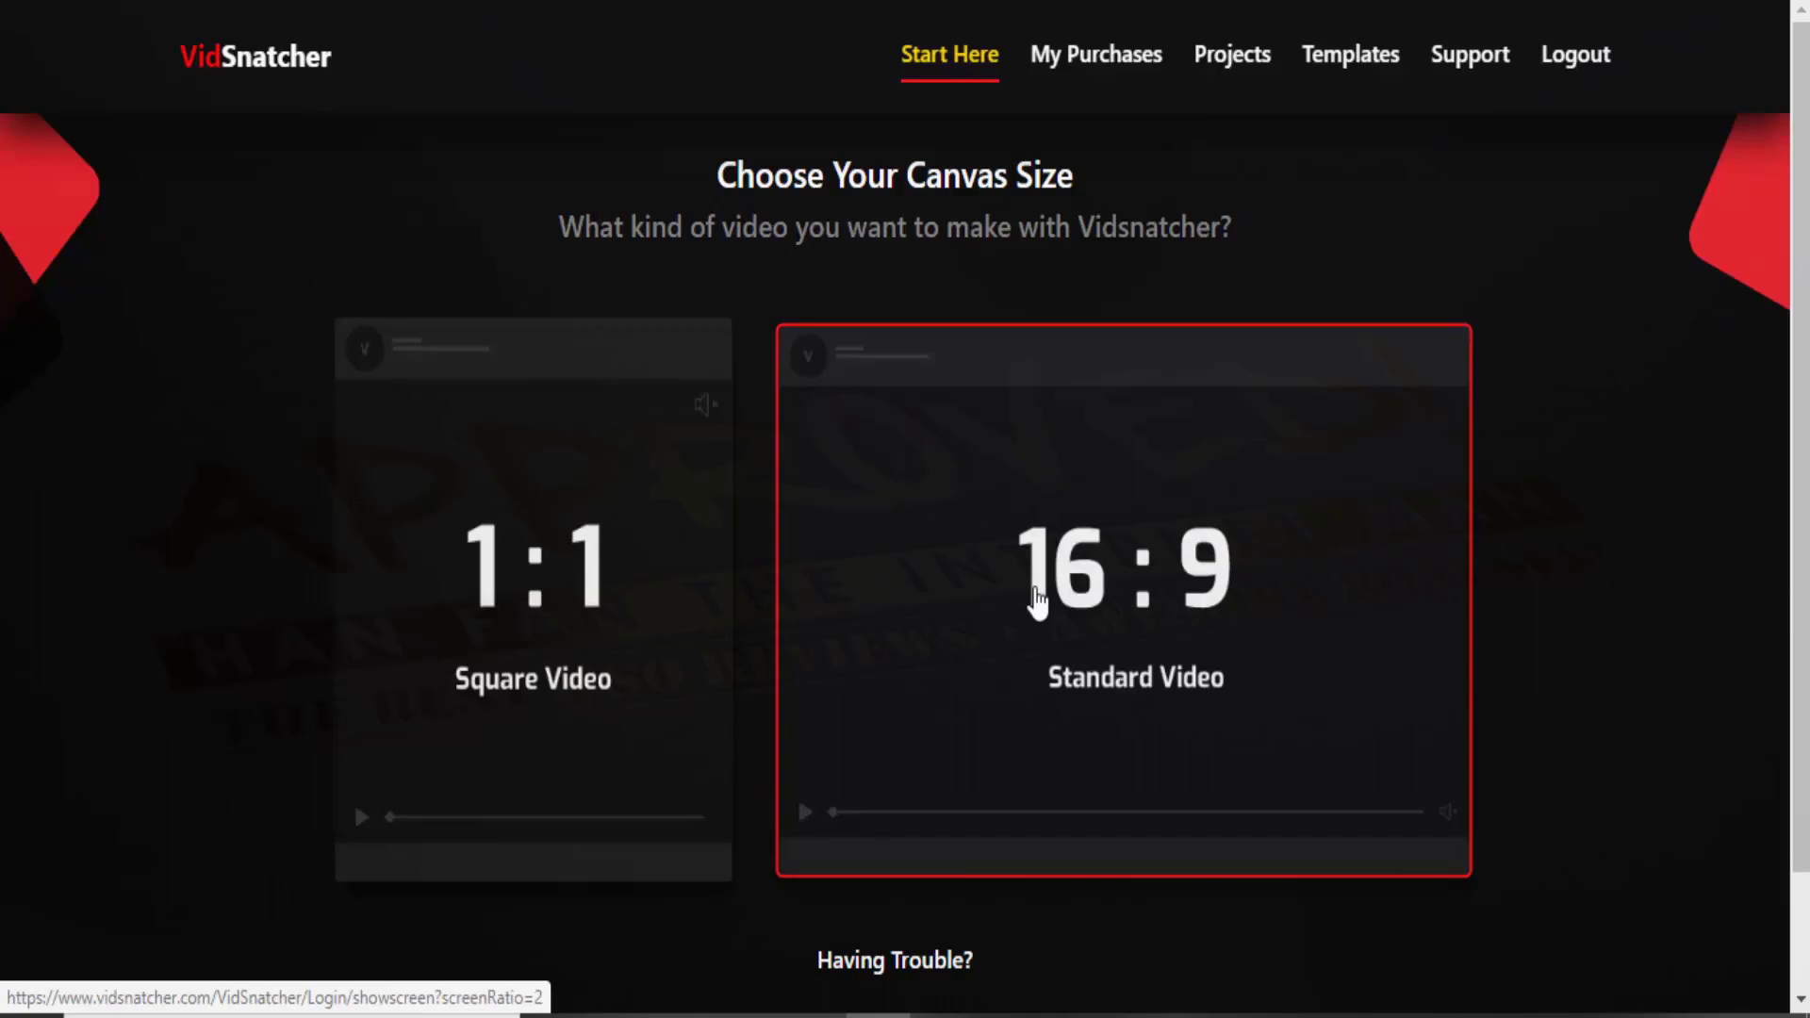
Create a standard 16:9 video and review its canvas size presets, custom dimensions and canvas color in the project properties
click(1037, 601)
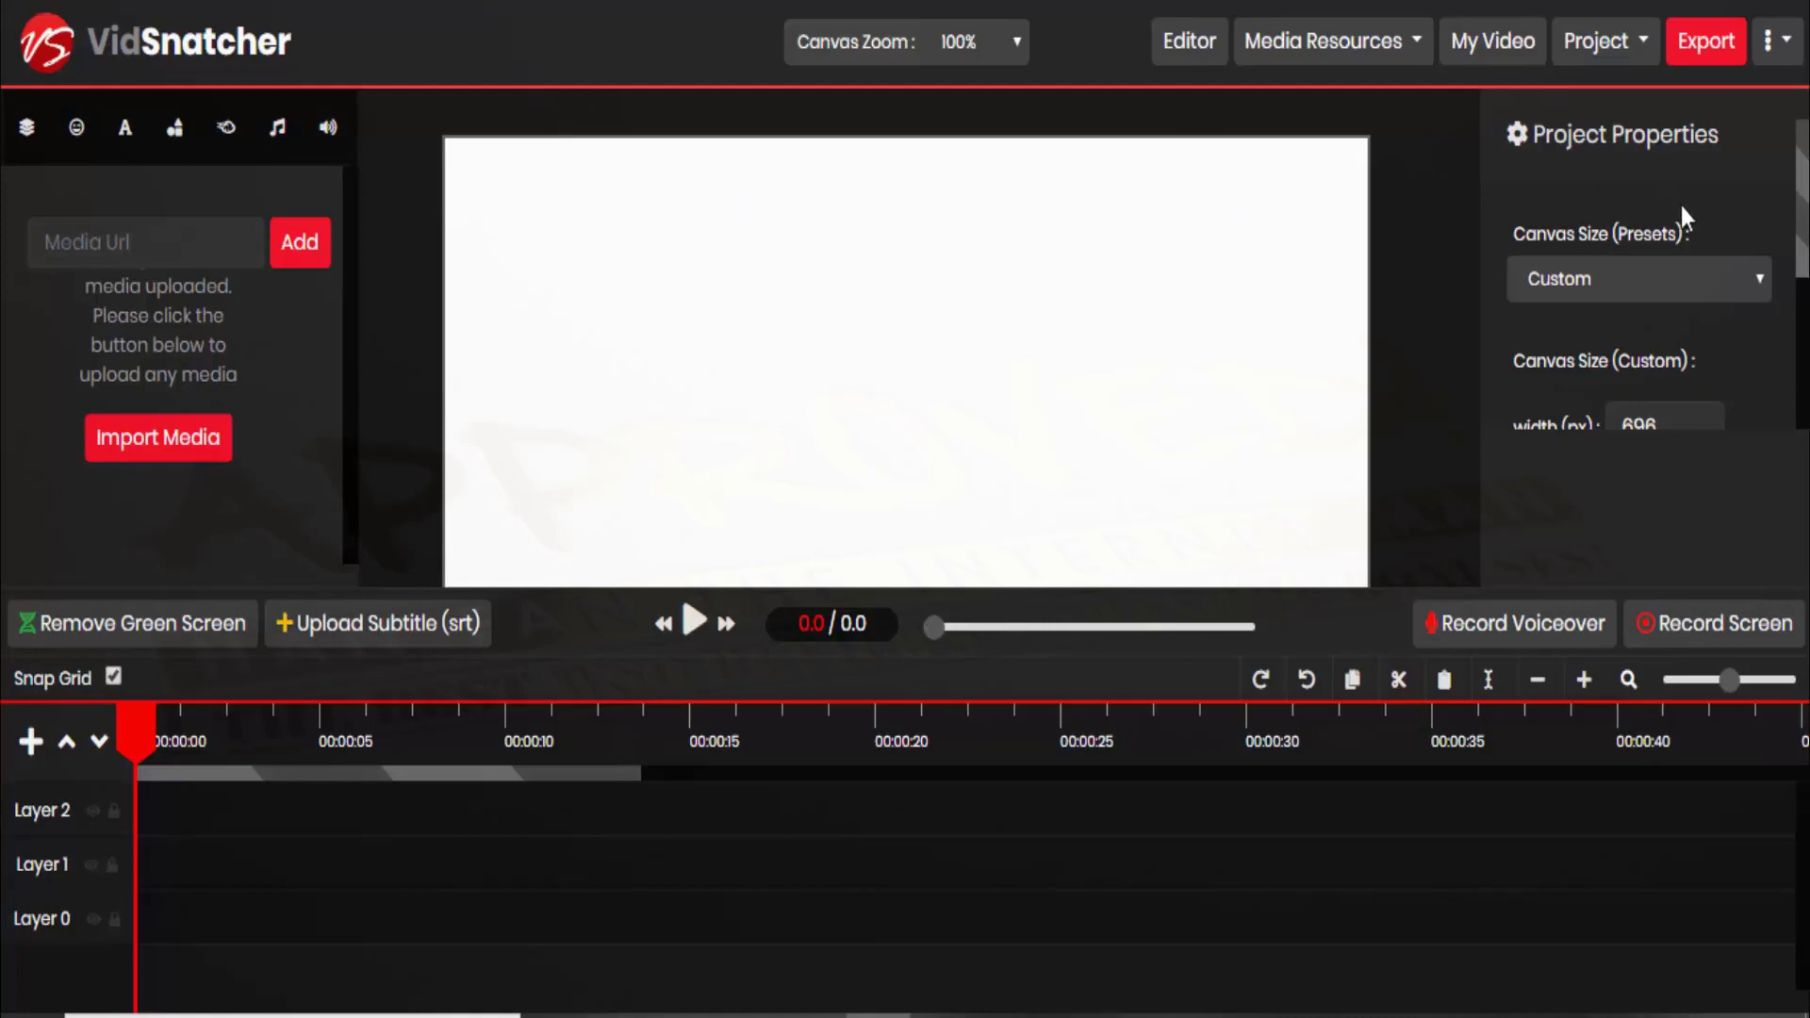
click(1759, 280)
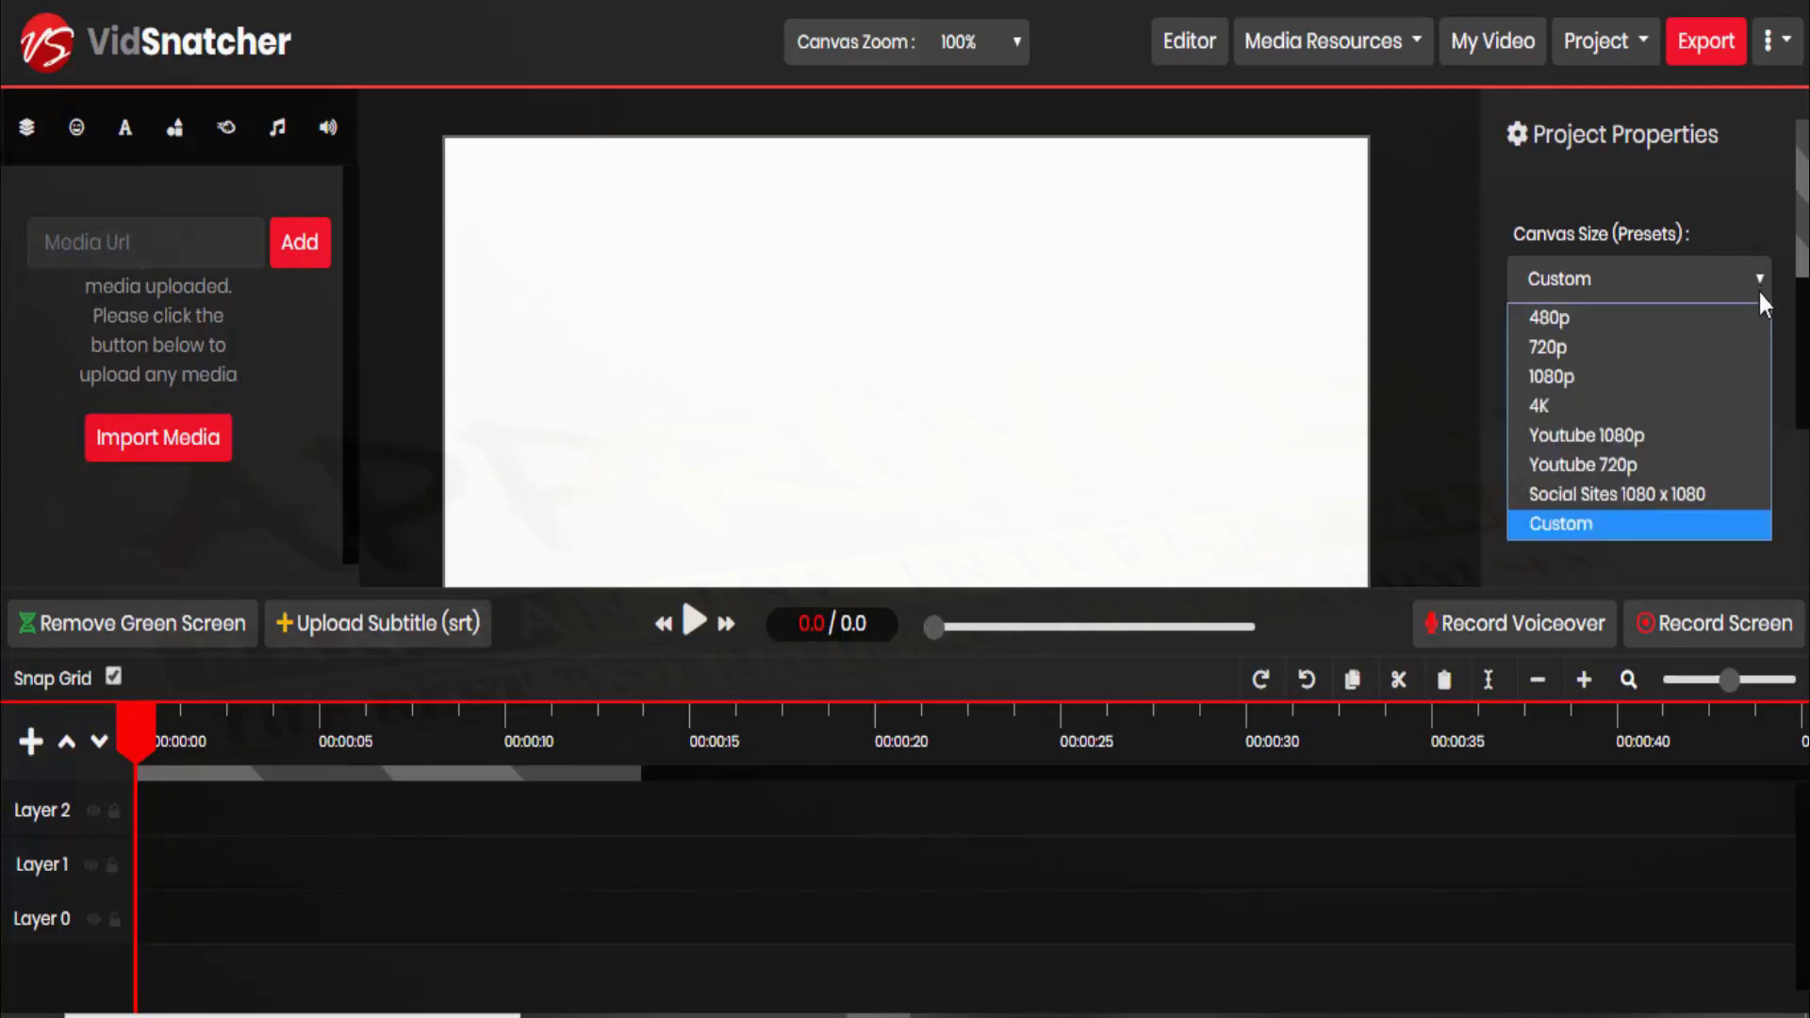
click(1746, 279)
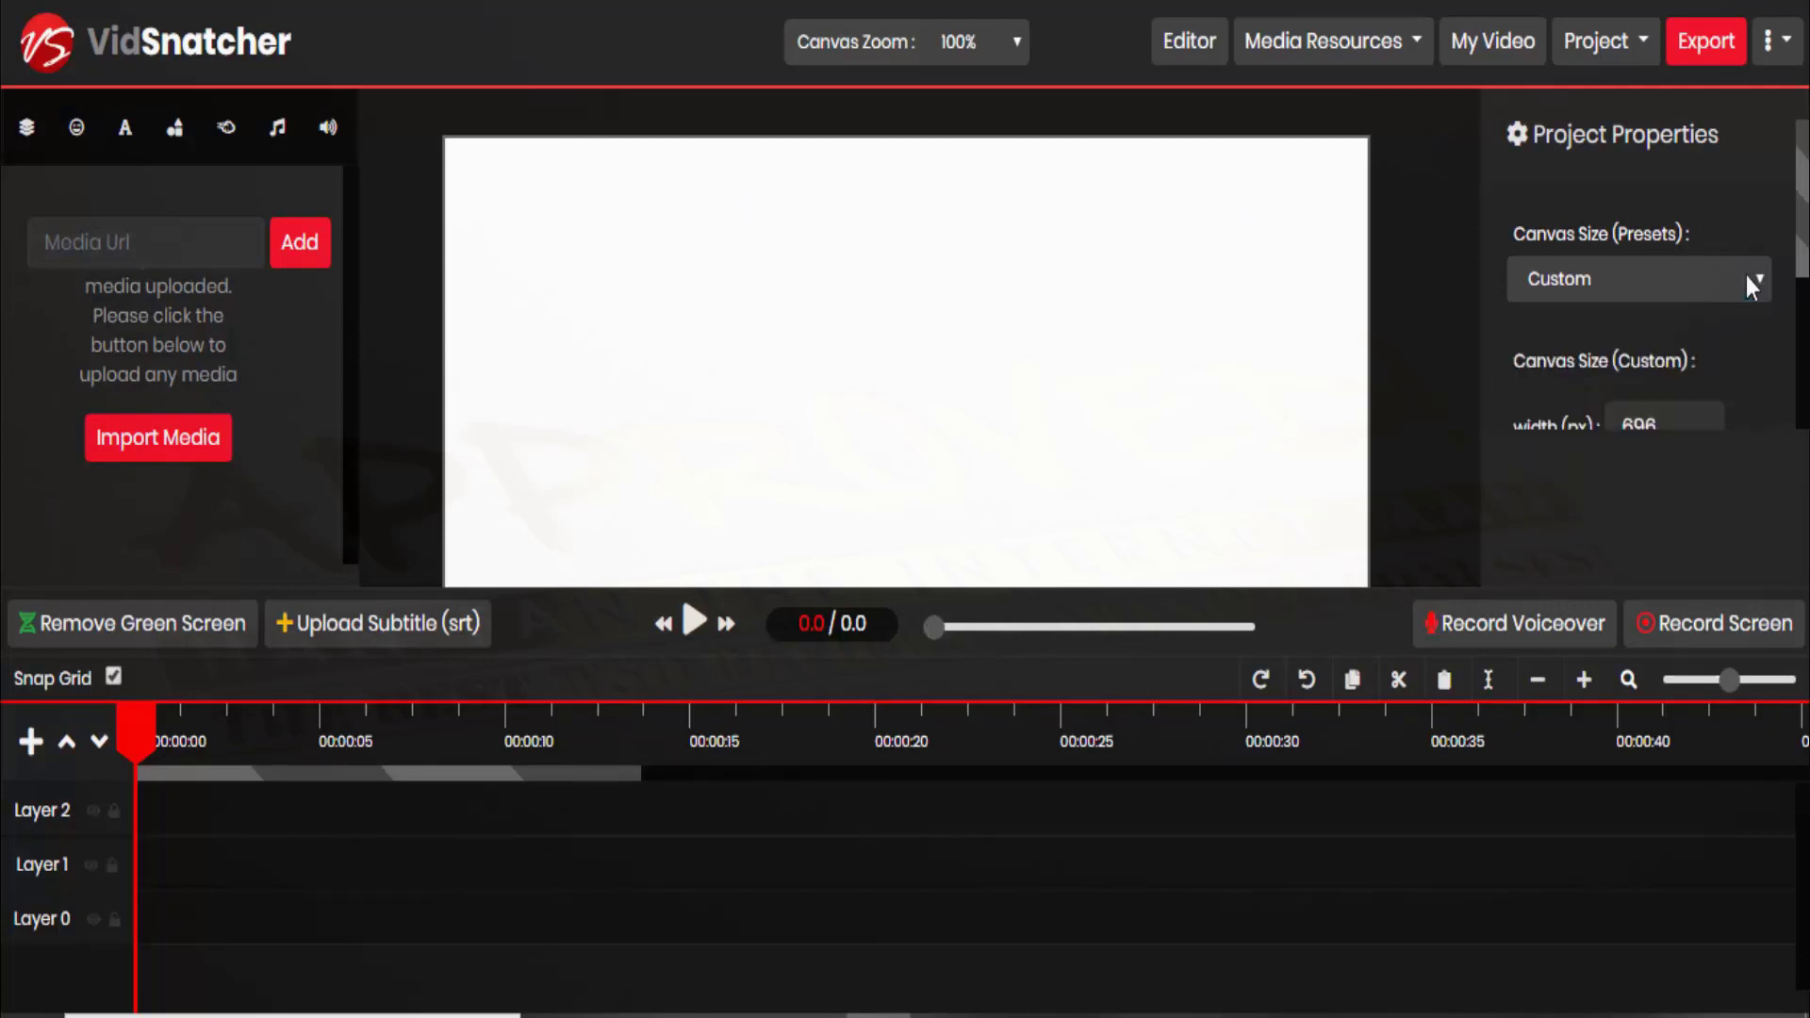
scroll(1717, 360, down, 2)
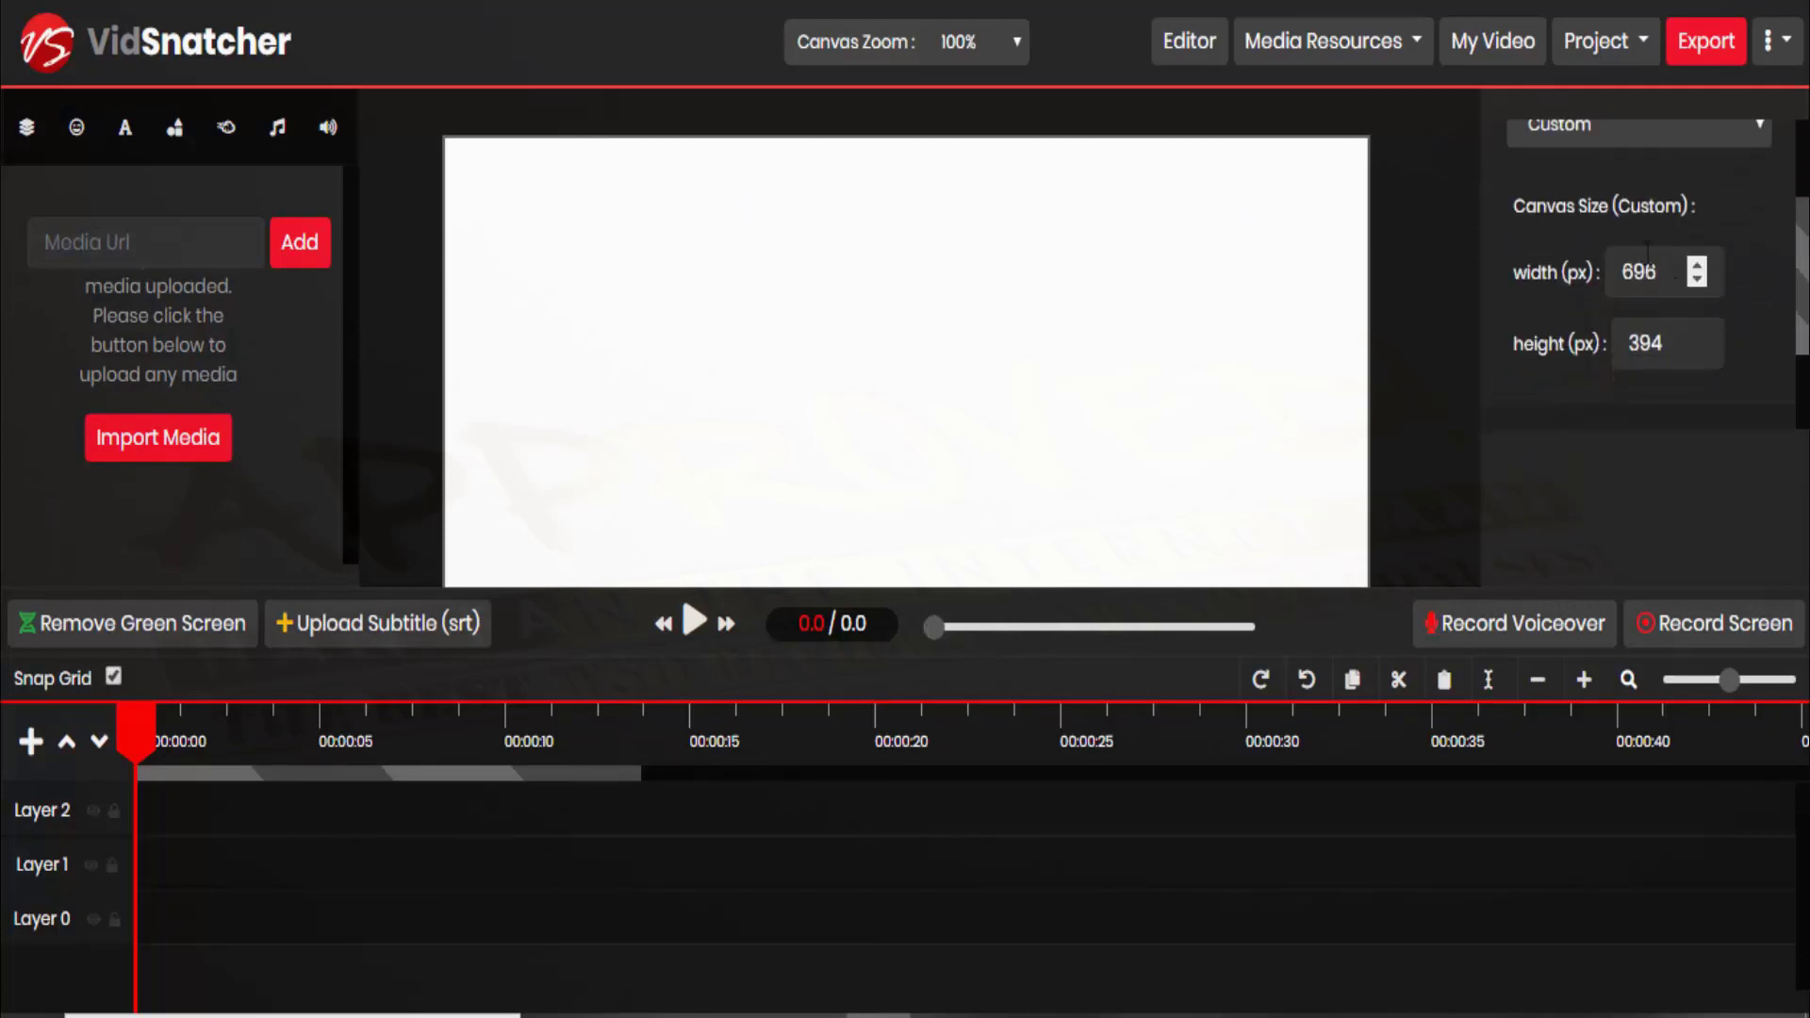
scroll(1659, 334, down, 2)
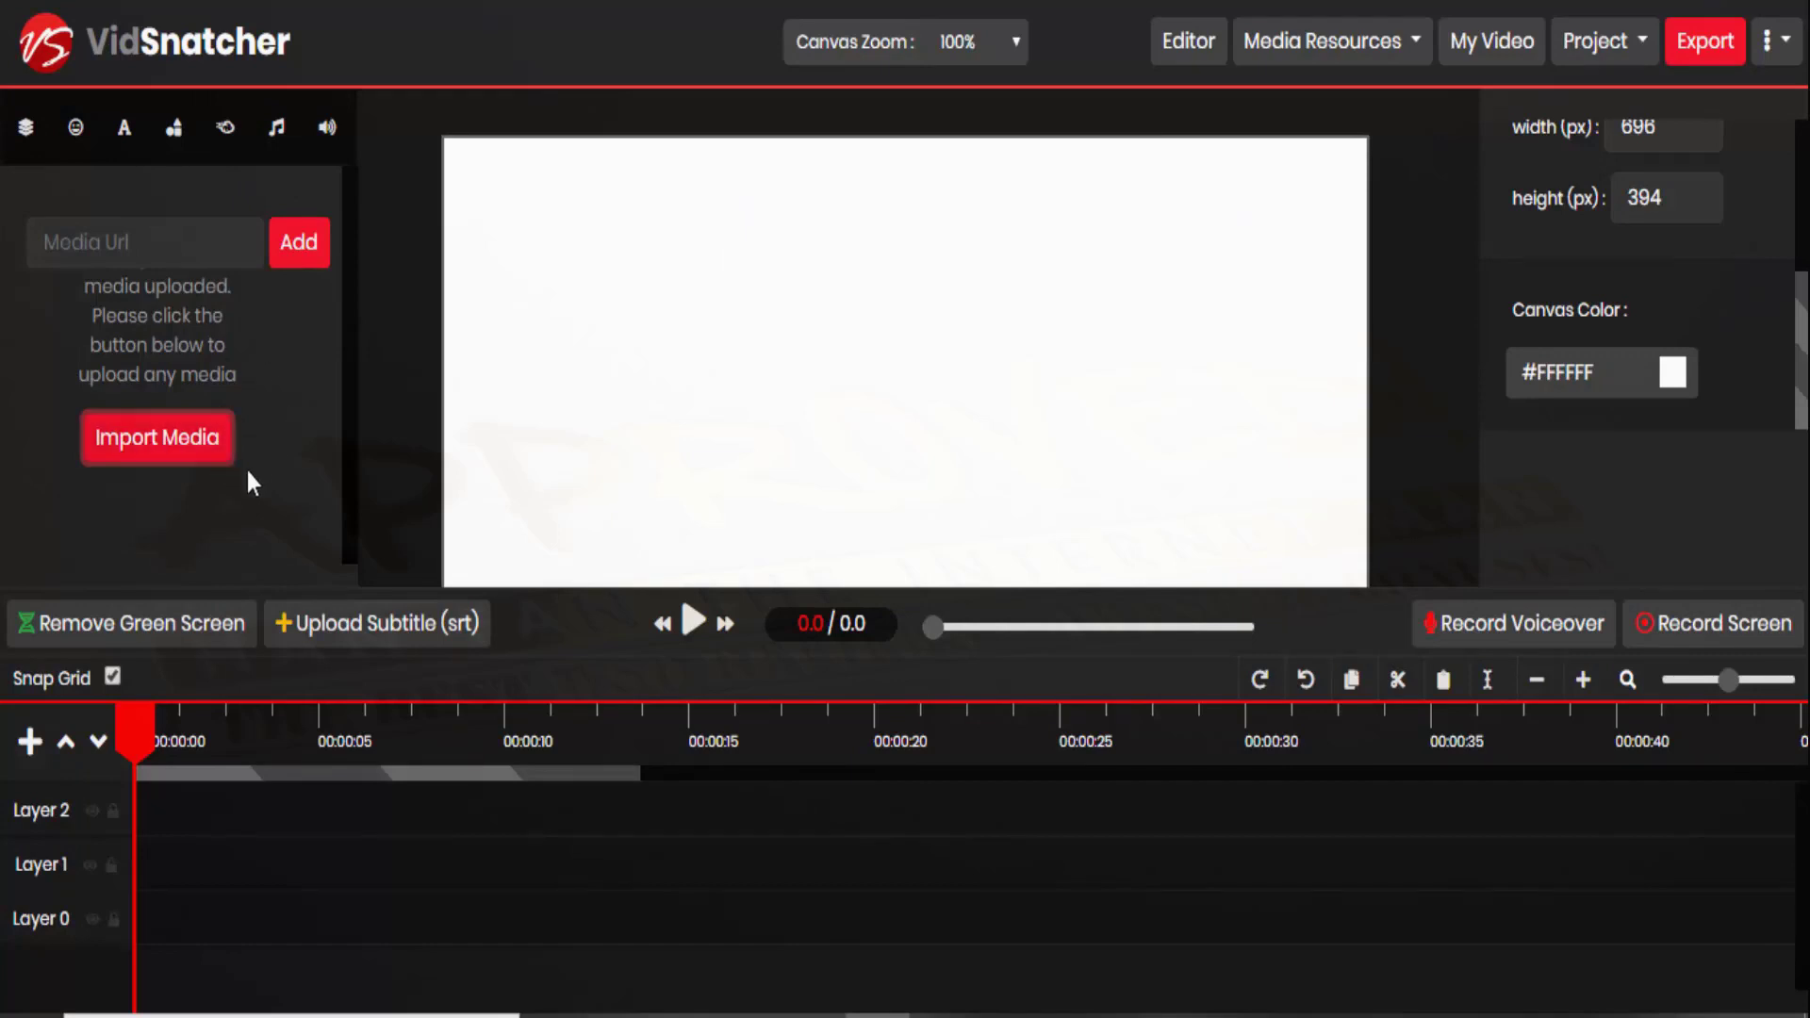
Import the screen1 video from the VS-DEMO folder and place it at the start of Layer 1
click(184, 460)
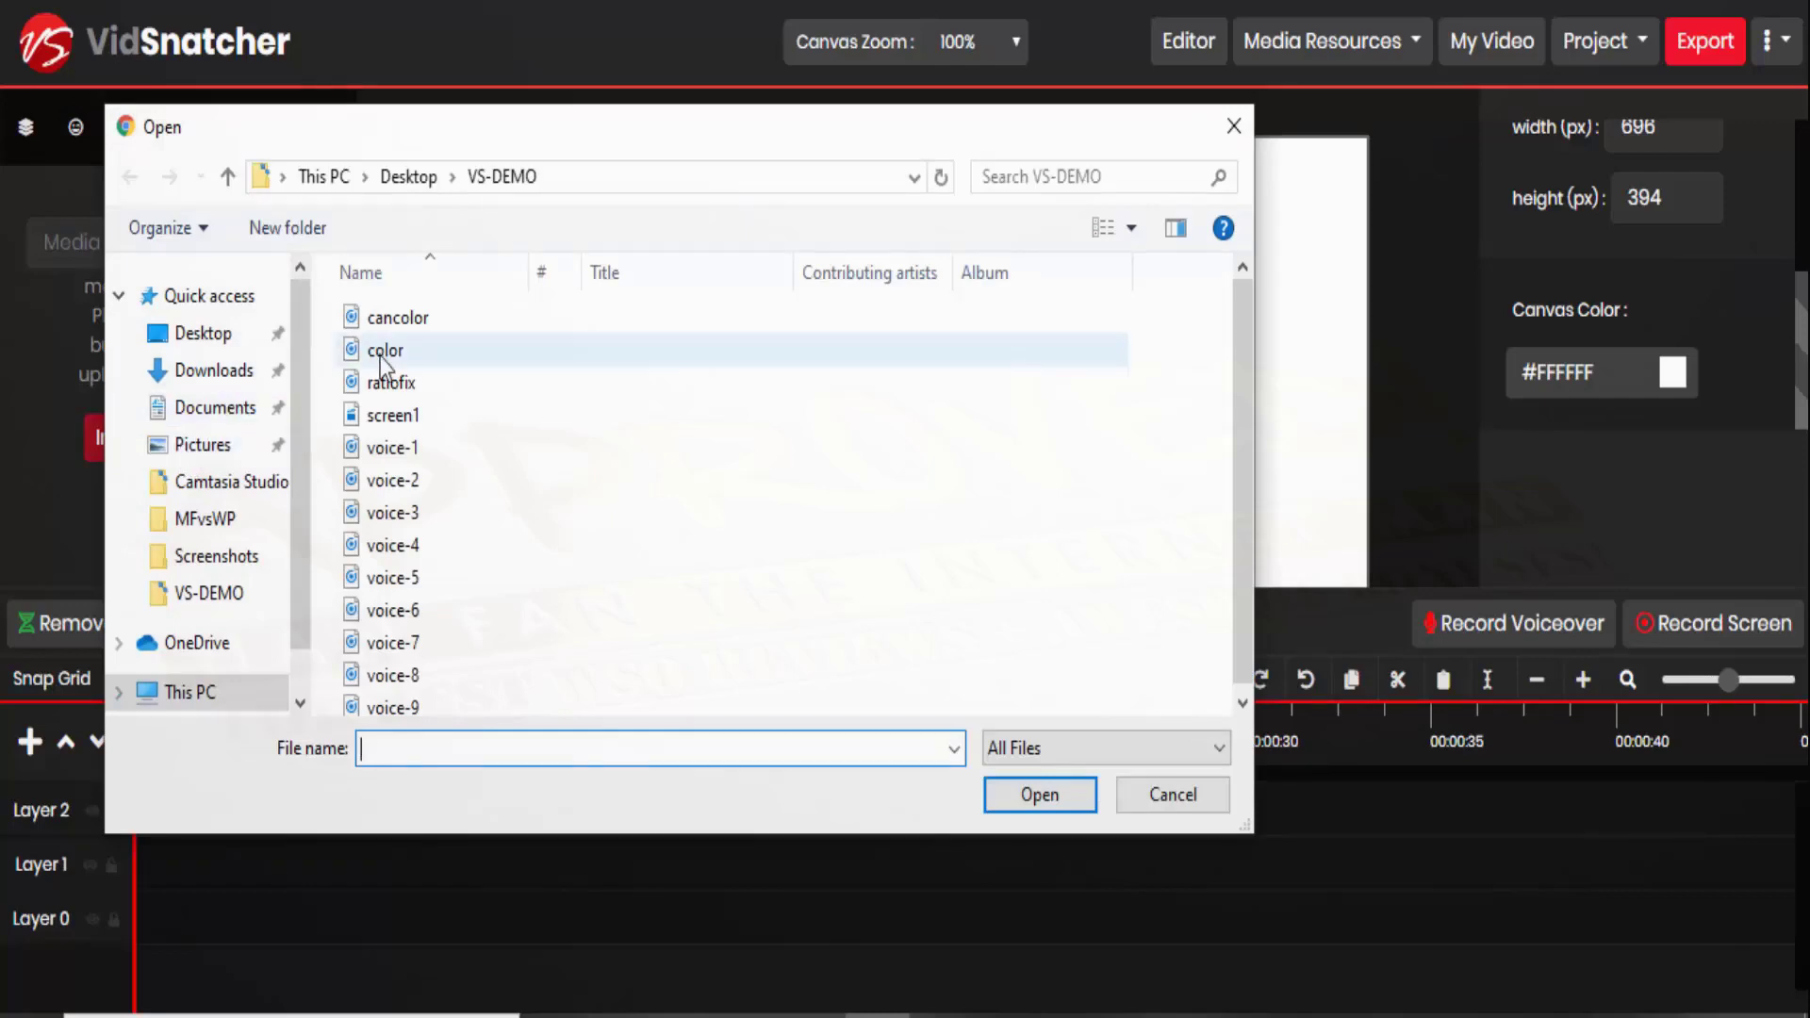
click(419, 416)
click(1033, 795)
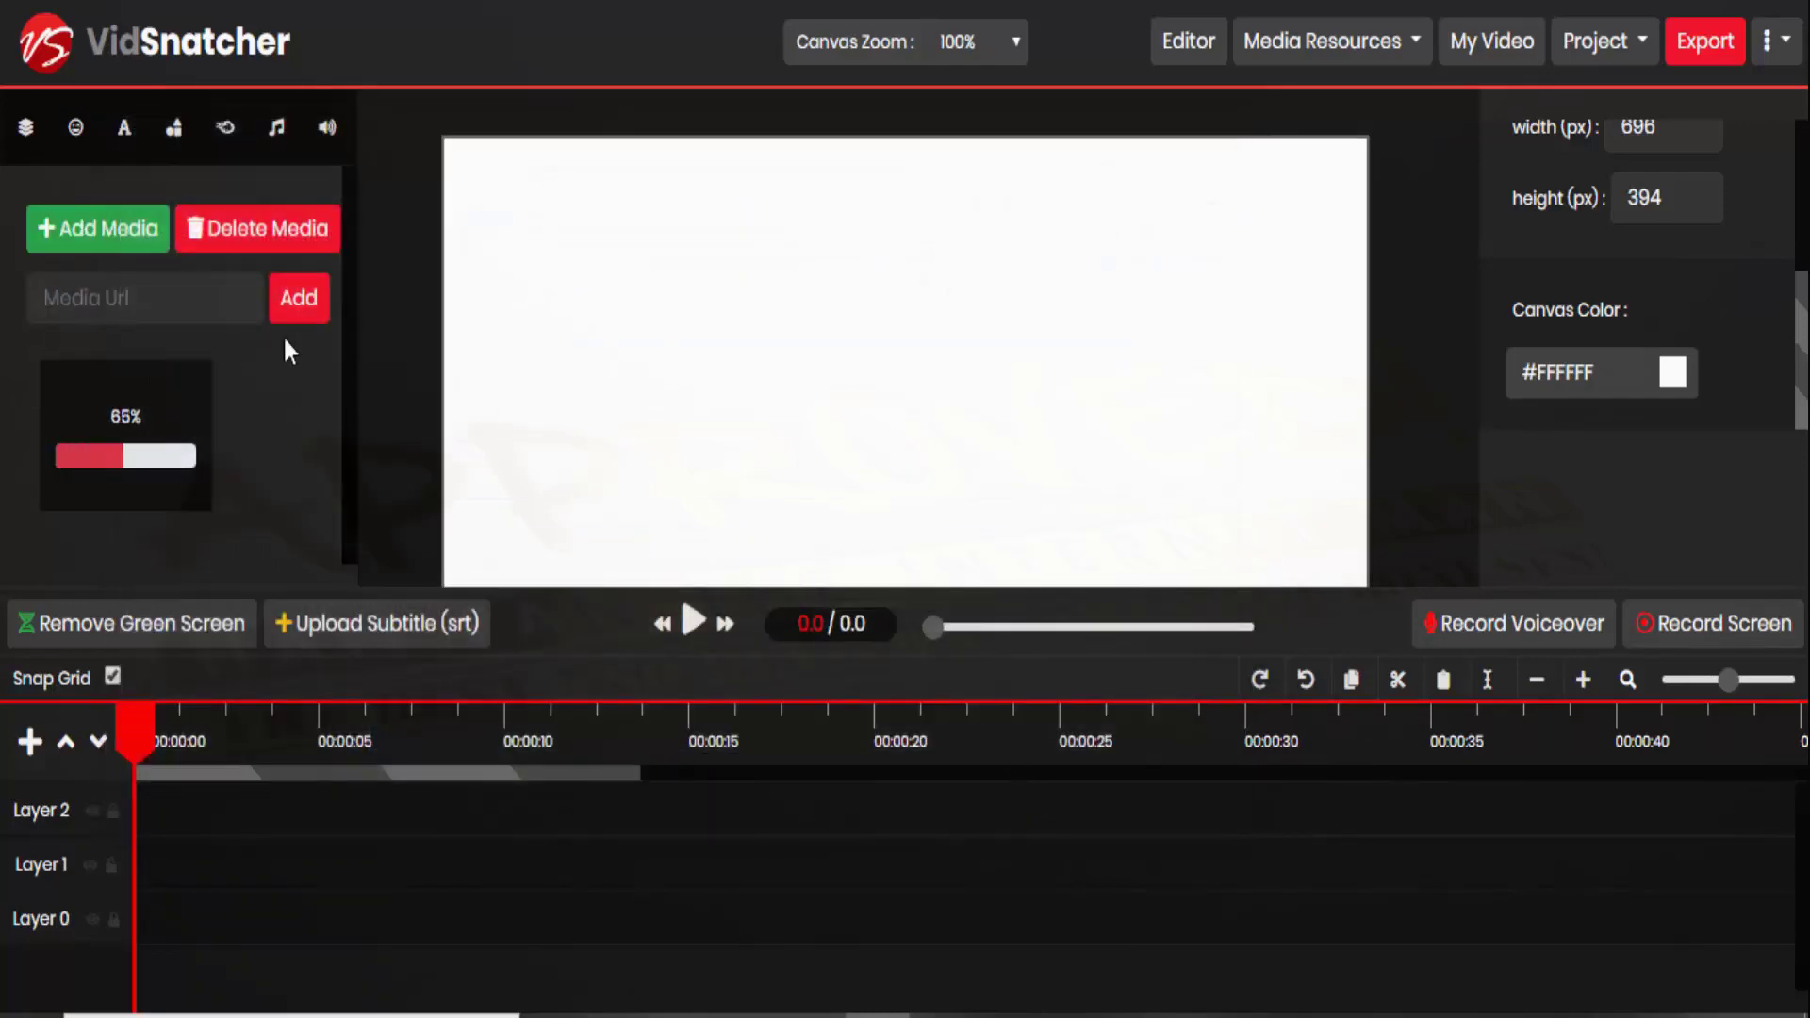
mouse_move(179, 411)
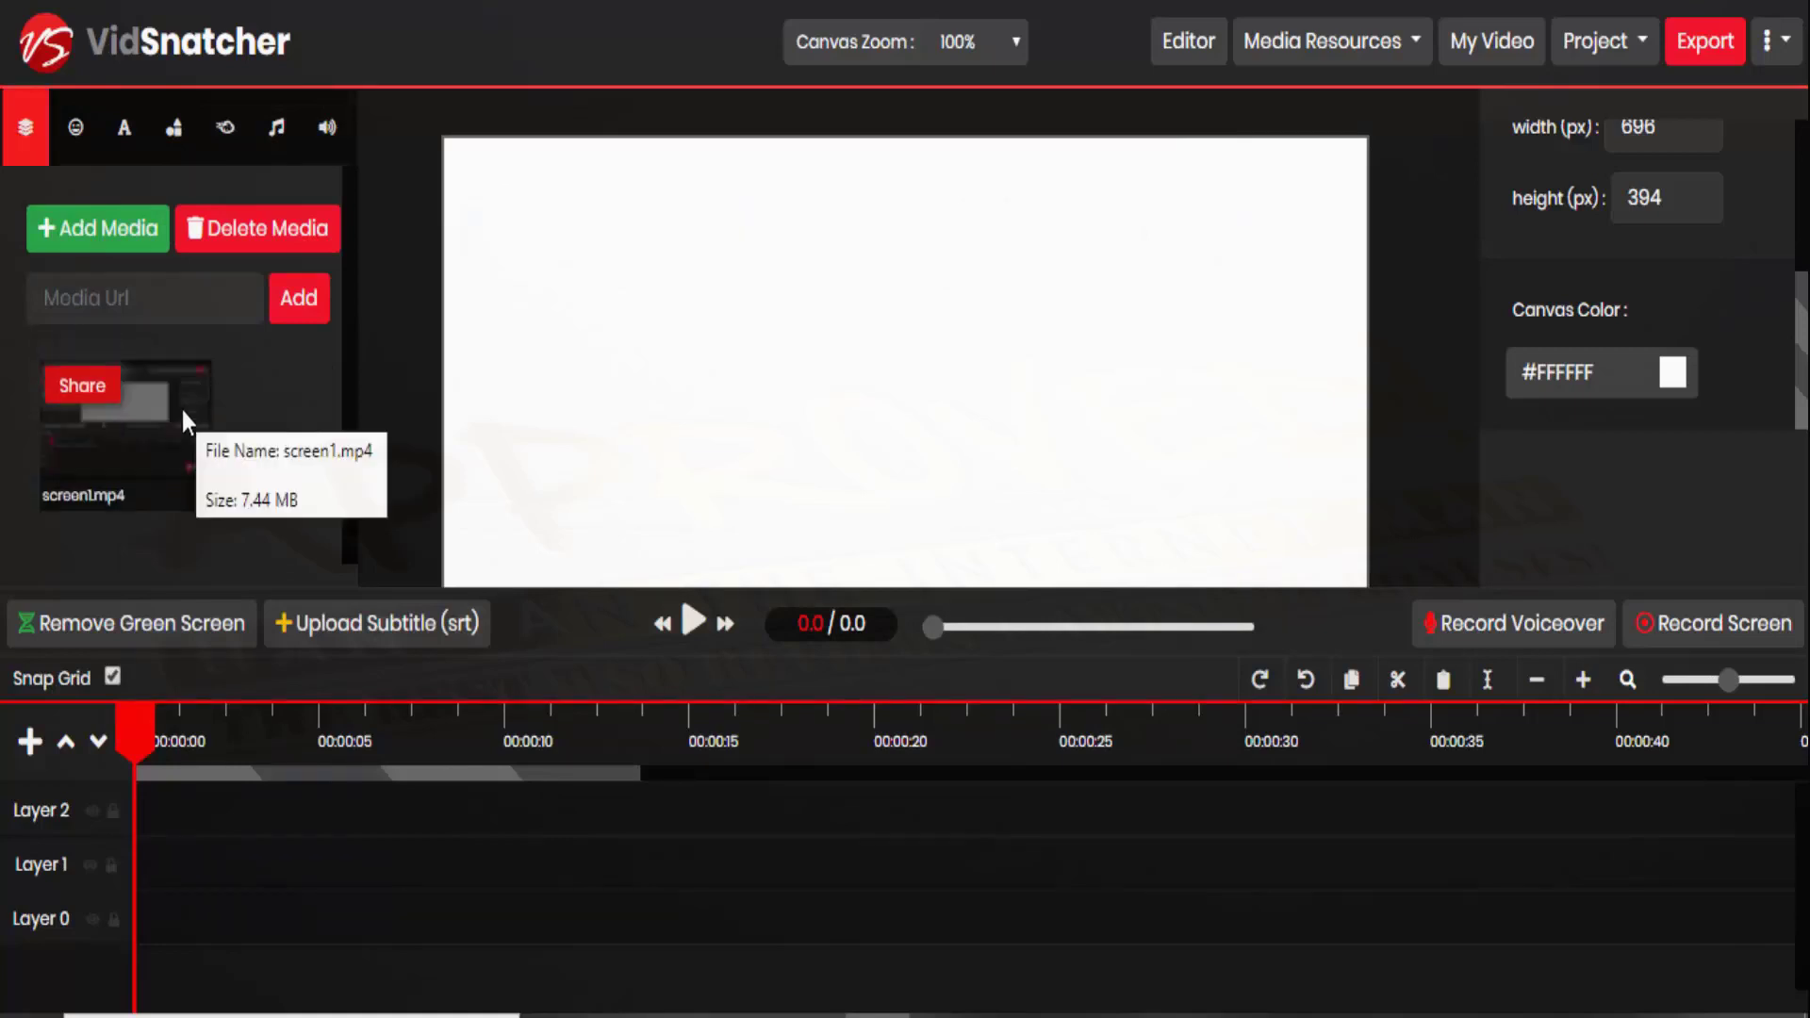
click(166, 397)
drag(166, 398, 222, 862)
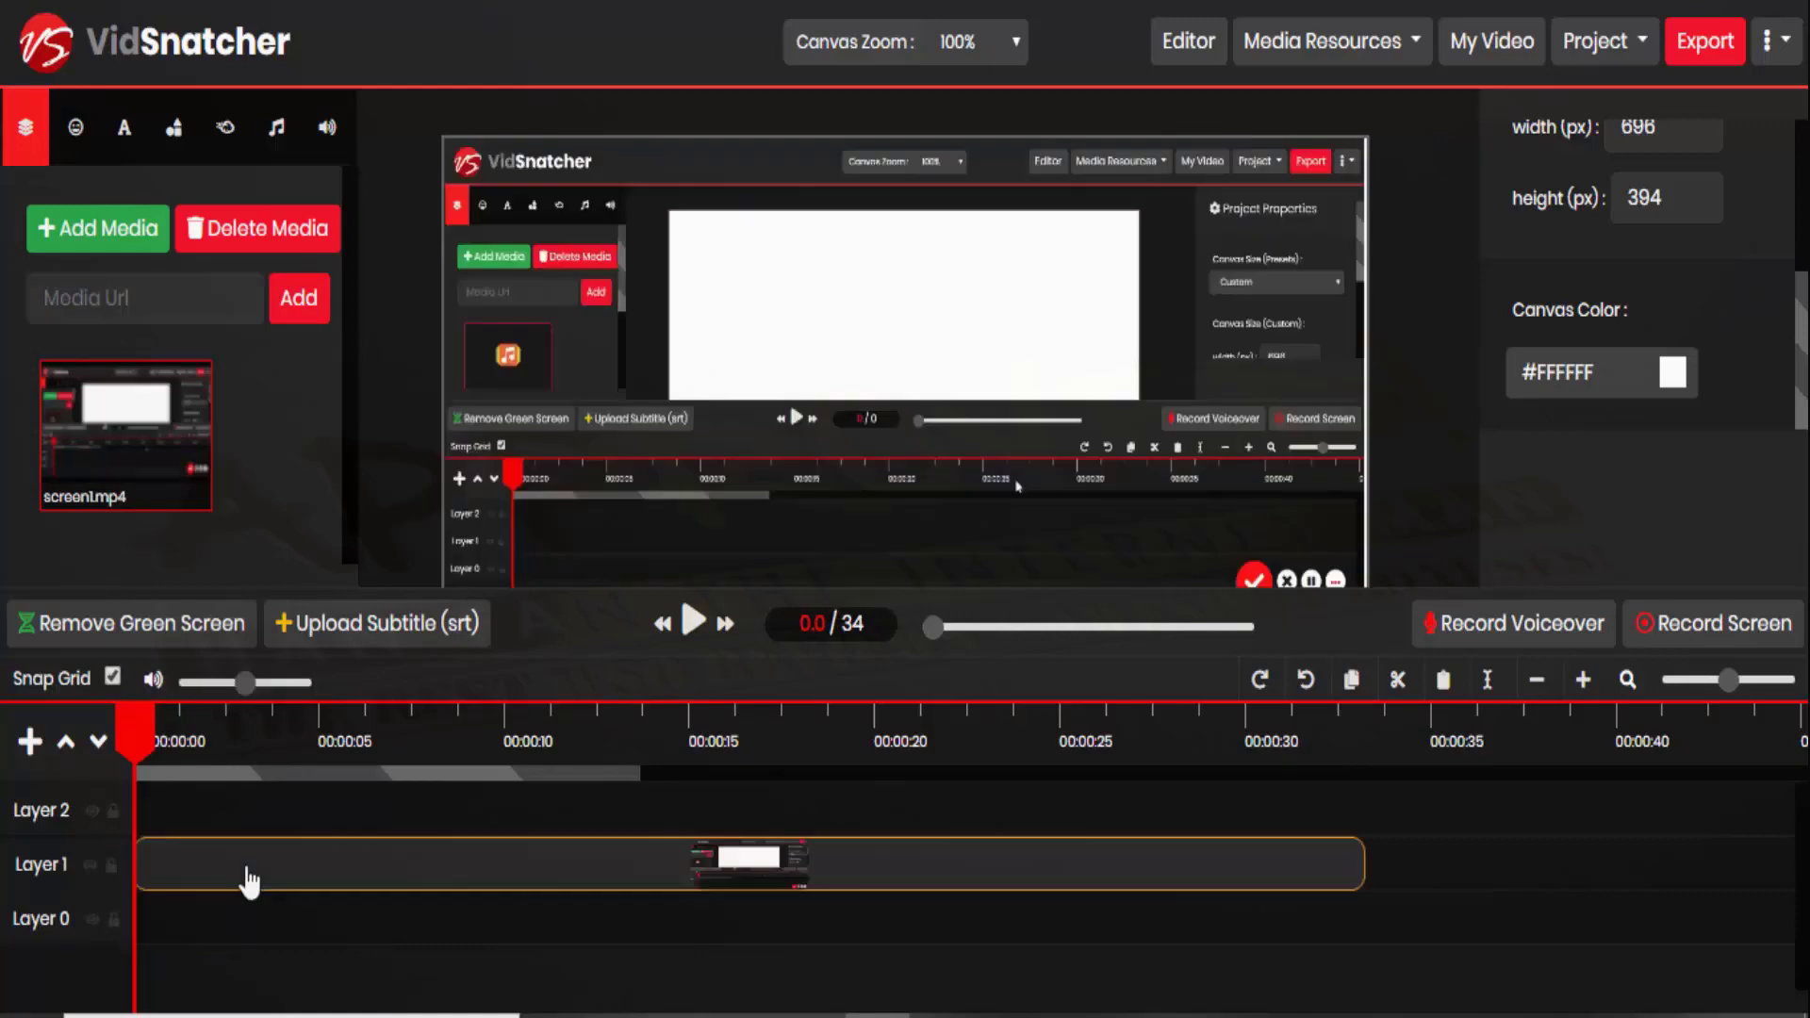
Import the mac book image from the VS-DEMO folder and place it at the start of Layer 2
click(115, 252)
click(404, 383)
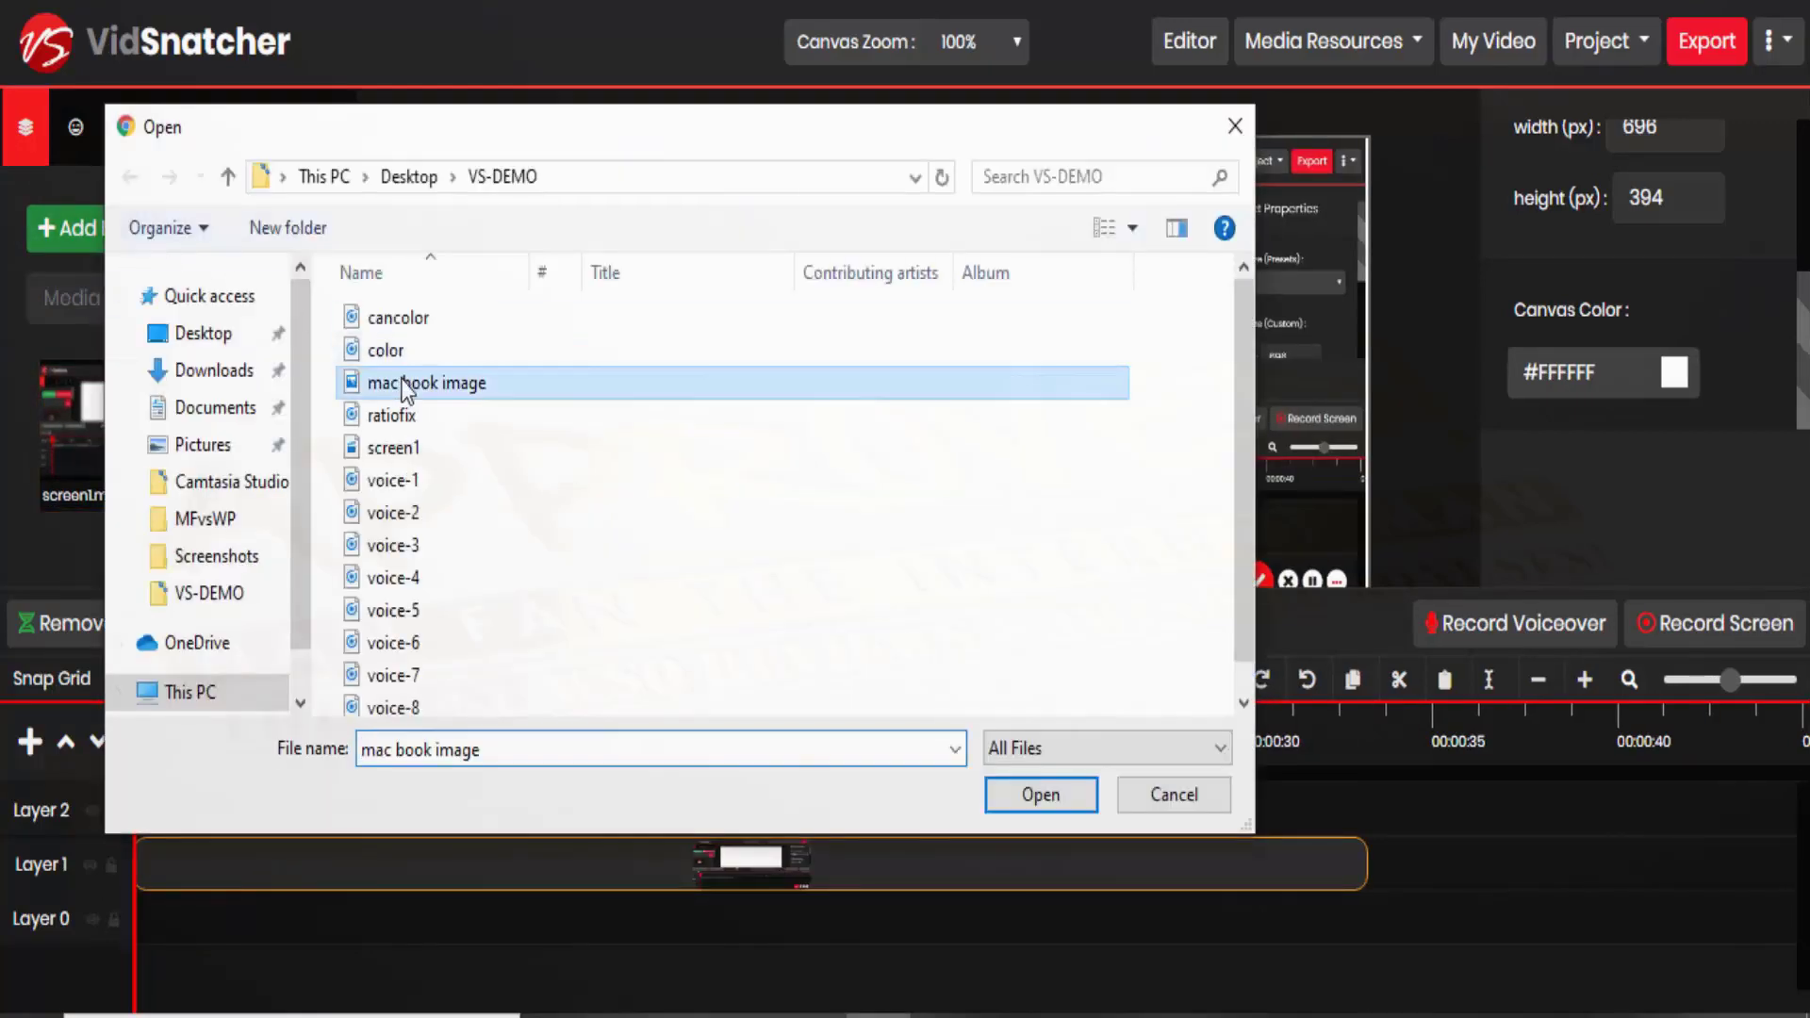
click(1029, 803)
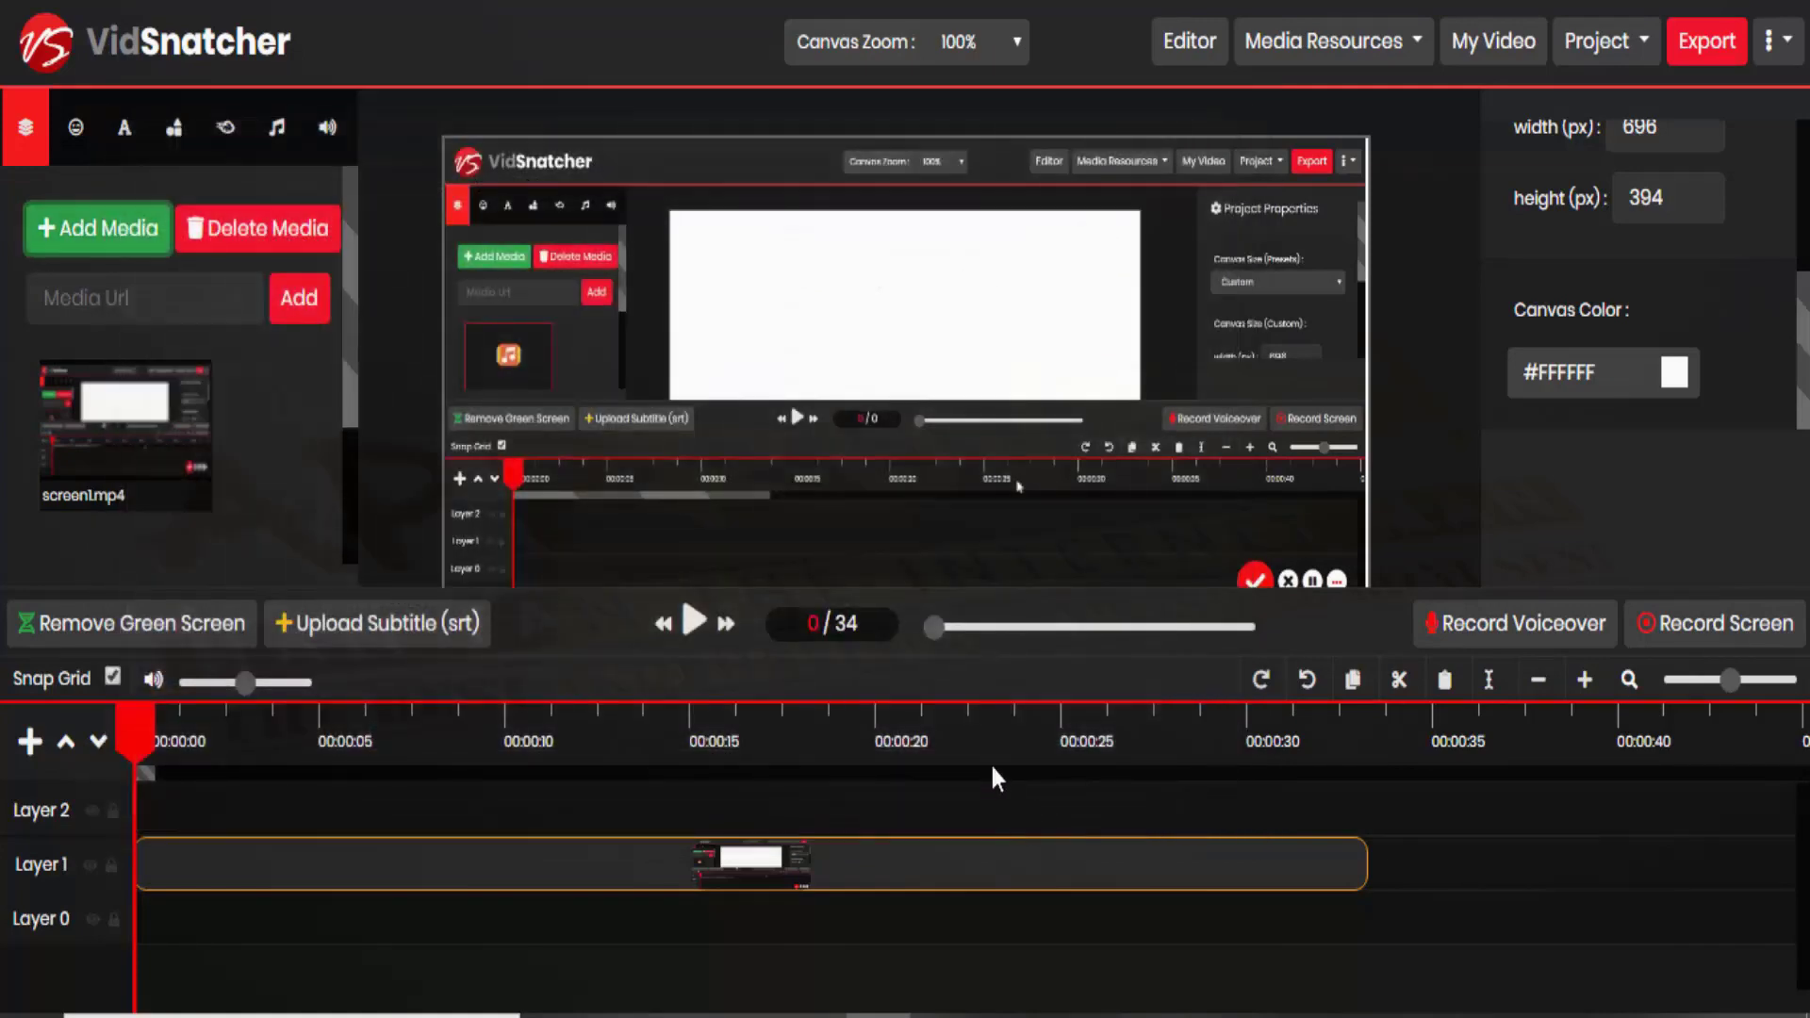
drag(347, 345, 351, 482)
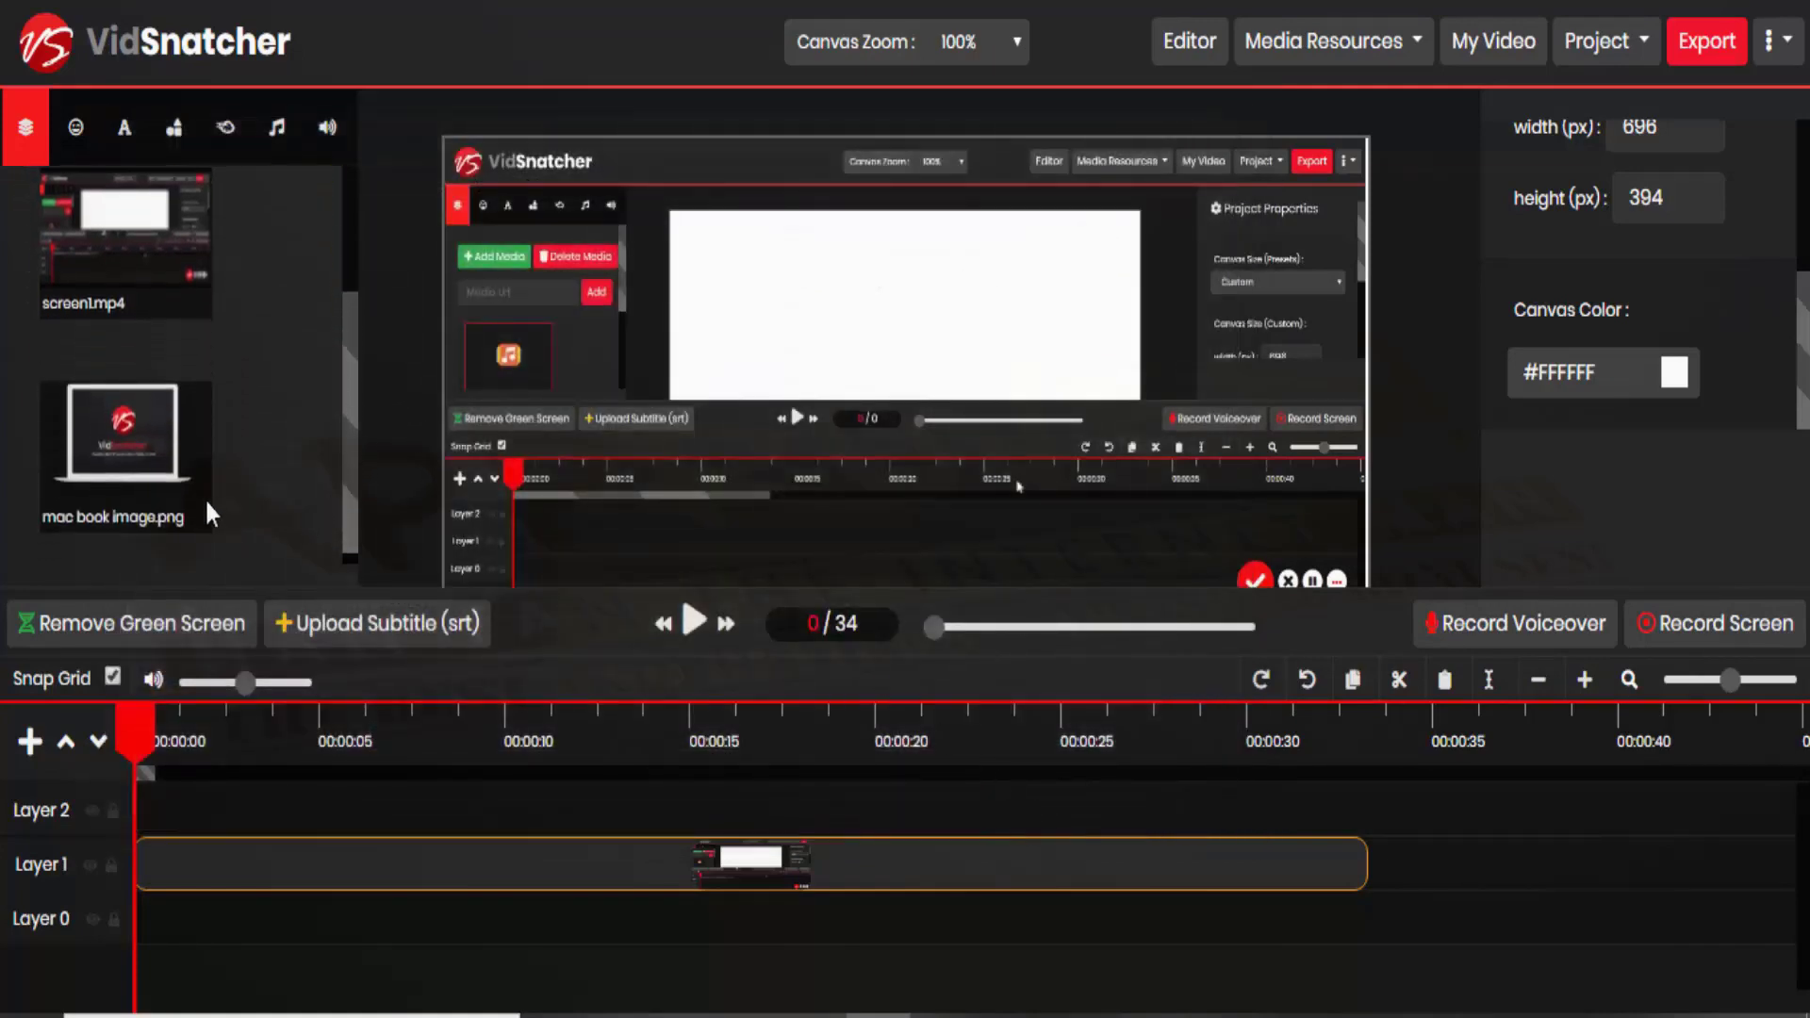
drag(158, 461, 270, 848)
Shift the screen1 clip about 2 seconds later on Layer 1 and trim its start to where the laptop image ends
drag(382, 887, 446, 886)
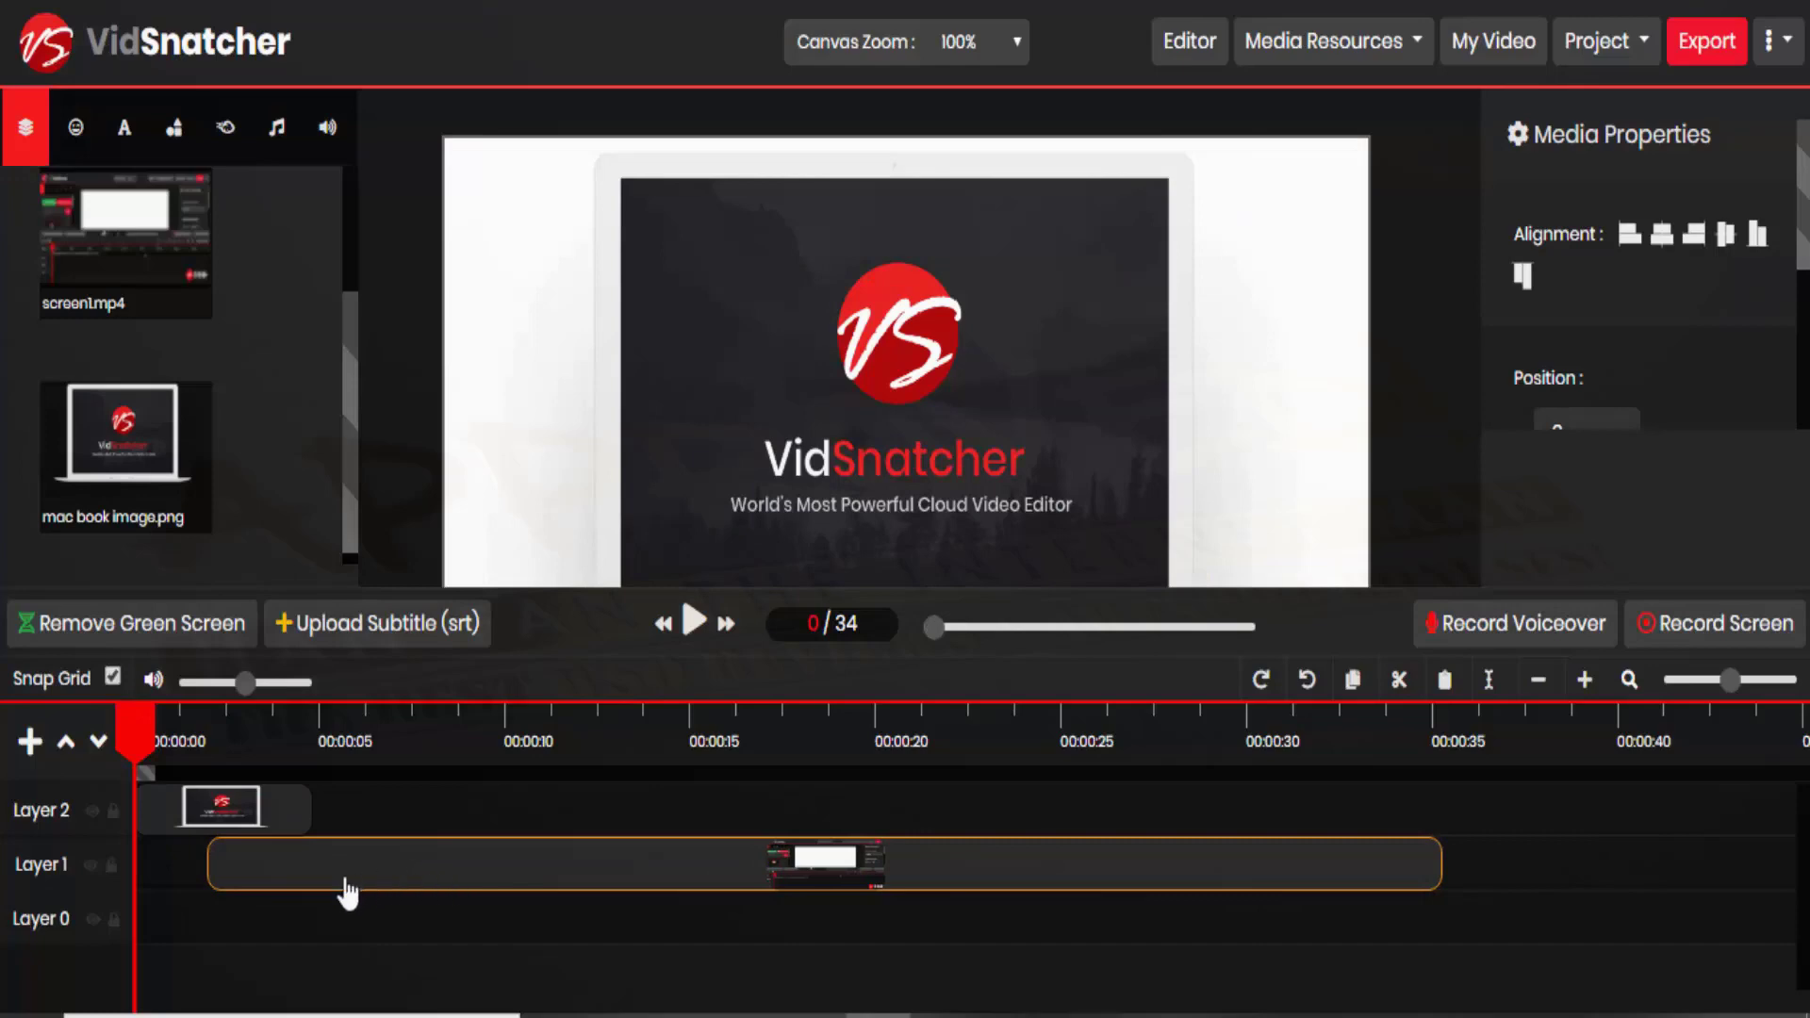
drag(230, 866, 299, 865)
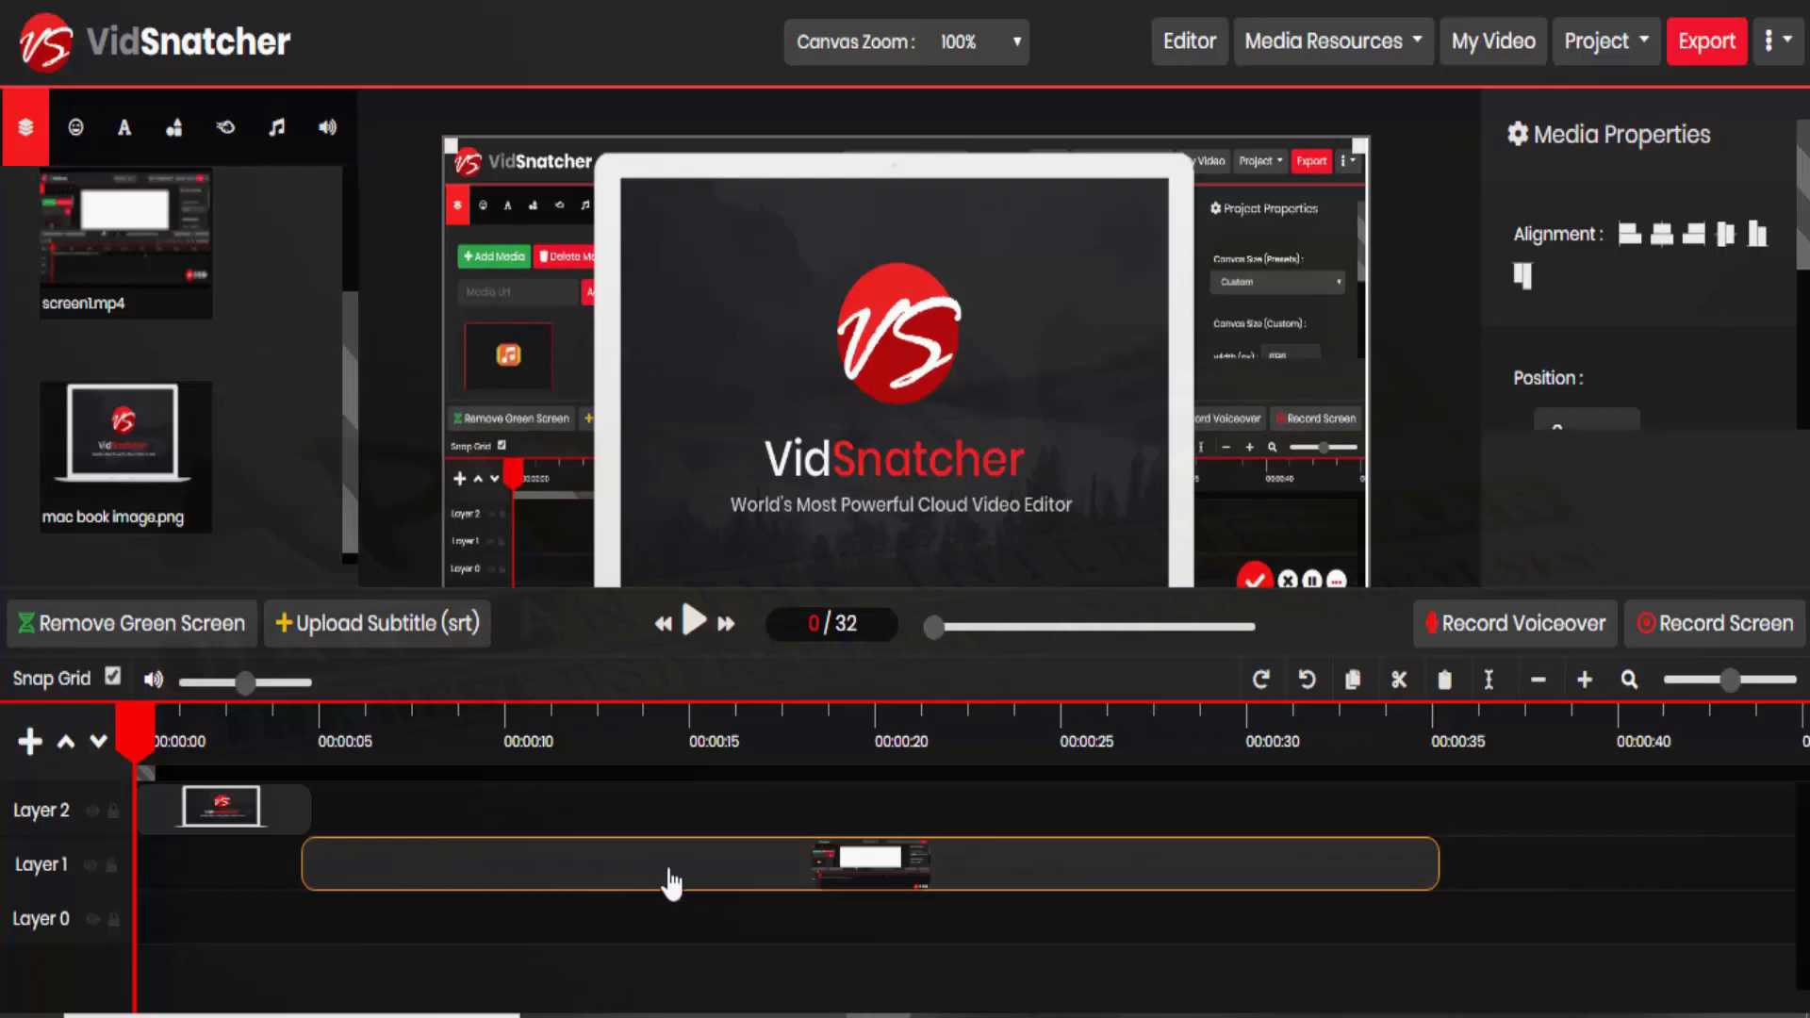
Split the screen1 clip at 19 seconds and move its second part up to Layer 2
click(847, 759)
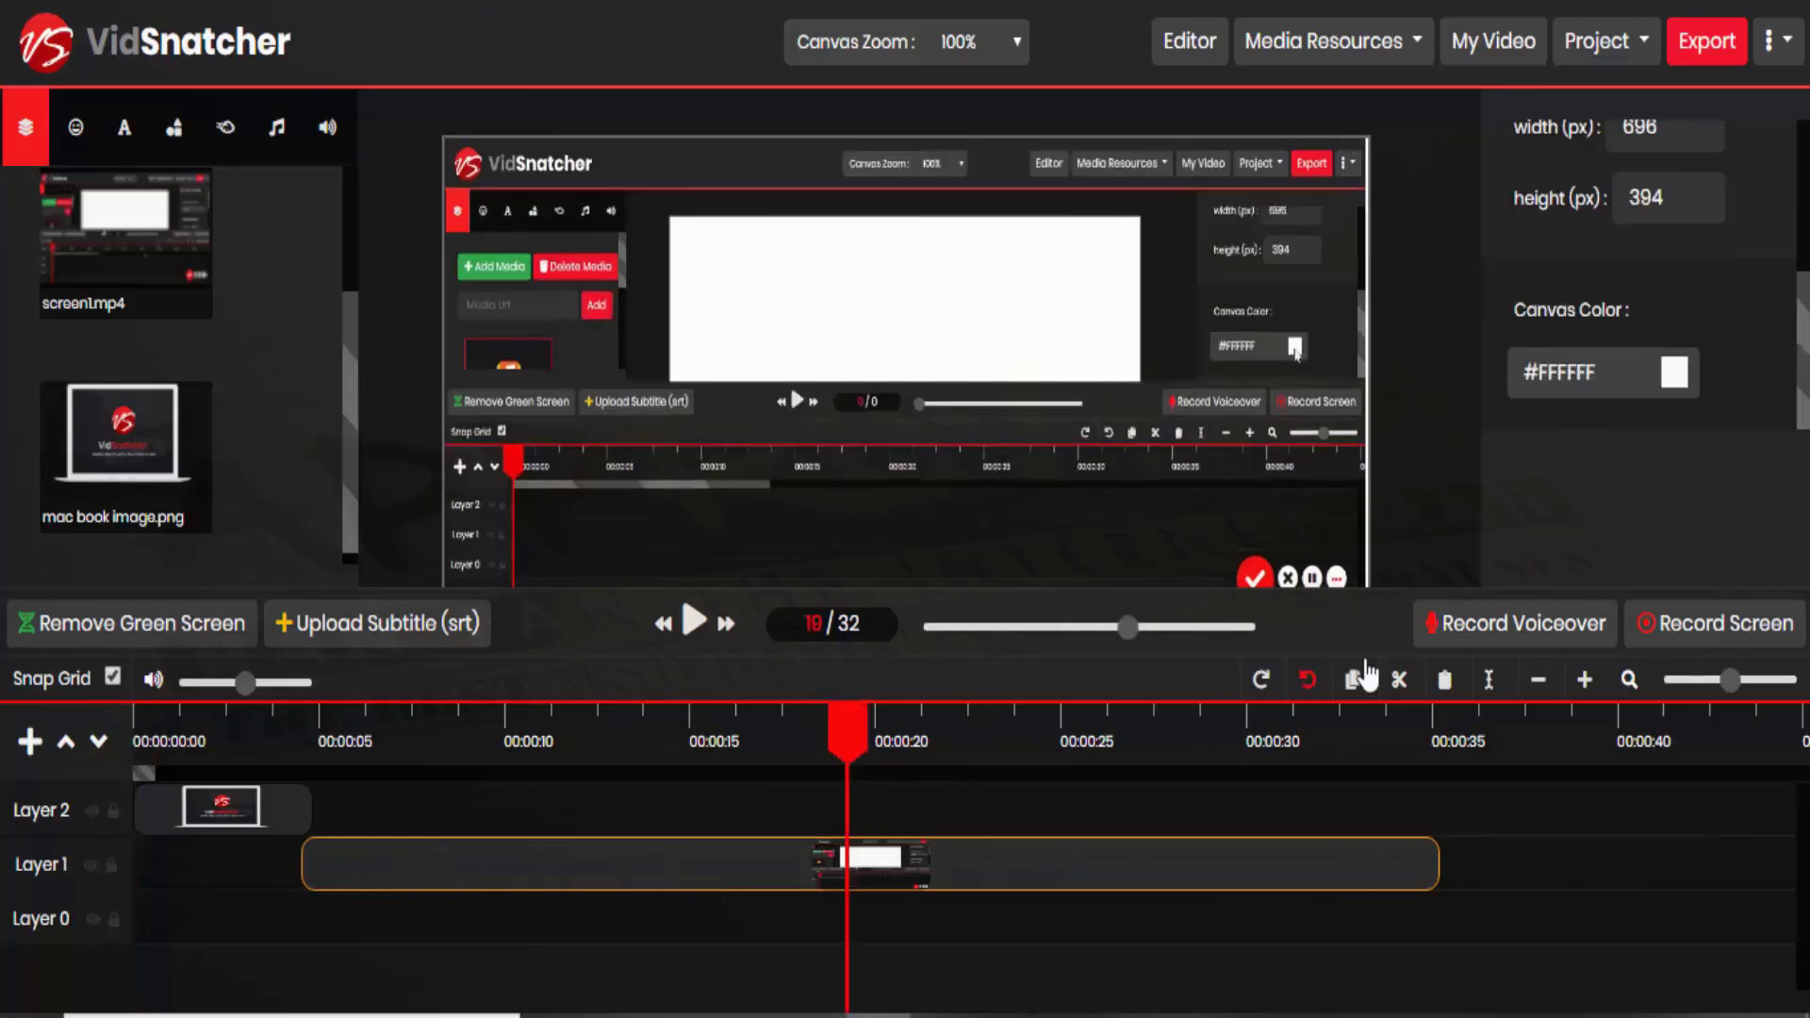
click(1486, 700)
click(1030, 869)
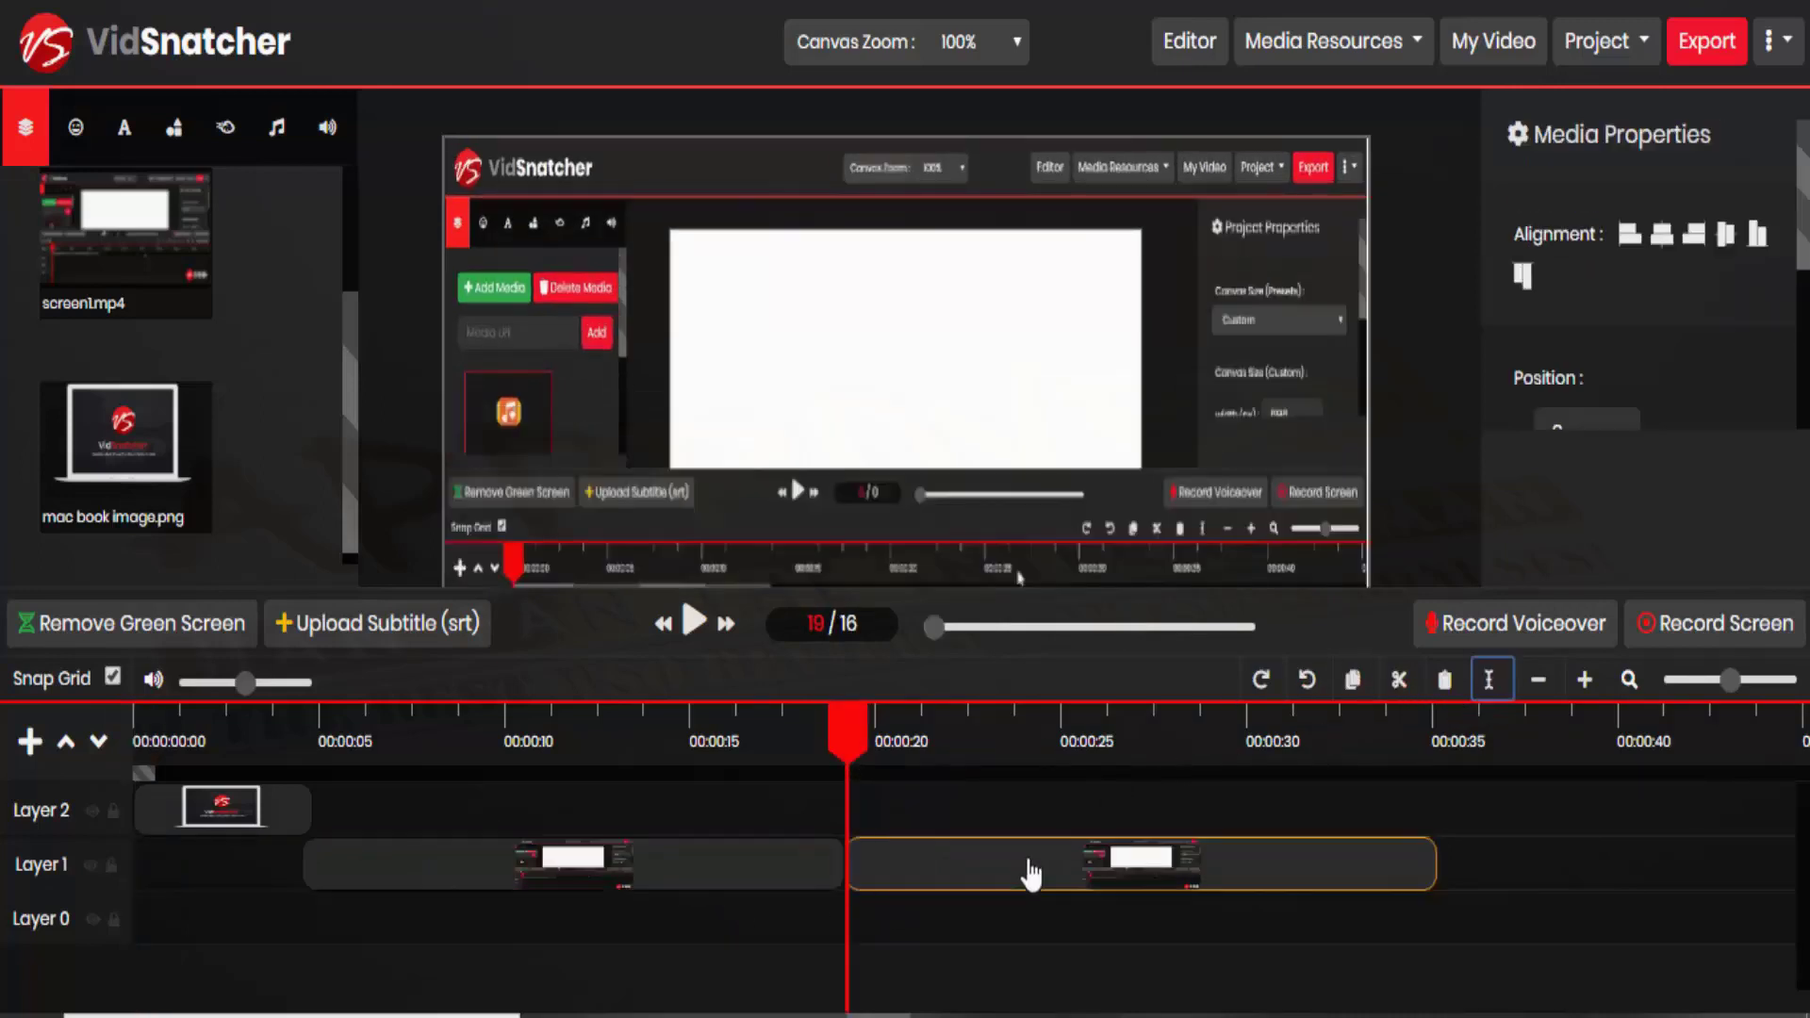
drag(1030, 869, 1030, 809)
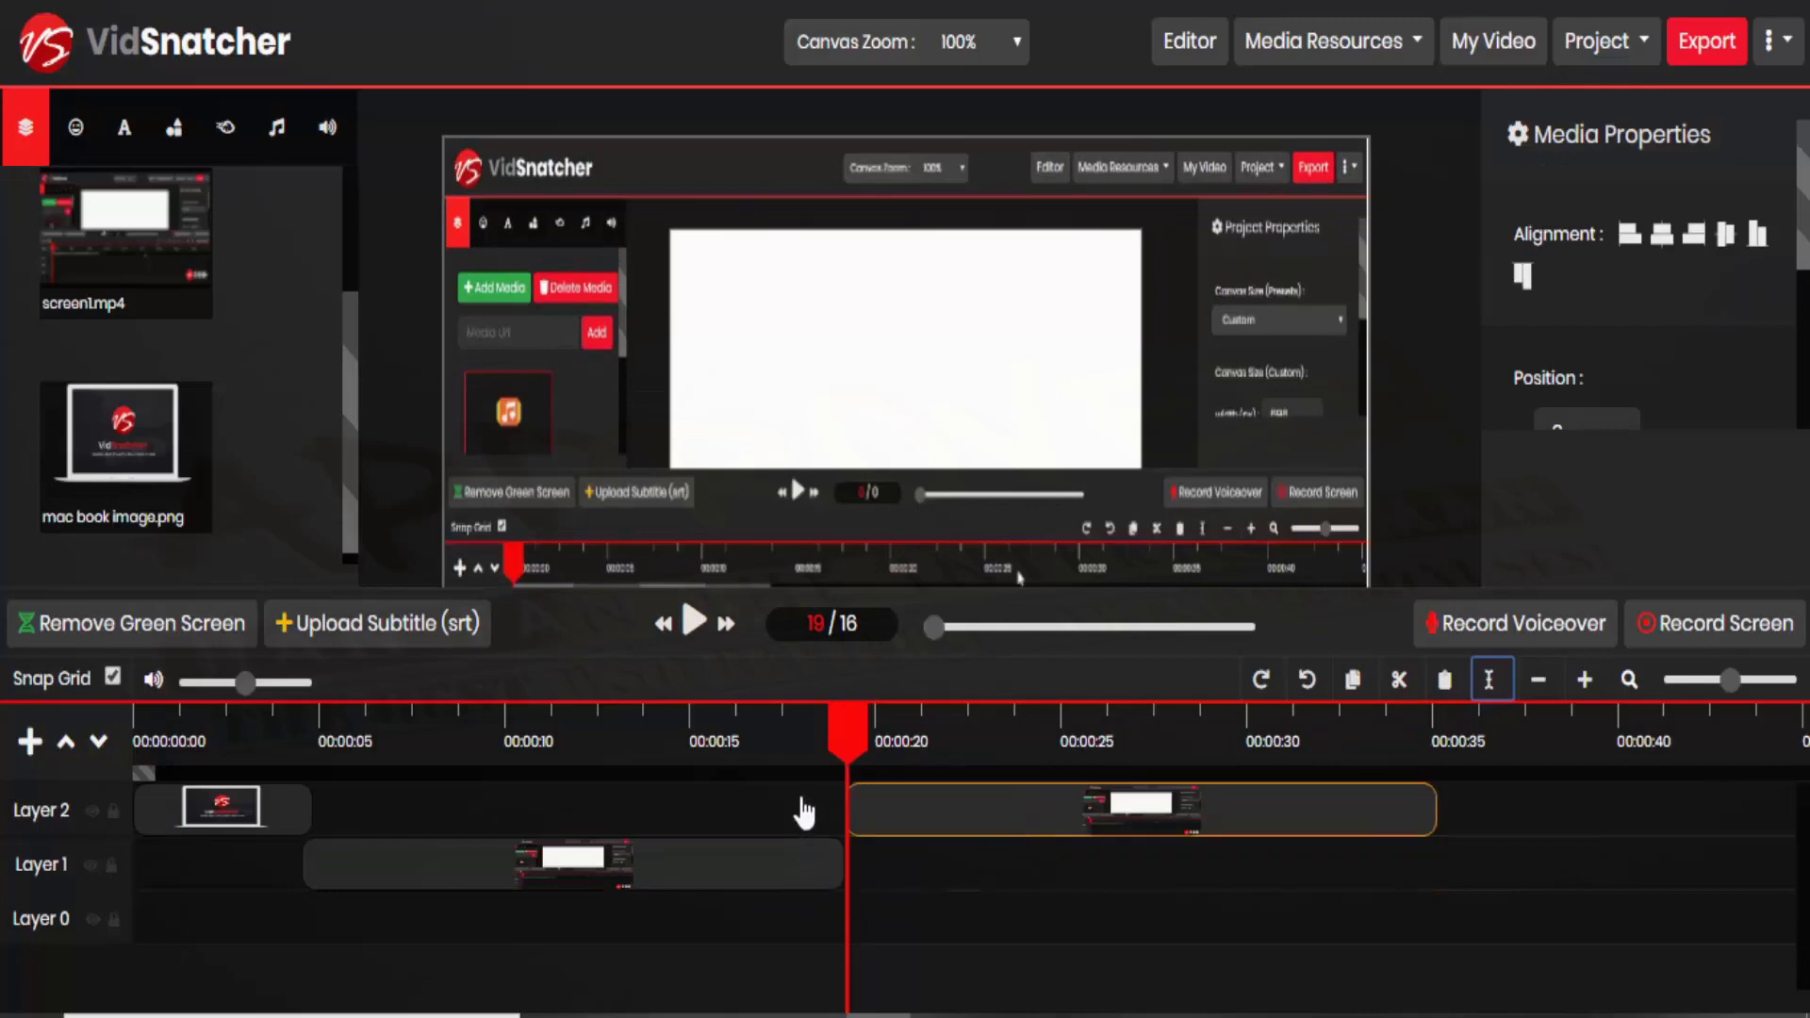
Move the second clip part back down to Layer 1, and undo, redo and again undo that move
click(773, 880)
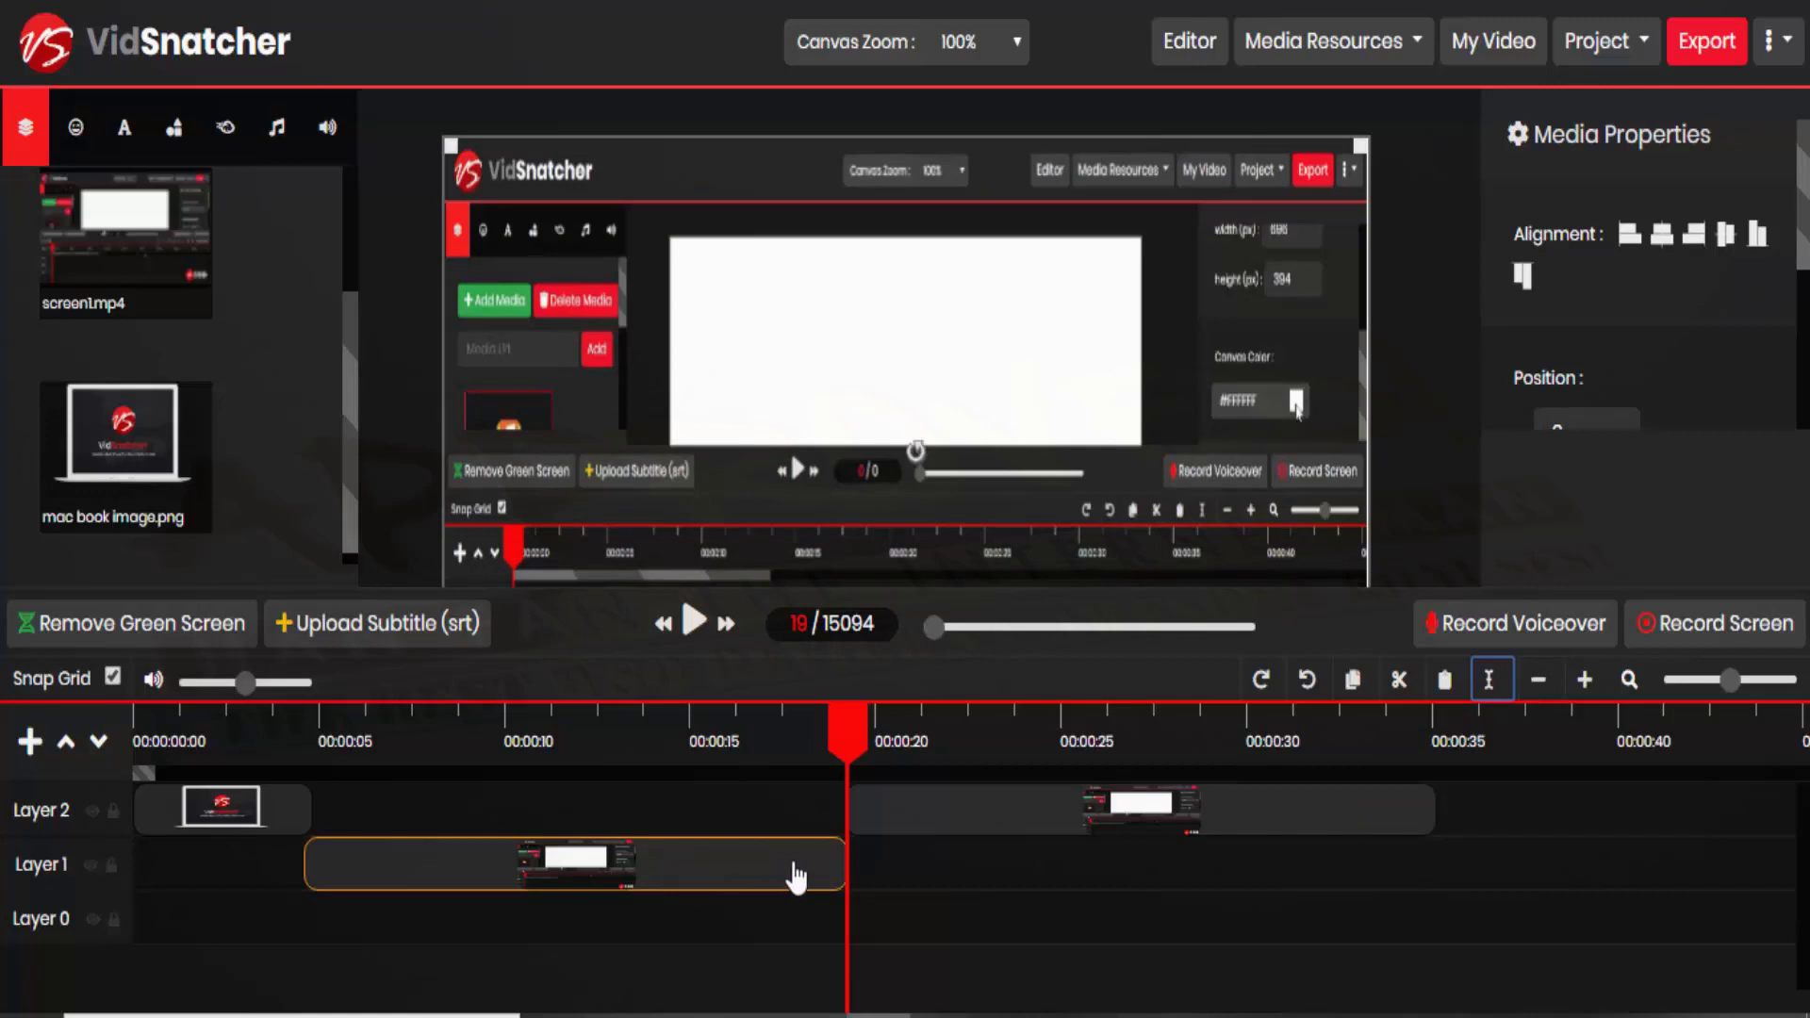
click(893, 831)
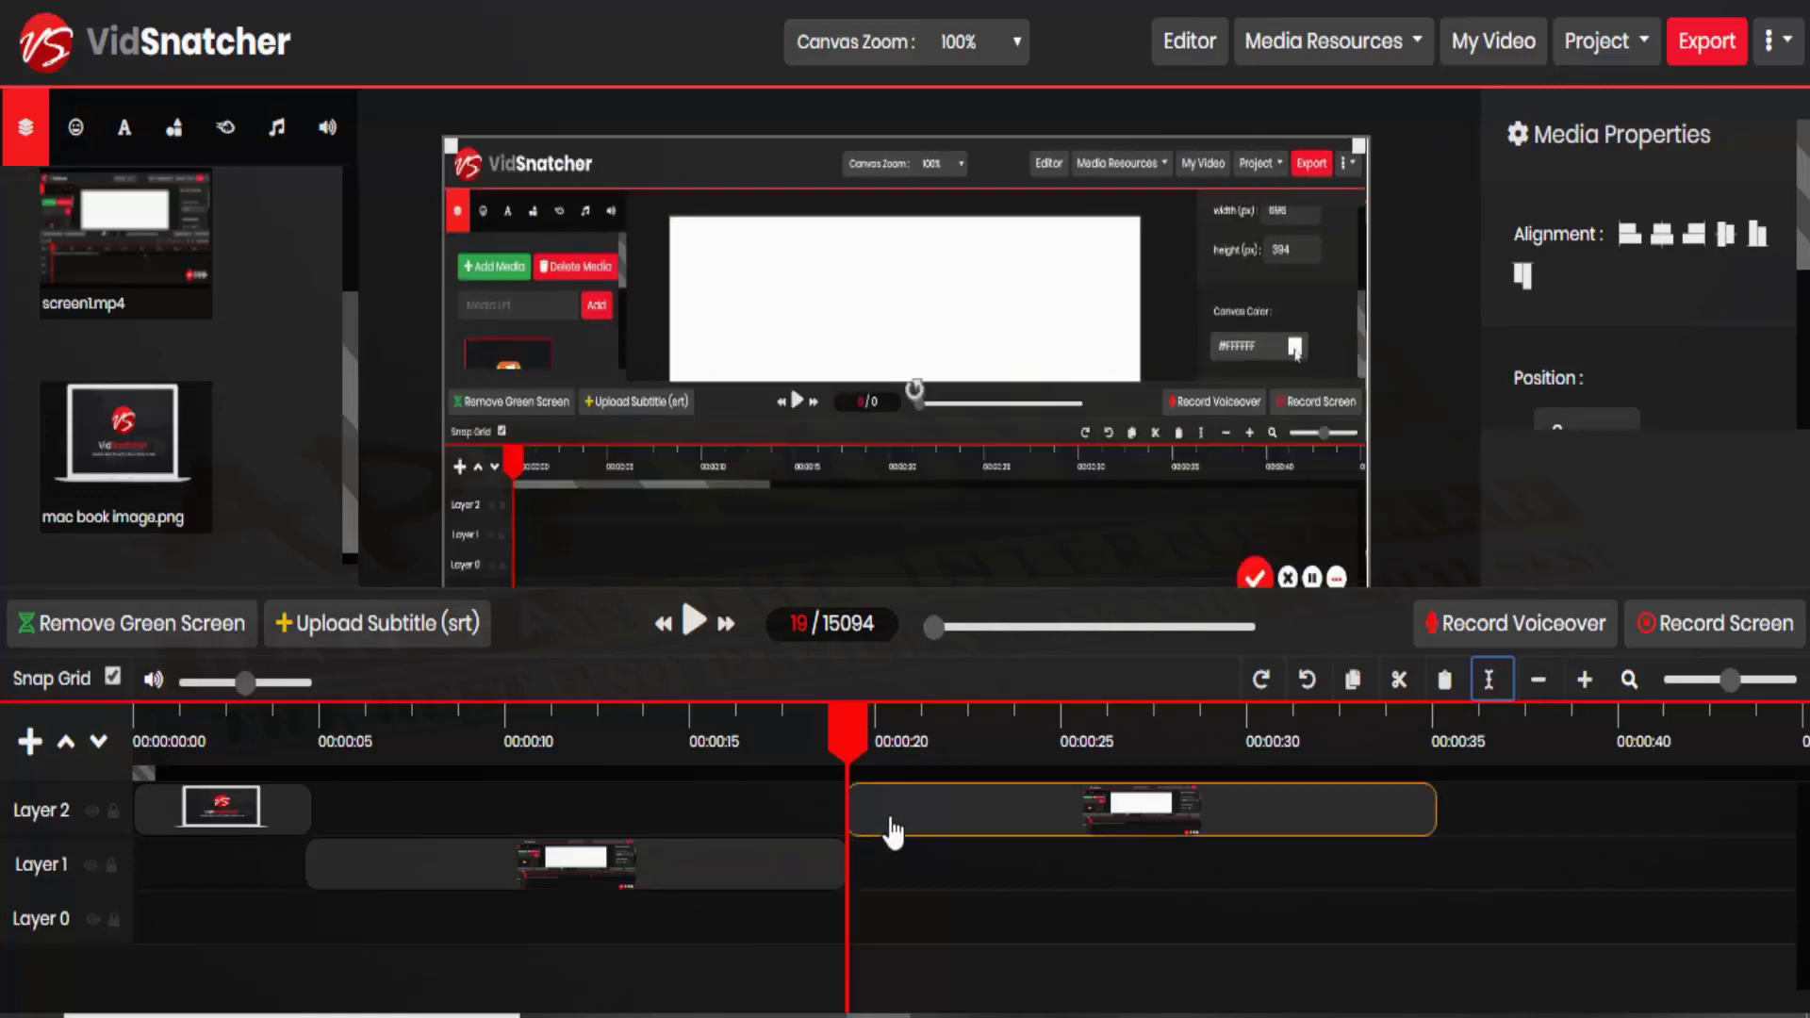
drag(893, 831, 892, 860)
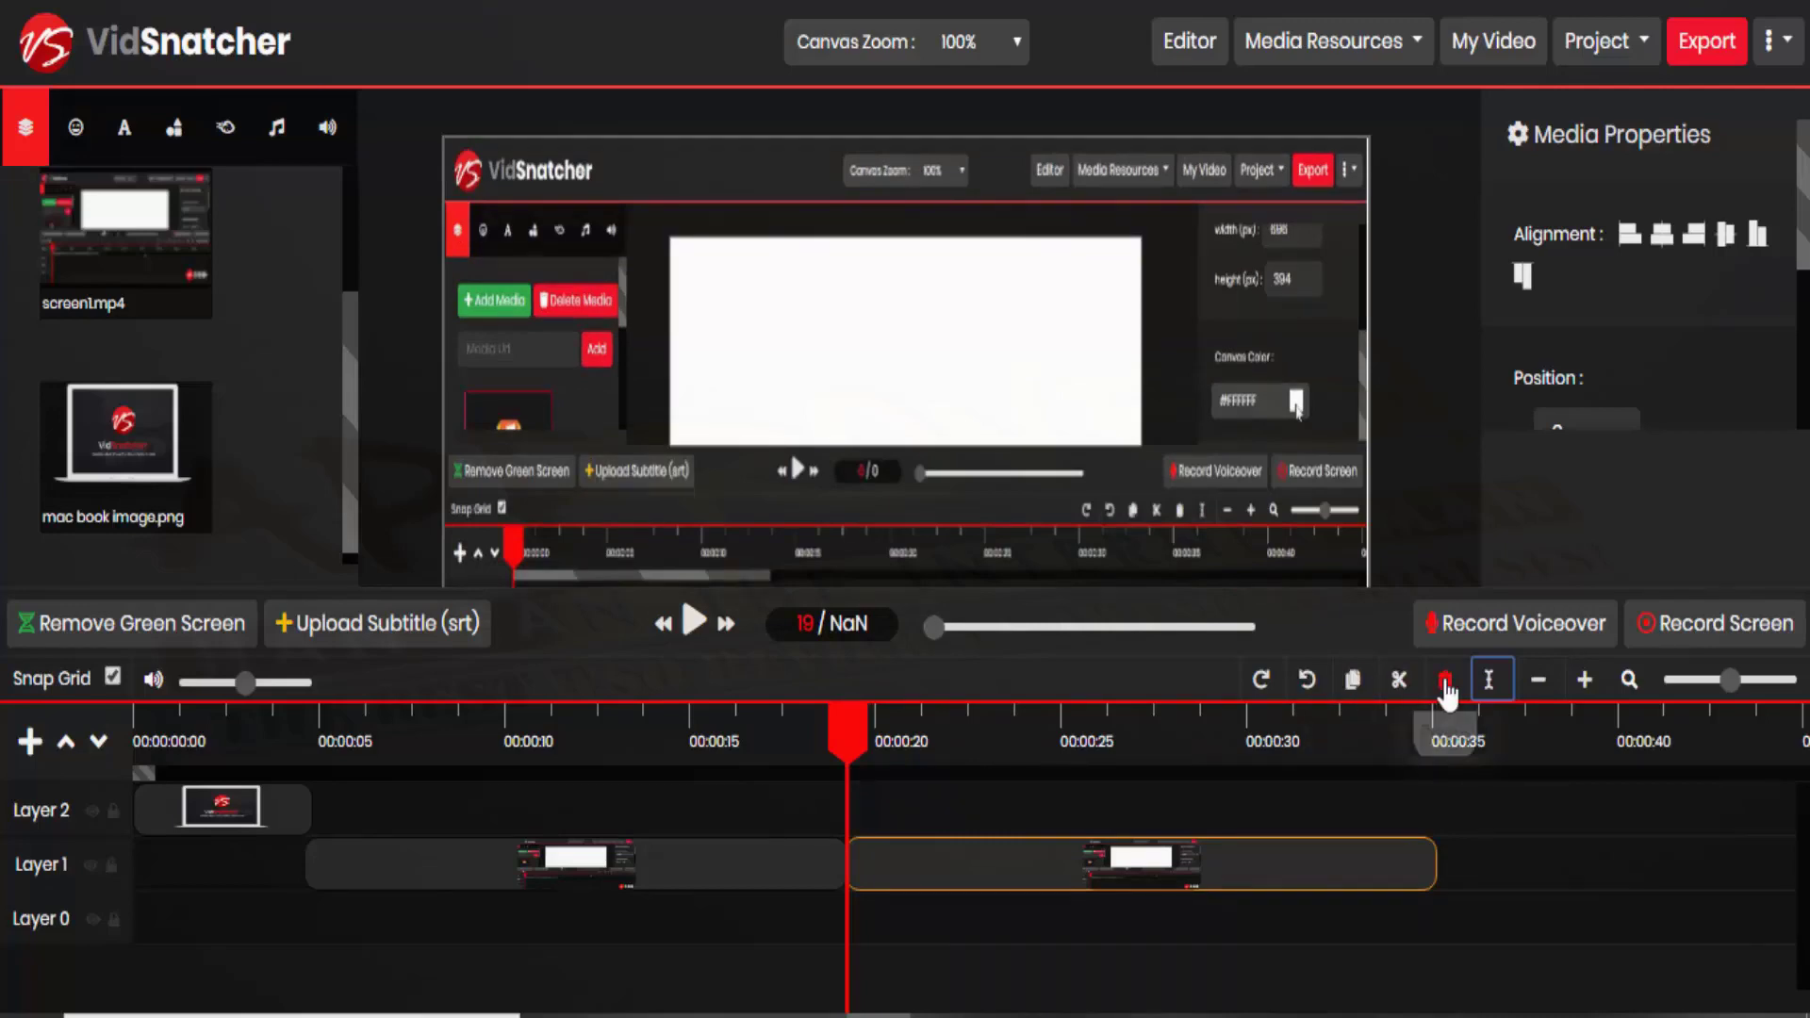
click(1307, 679)
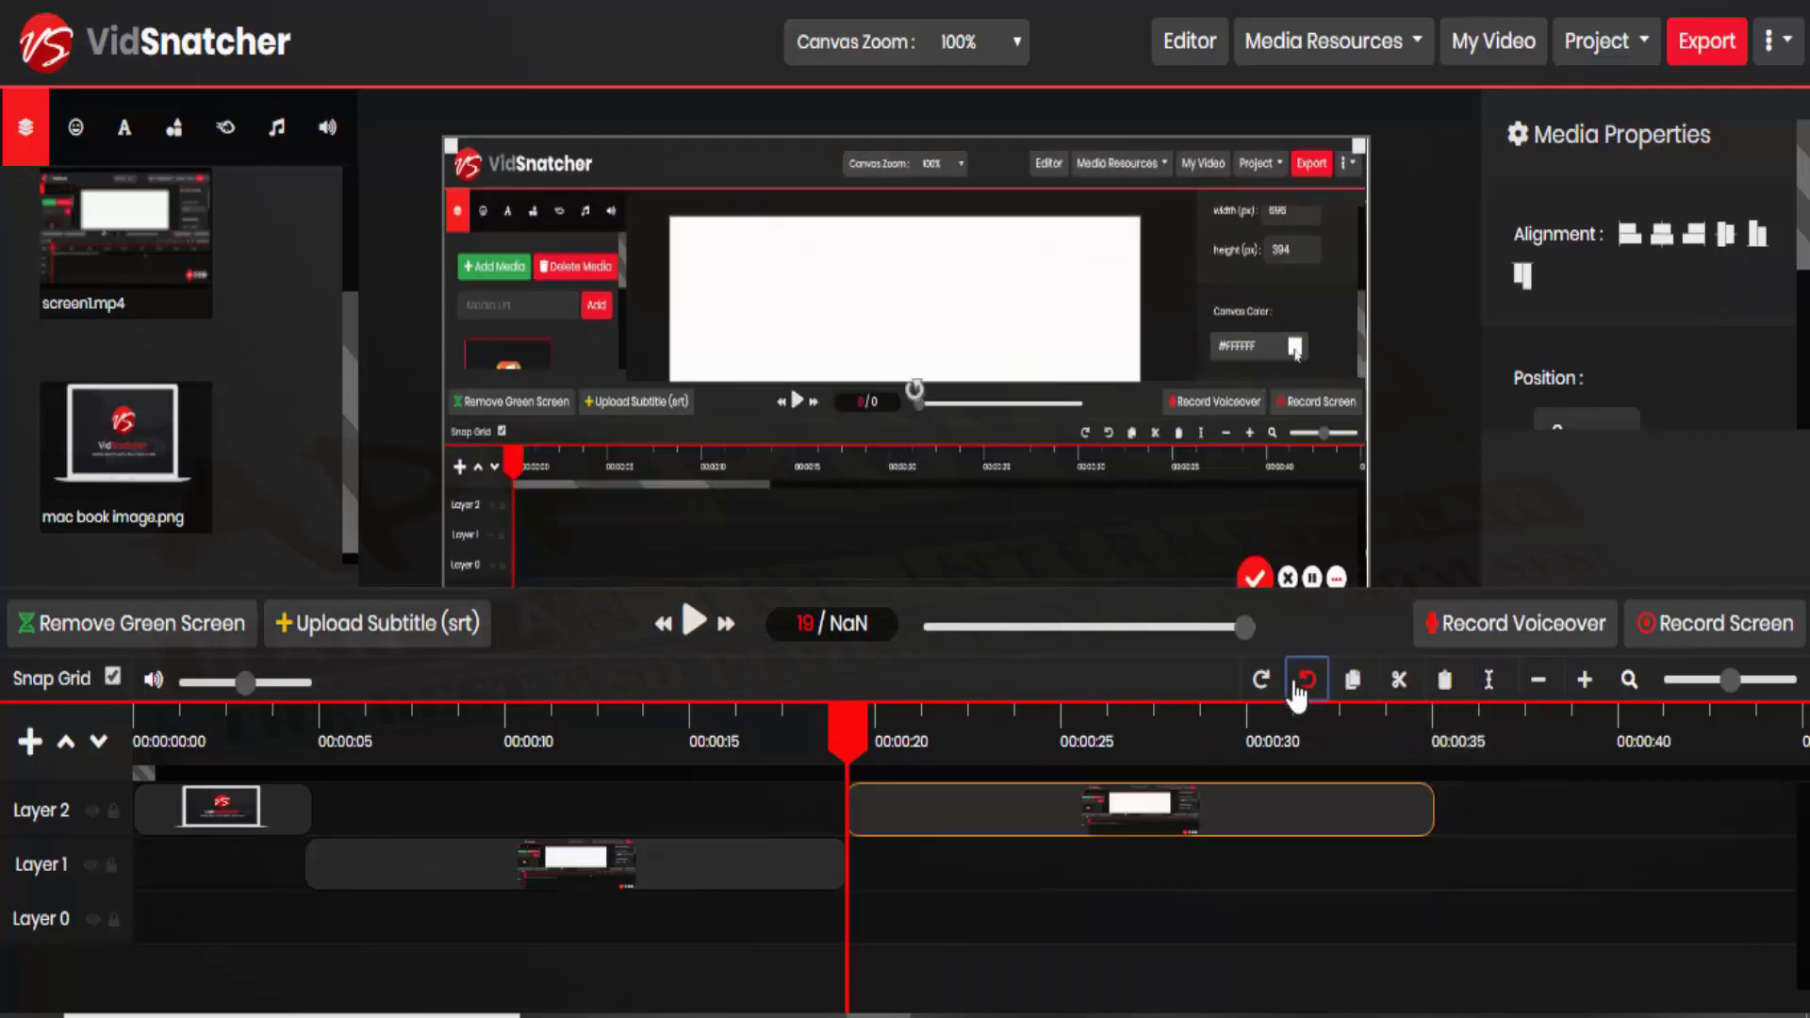
click(1272, 686)
click(1306, 681)
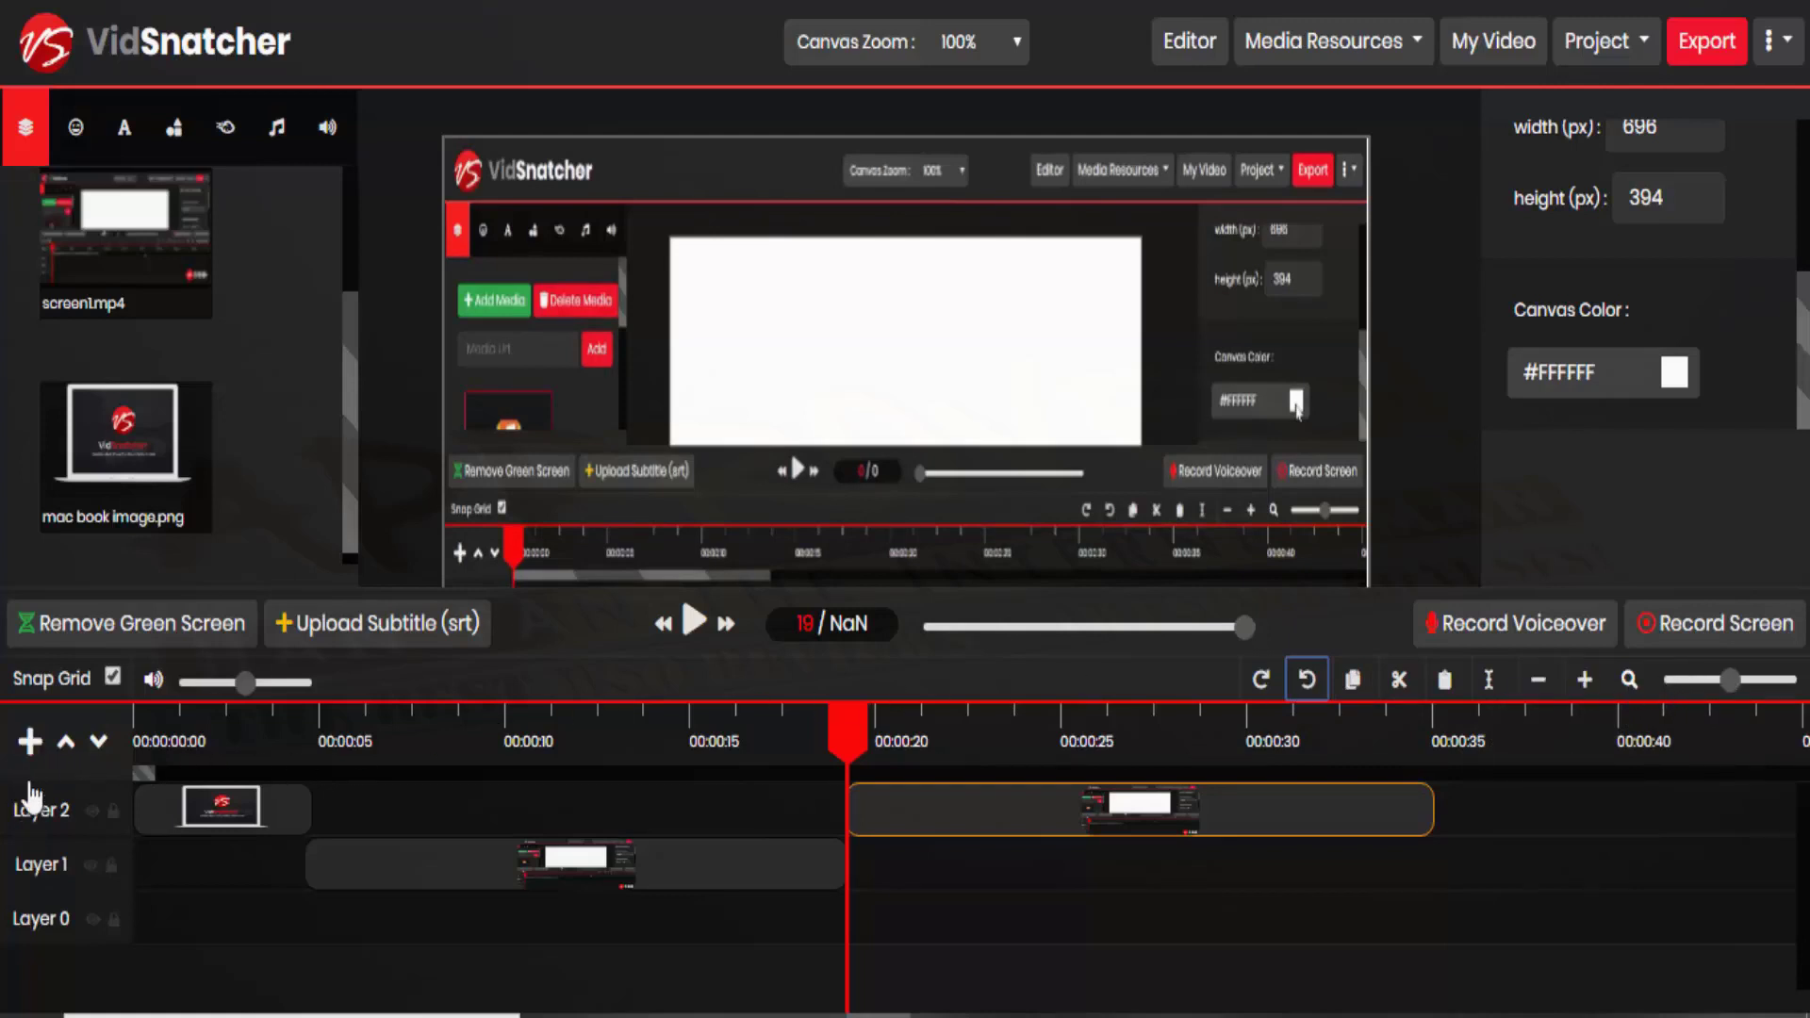
Add two new layers to the timeline above Layer 2
click(31, 741)
click(30, 741)
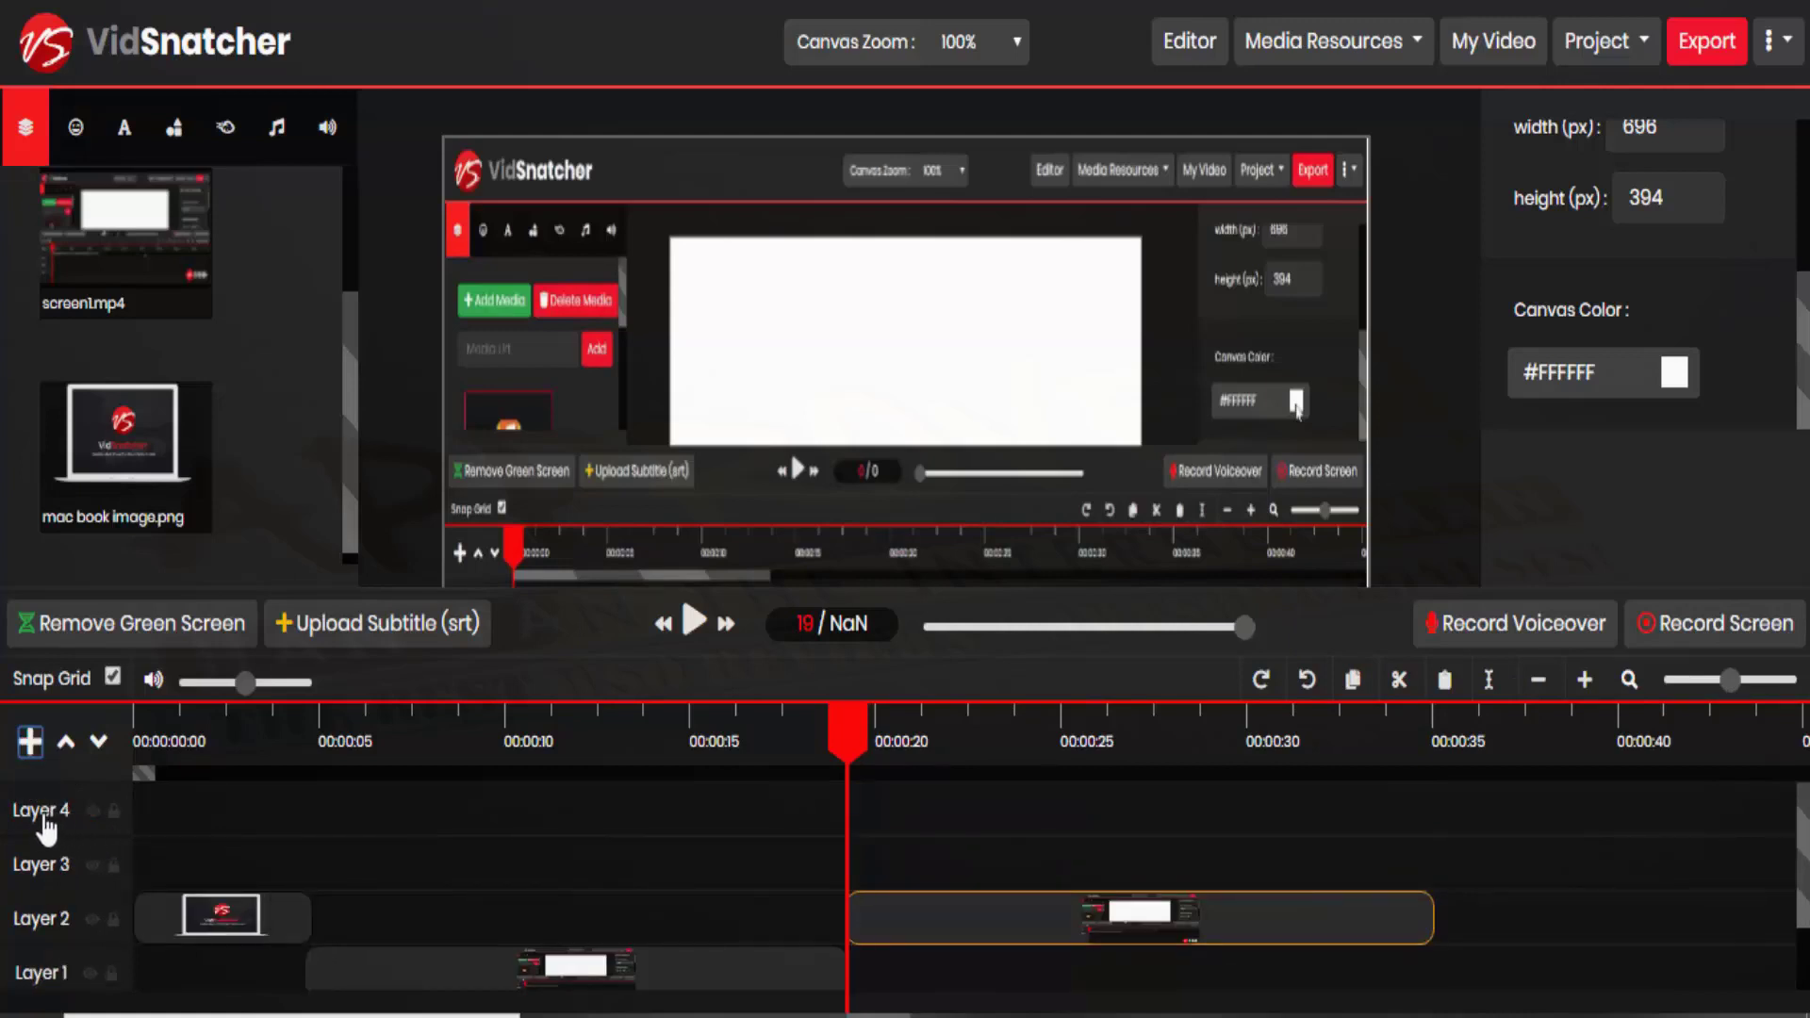
Hide Layer 2, check the preview at 21 and 1 seconds, and show the layer again to compare the preview
click(90, 919)
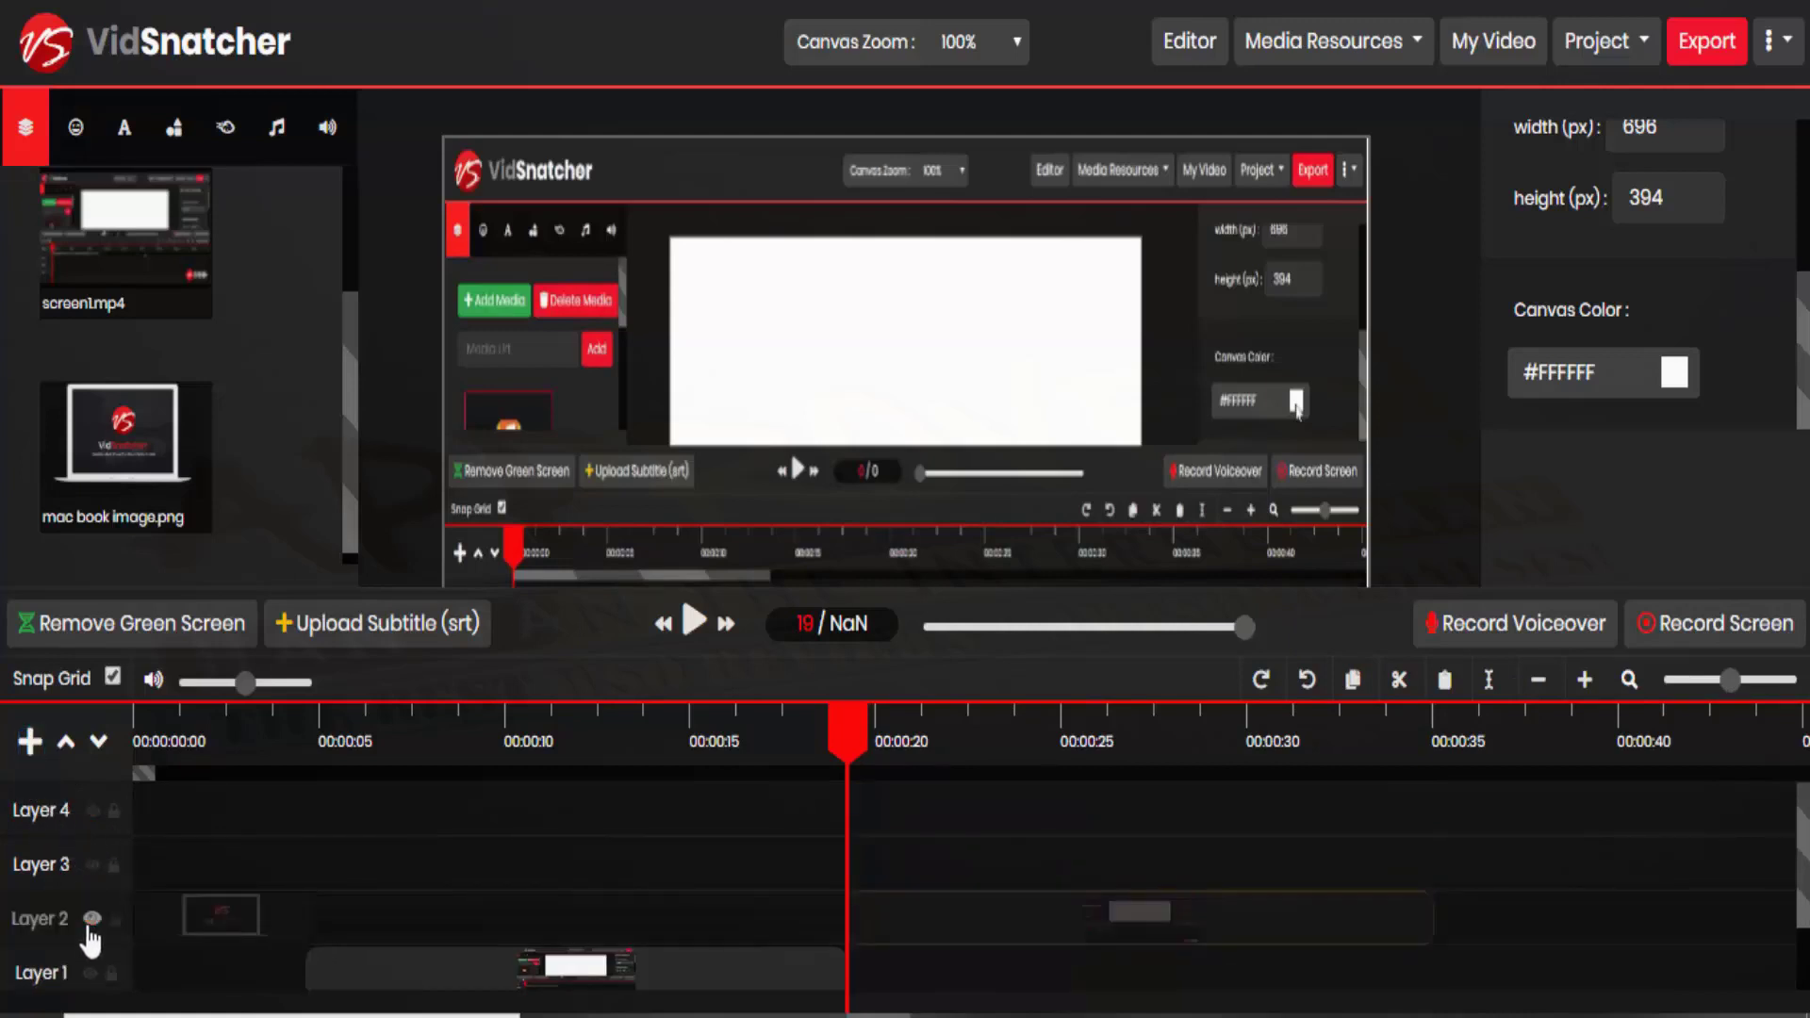
click(891, 745)
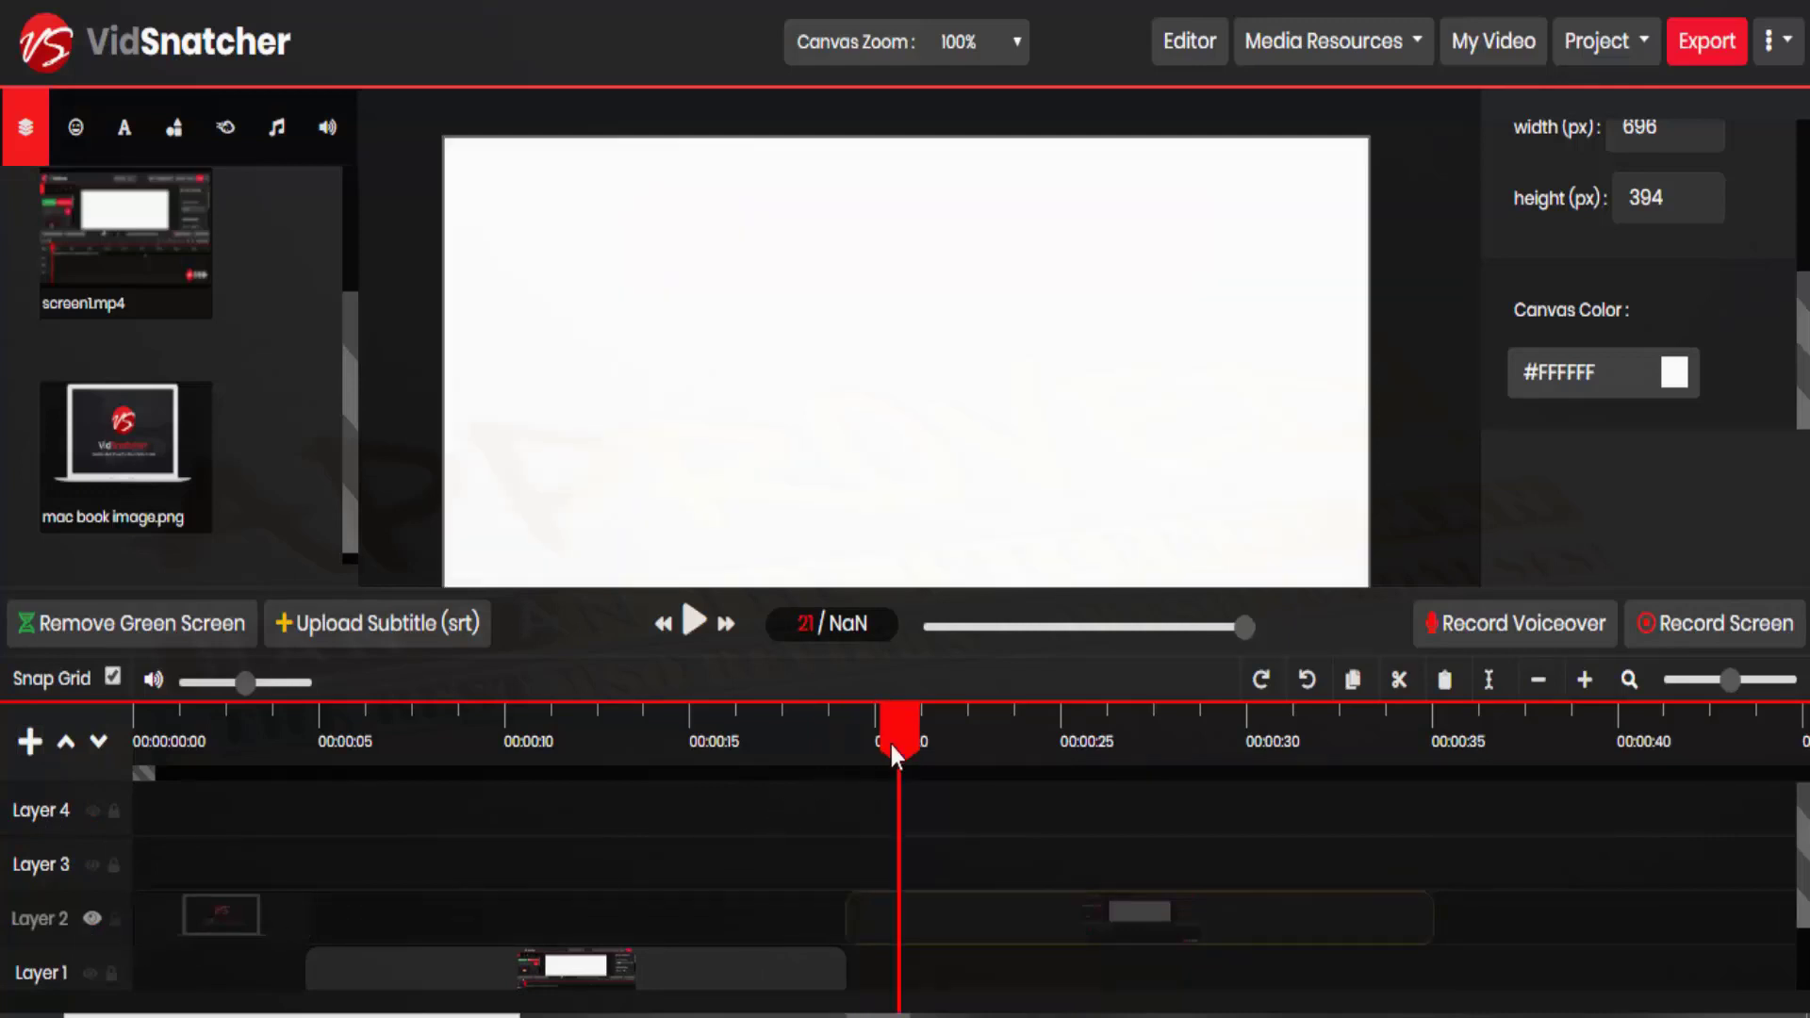
click(195, 771)
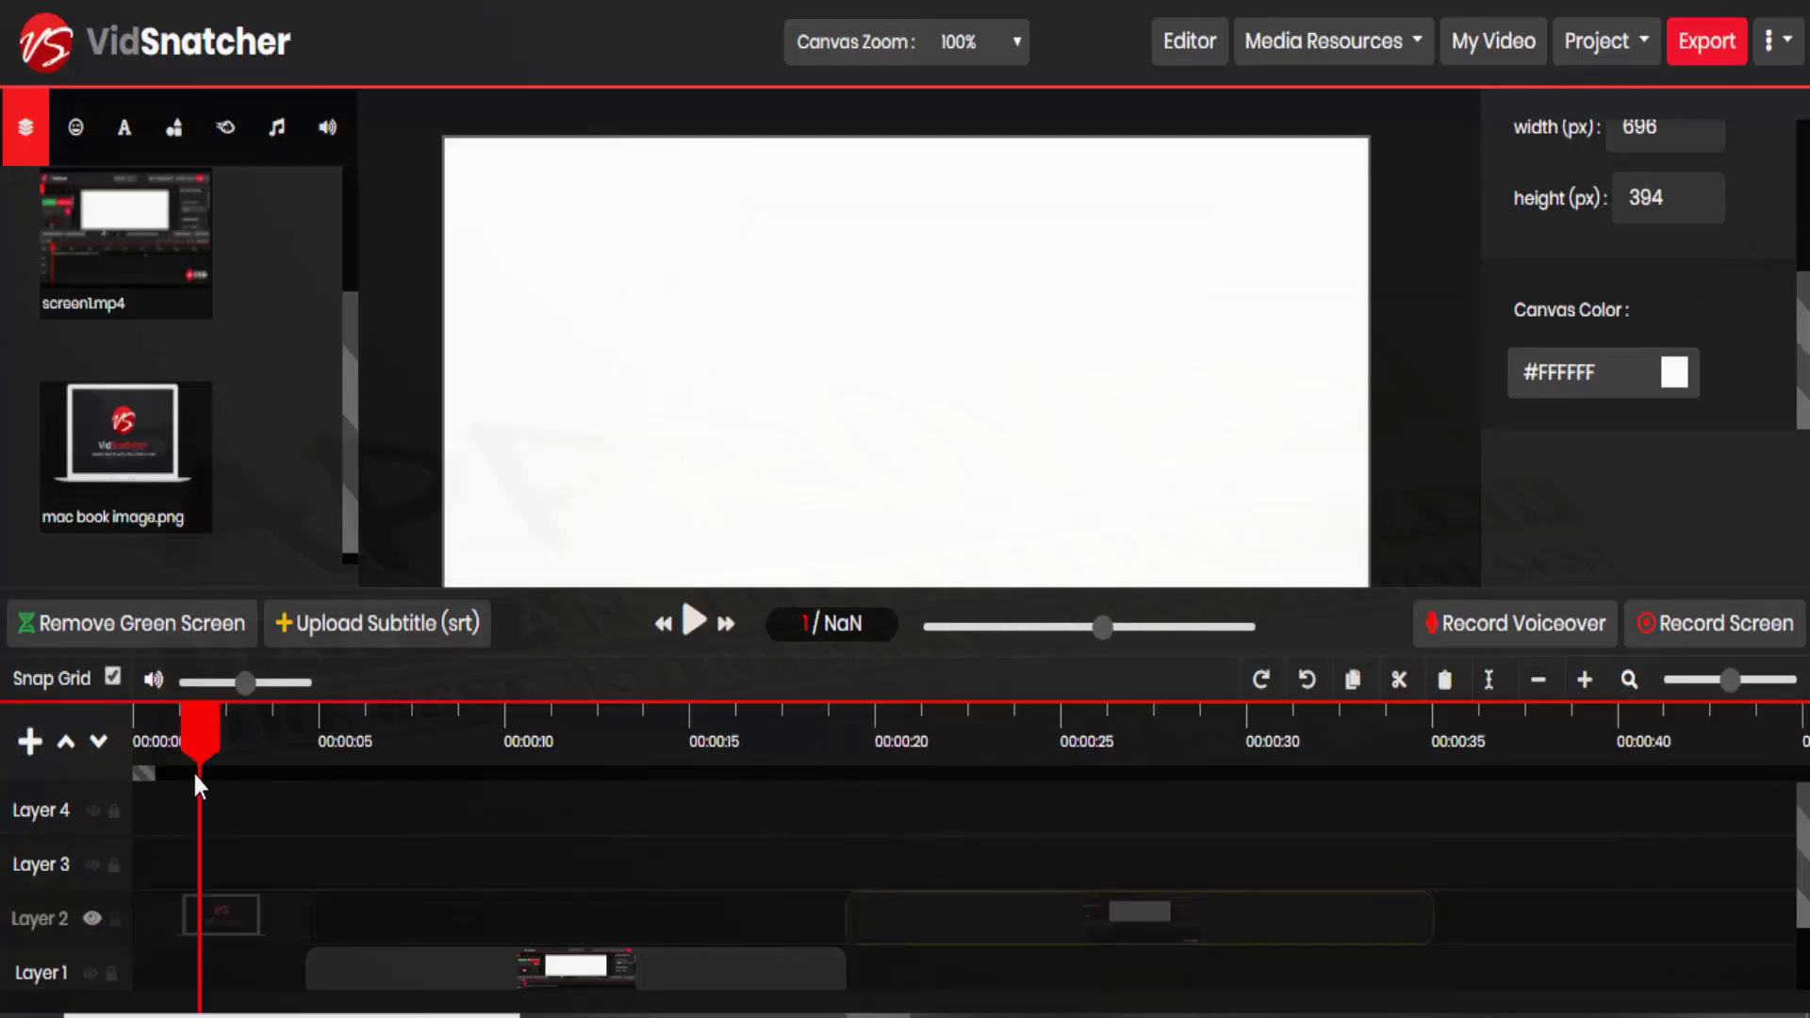
click(92, 919)
click(390, 745)
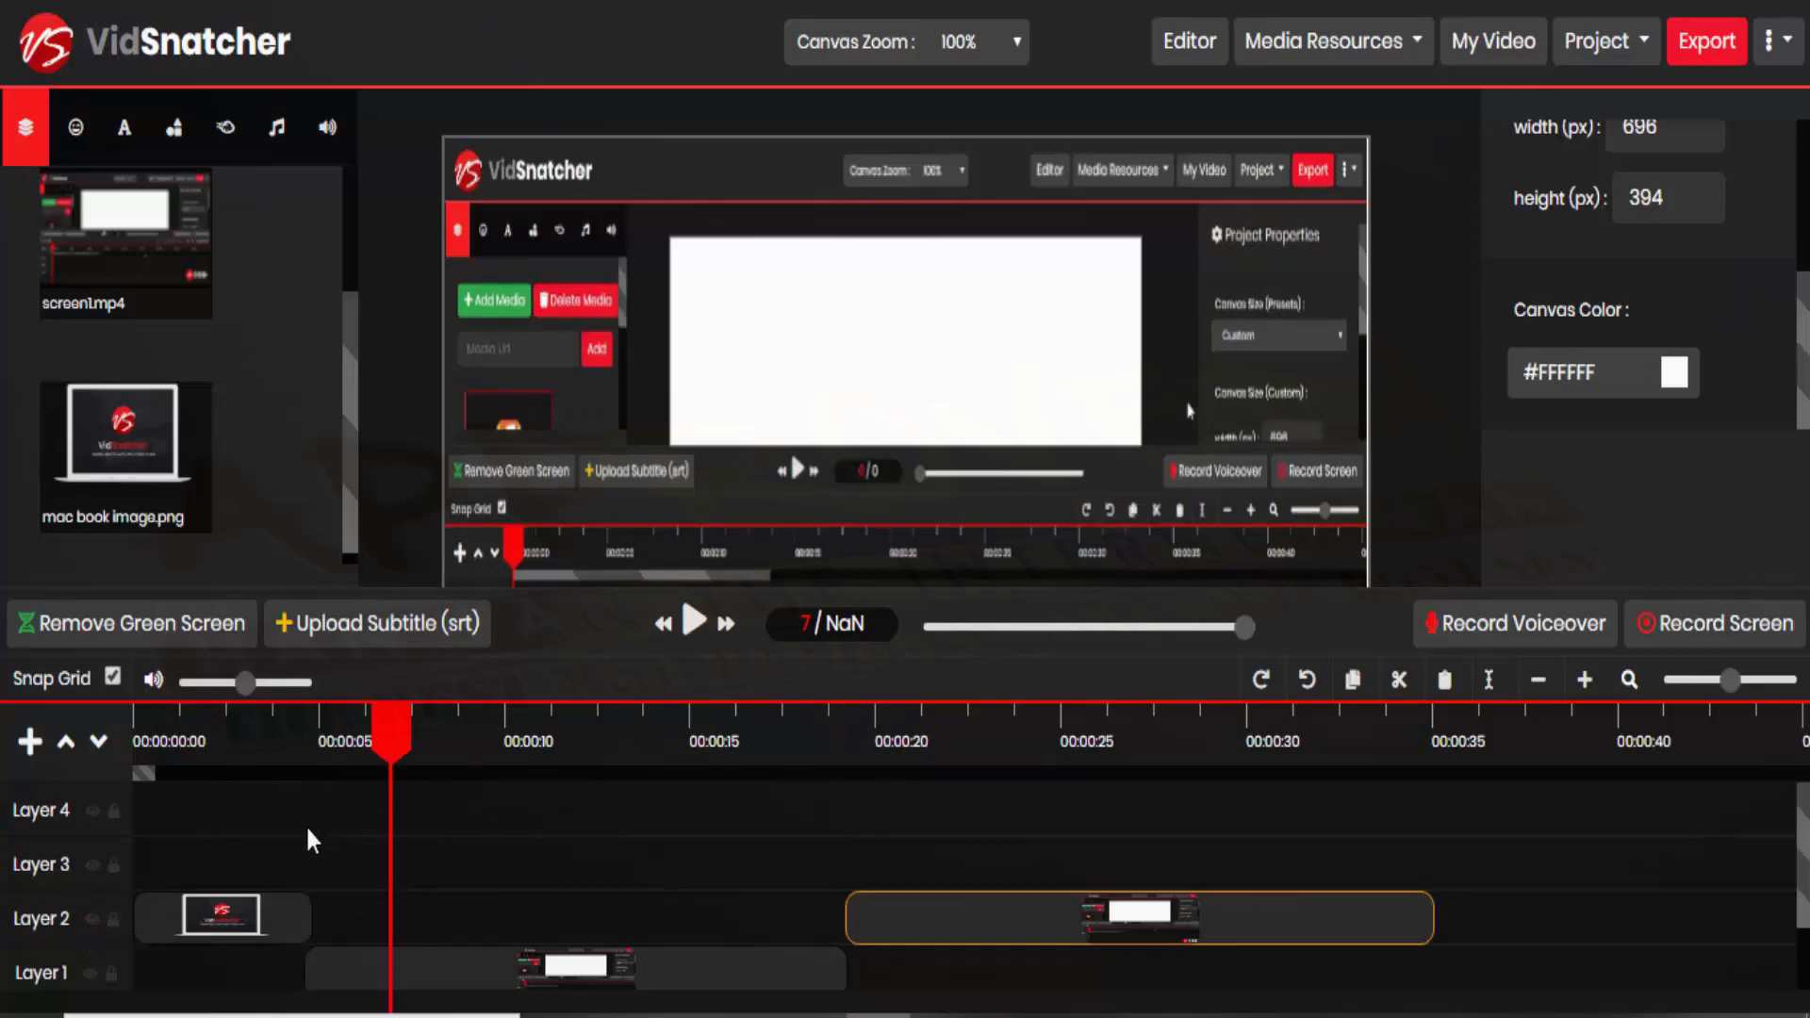
click(179, 746)
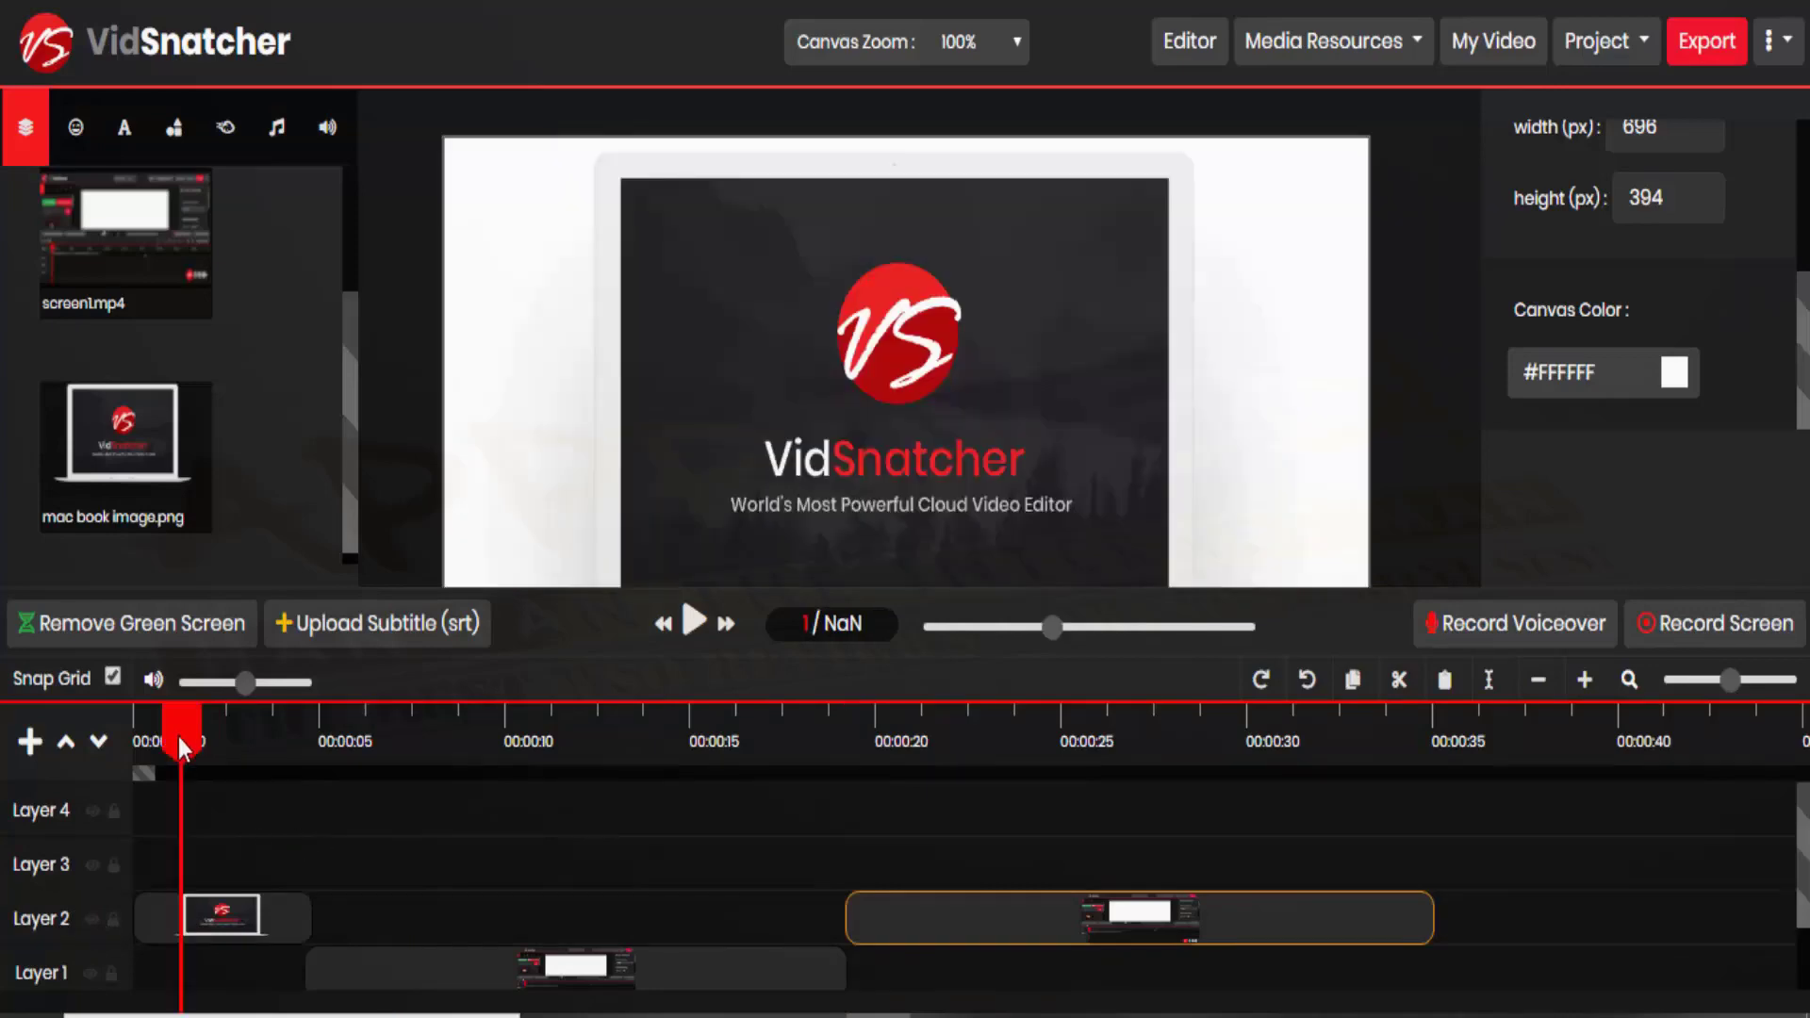
Lock Layer 2 and try to move its laptop image clip up to Layer 3
click(114, 922)
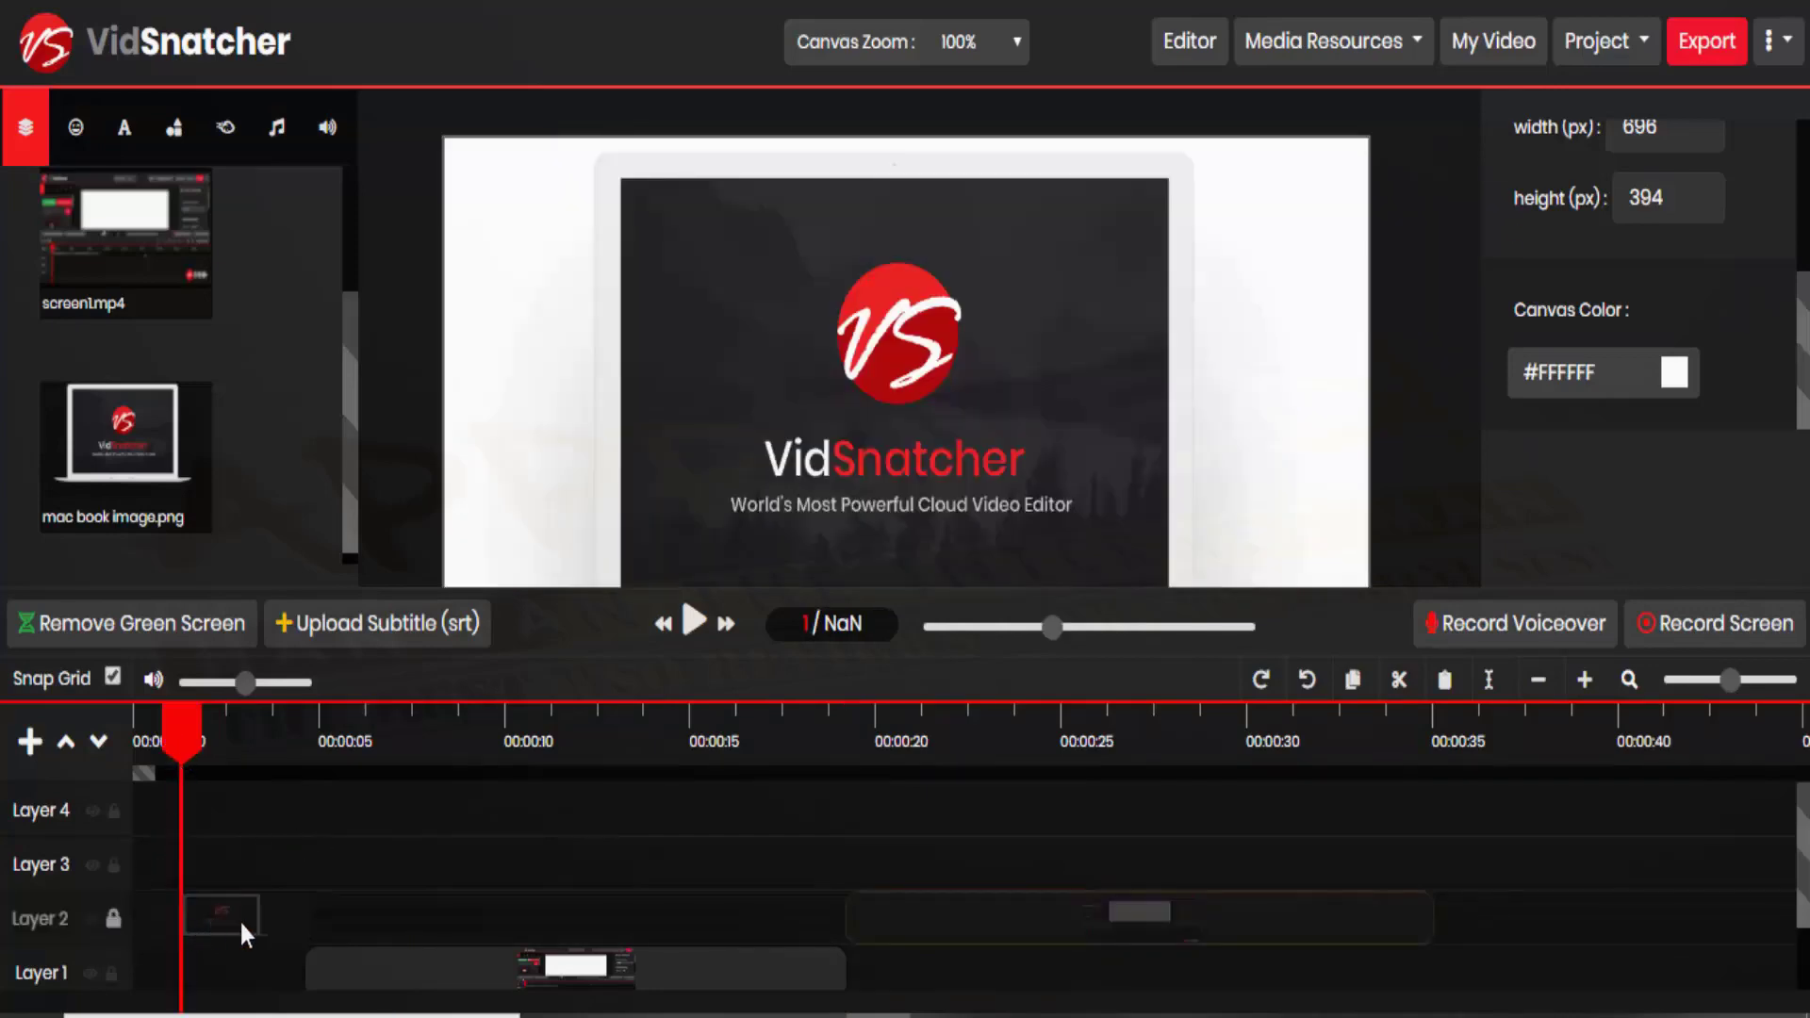
drag(240, 919, 389, 873)
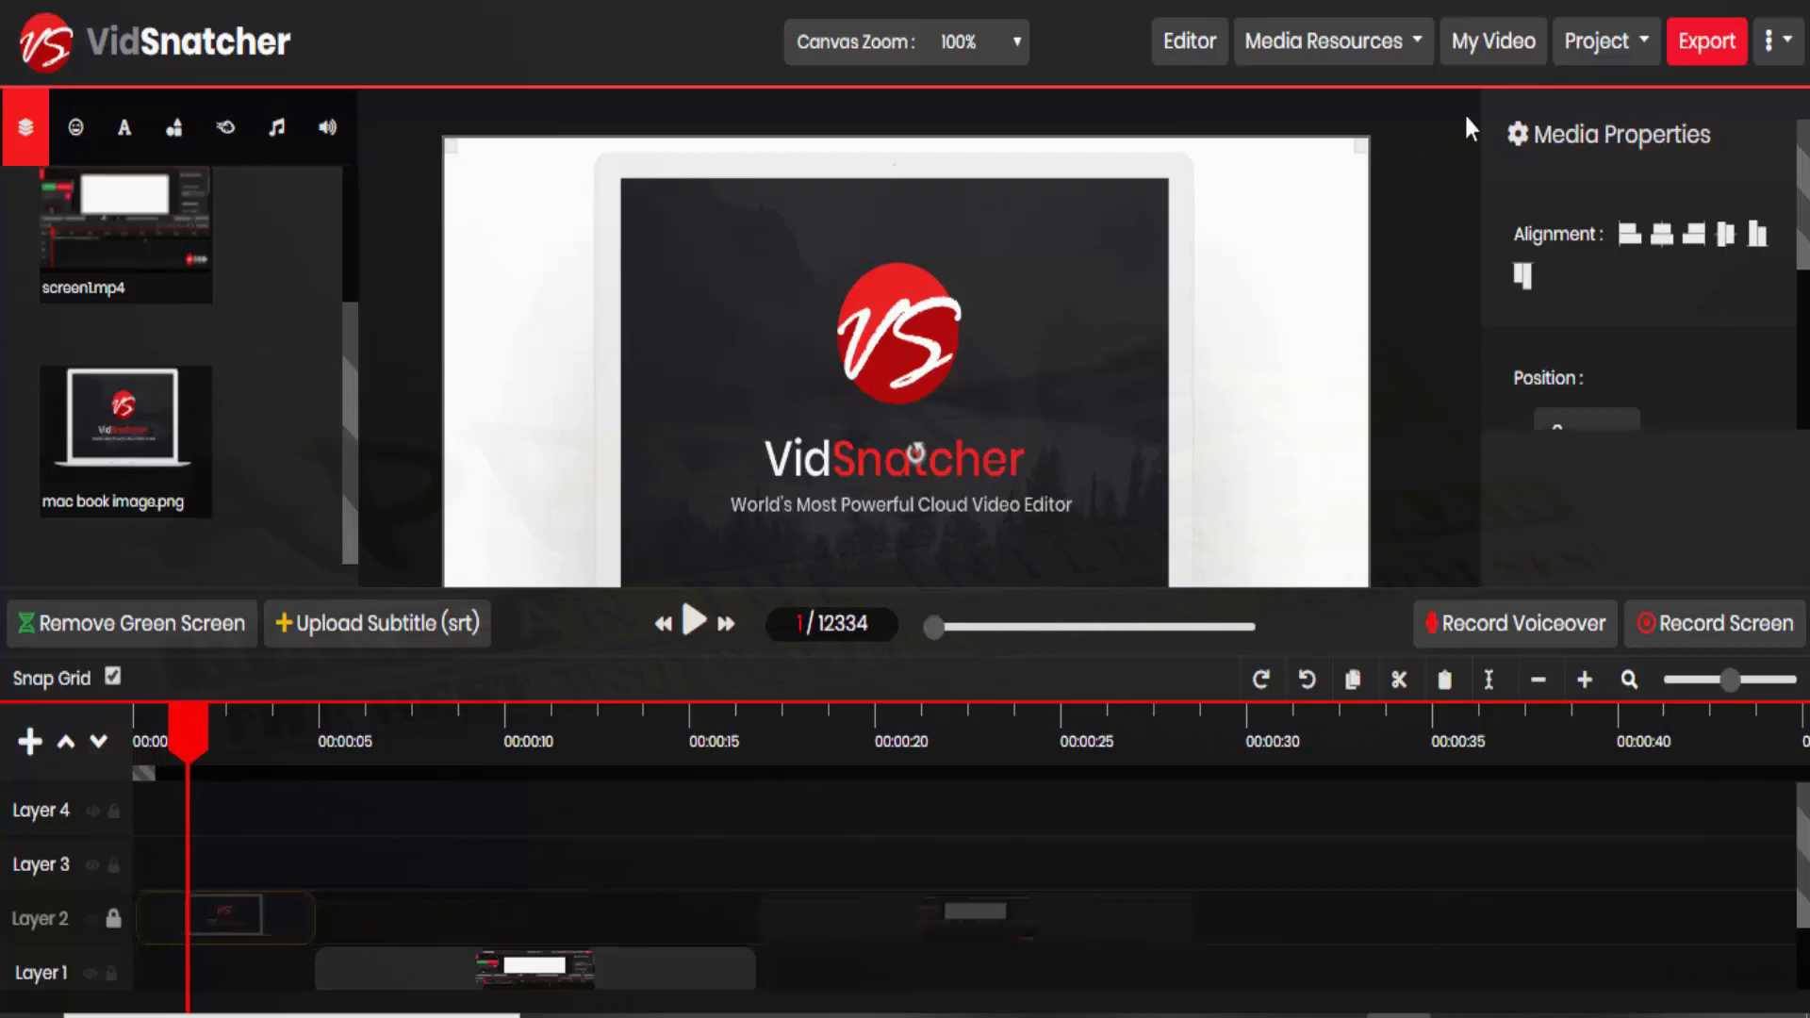
Start a new empty project
click(1594, 44)
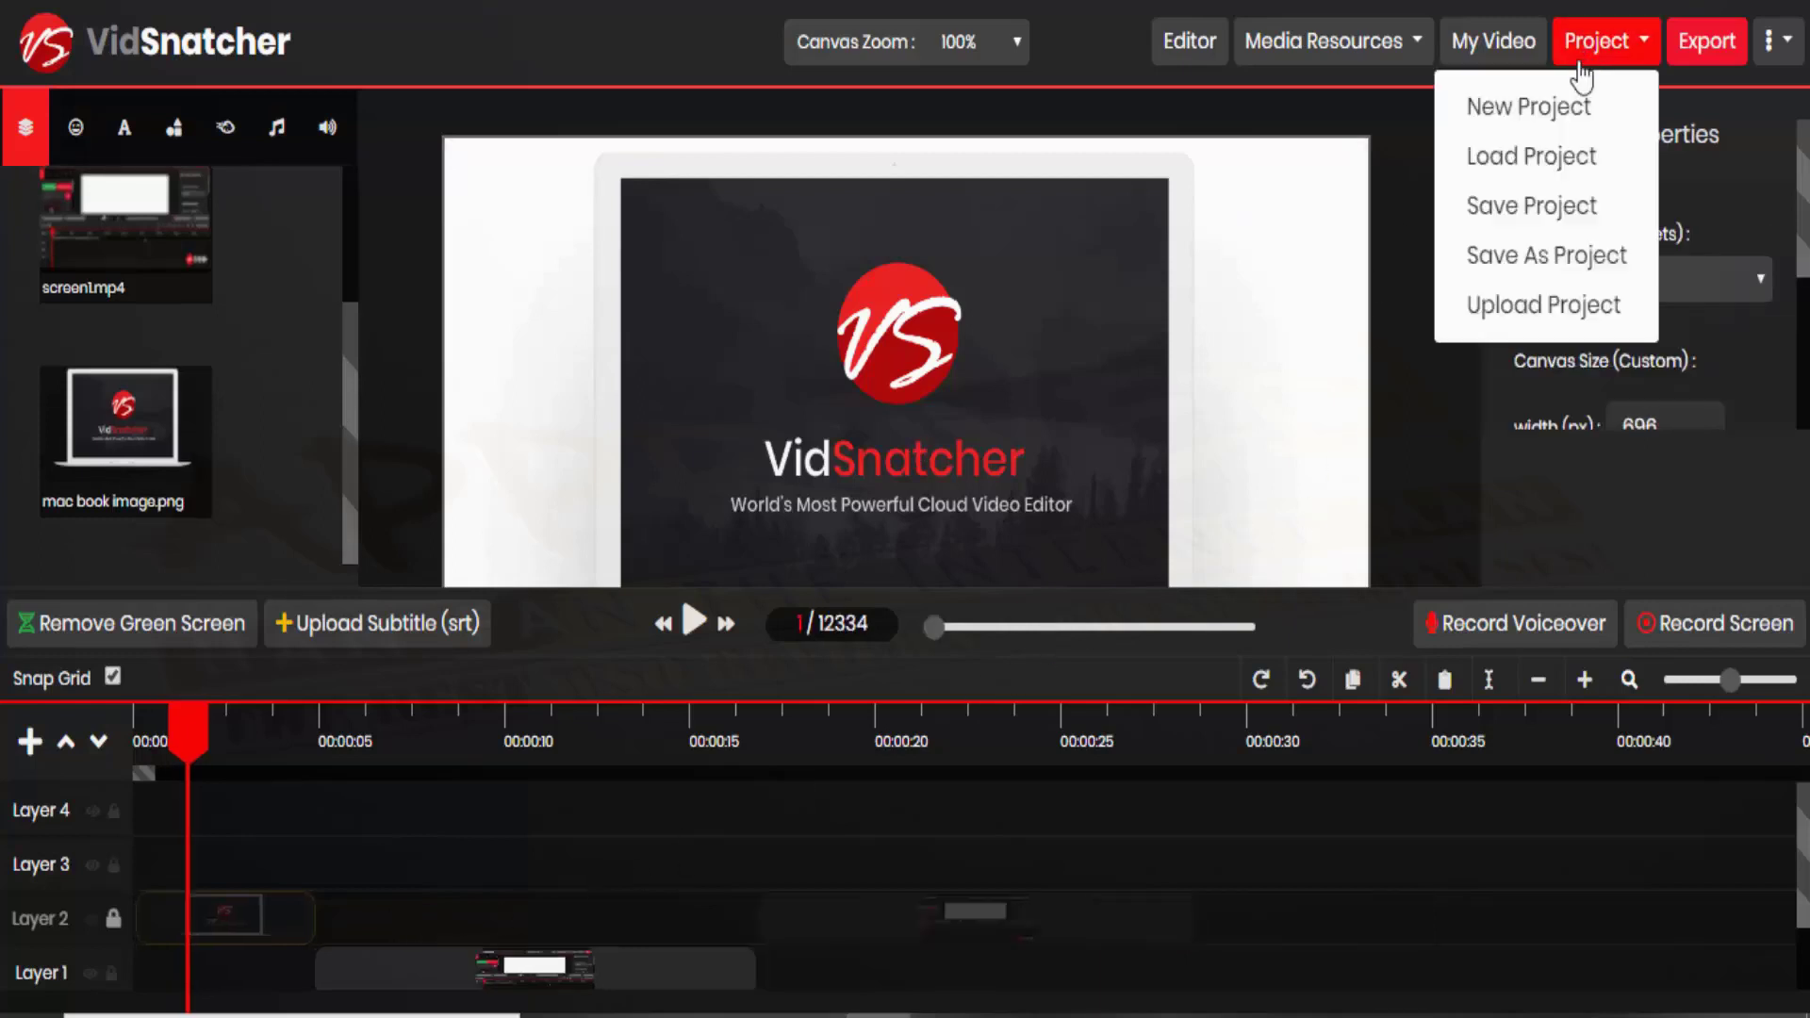
click(1538, 111)
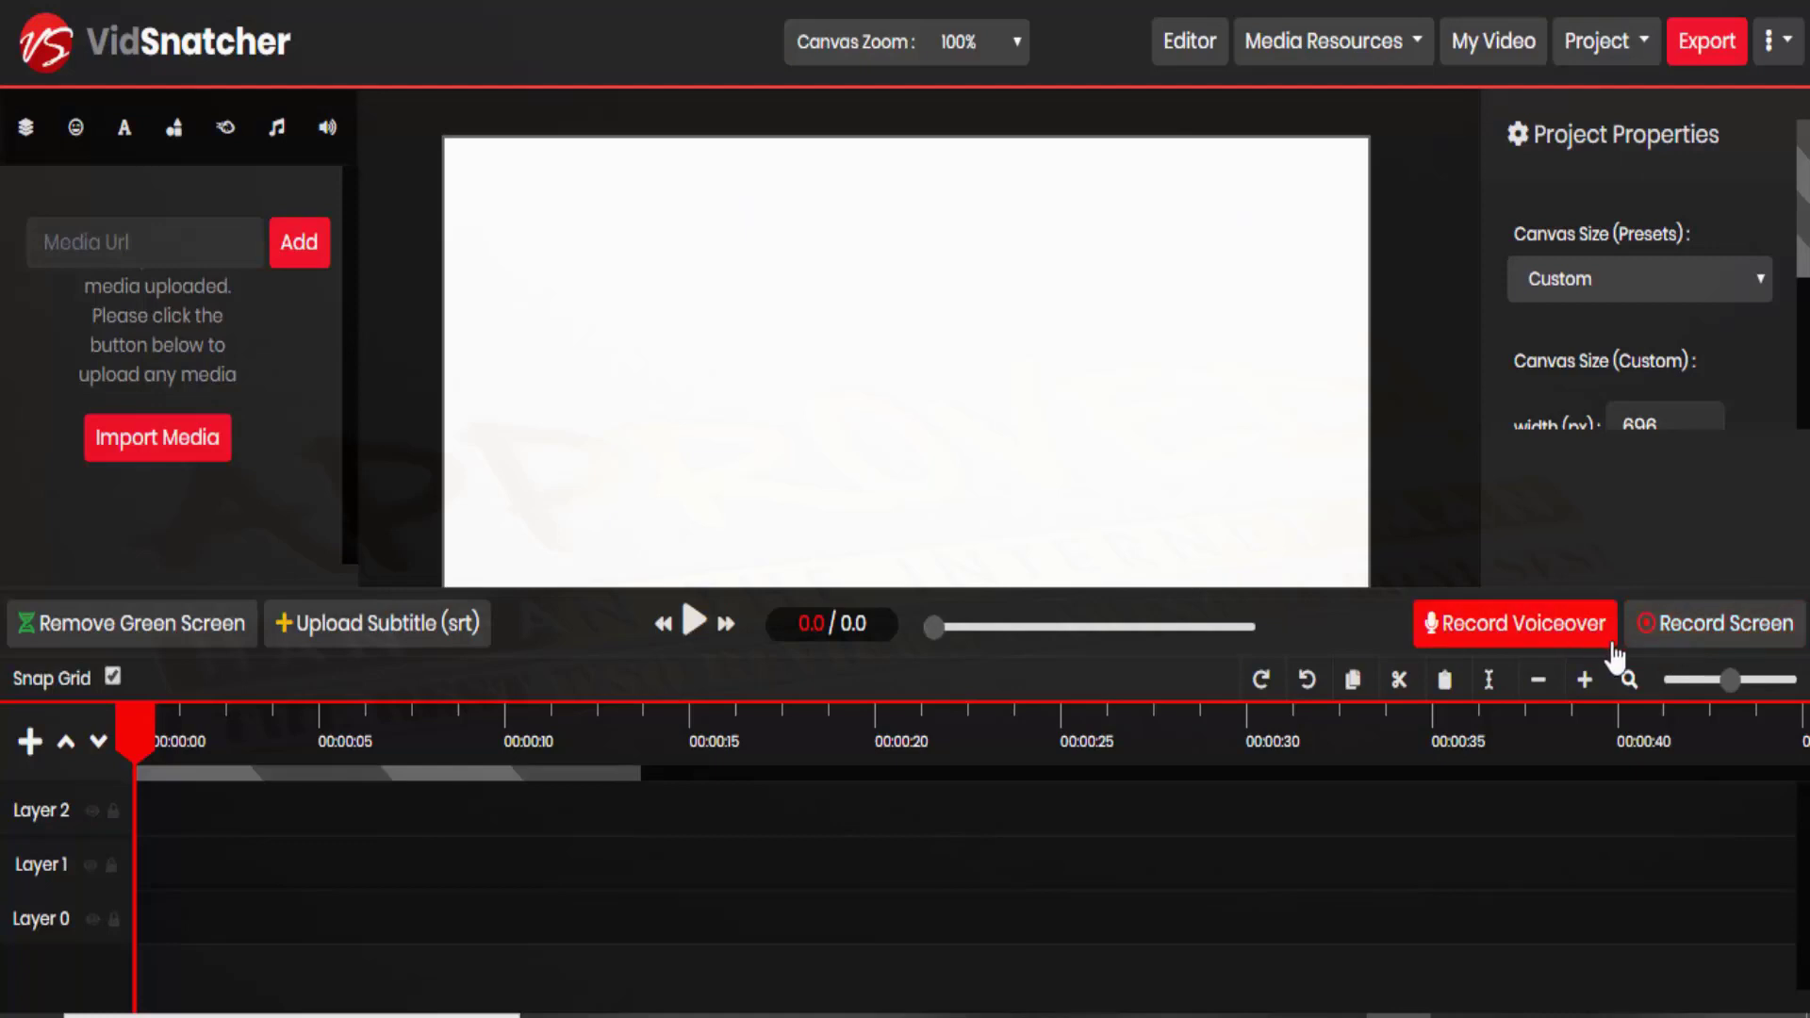
Open the screen recording options and switch the microphone off and on again
click(1686, 646)
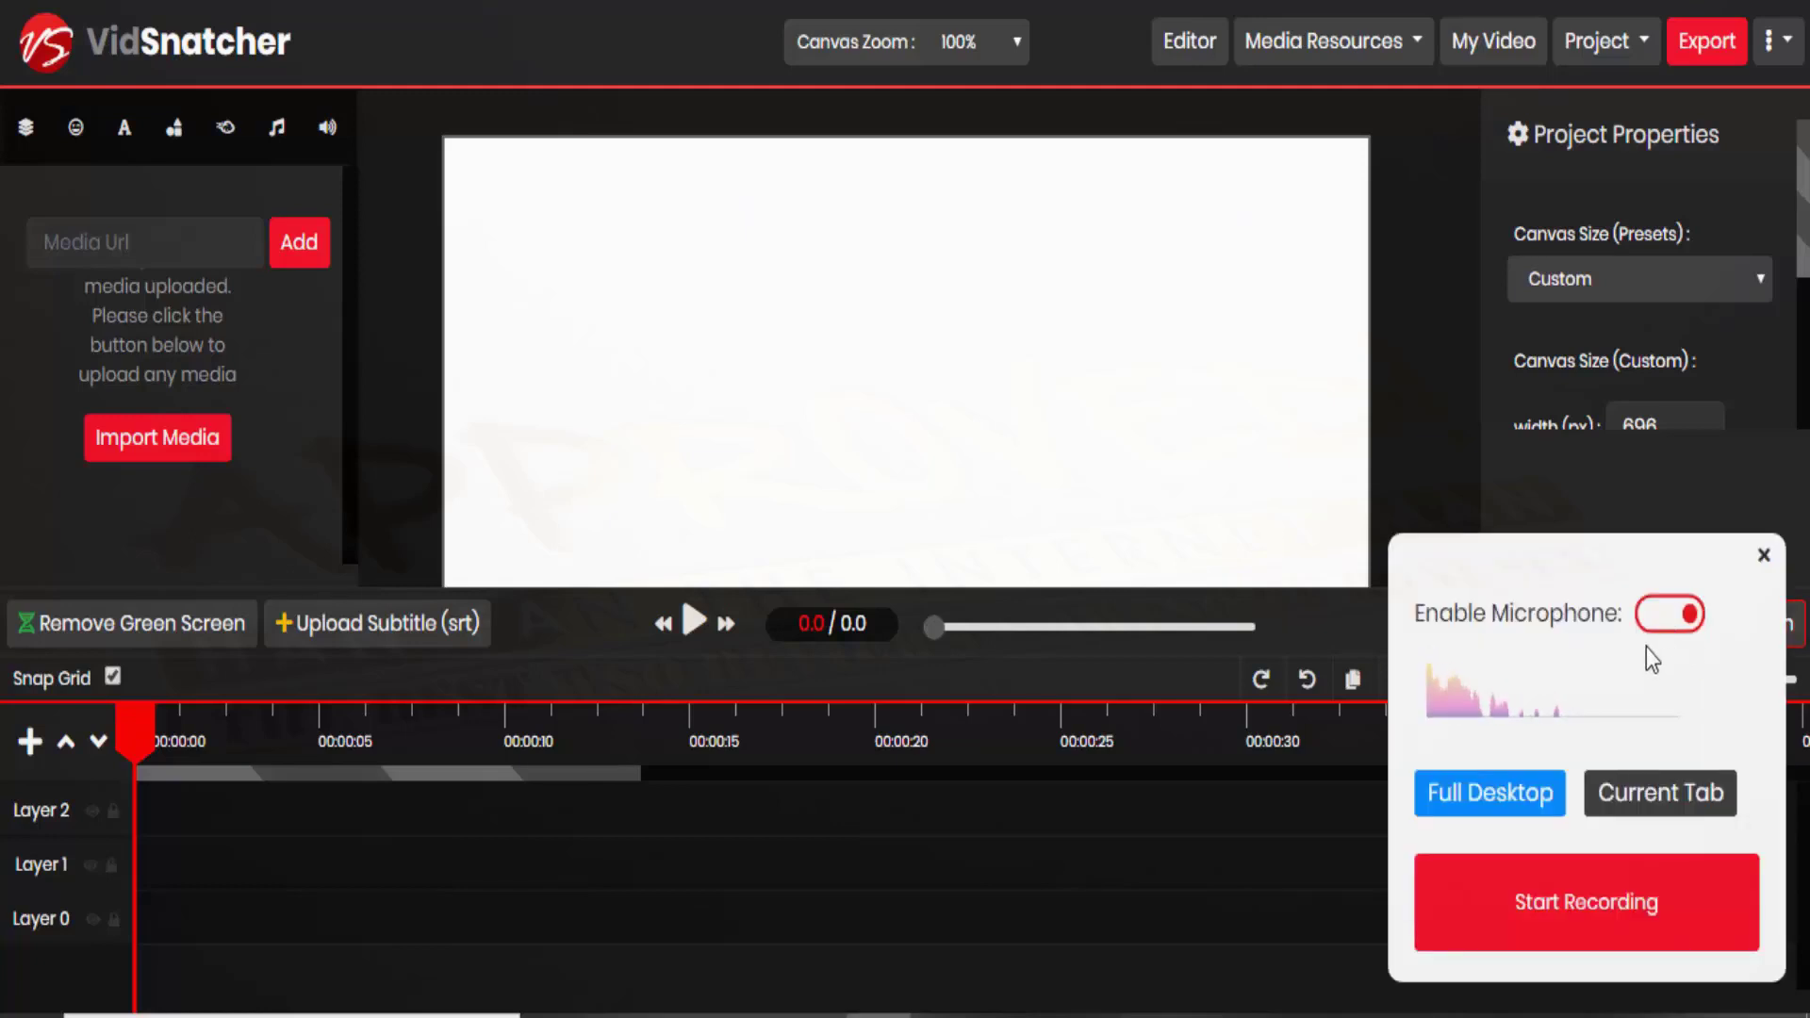
click(1667, 621)
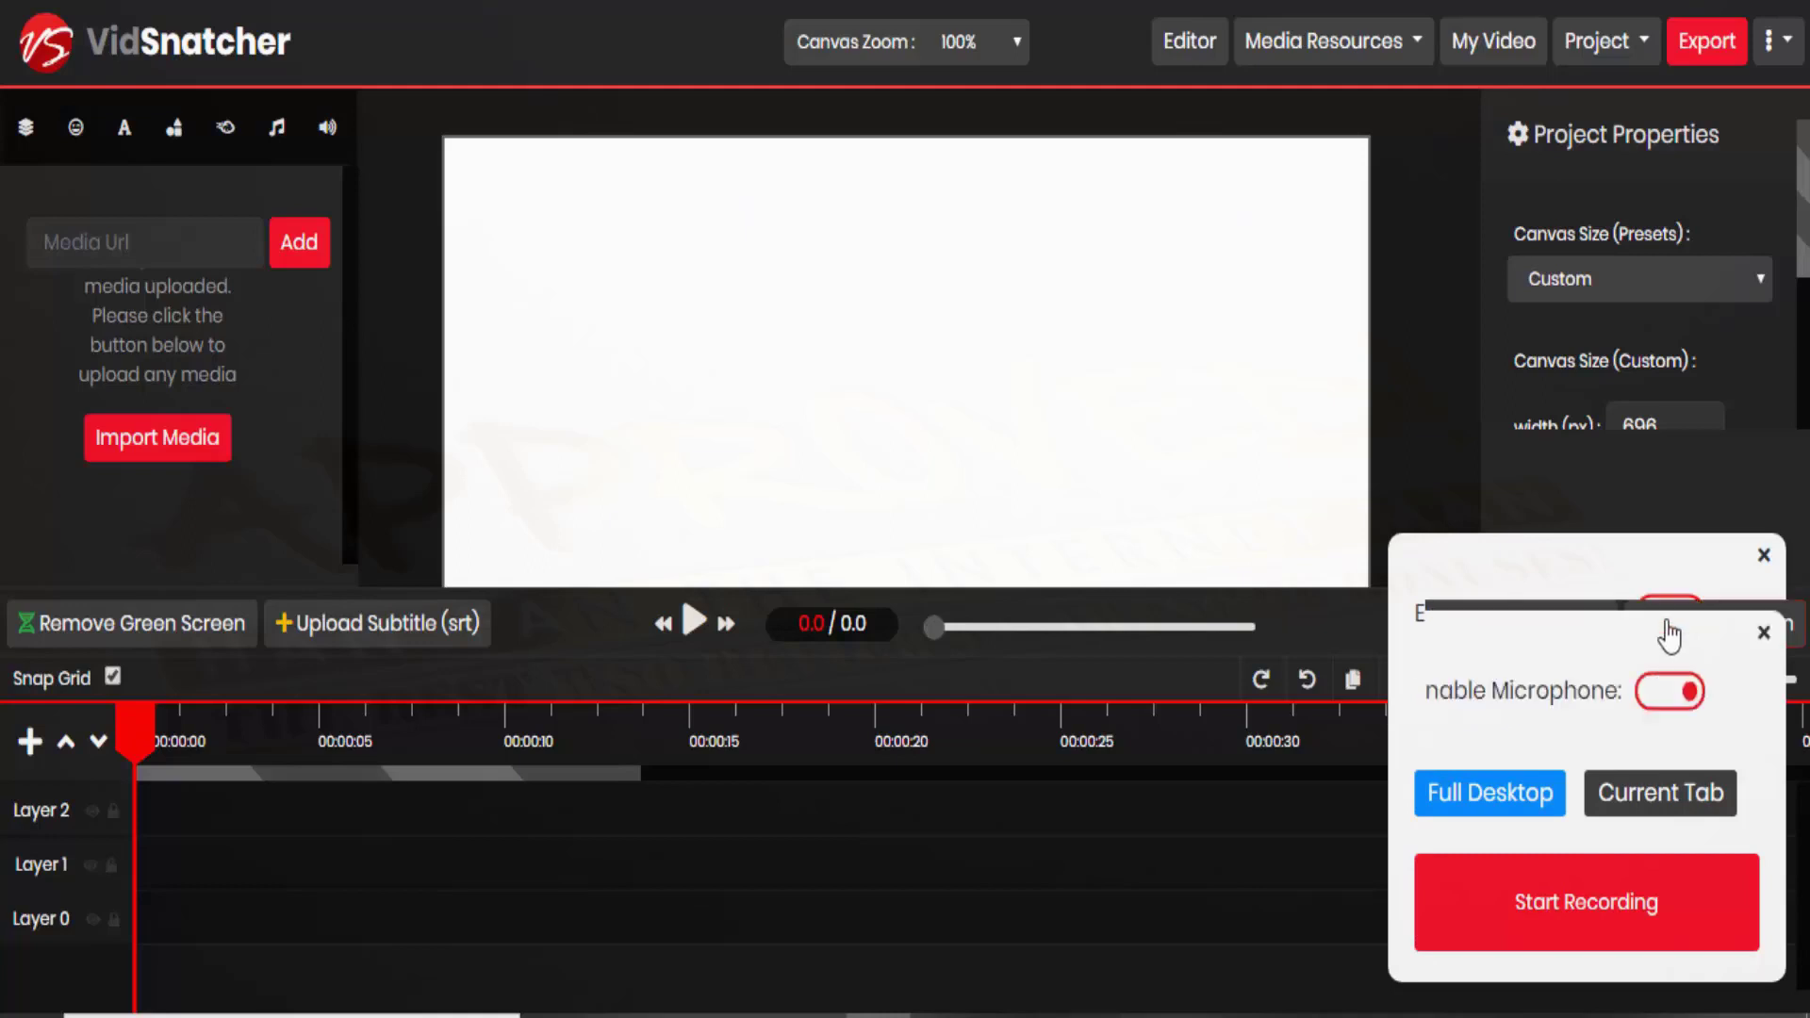
click(1664, 694)
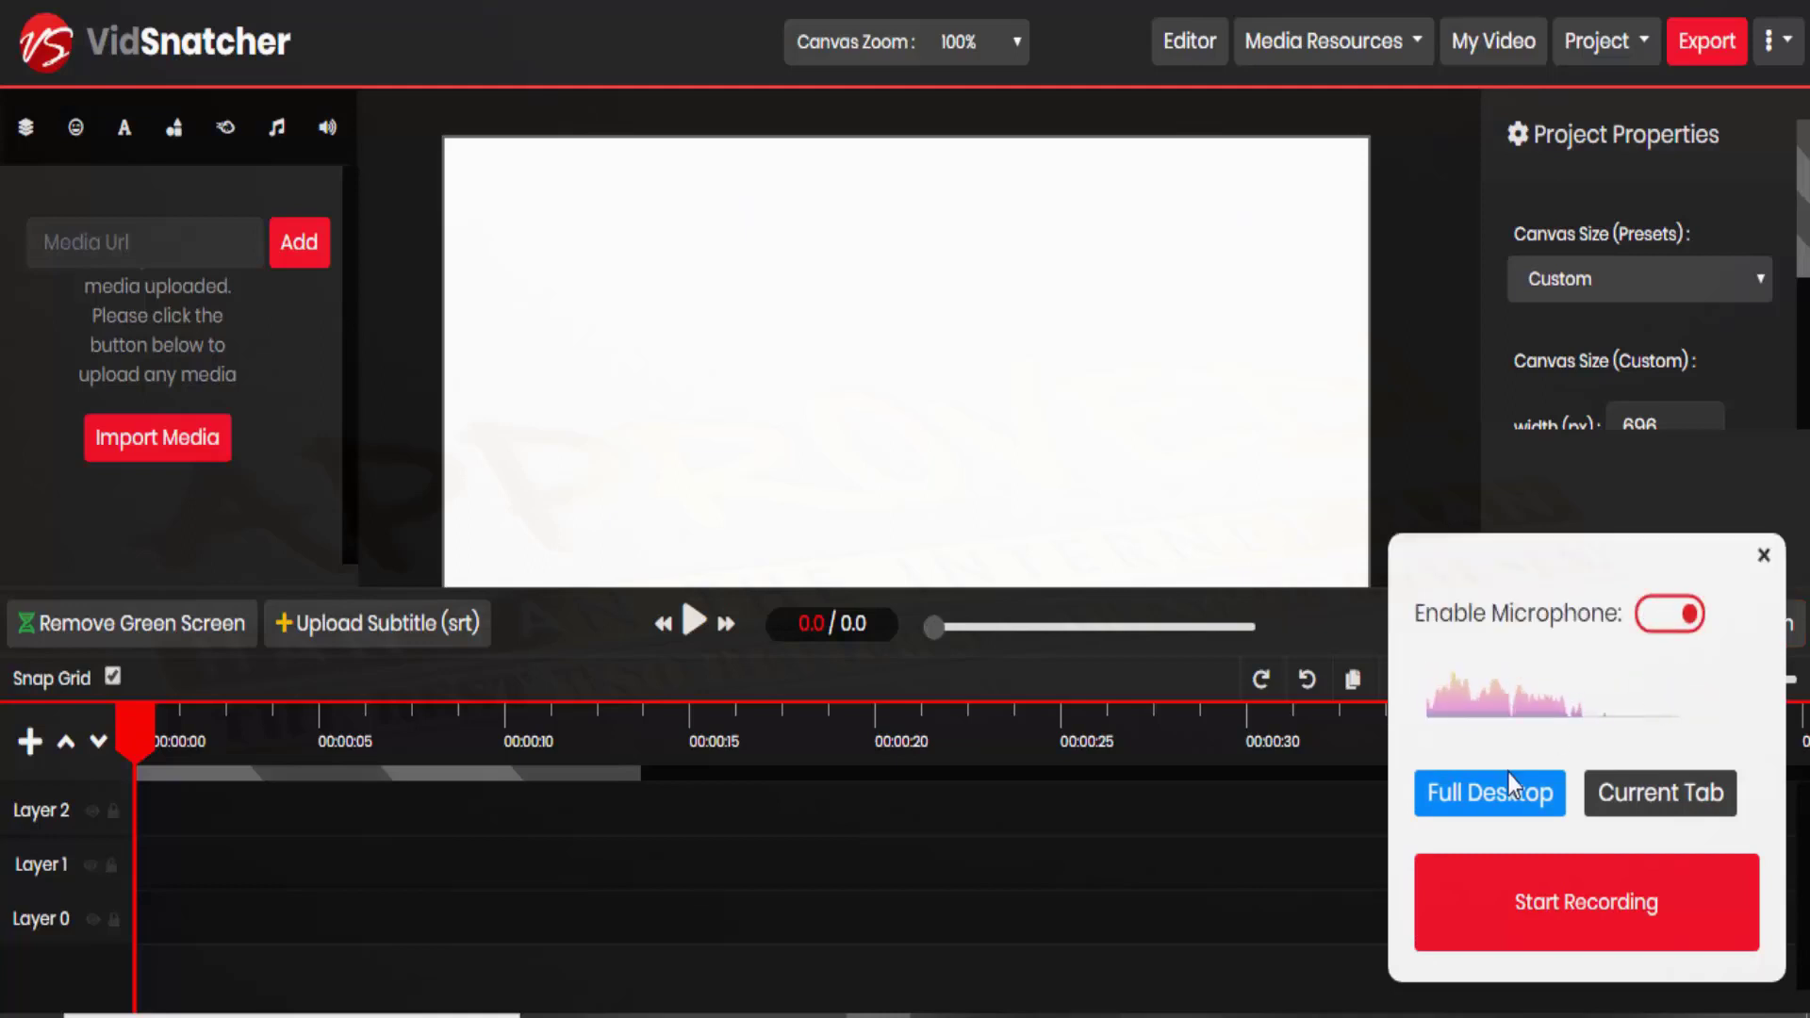
Start a full desktop screen recording with the microphone enabled, sharing the Training Area Chrome tab
click(1614, 921)
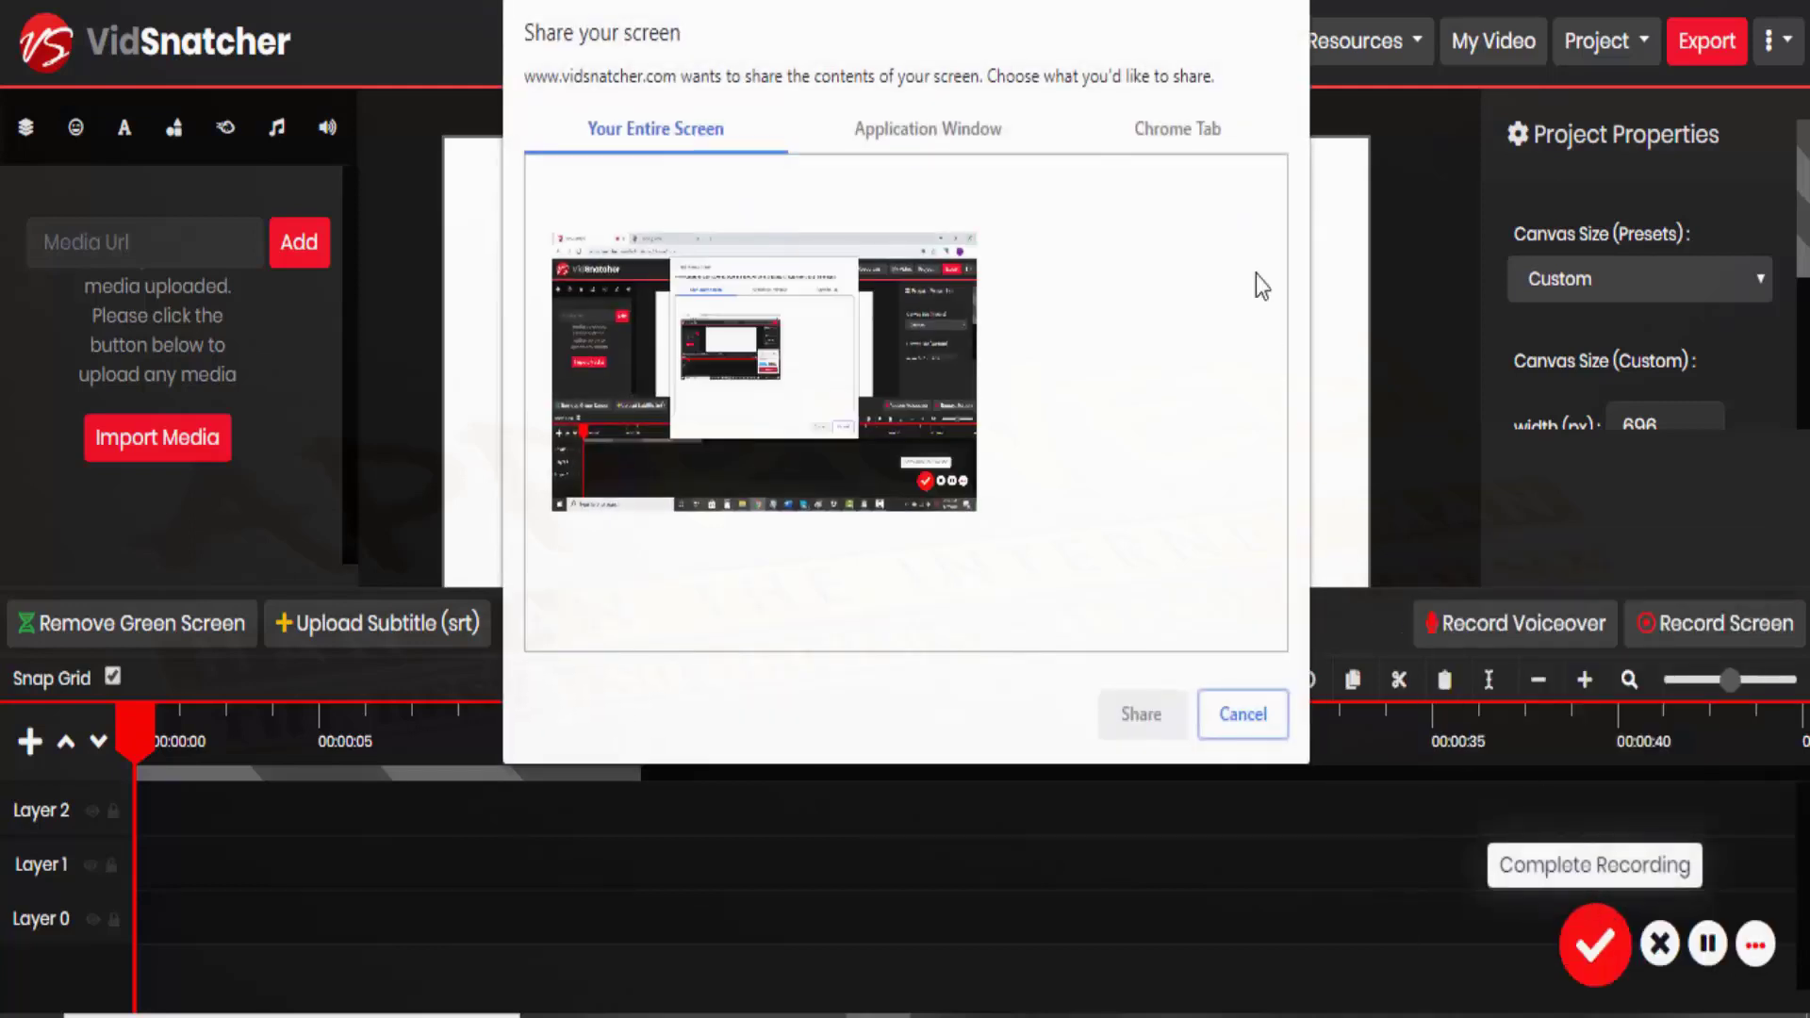
click(1189, 141)
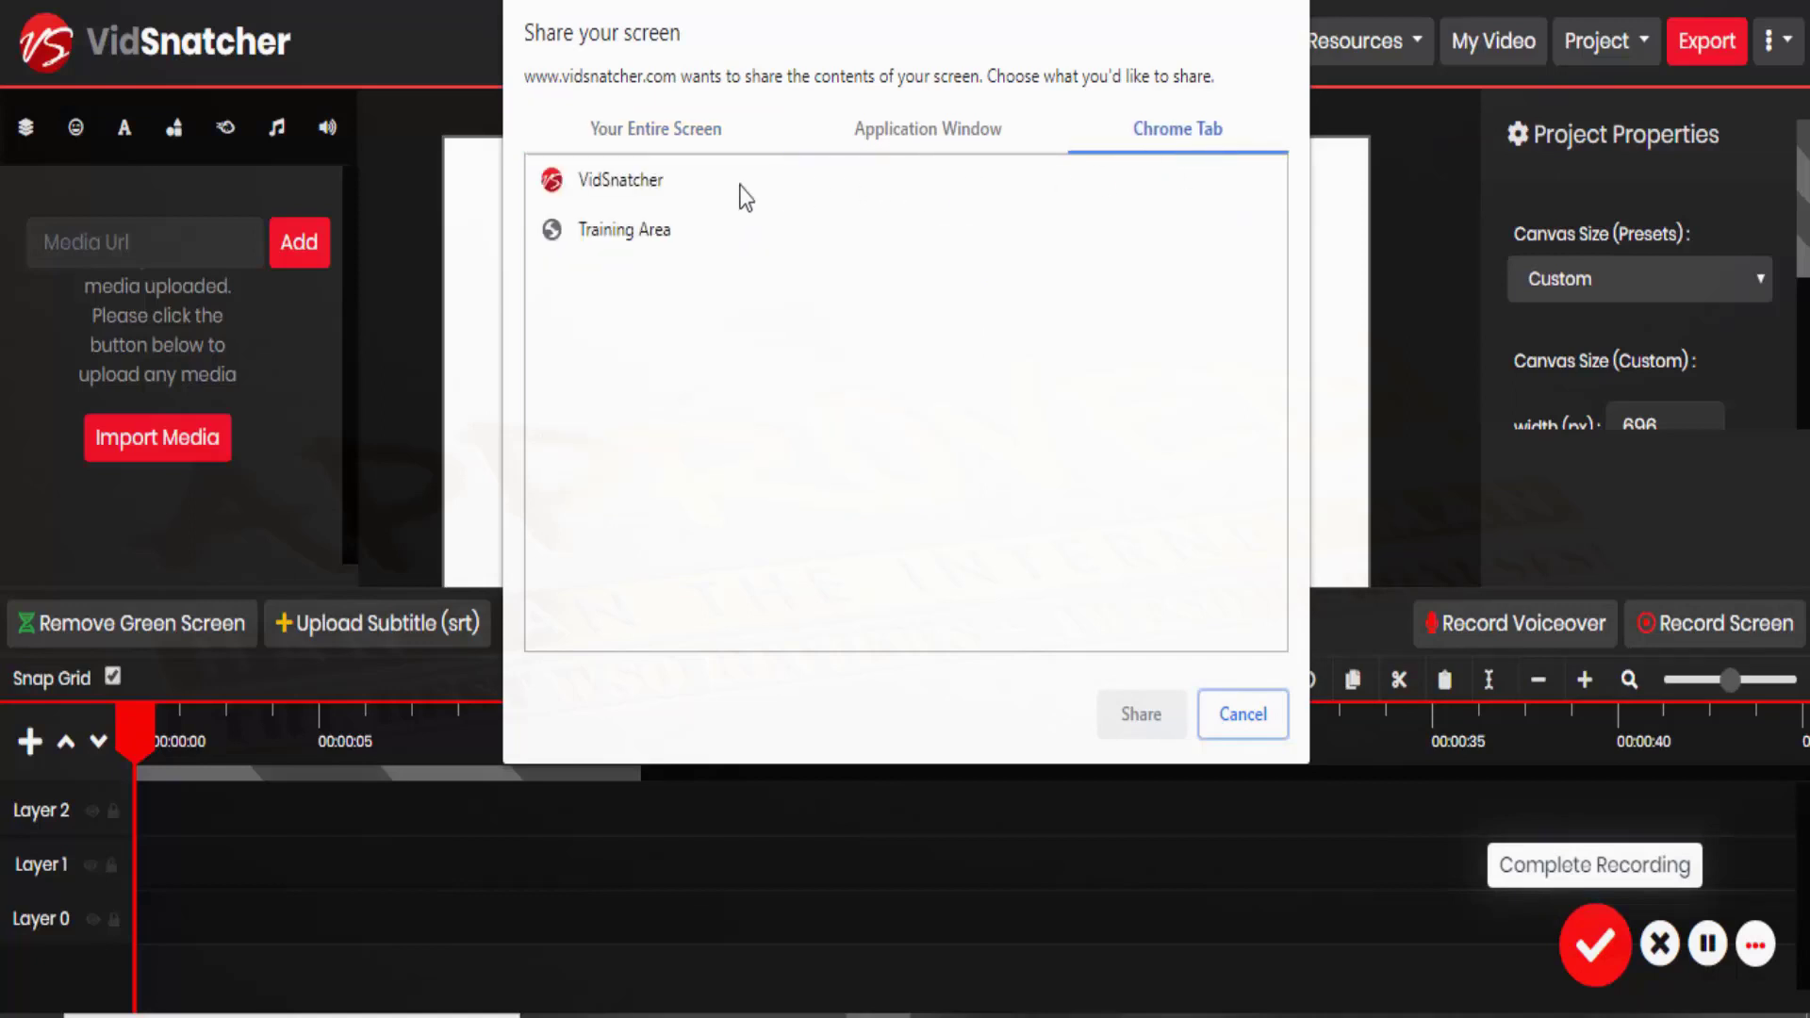
click(660, 236)
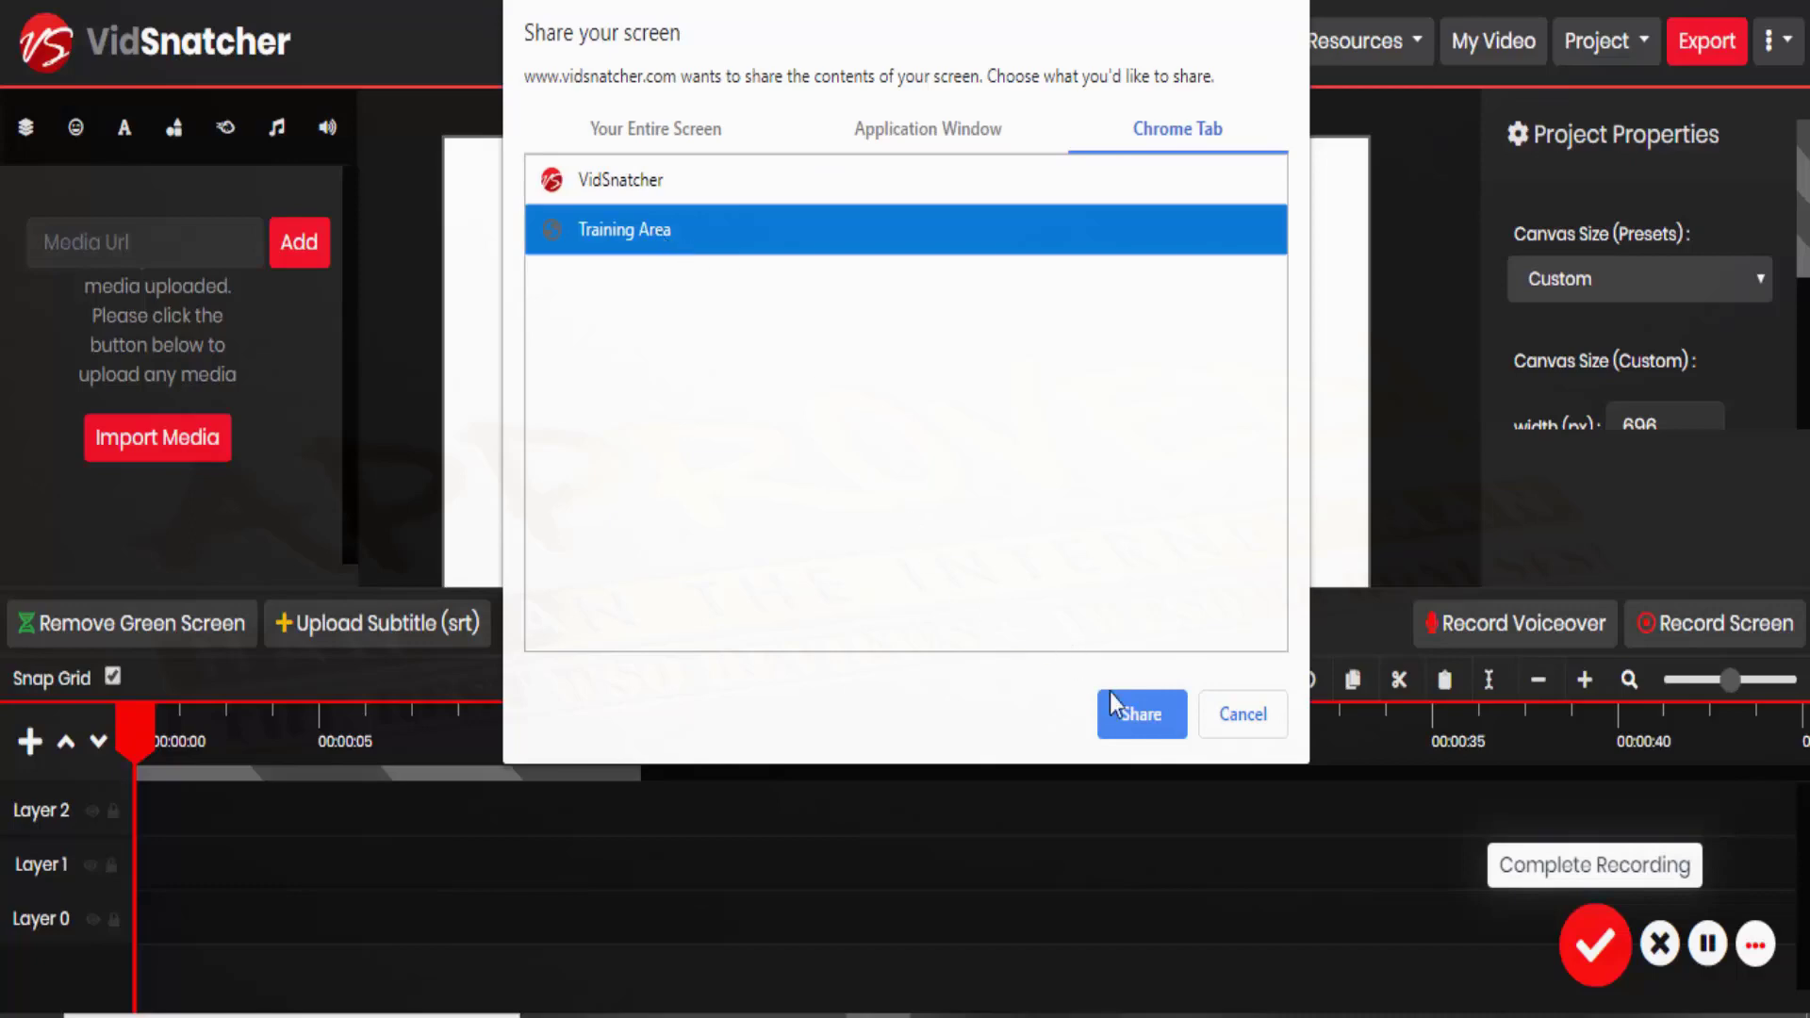
click(1131, 715)
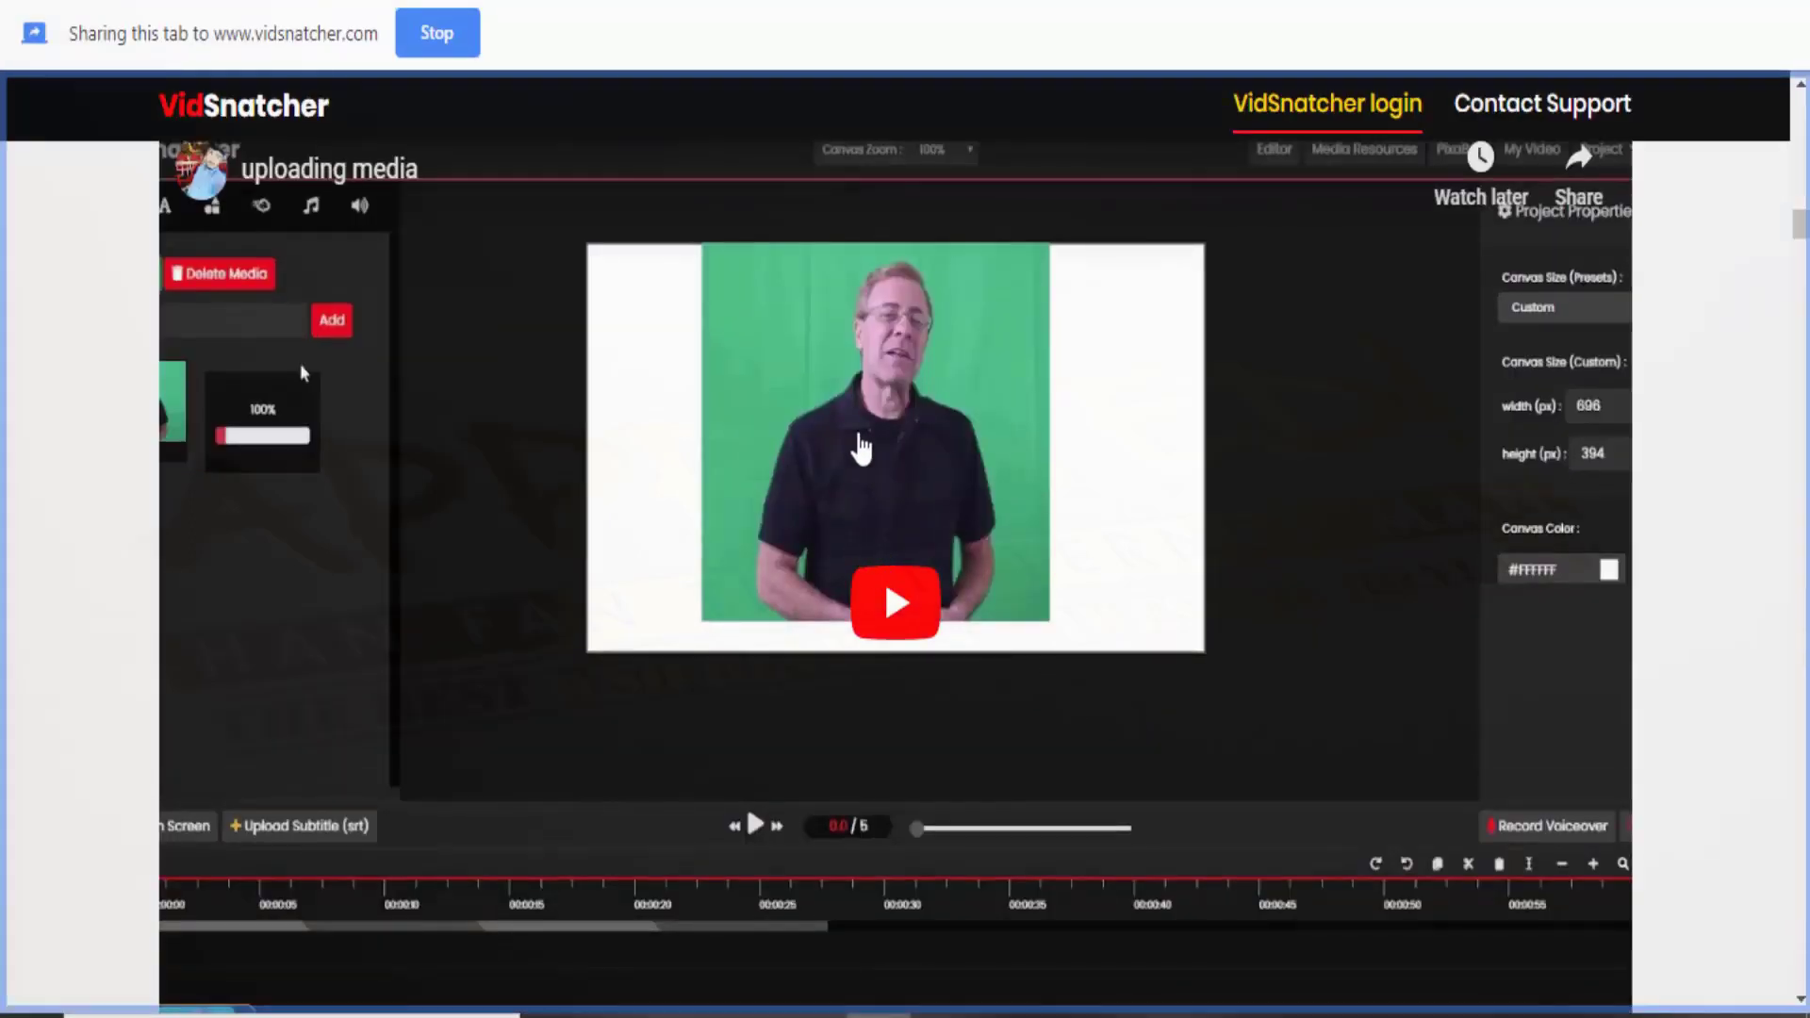
Browse up the training page to the How to Login video, play it for a few seconds and pause it
scroll(1251, 533, up, 15)
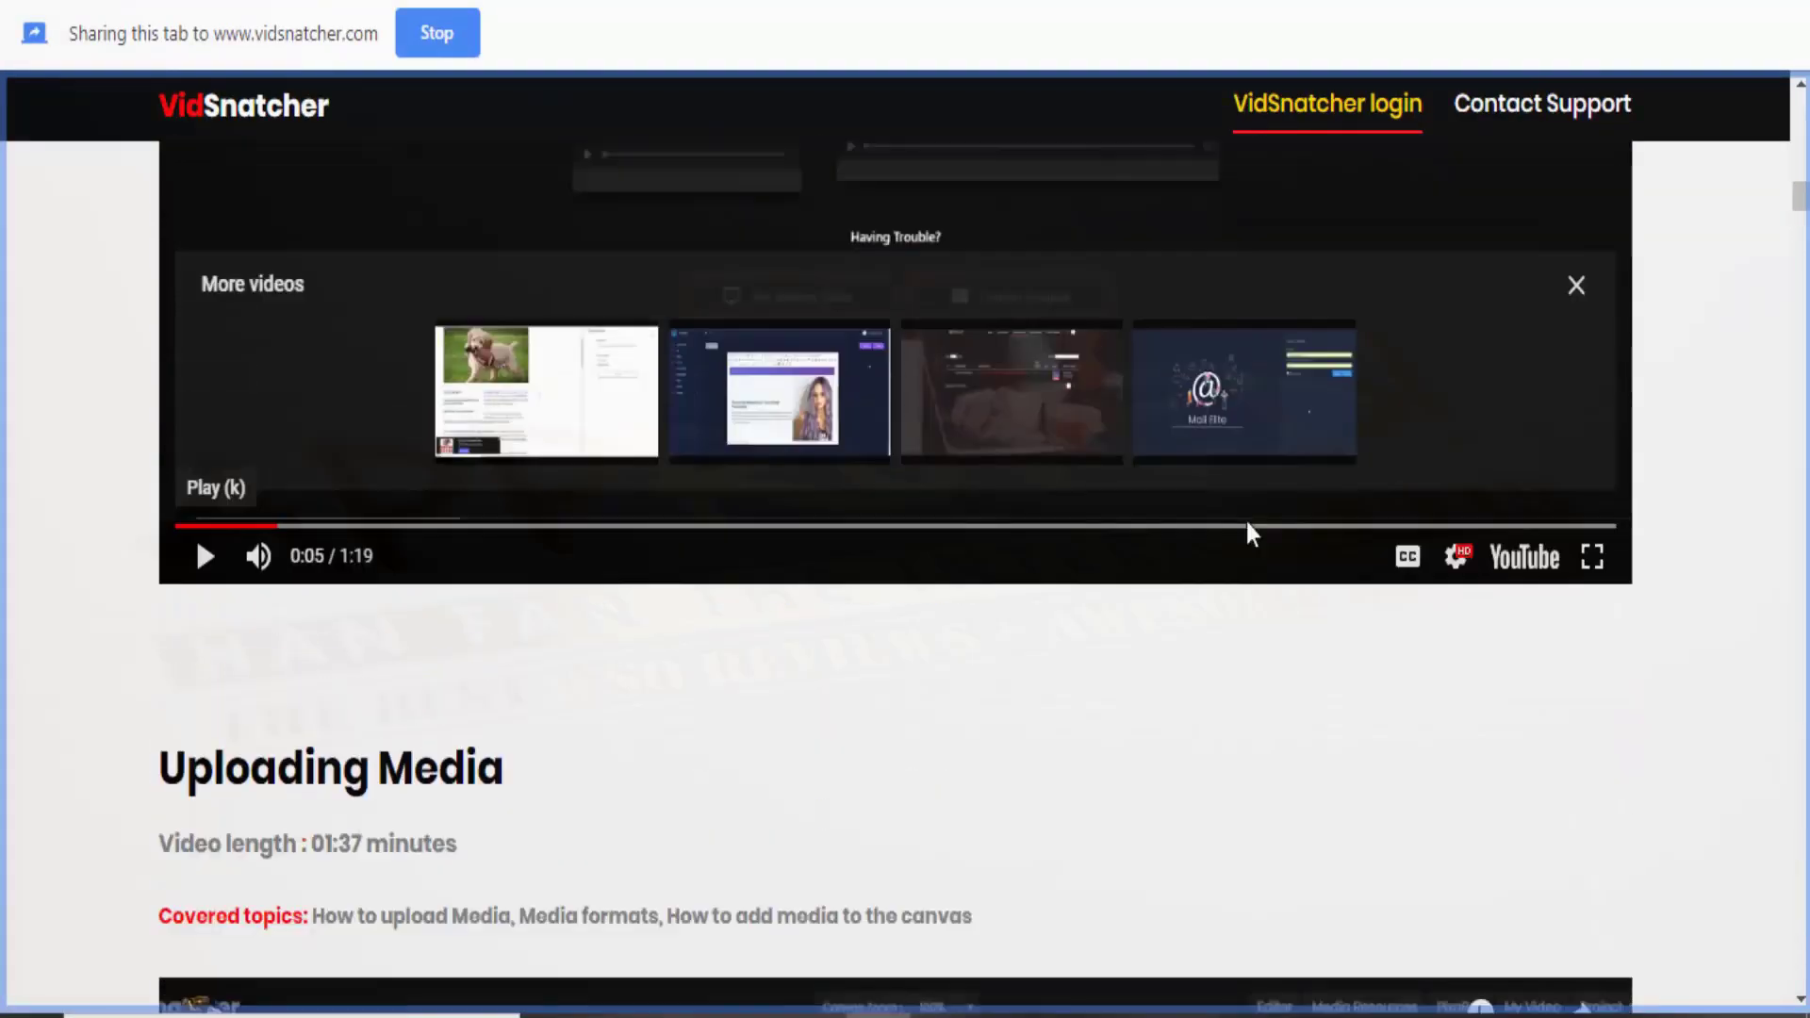
scroll(1249, 533, up, 10)
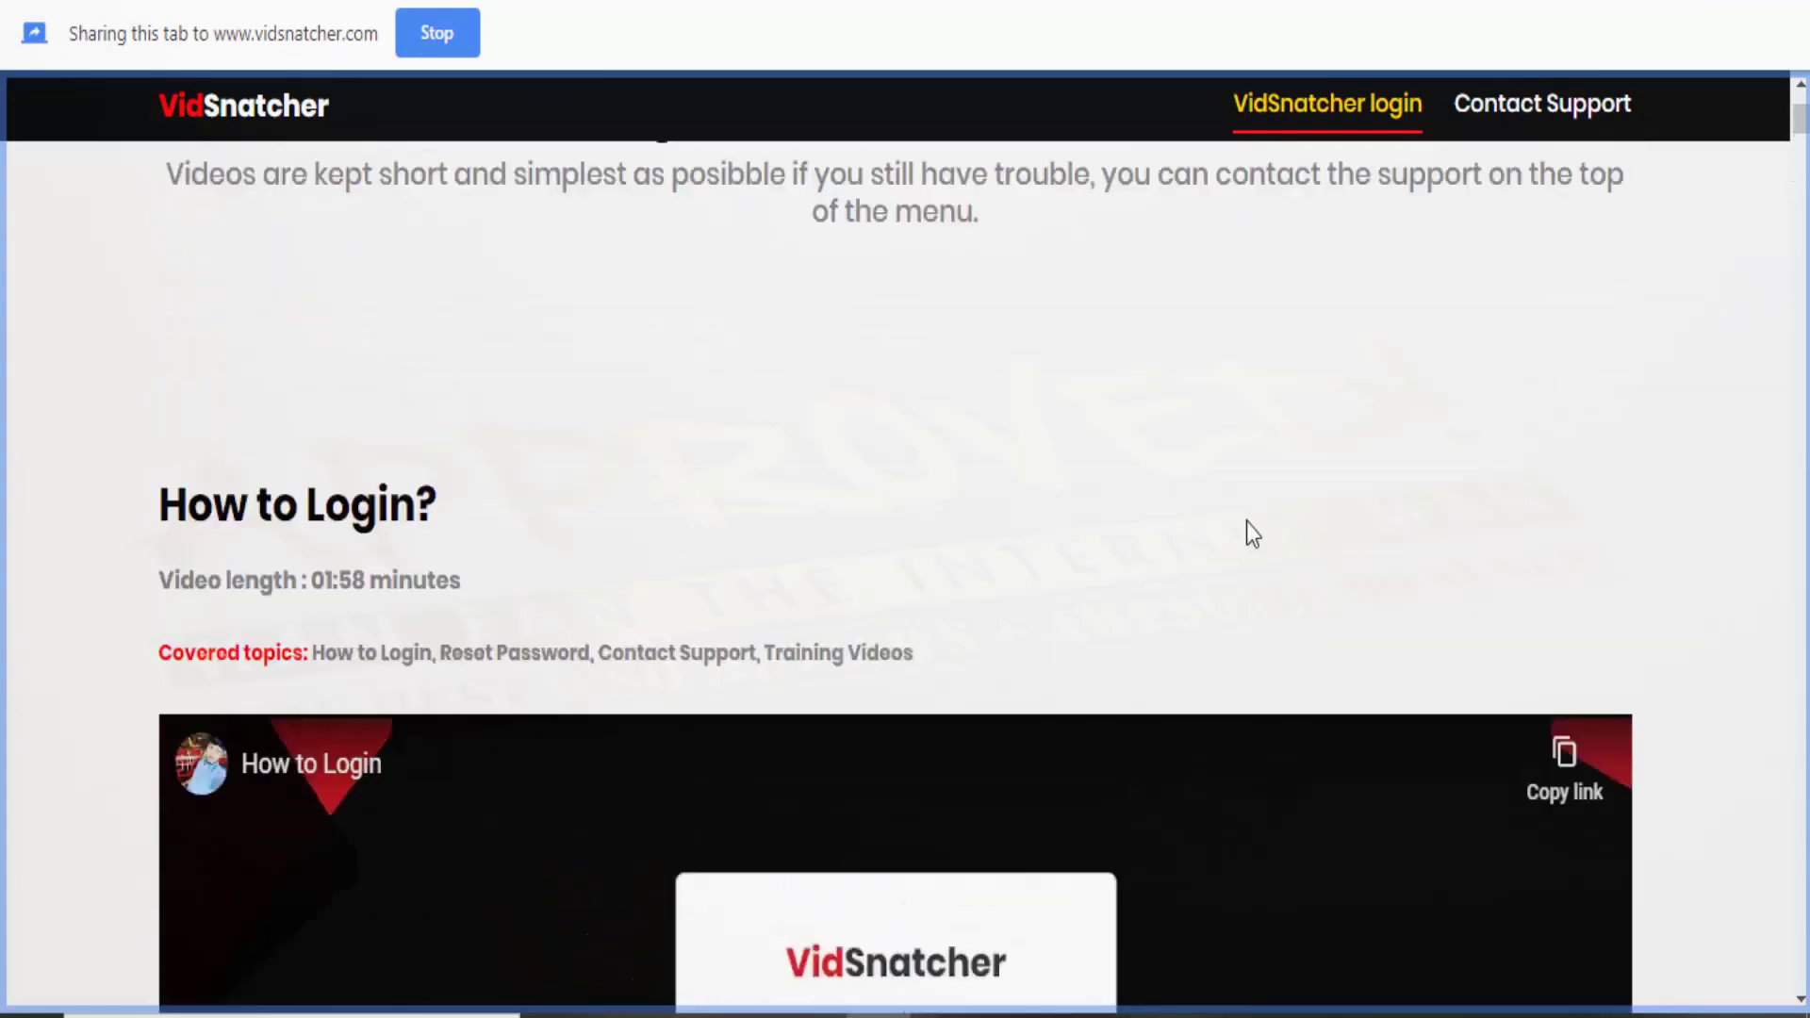
scroll(1246, 522, down, 7)
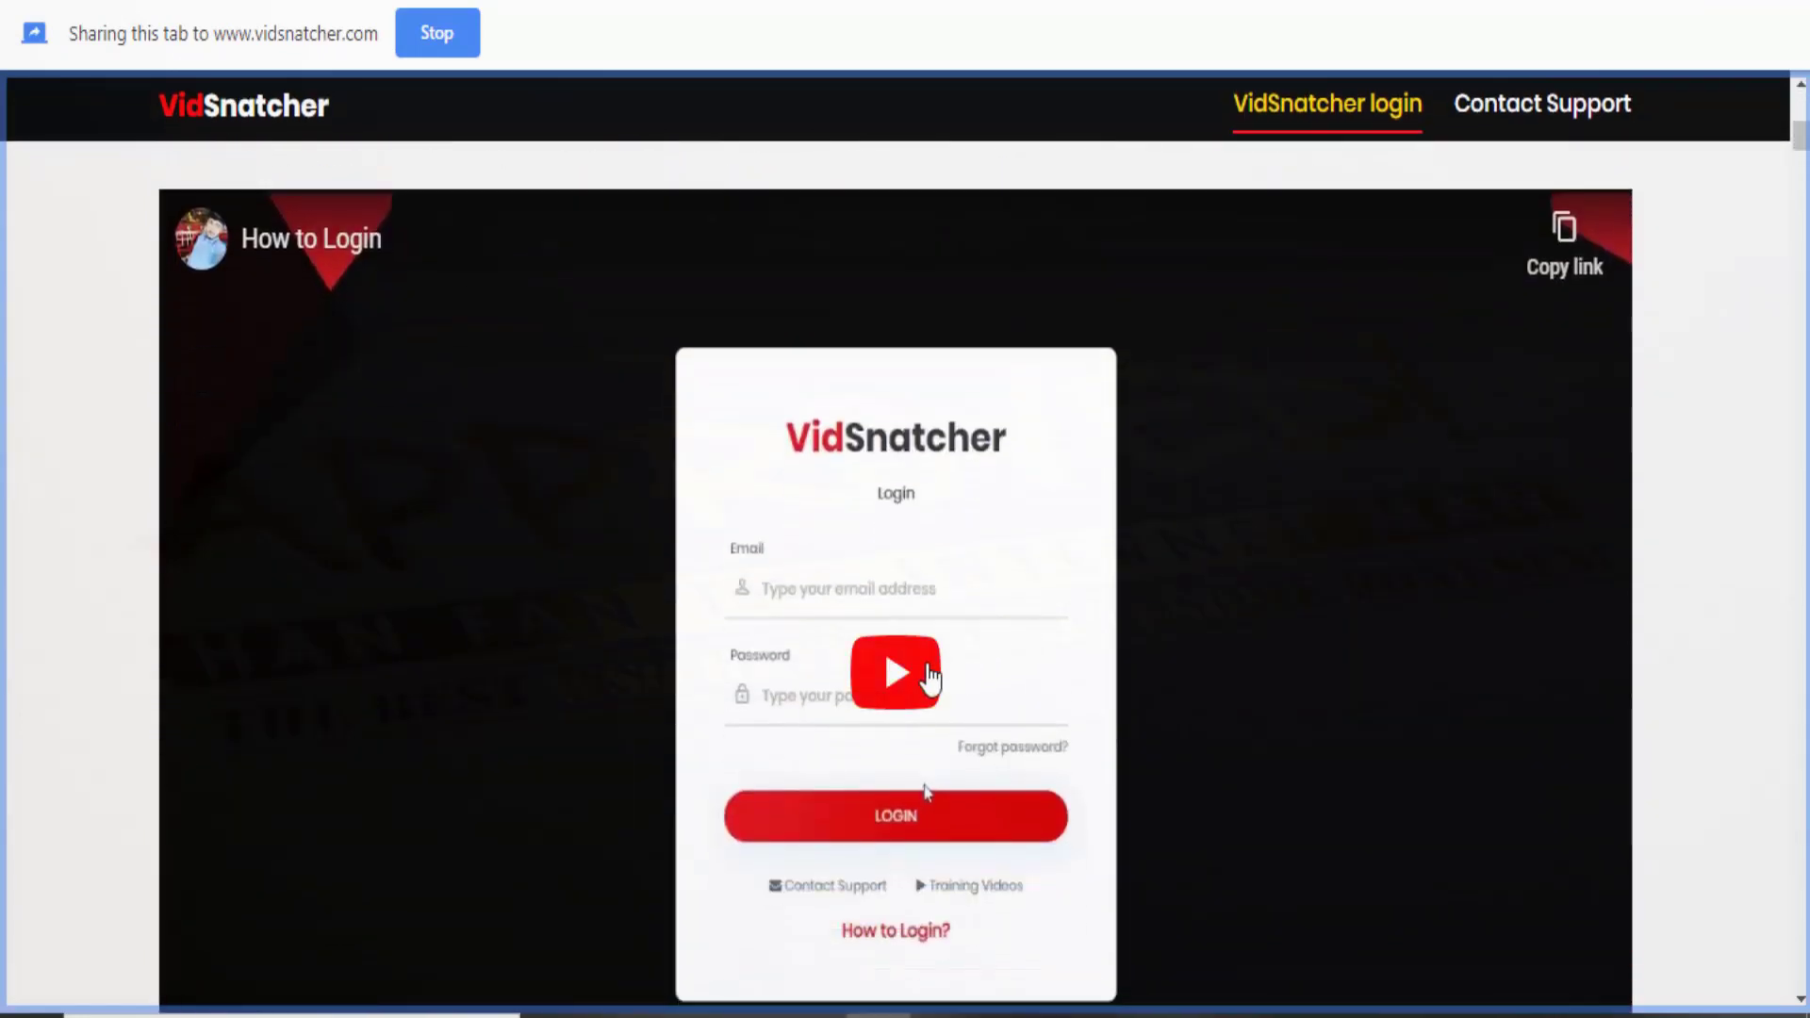
click(925, 667)
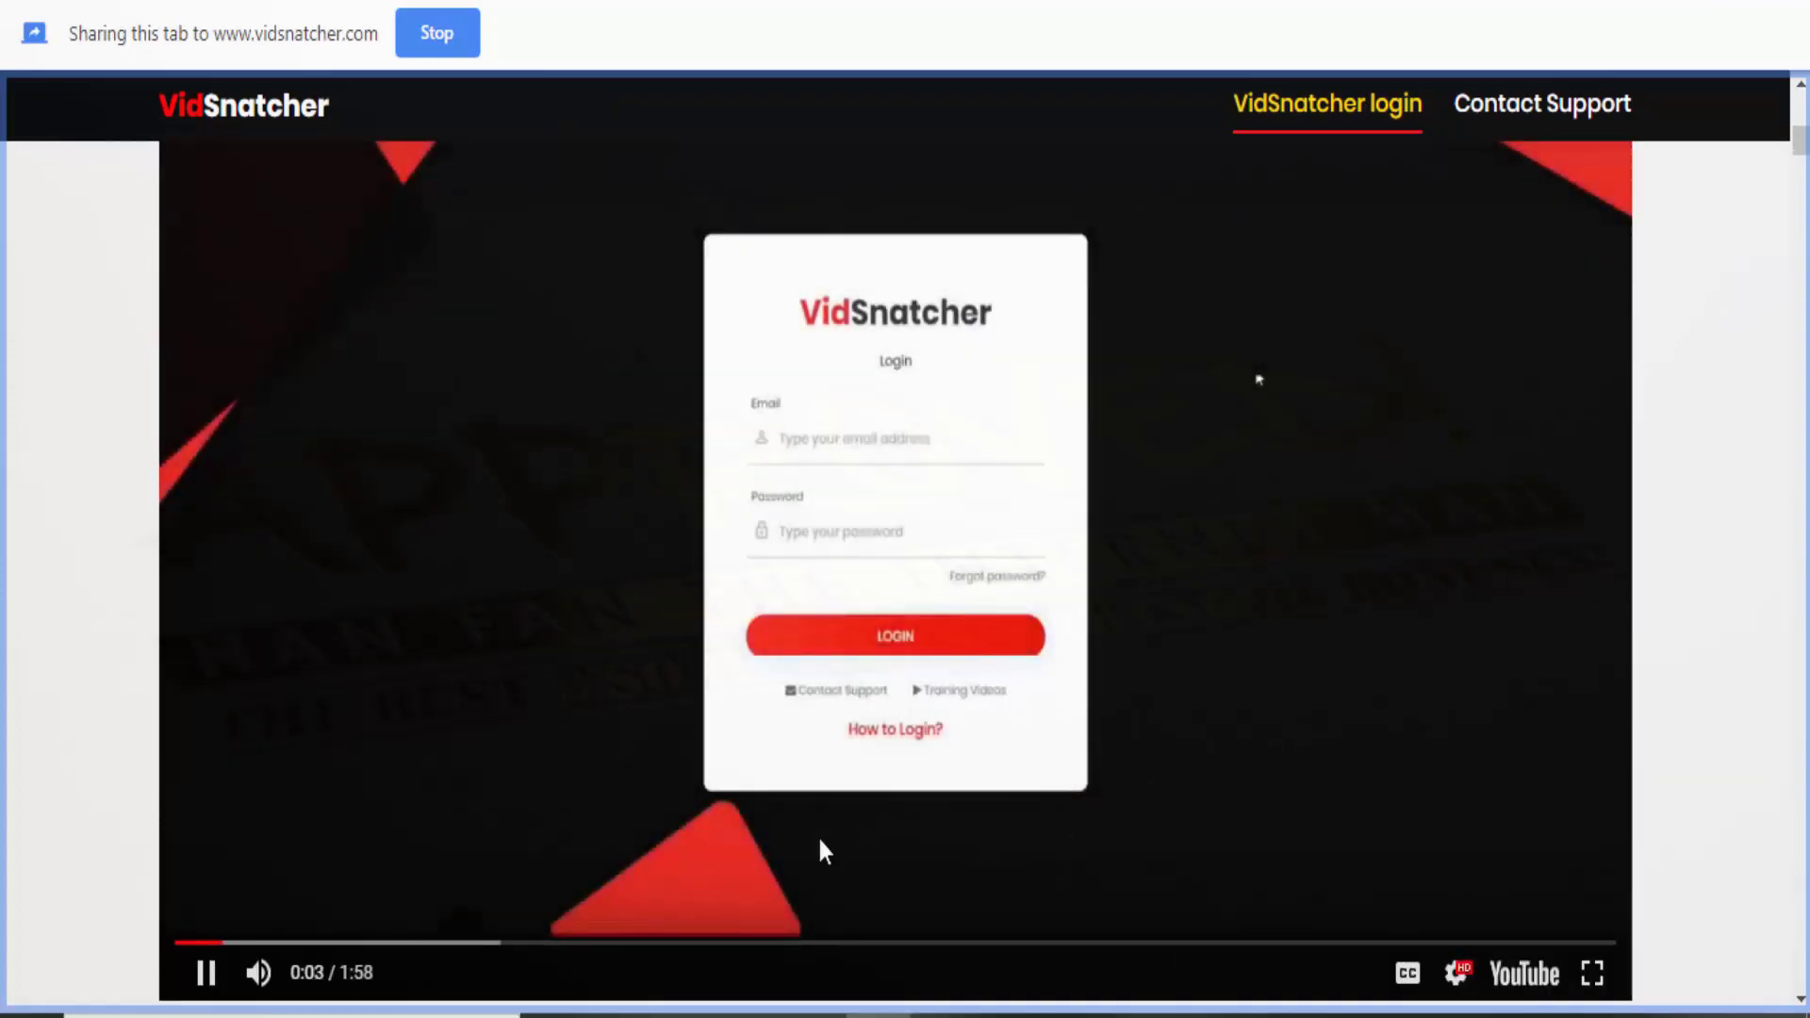
click(205, 973)
Stop sharing the tab, return to the editor and place the new screen recording at the start of Layer 1
click(437, 38)
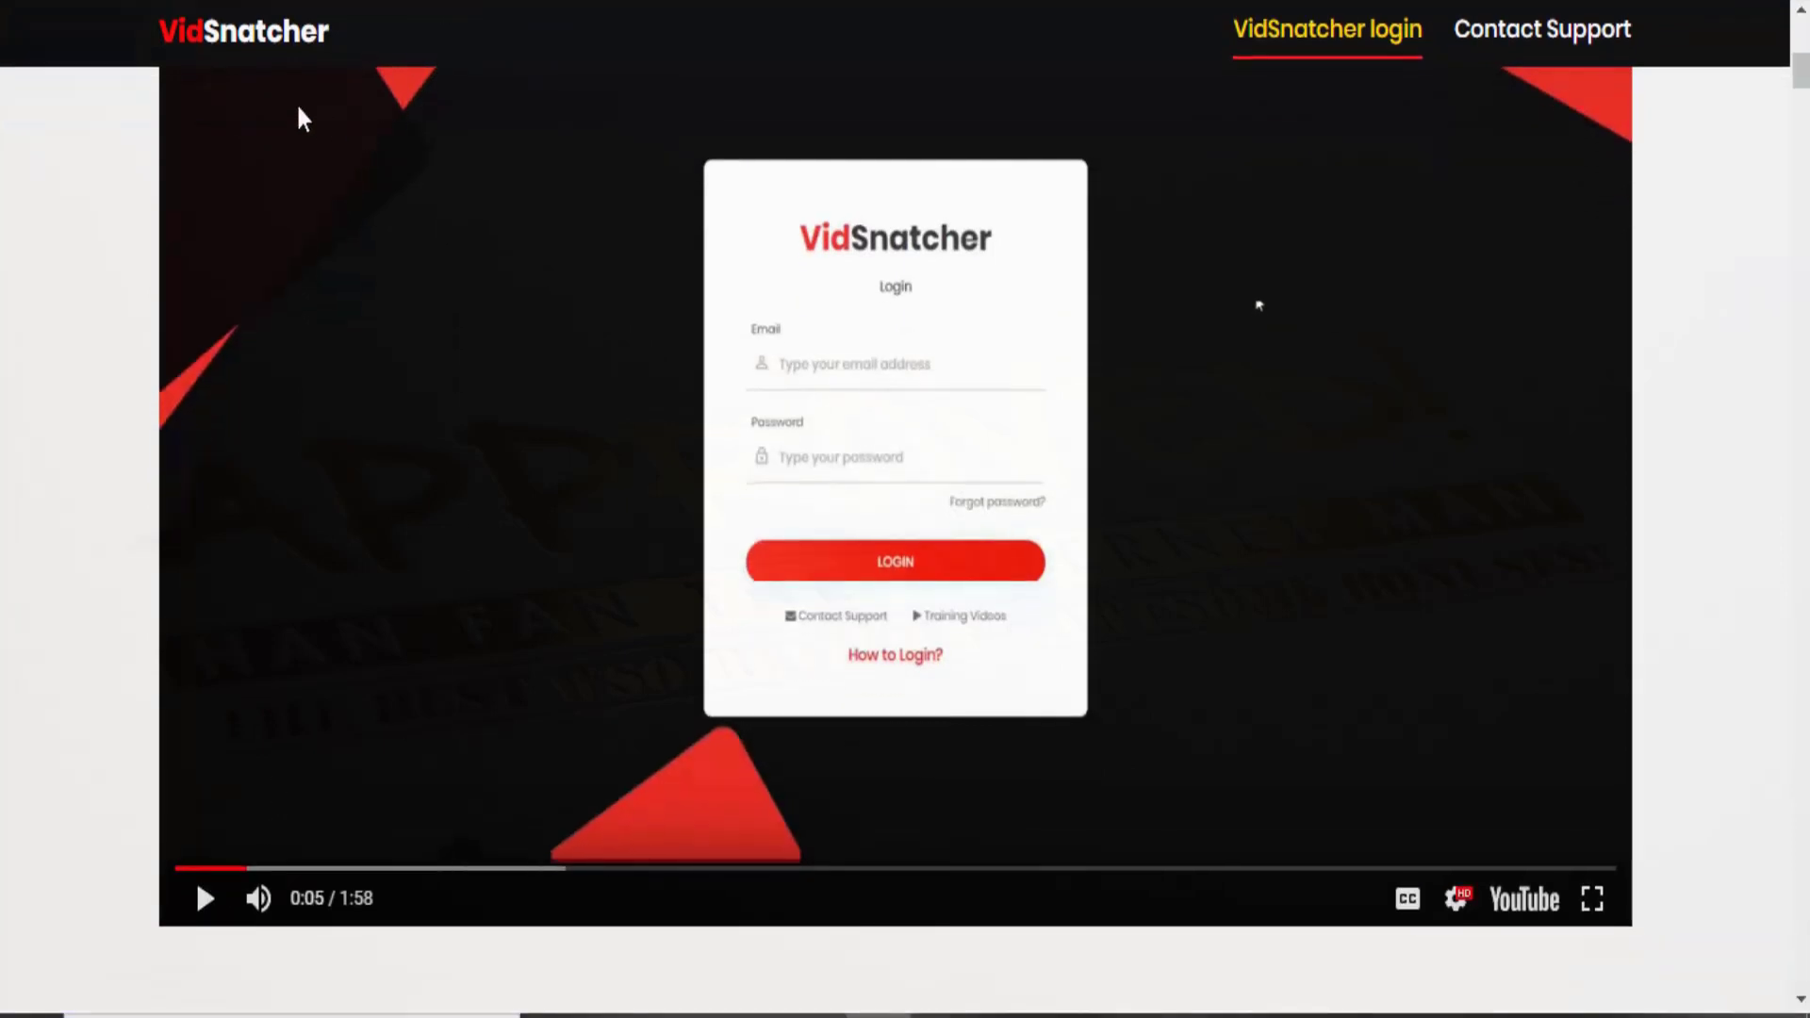
click(283, 1)
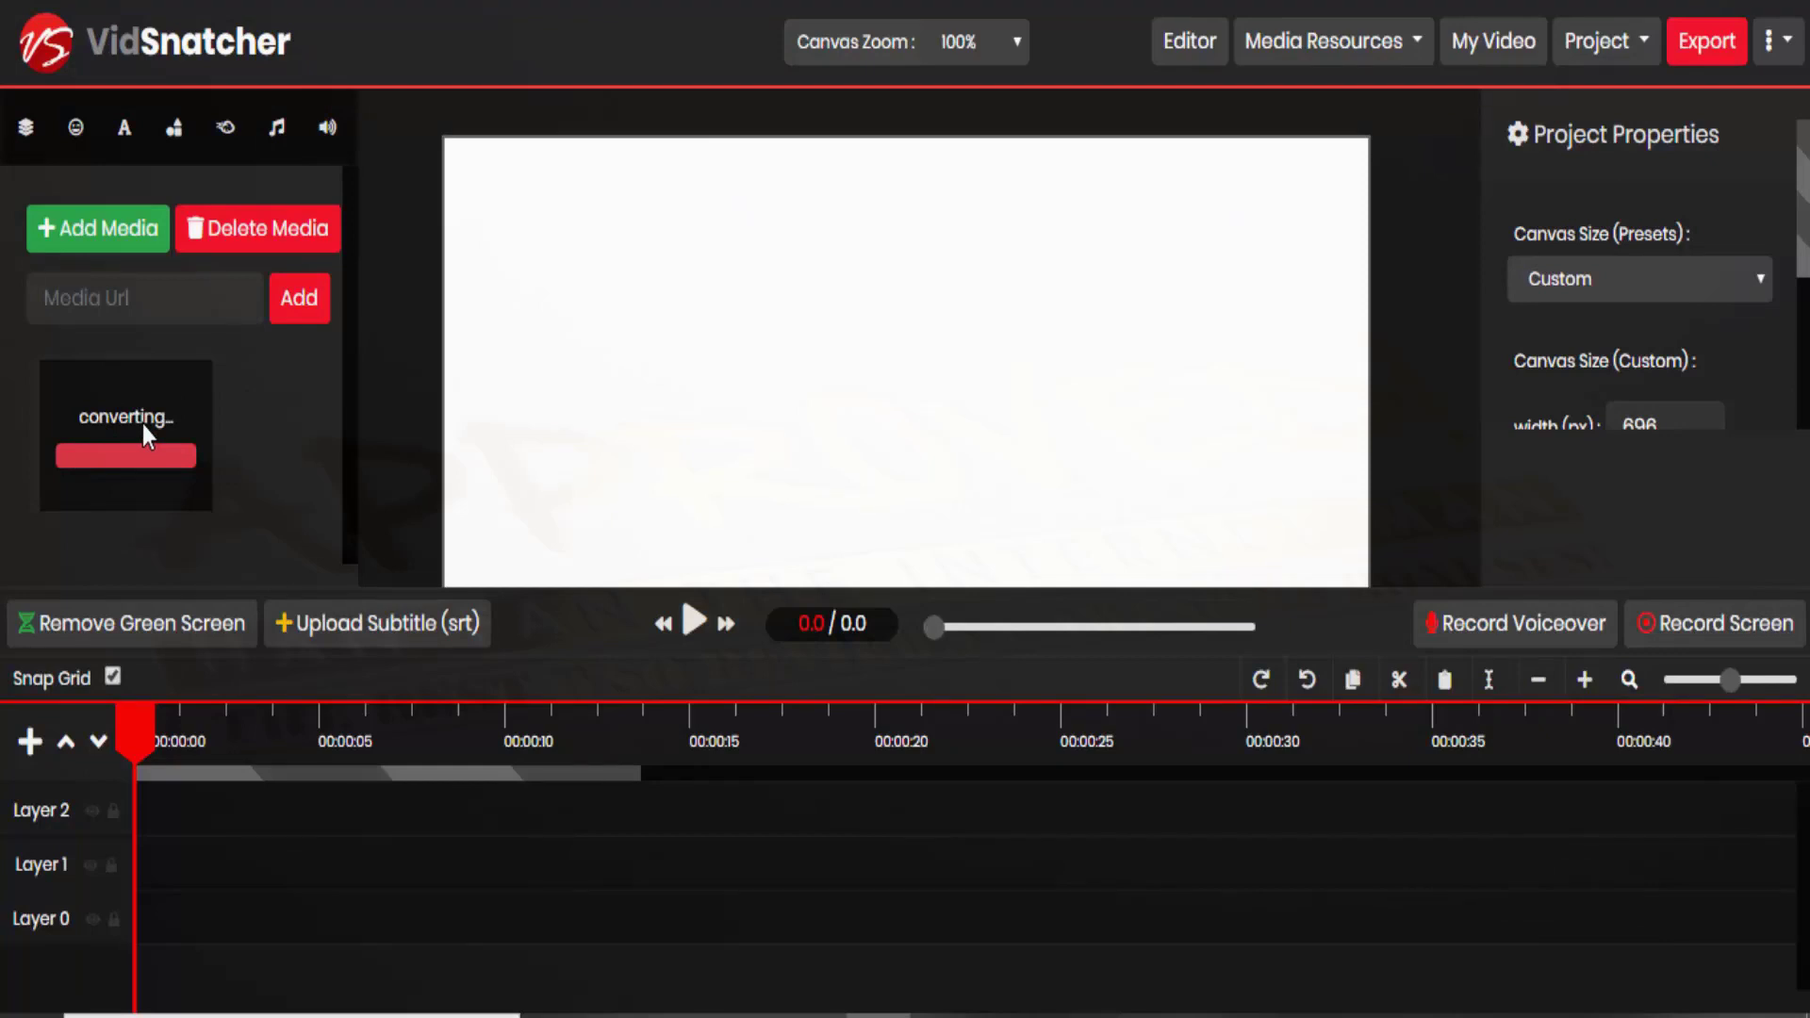
drag(144, 424, 165, 873)
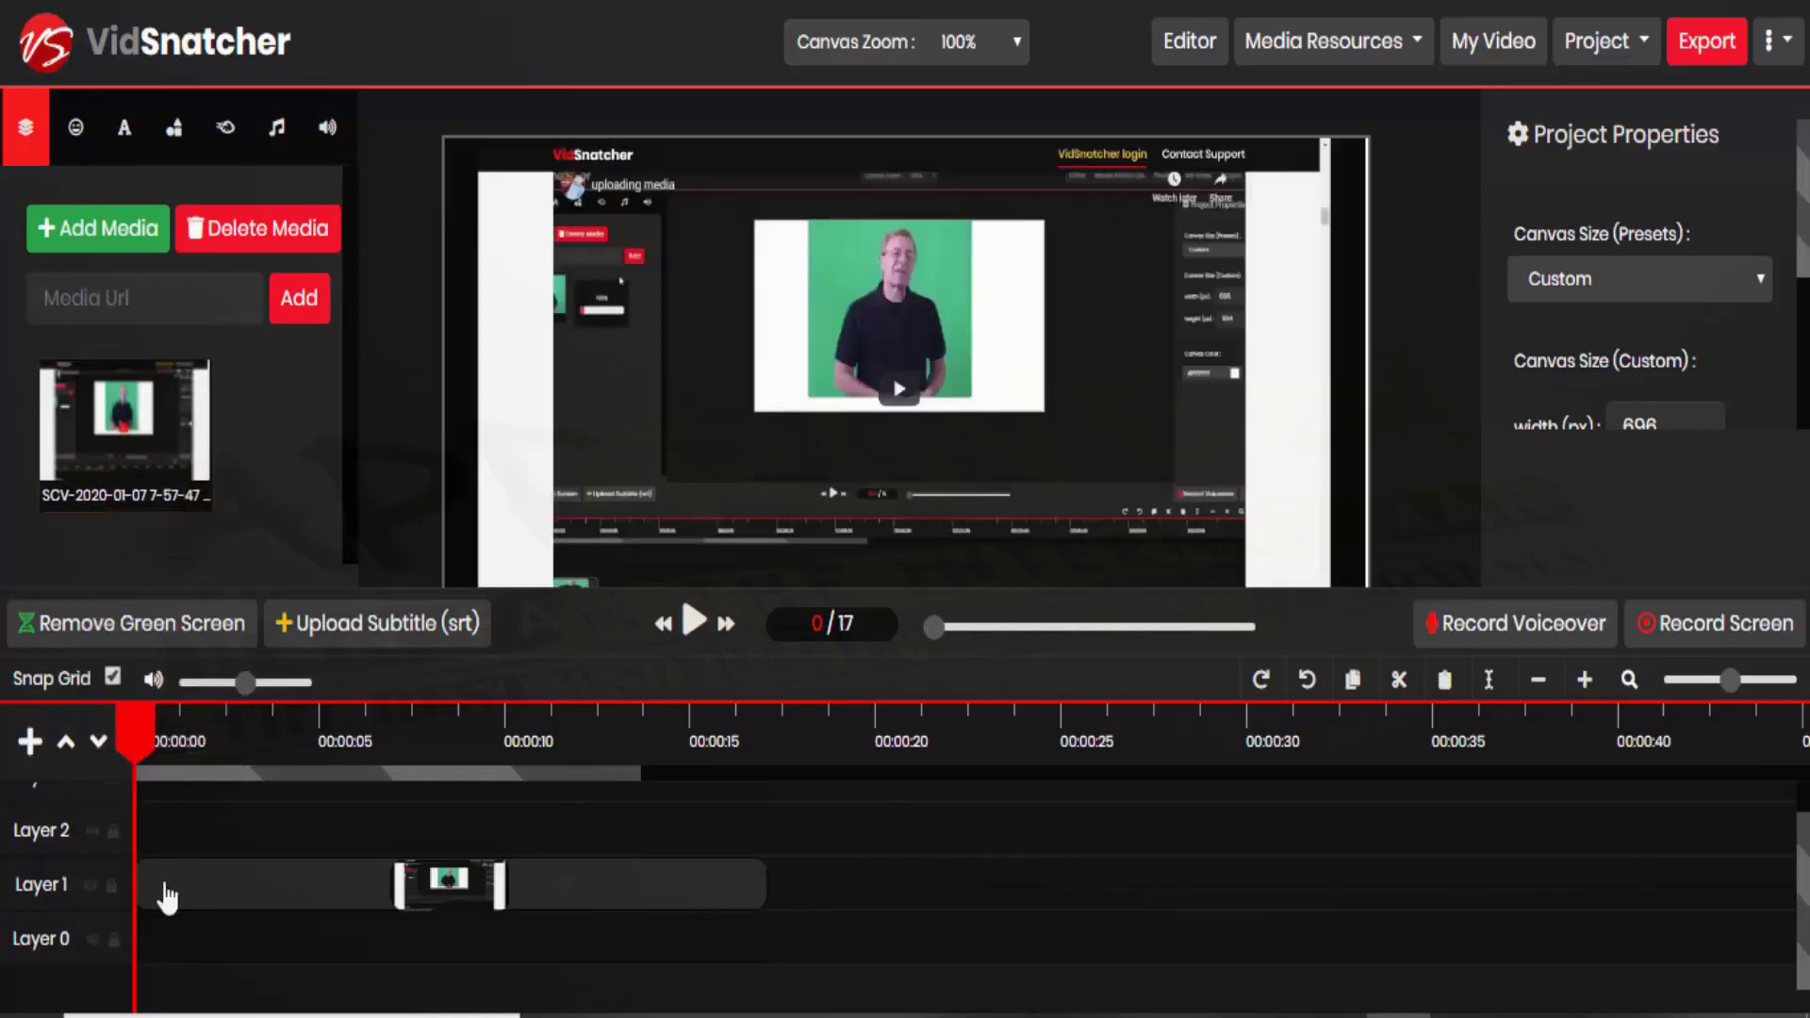
Record a voiceover while the screen recording plays in the preview, and stop the voiceover at about 8 seconds
click(1518, 625)
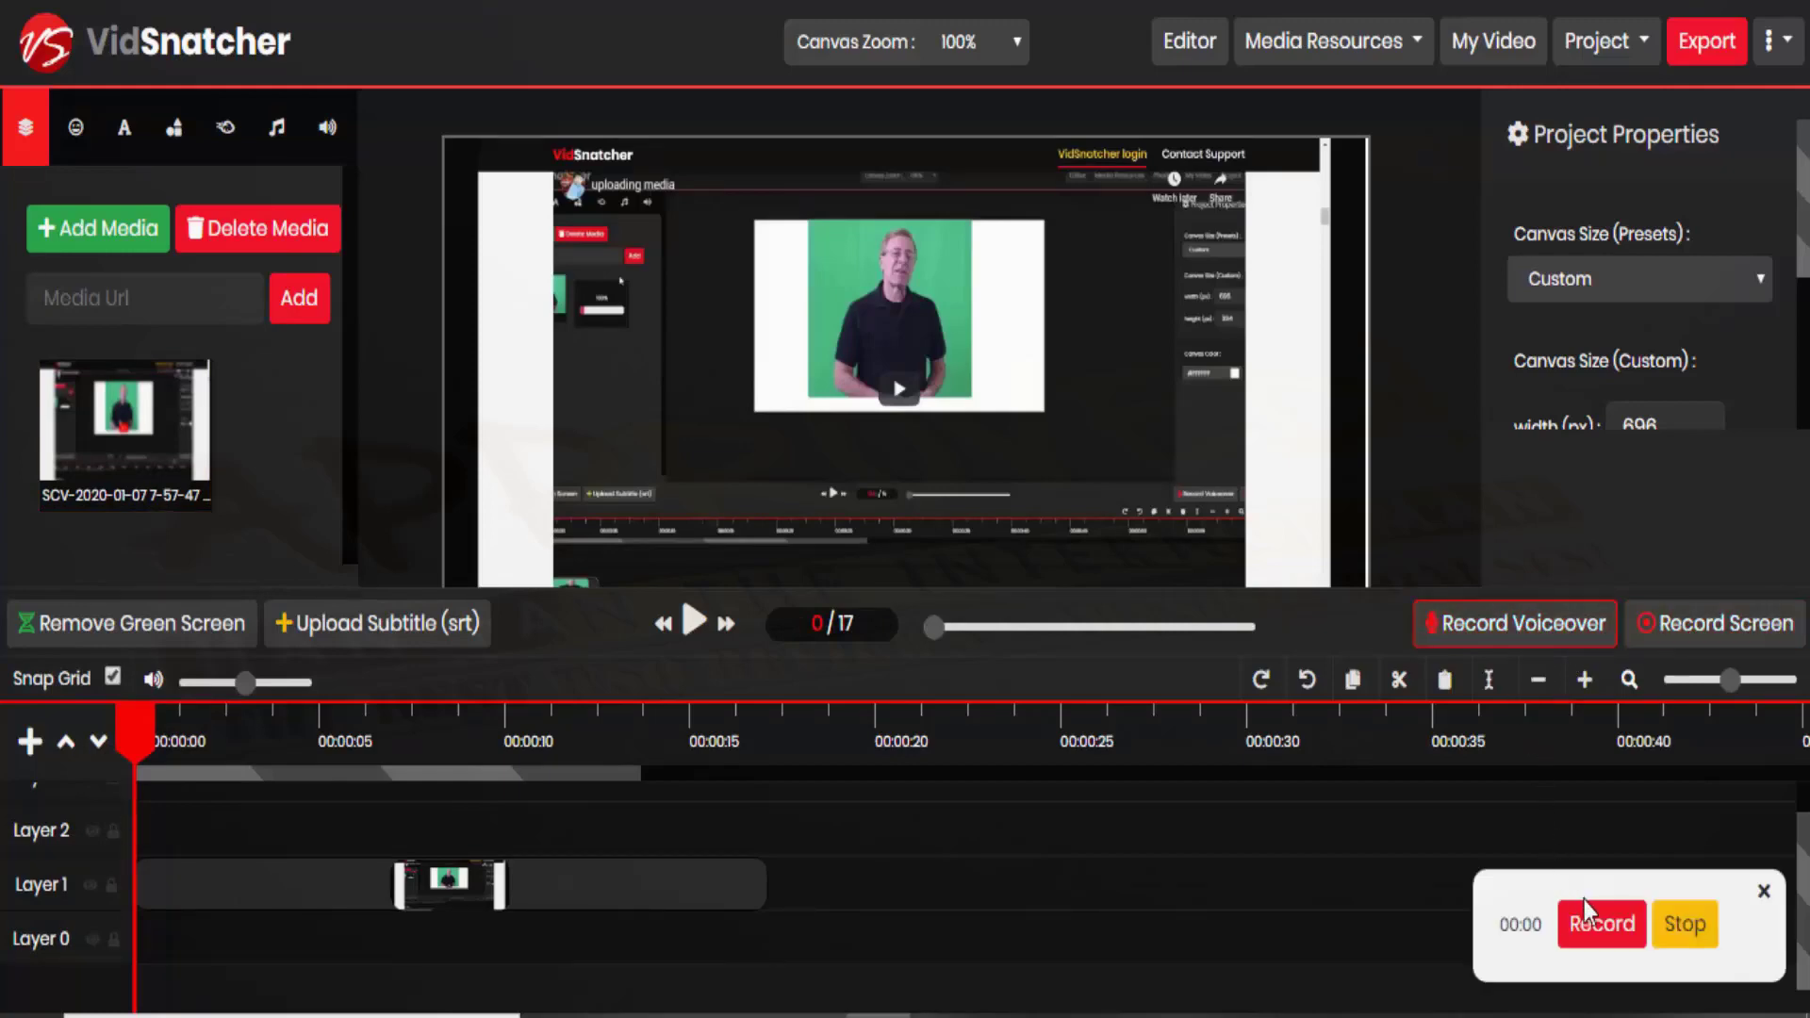
click(1596, 926)
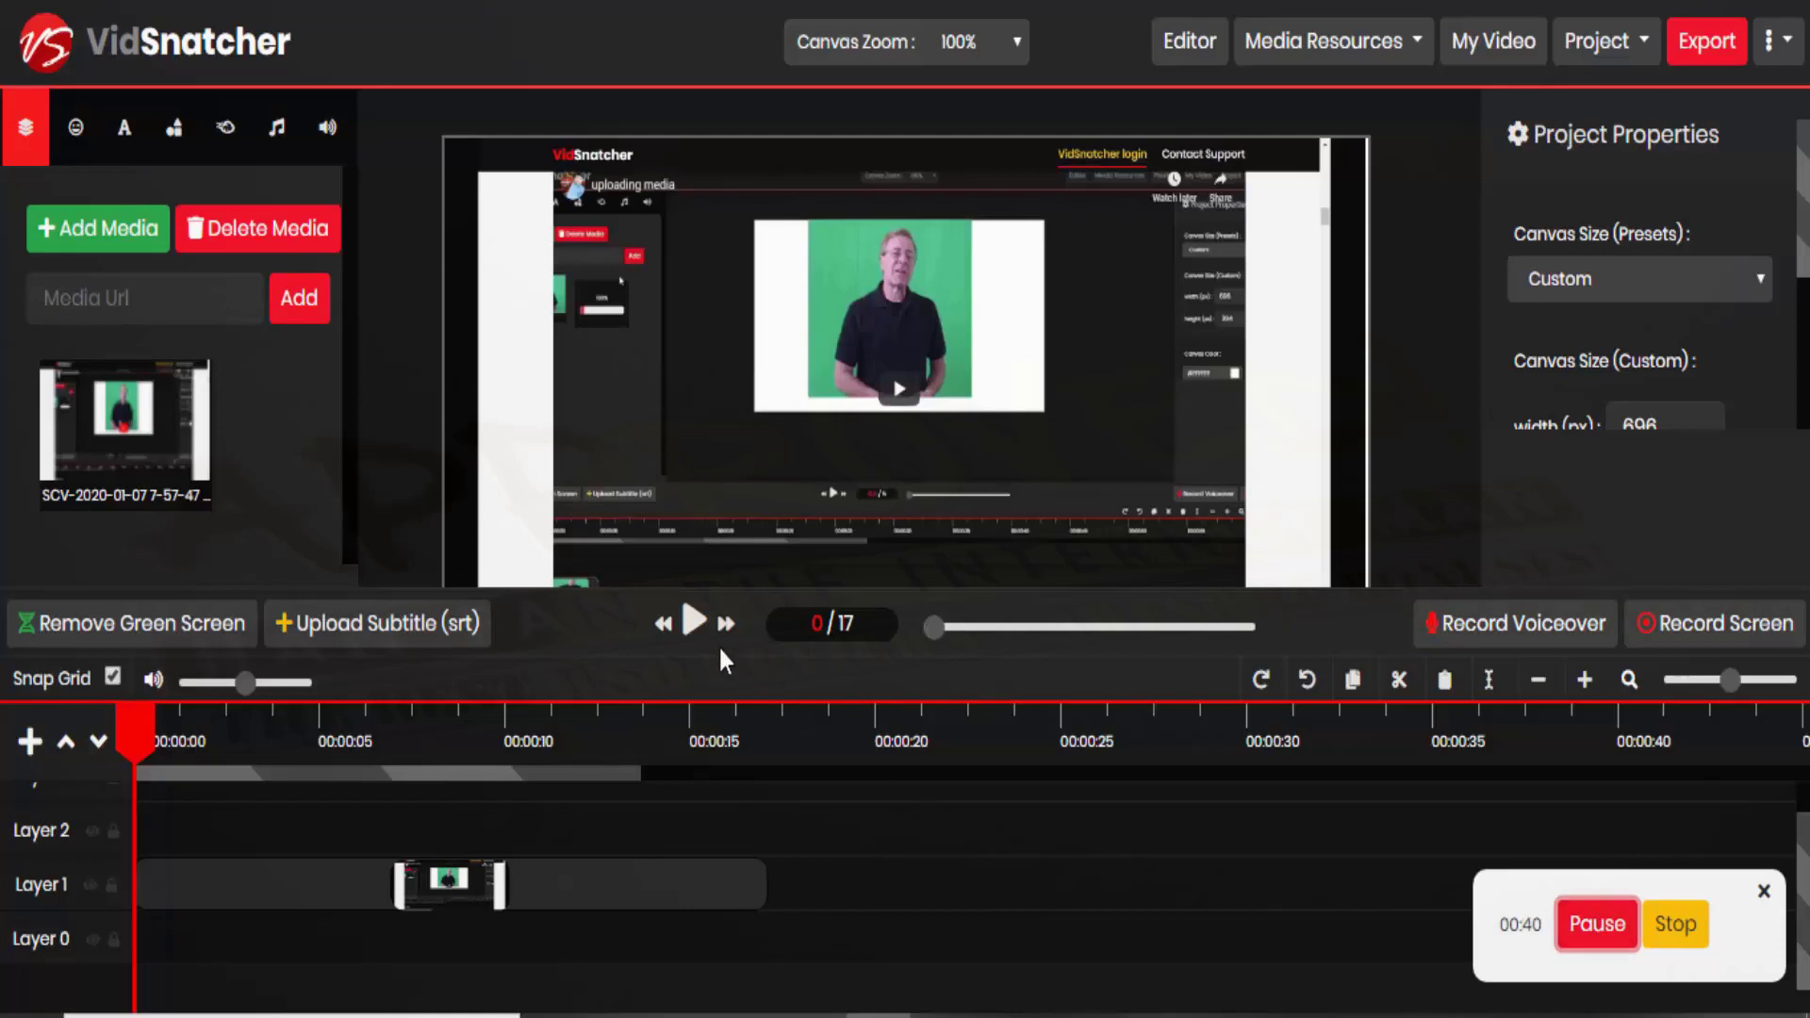
click(693, 633)
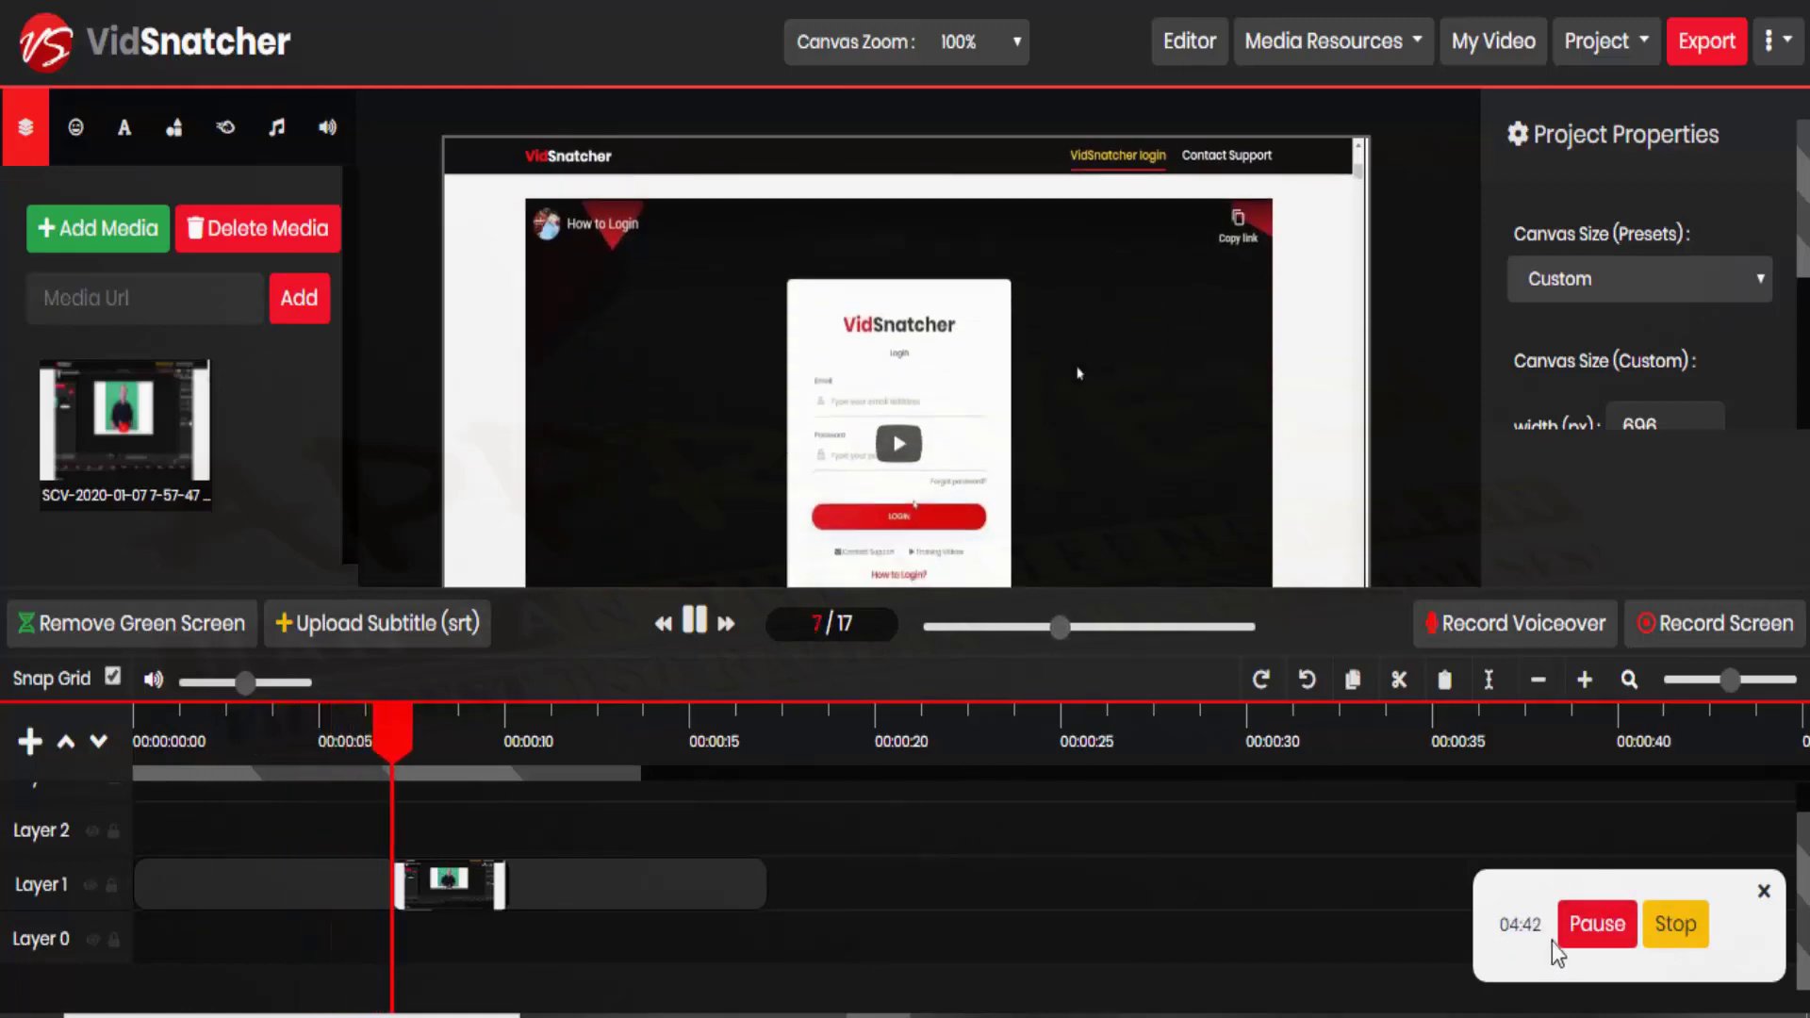
click(1675, 925)
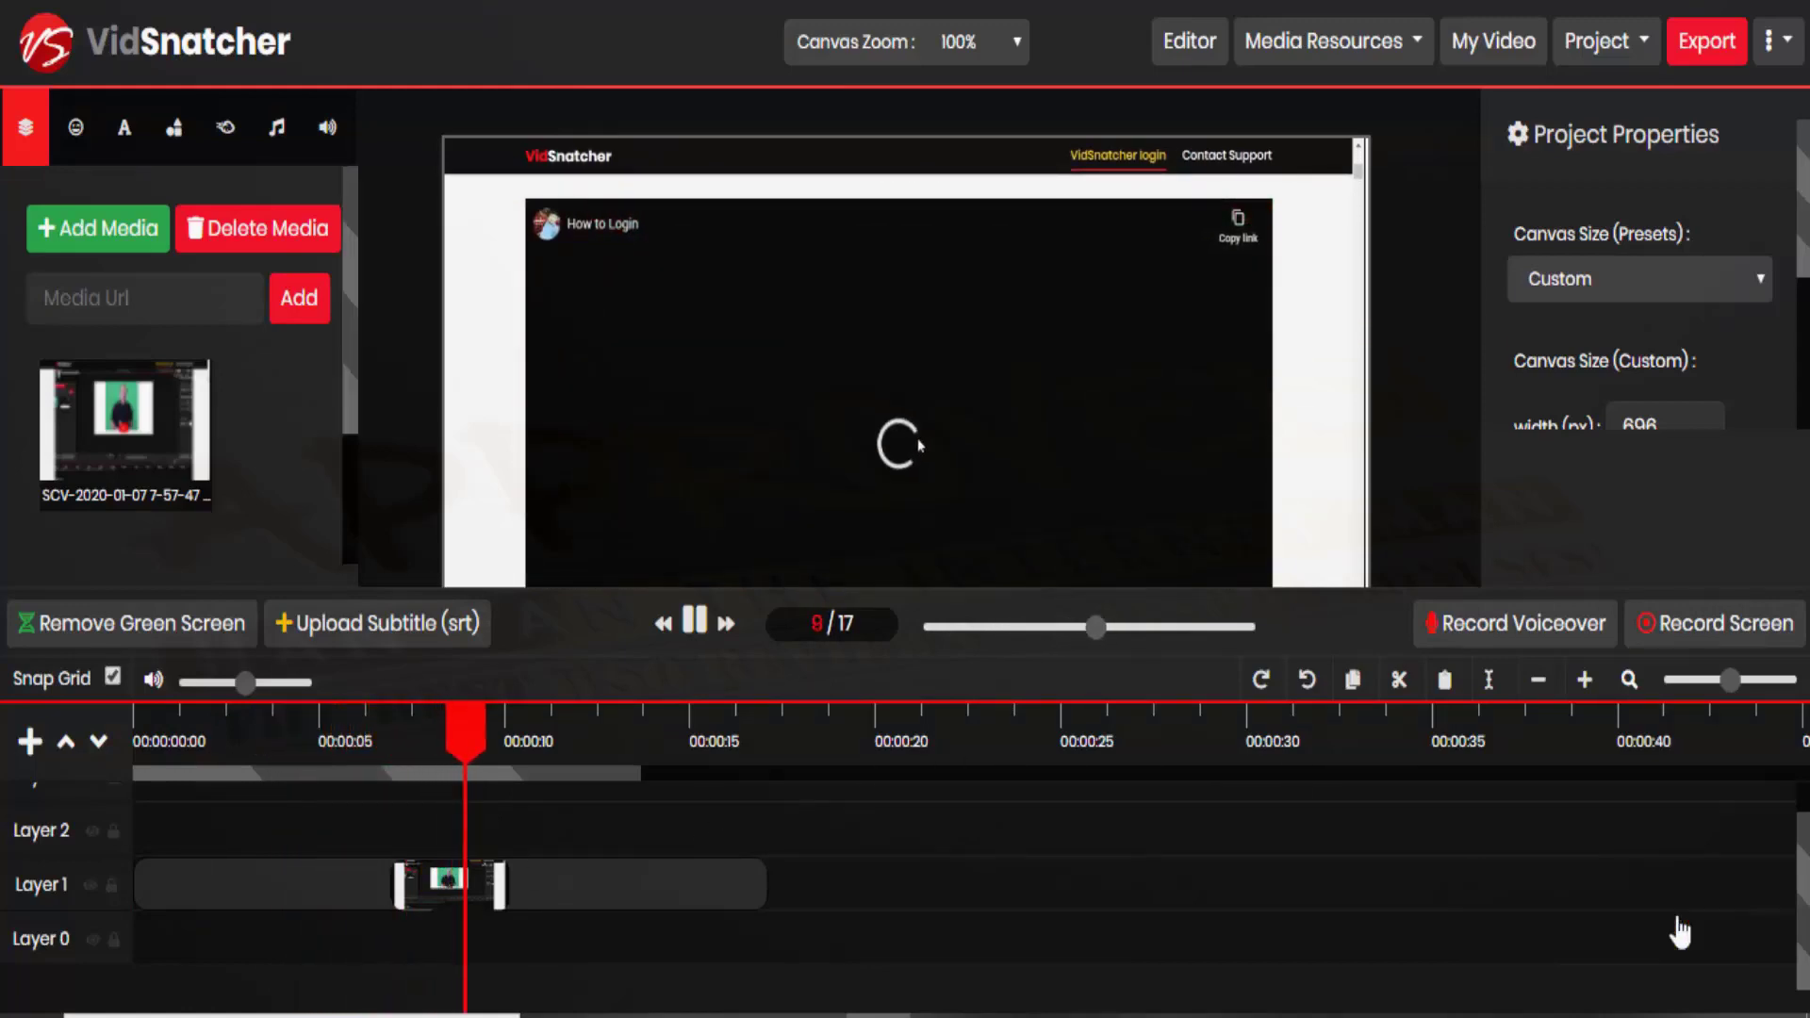
Pause the preview and place the recorded voiceover audio at the start of Layer 2, above the screen recording
click(693, 624)
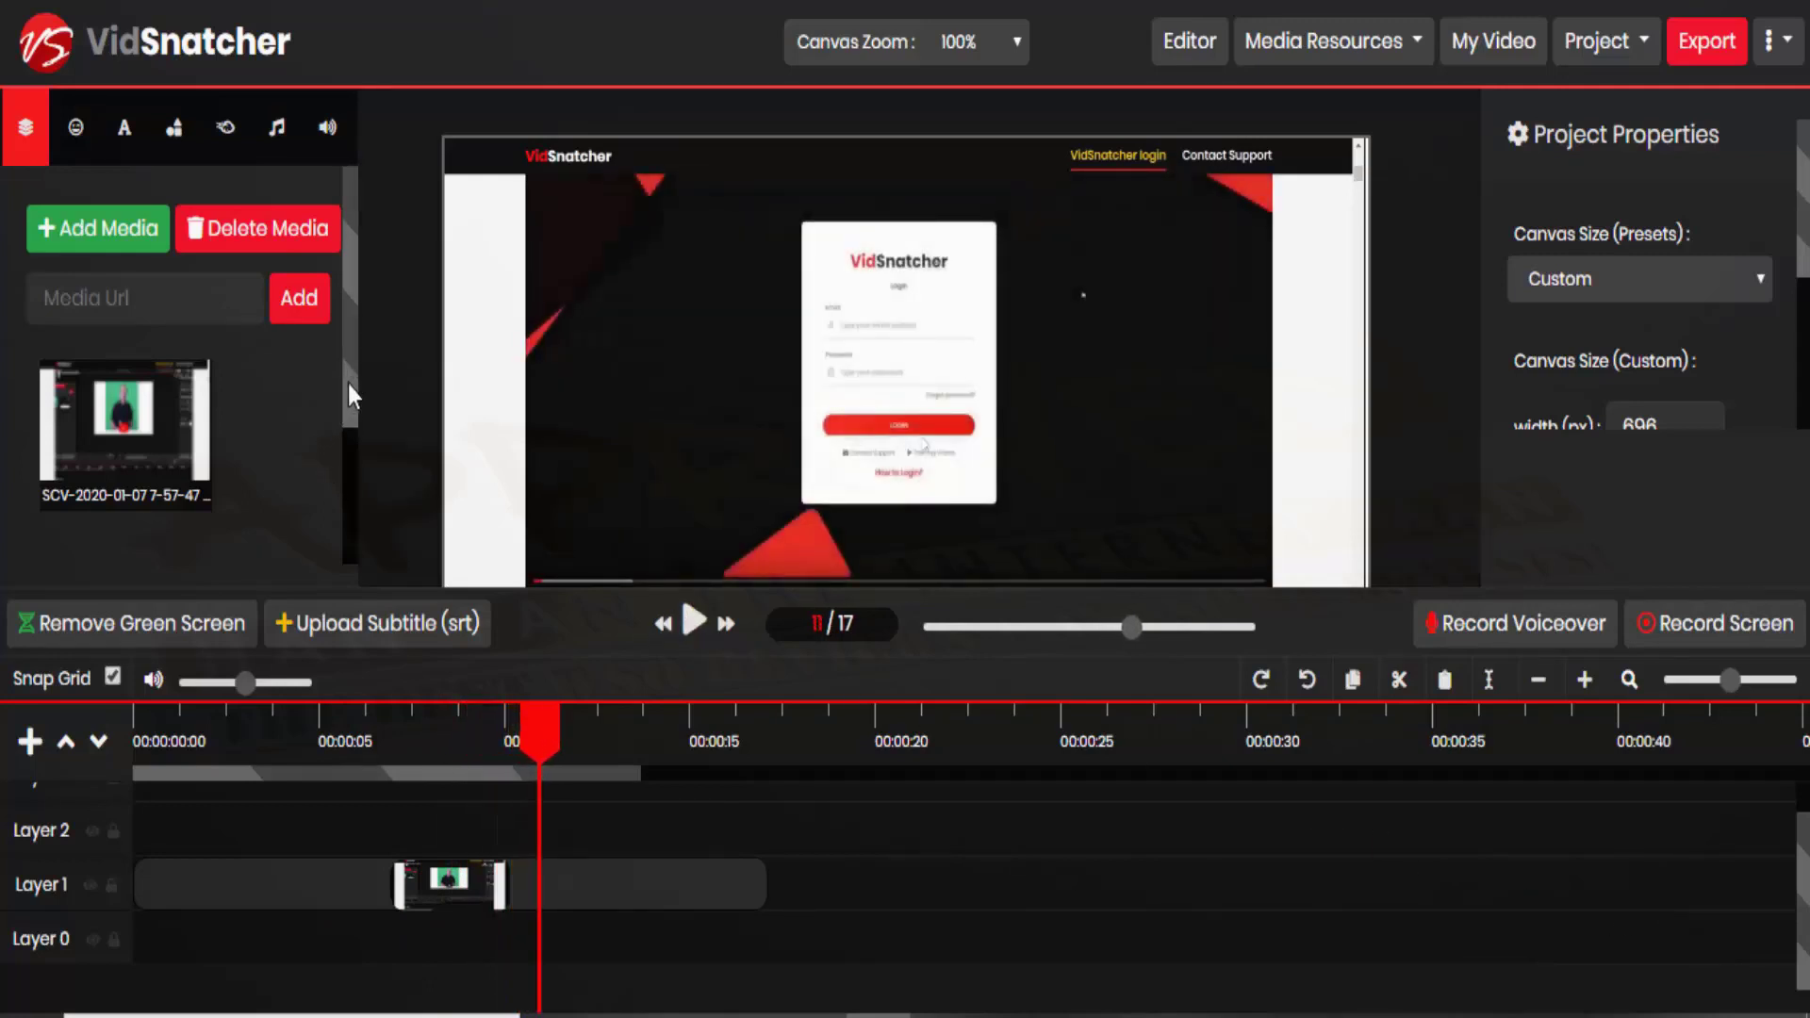
scroll(347, 382, down, 2)
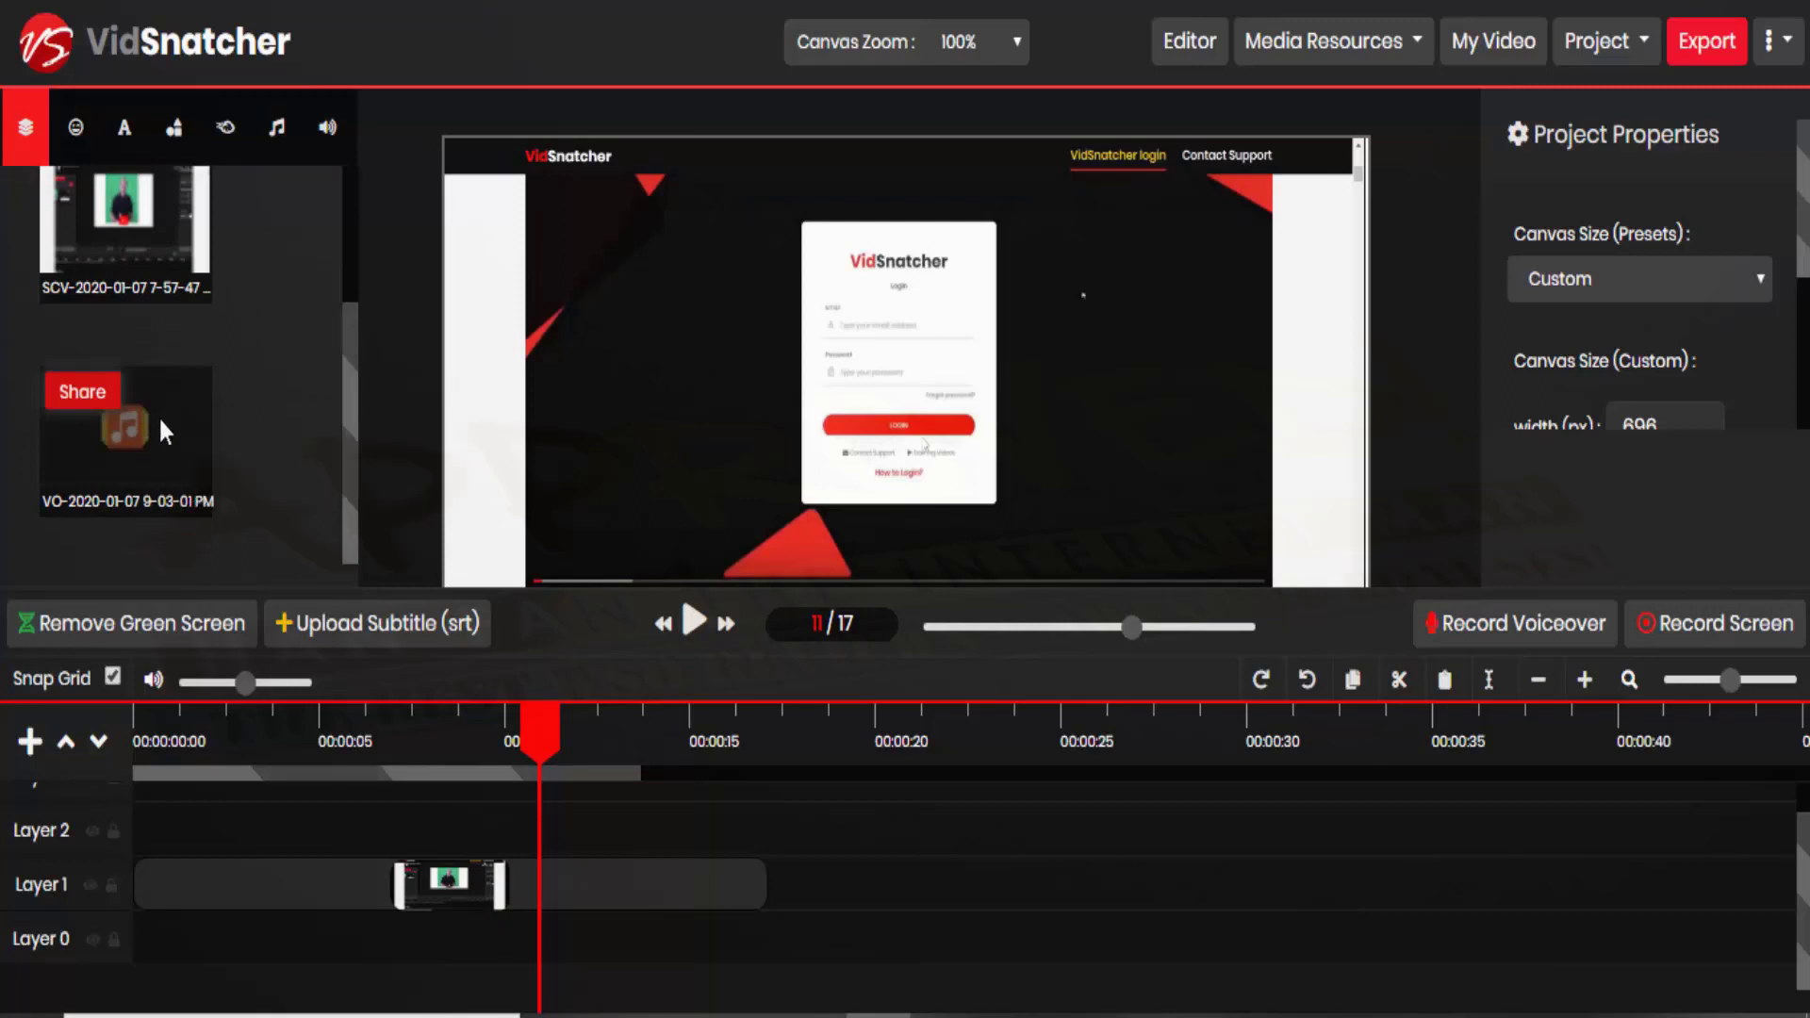
drag(159, 416, 162, 834)
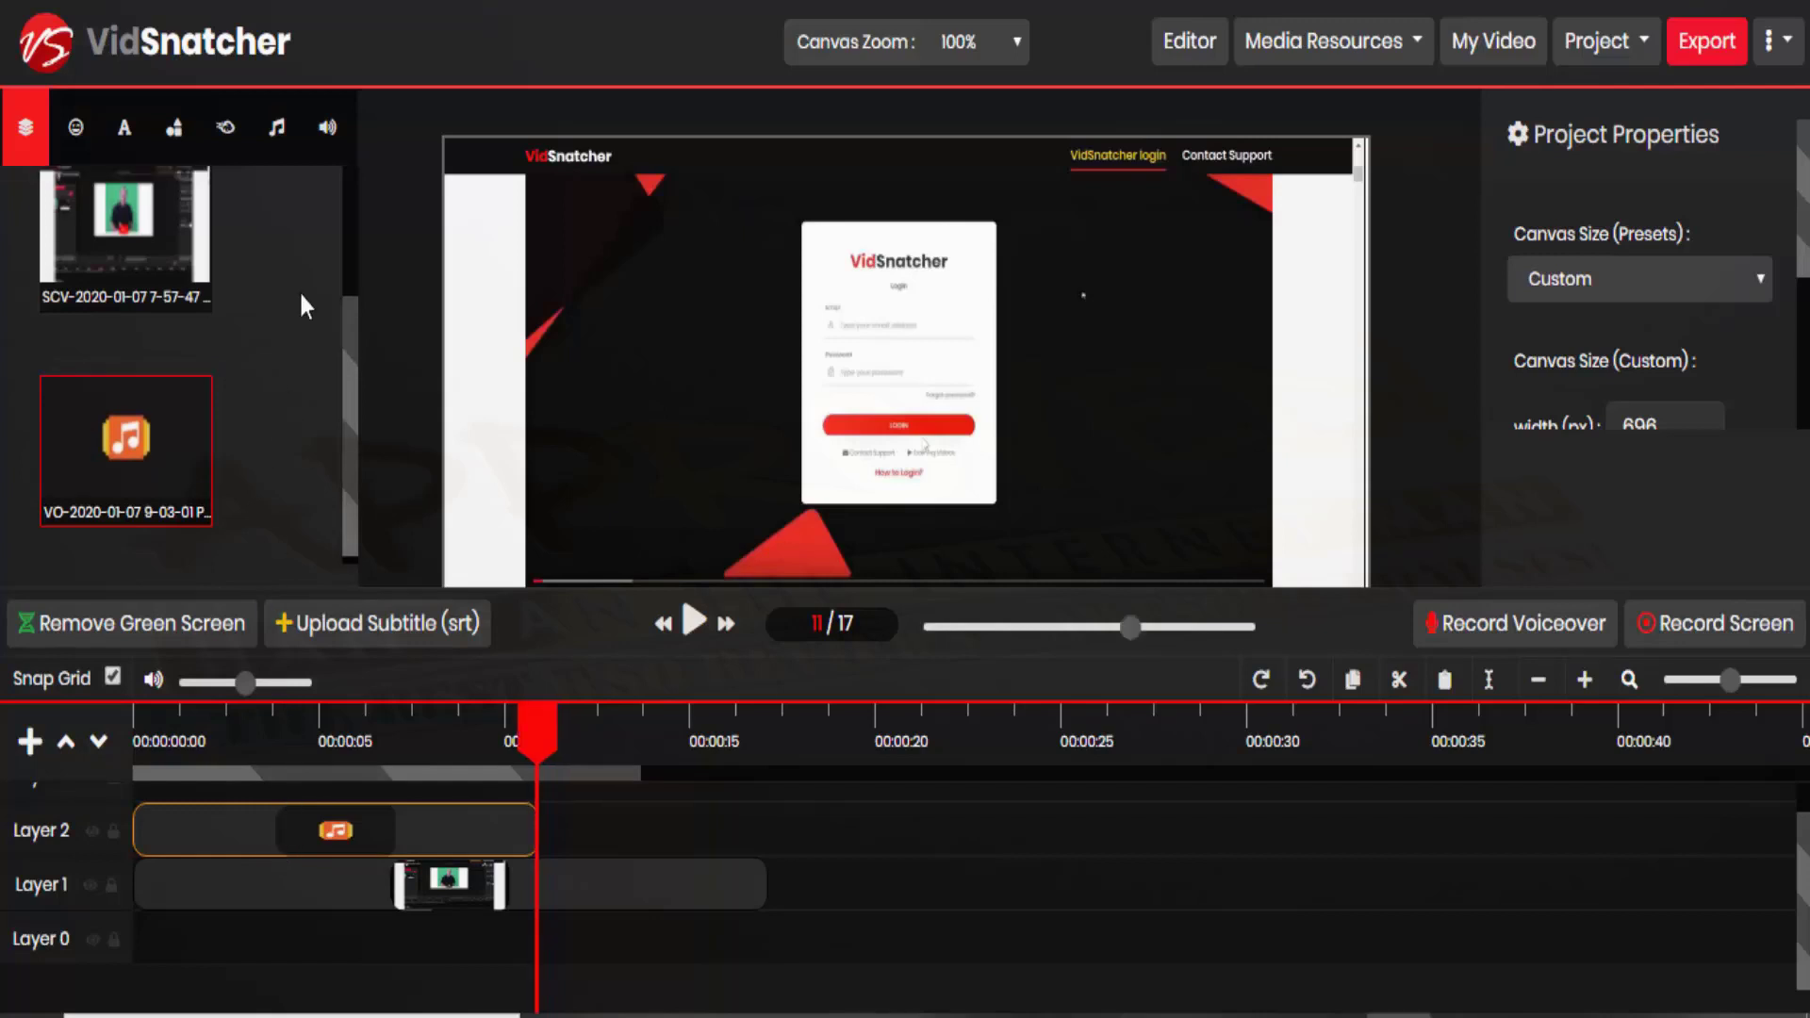
Open text-to-speech and enter the text "VidSnatcher is a wonderful tool to use for my video editing needs."
click(330, 142)
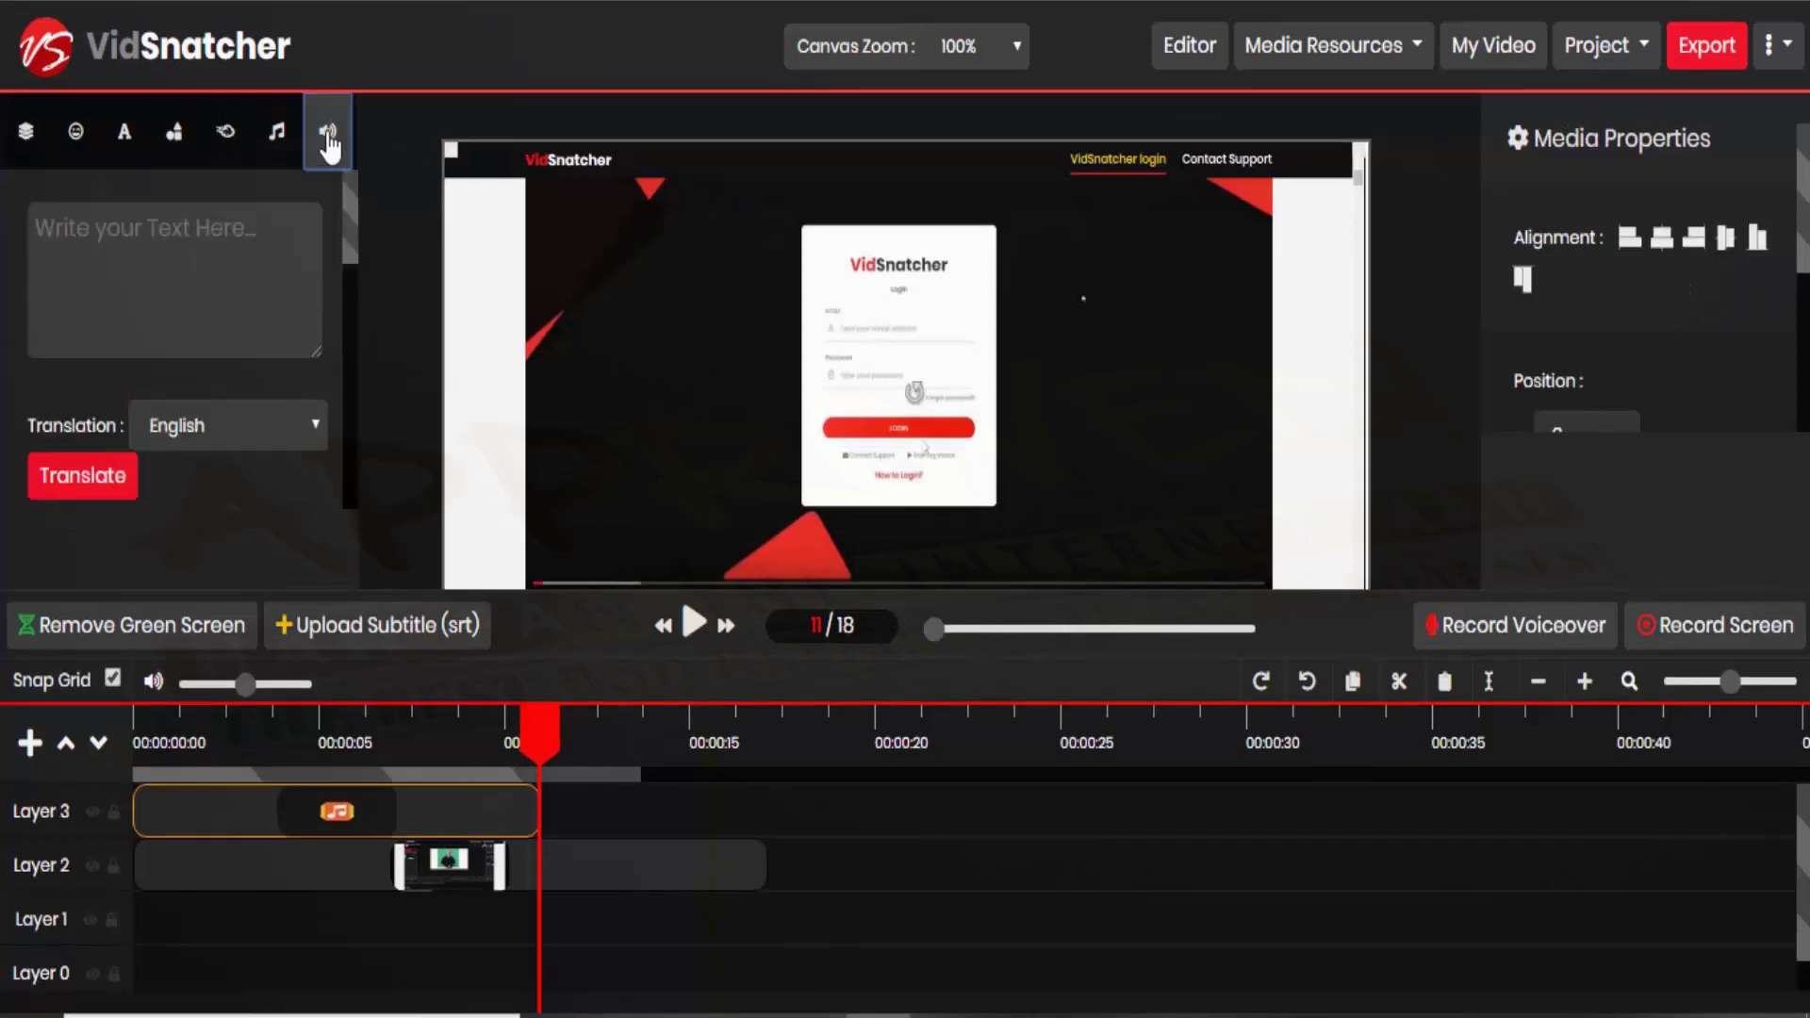
click(219, 234)
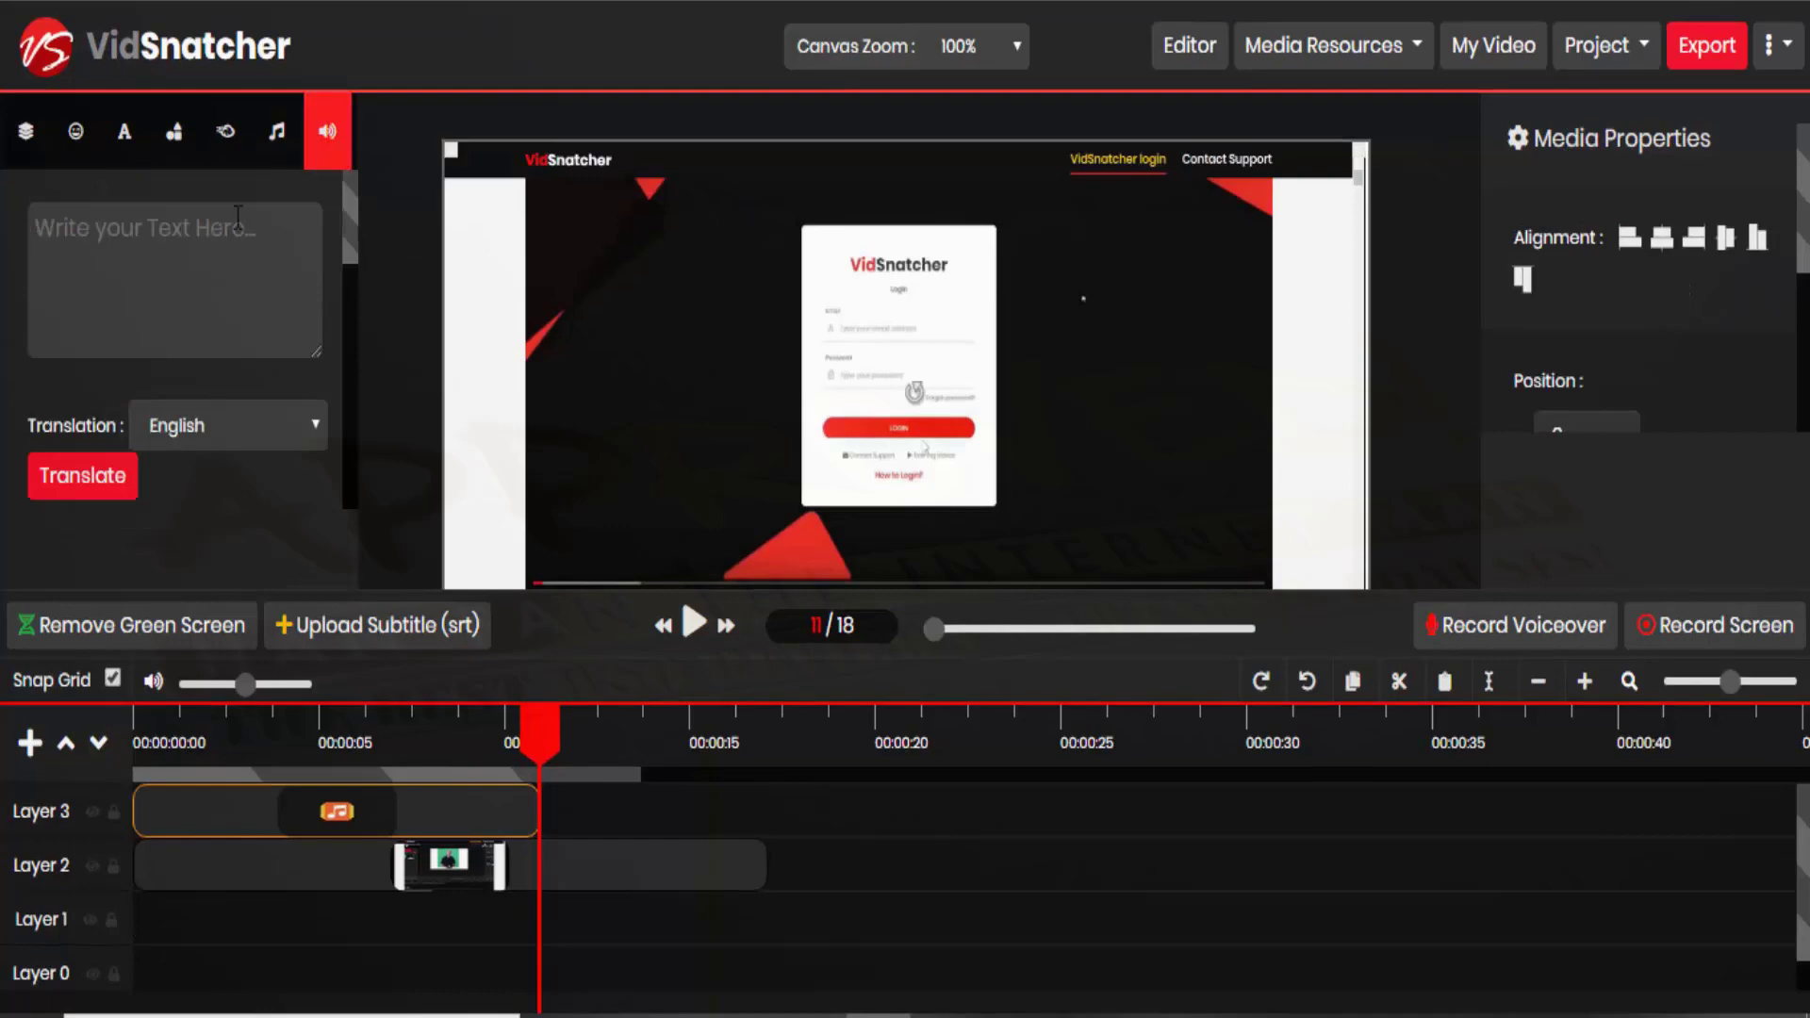
text(VidS)
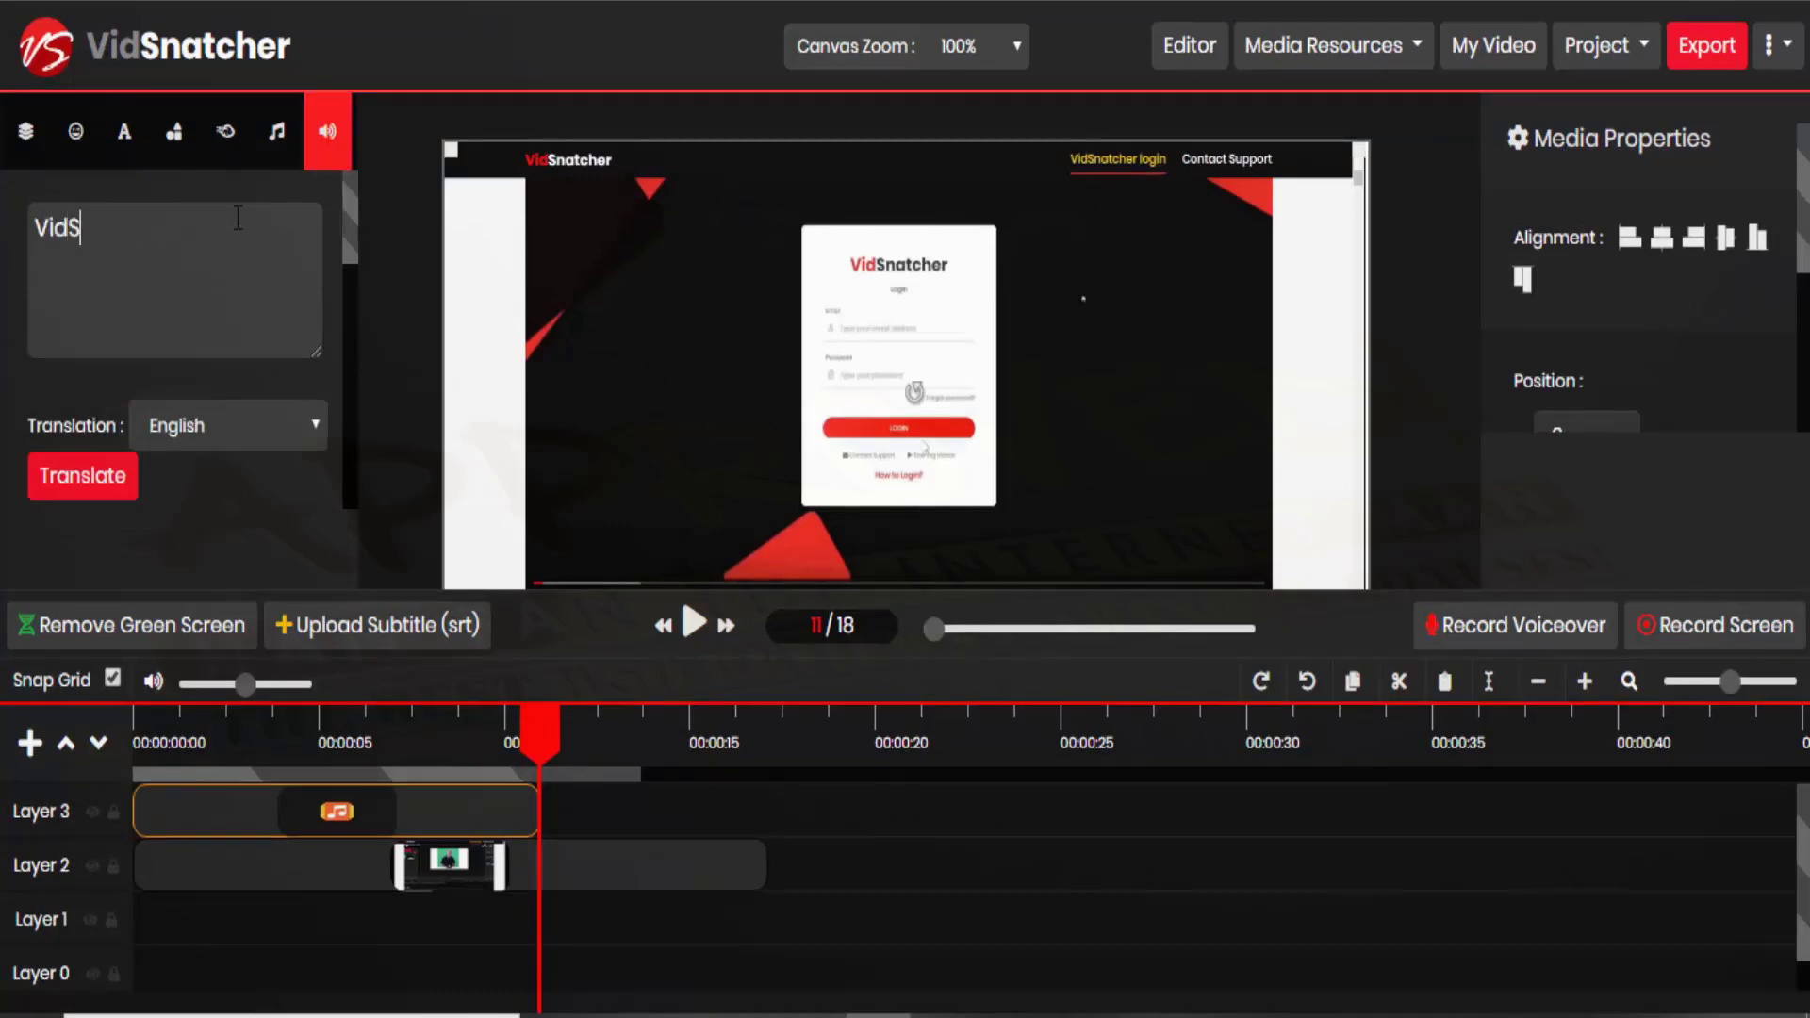
text(natcher is a w)
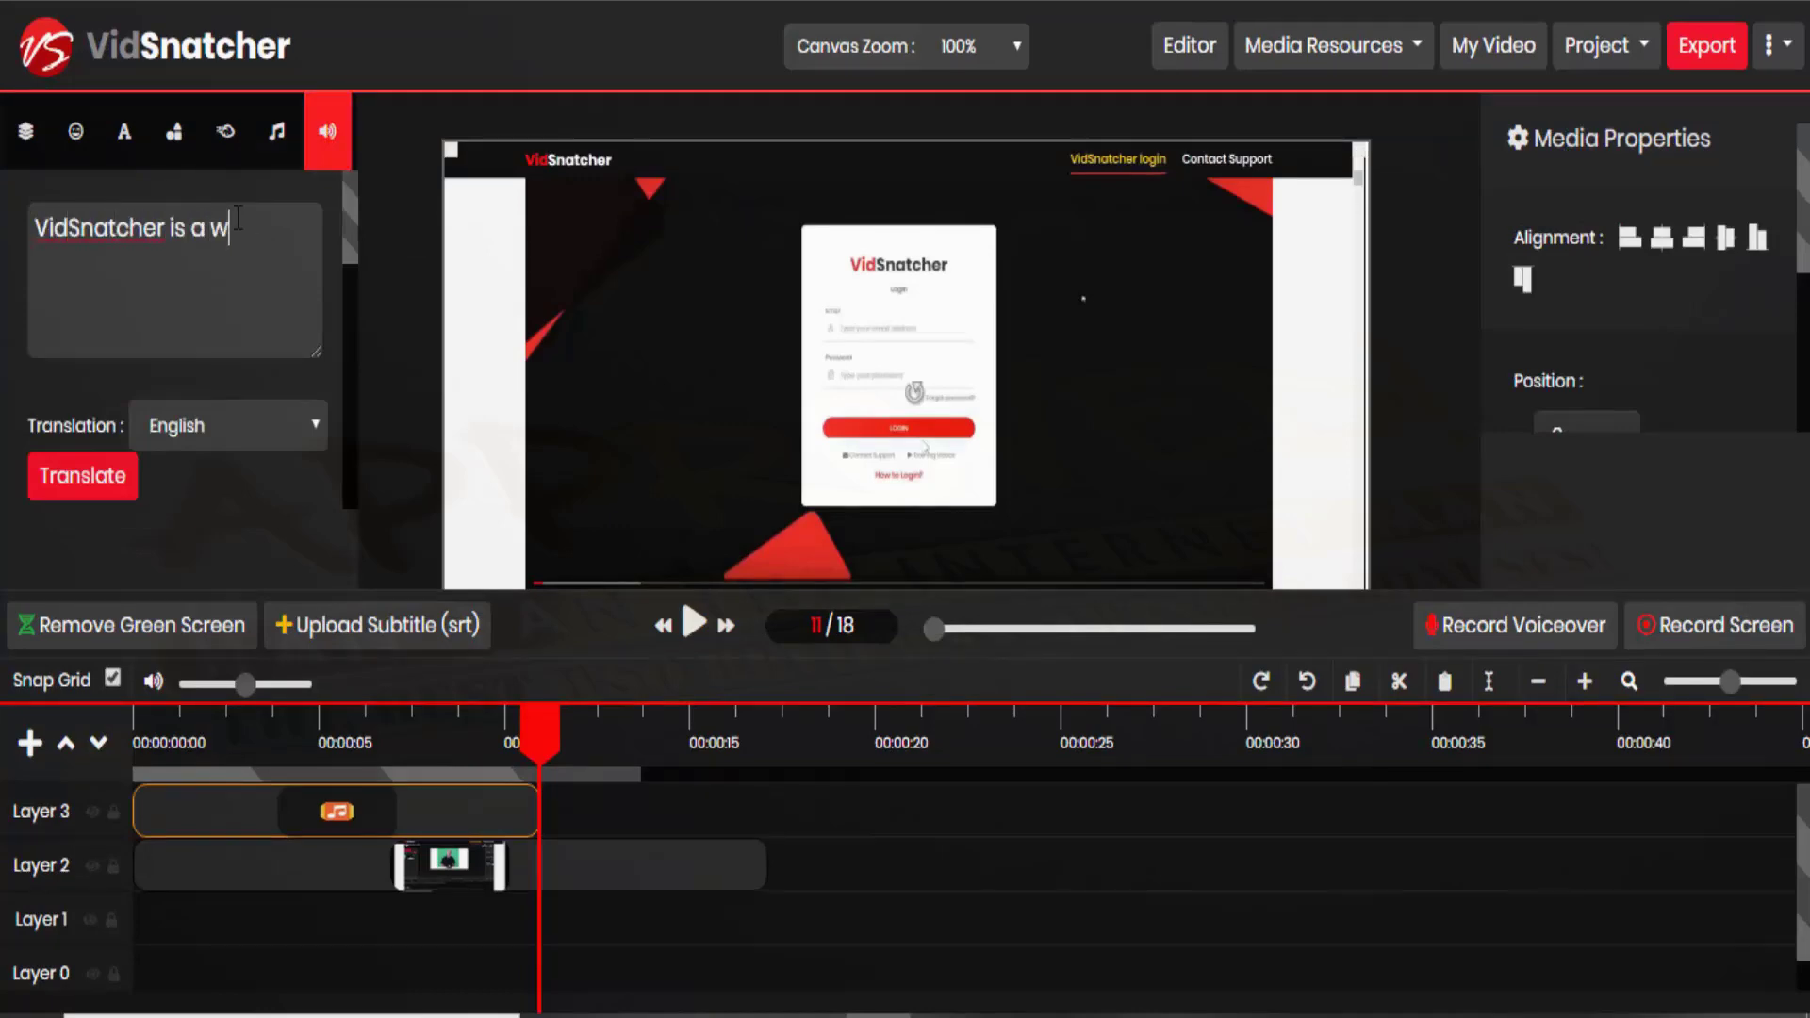
text(onderful tool )
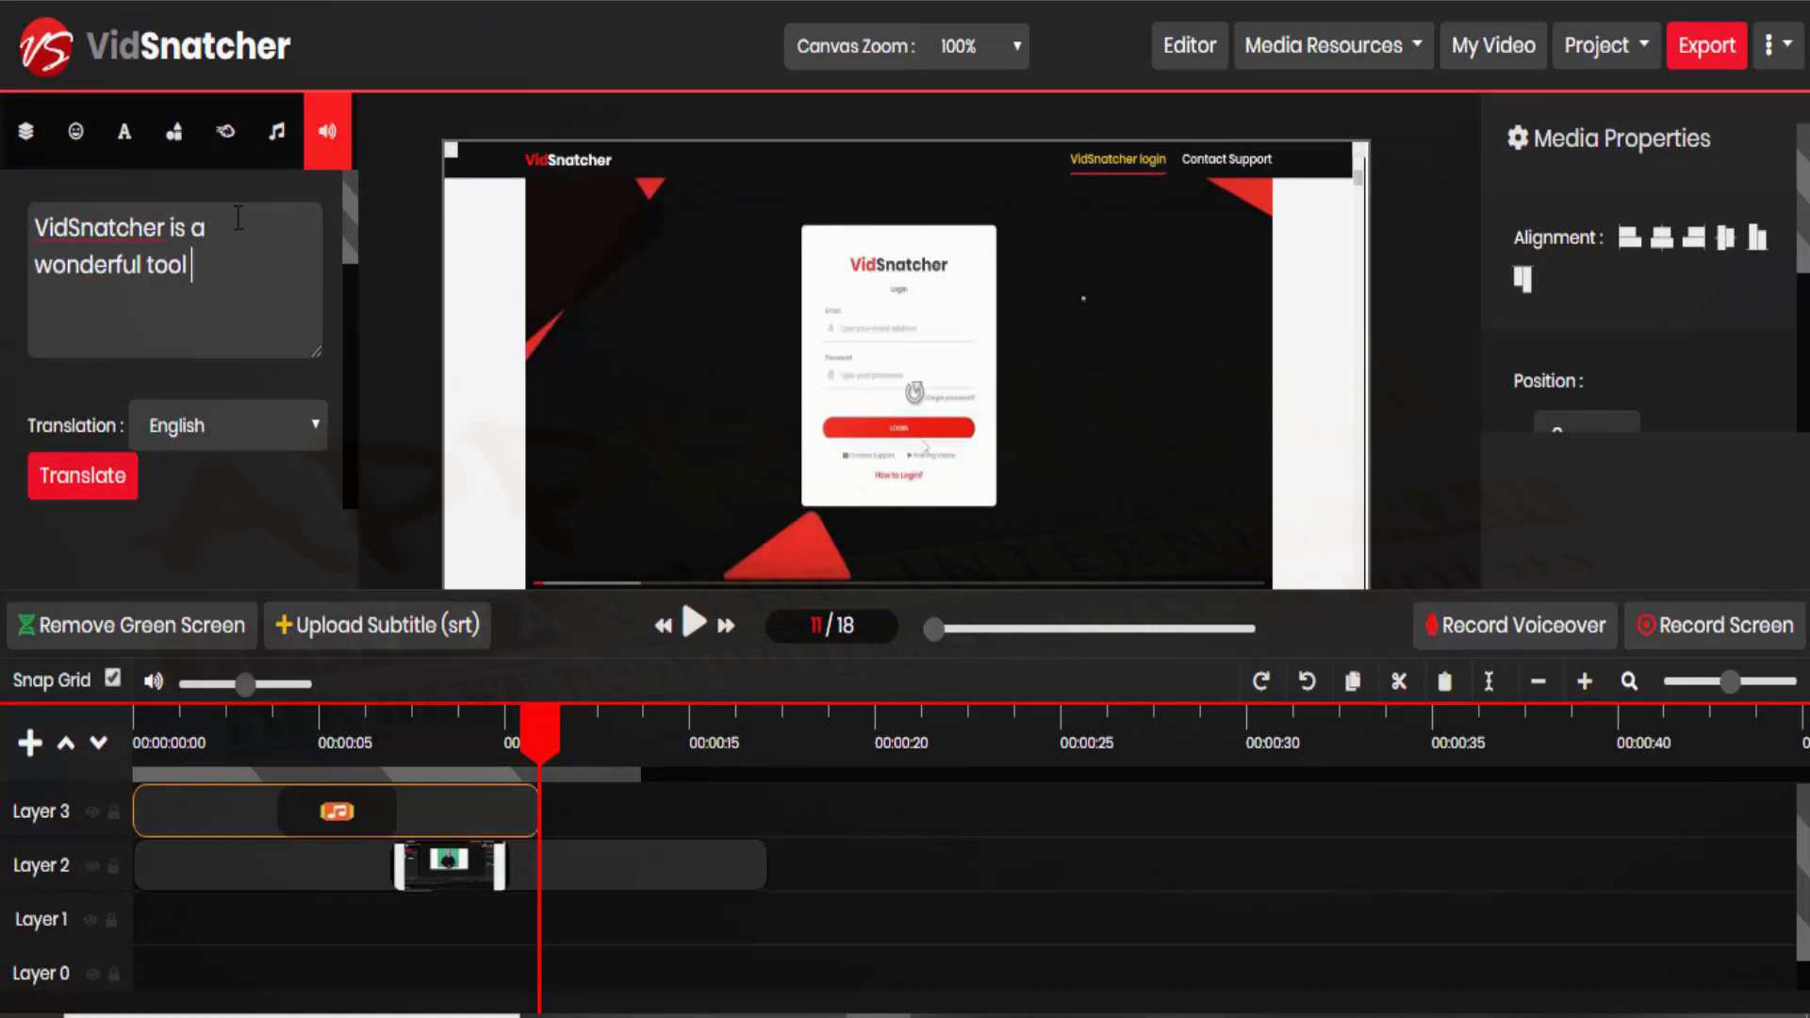
text(to use for my video )
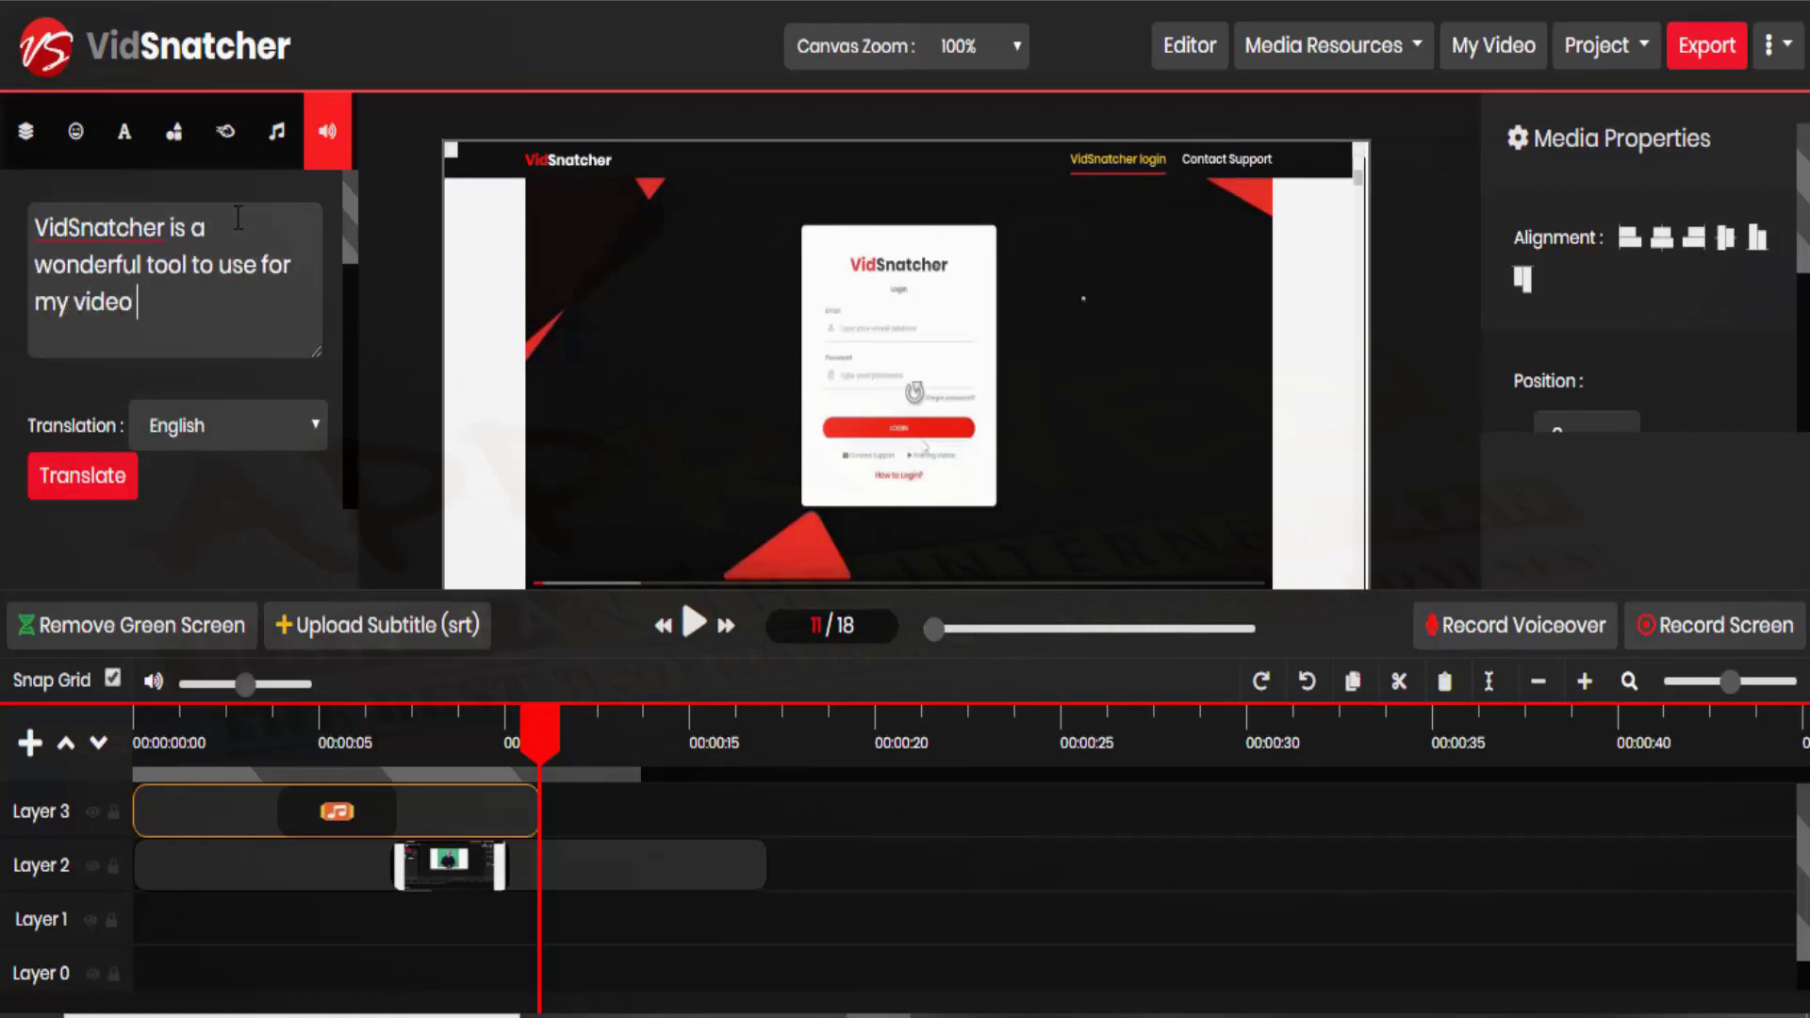
text(editing needs.)
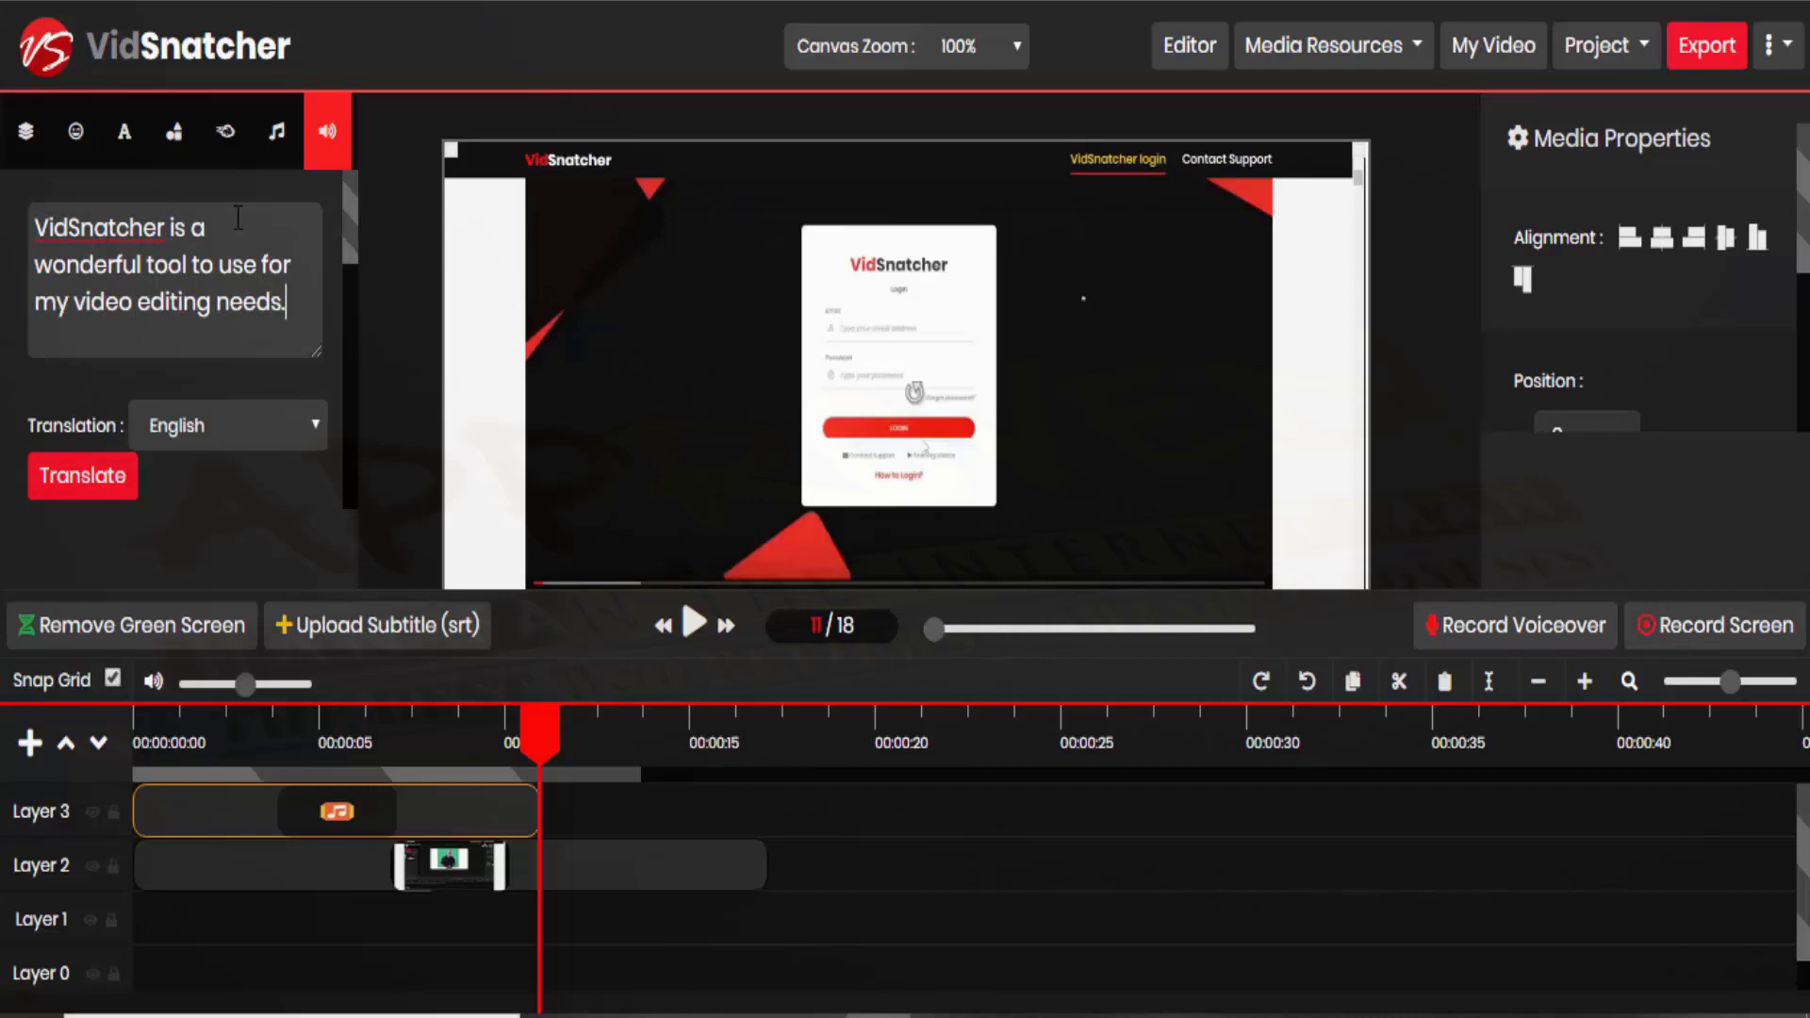
Set the translation language to Japanese and translate the text-to-speech text
click(217, 430)
scroll(228, 487, down, 12)
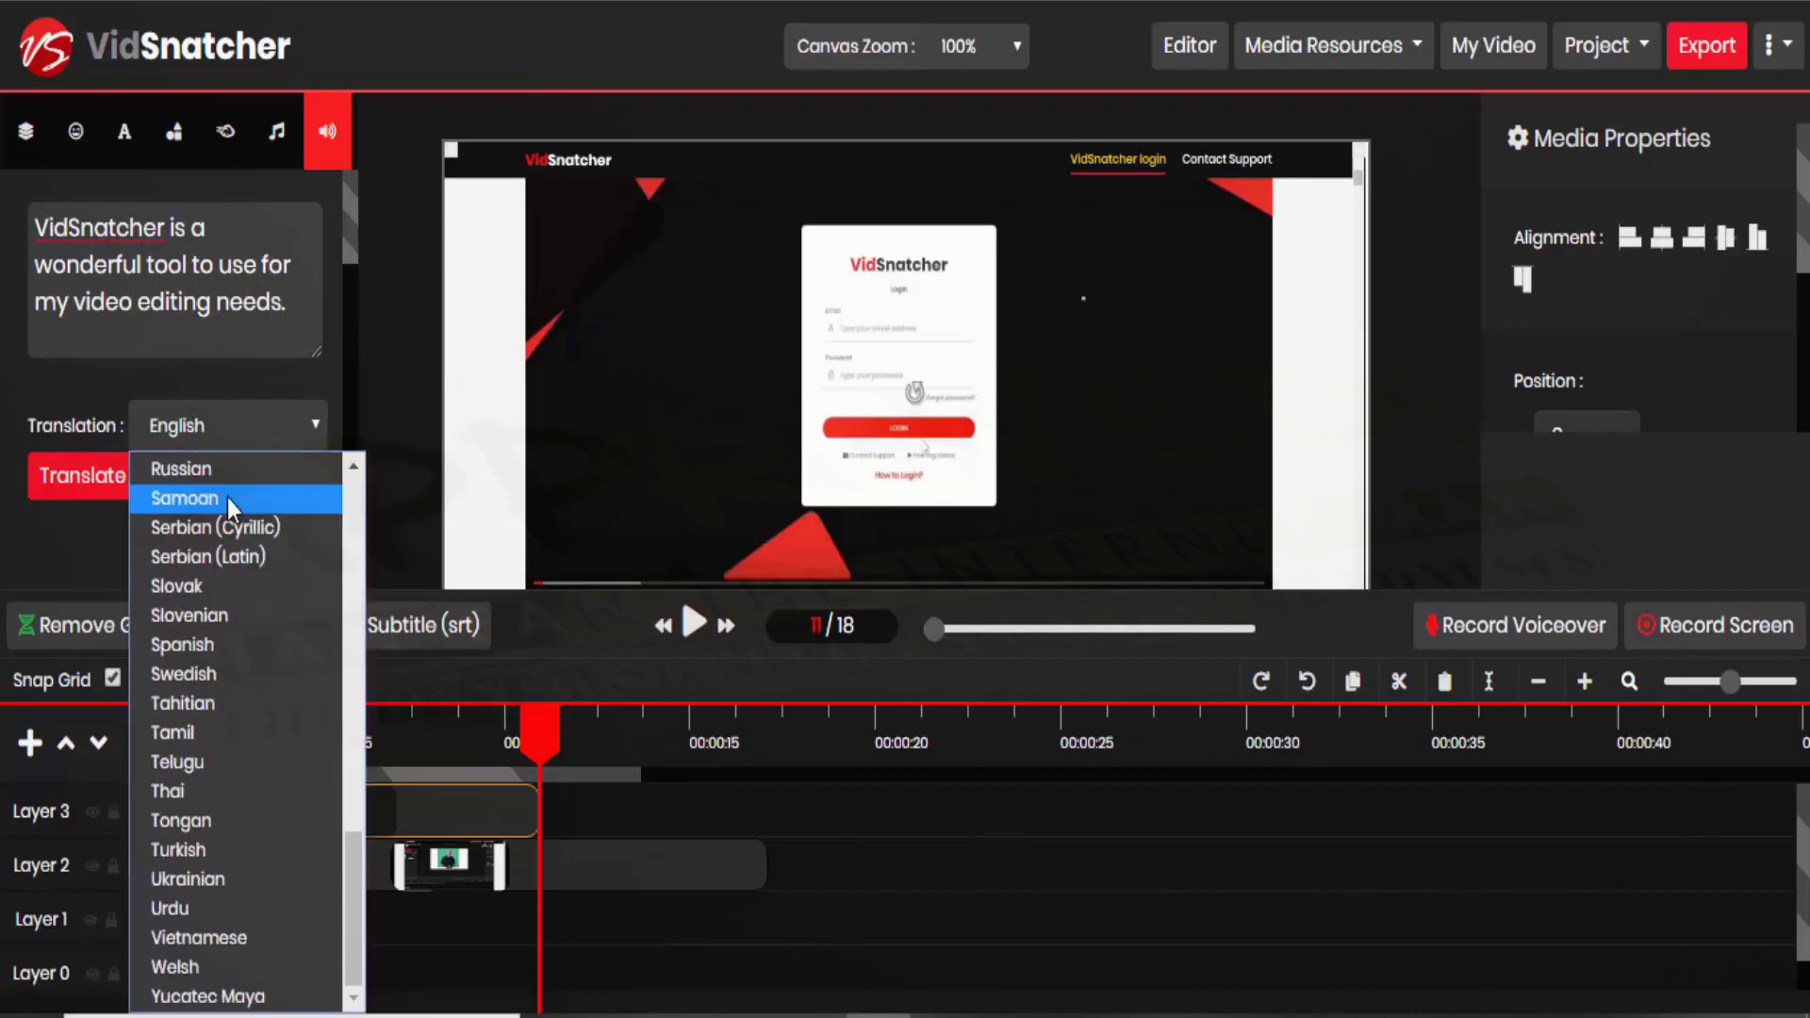
scroll(240, 714, up, 10)
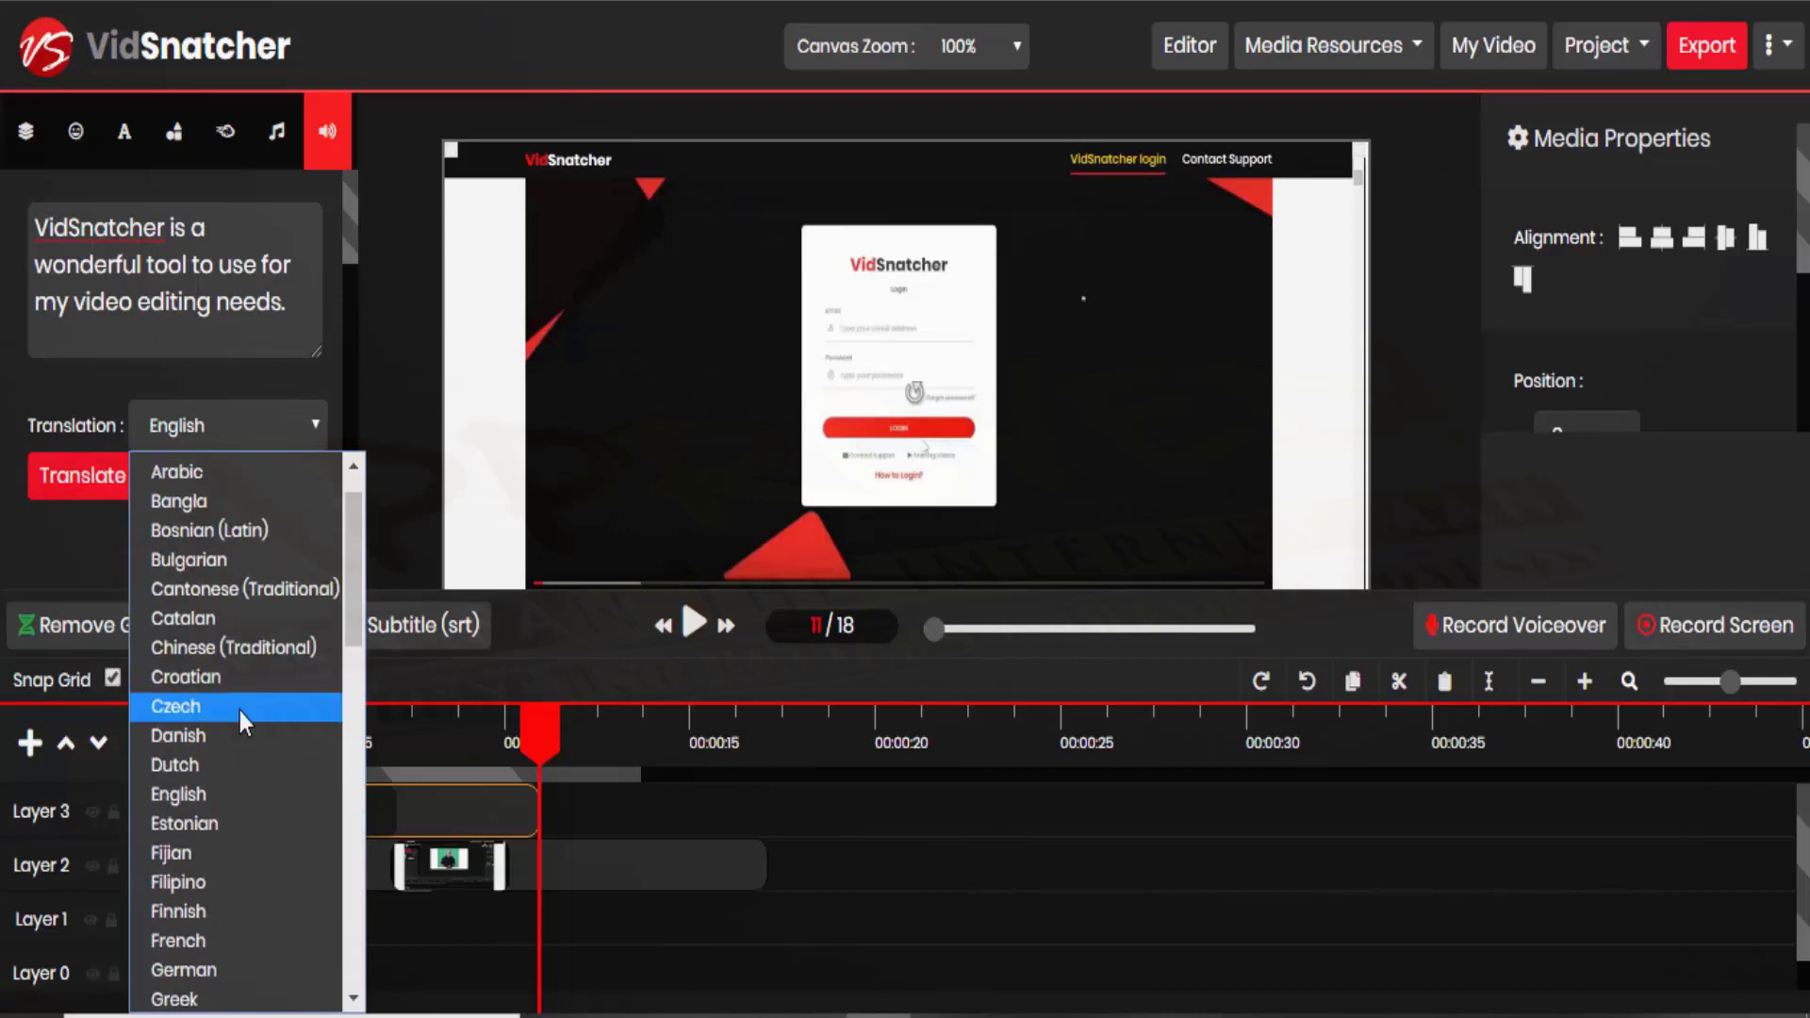
key(j)
scroll(236, 736, down, 3)
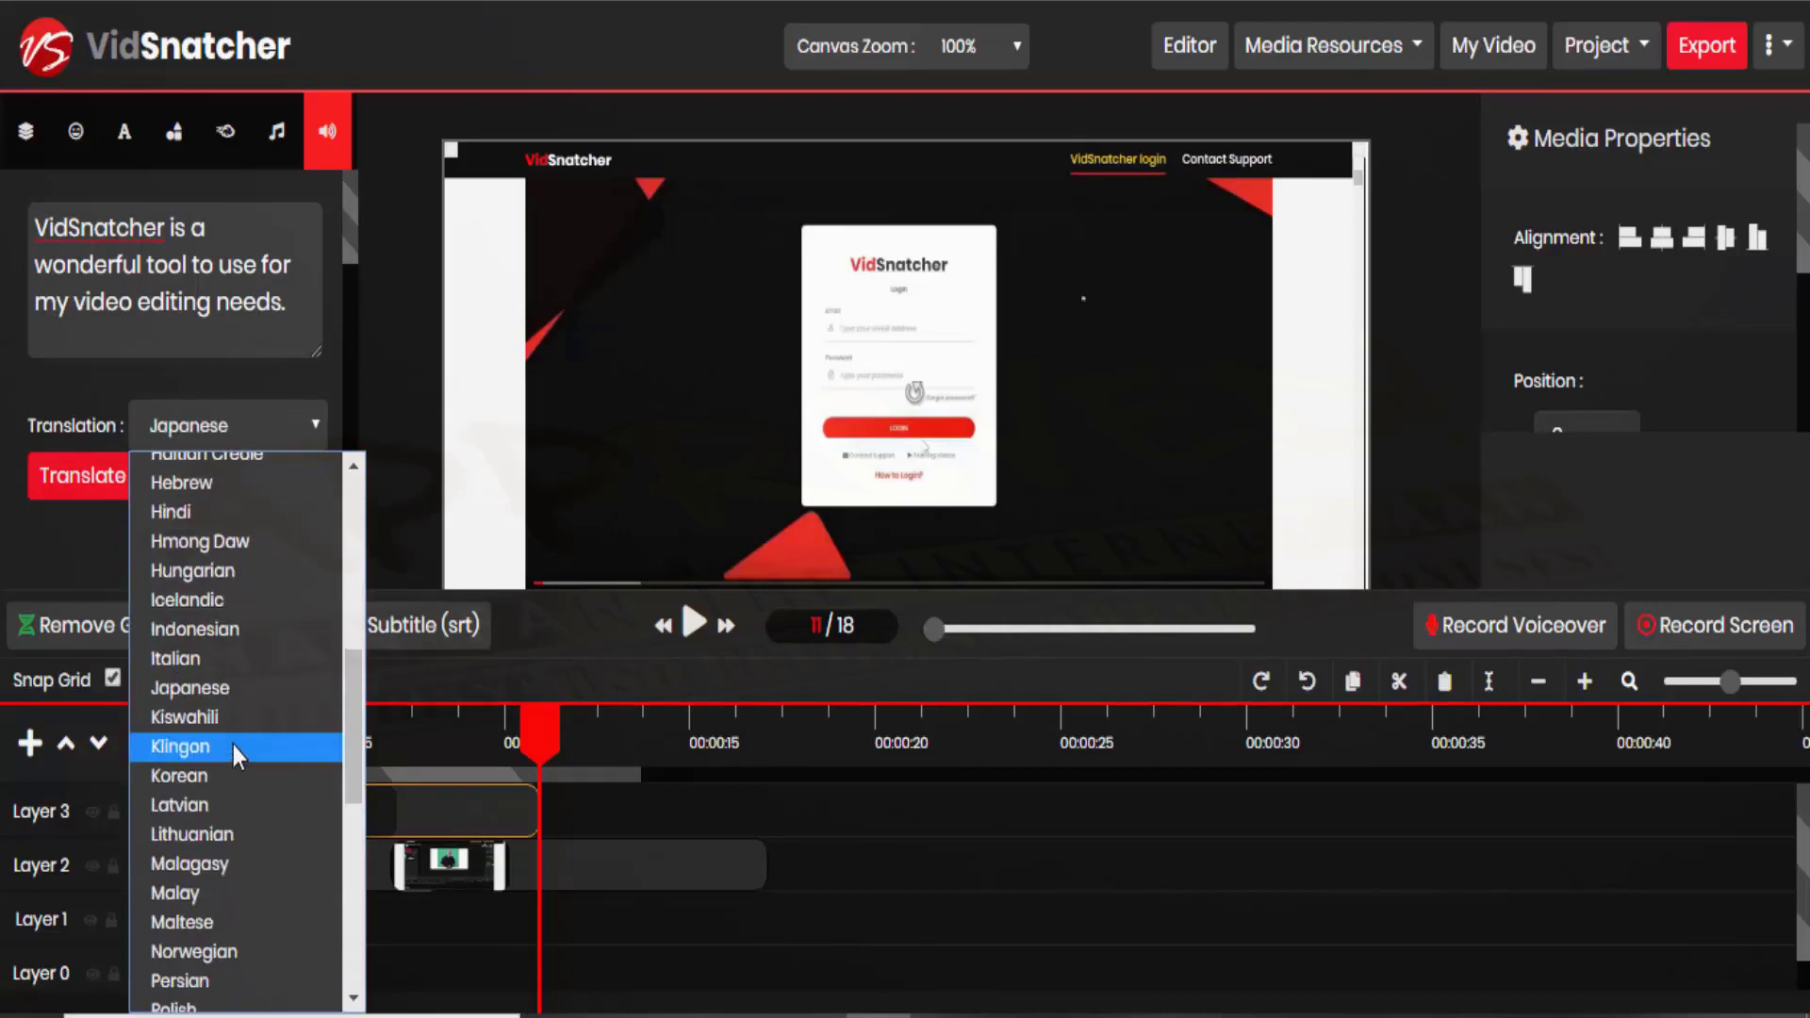
click(230, 694)
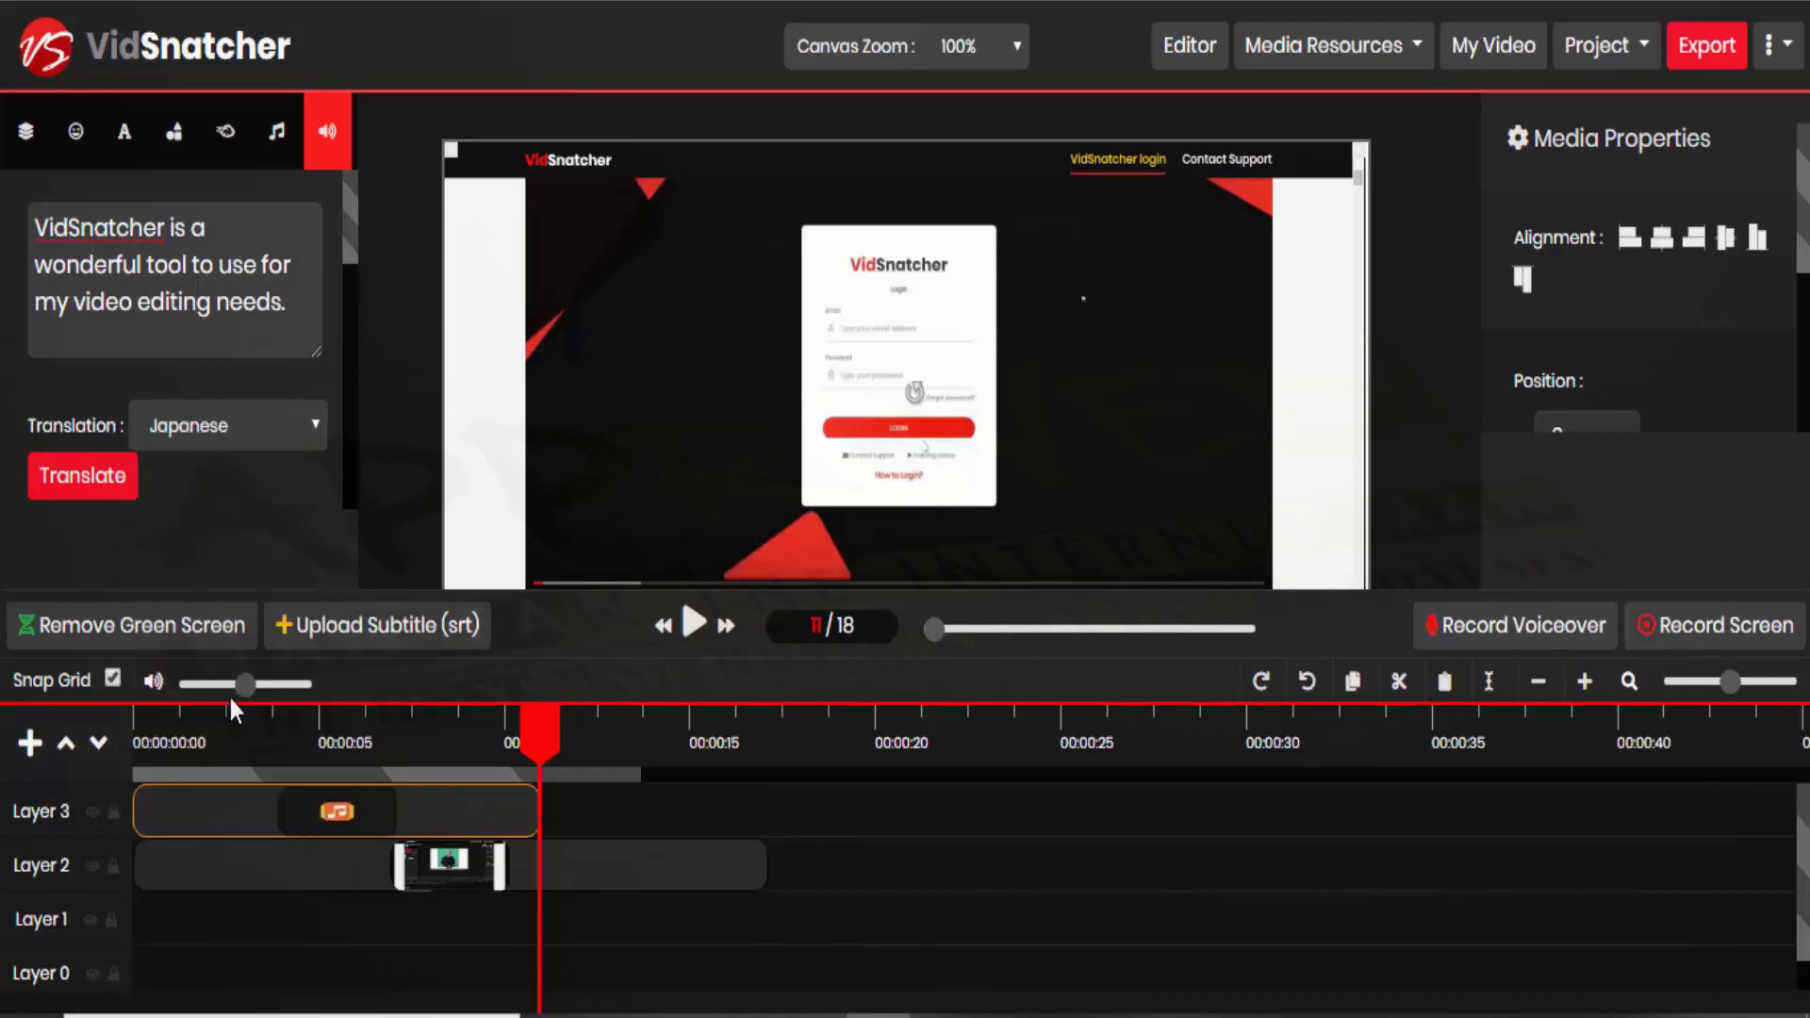
click(83, 477)
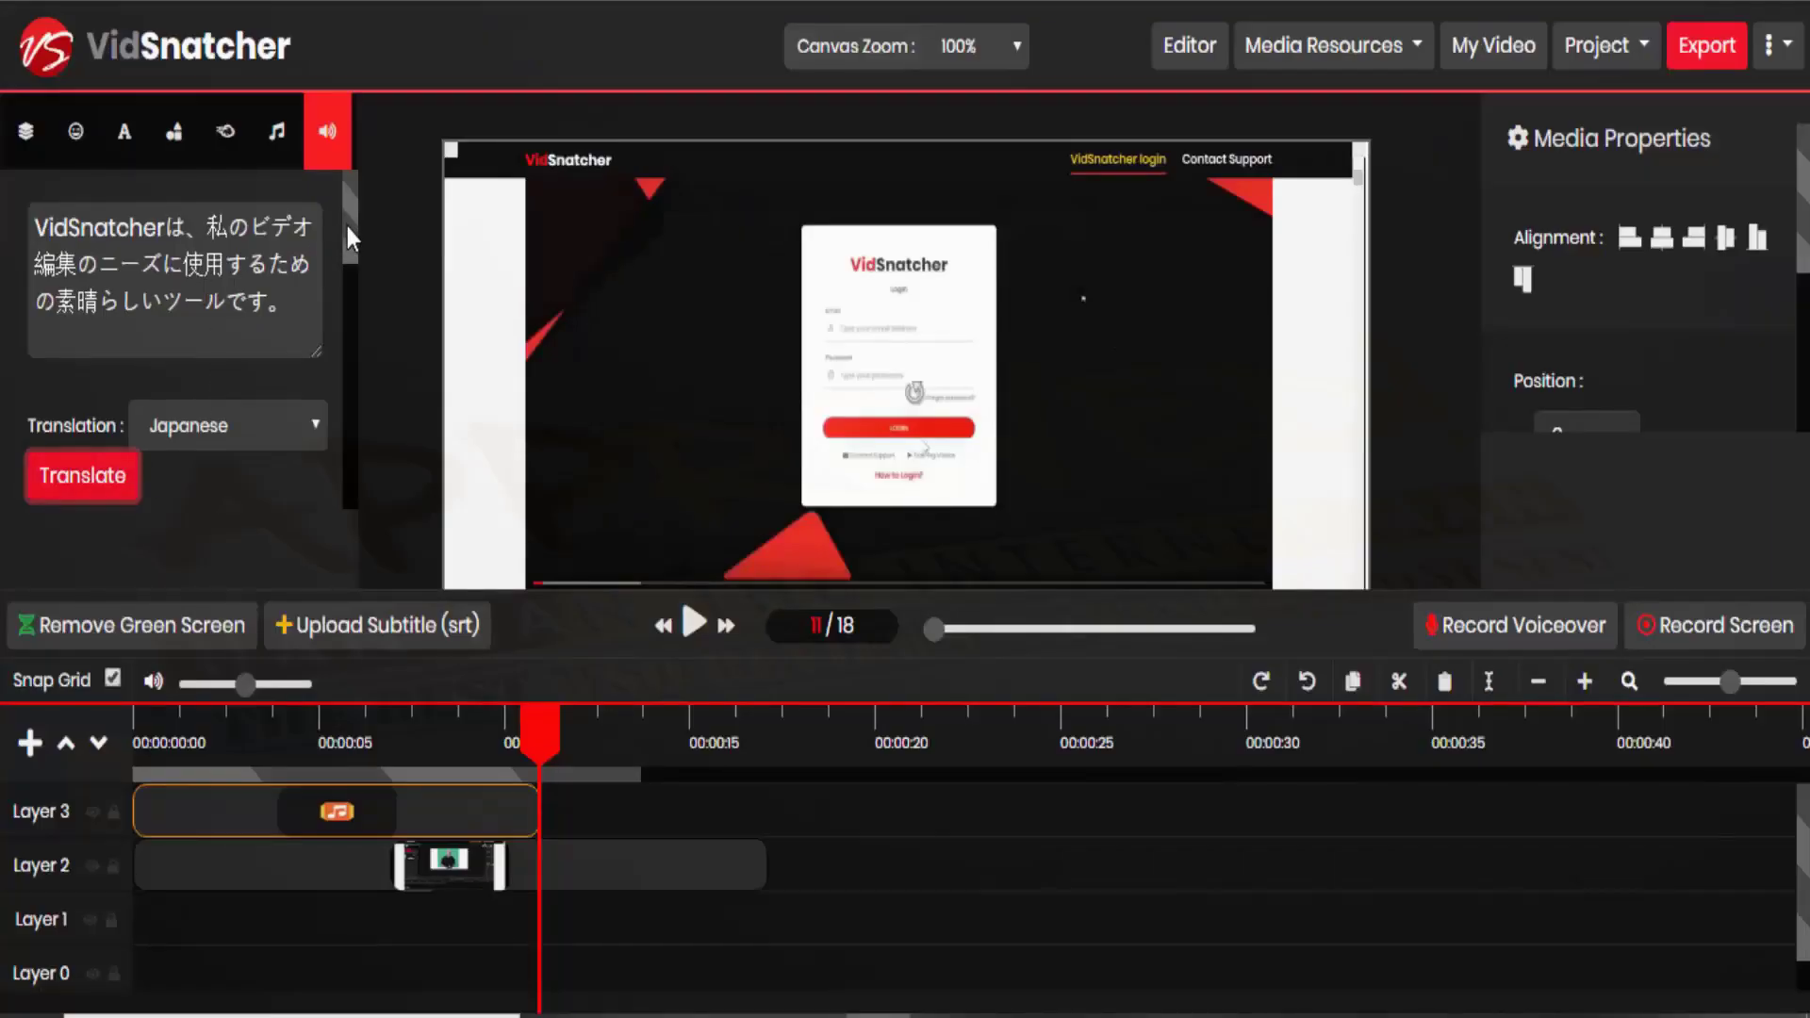
Set the text-to-speech voice type to Standard and go on to the voice language setting
scroll(347, 226, down, 3)
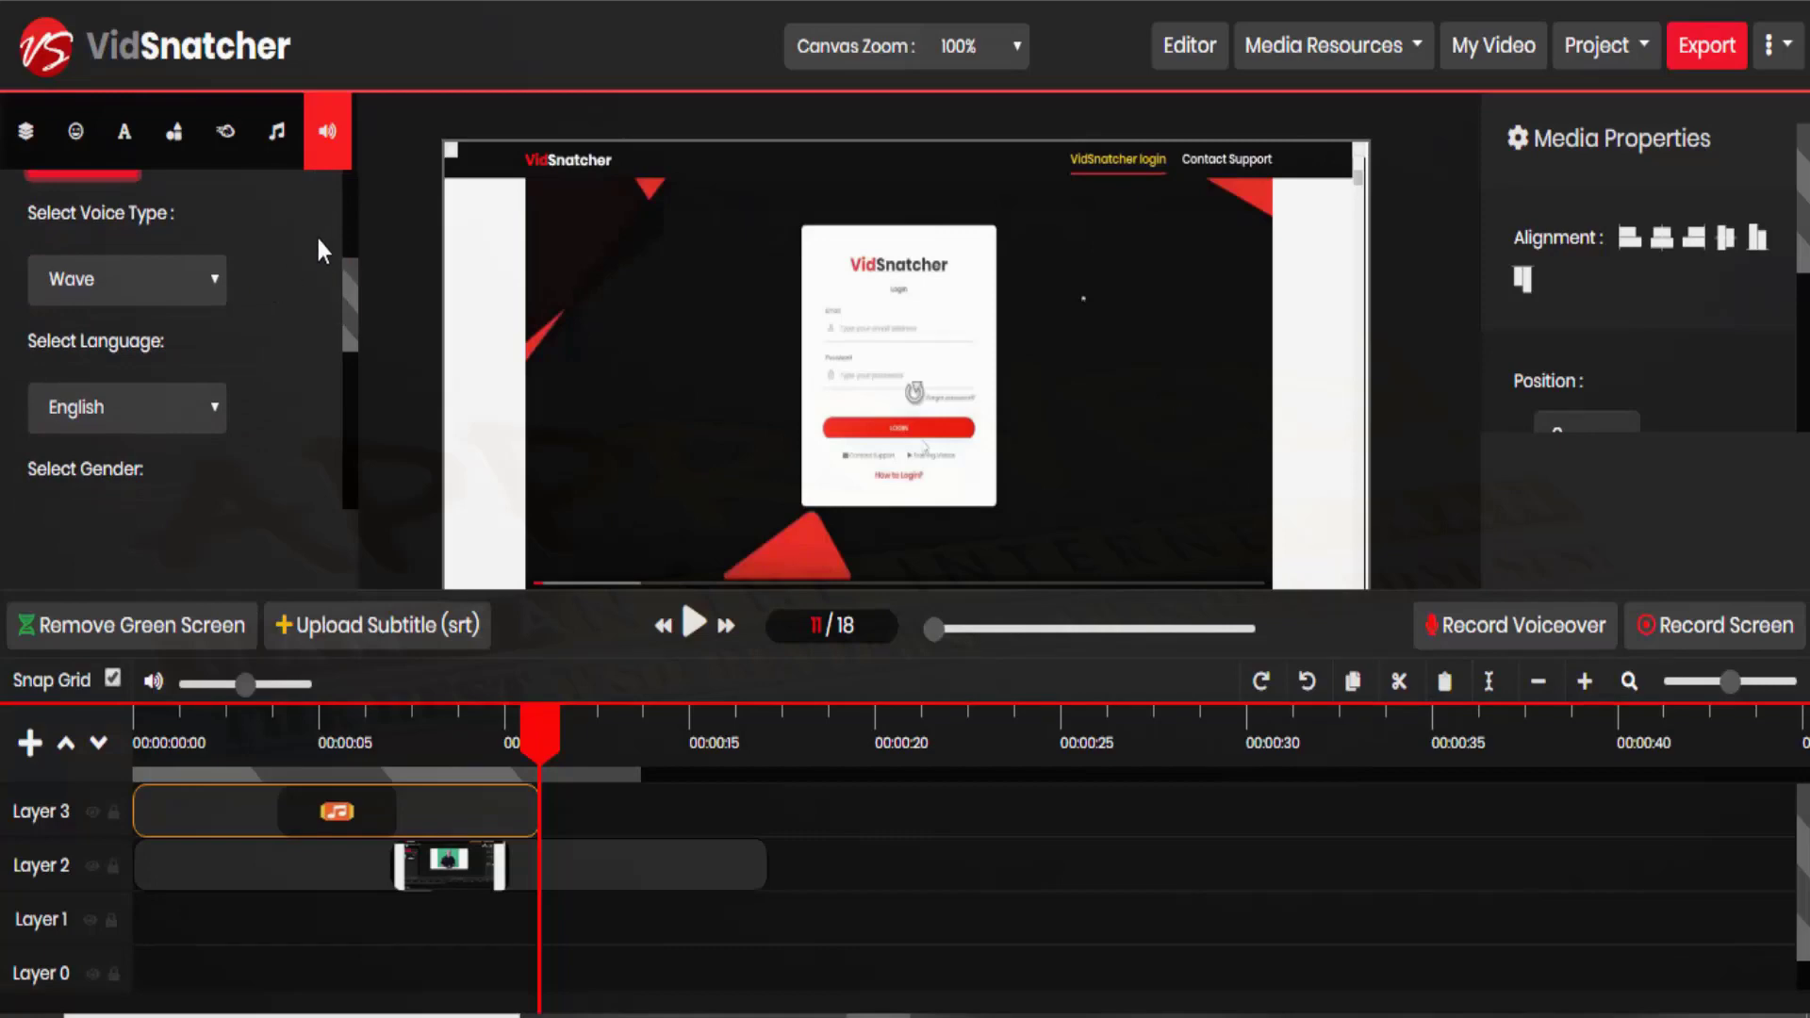
scroll(290, 247, up, 2)
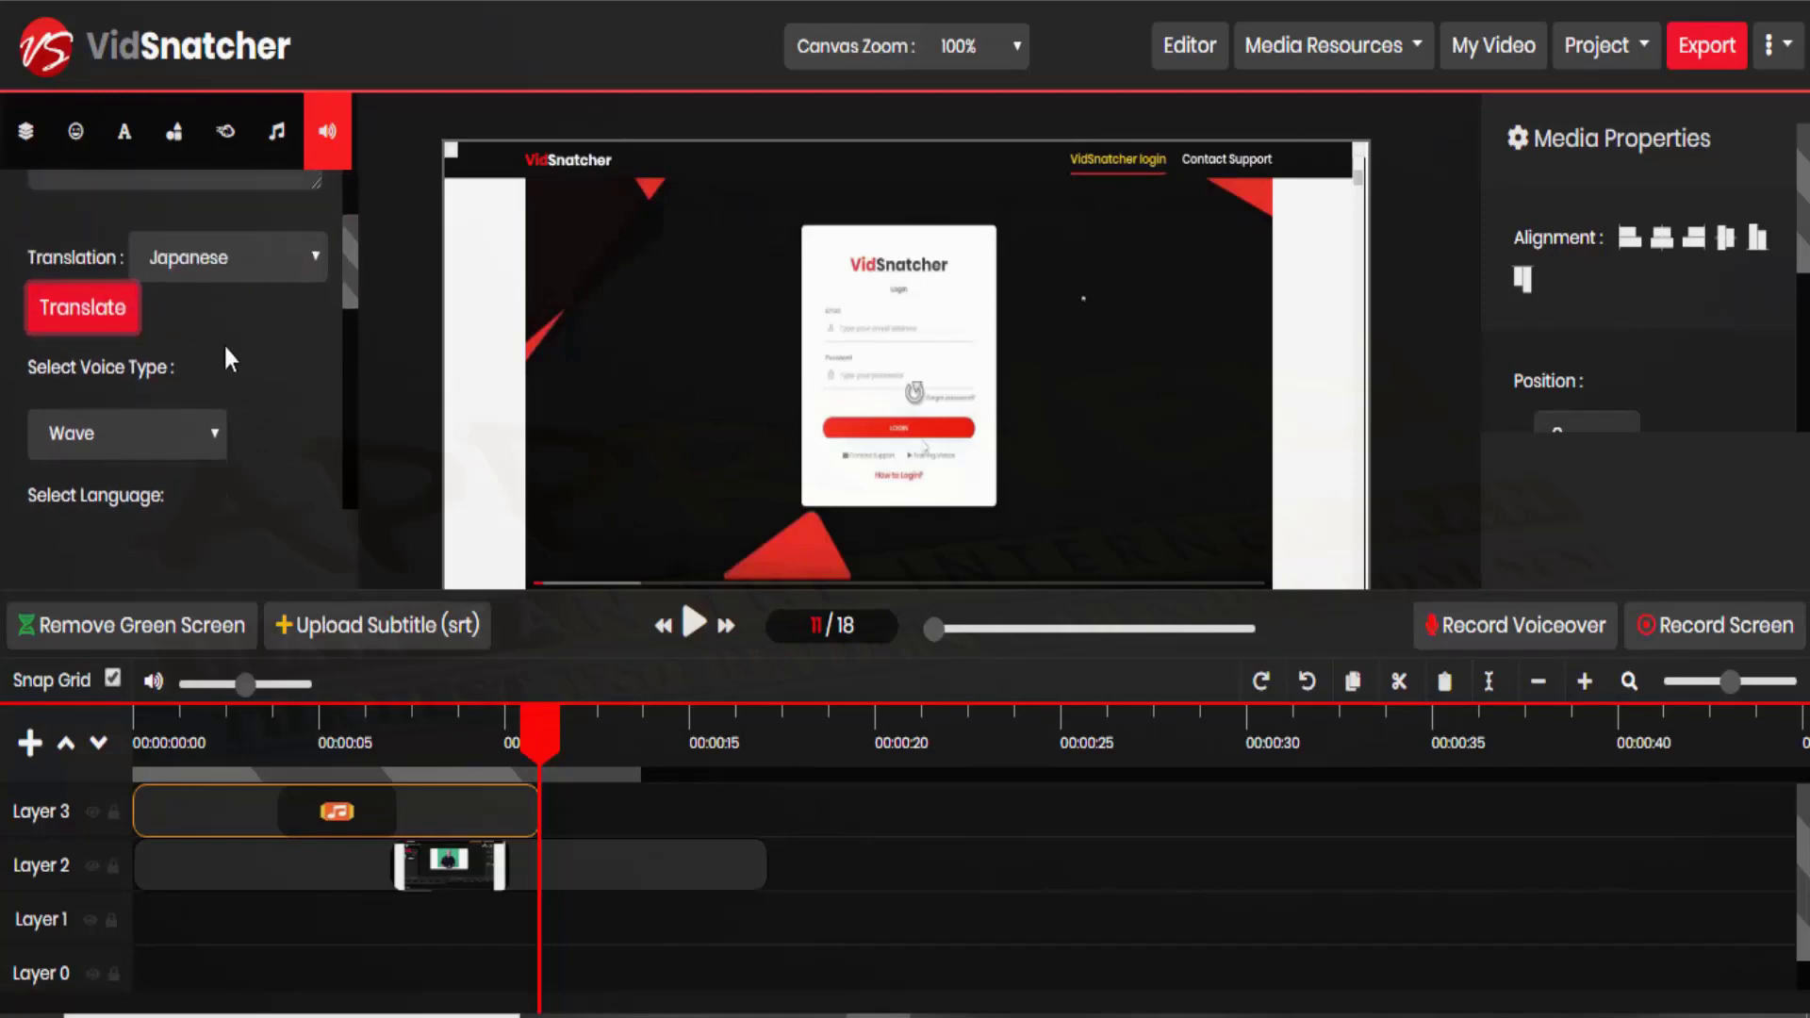
click(129, 429)
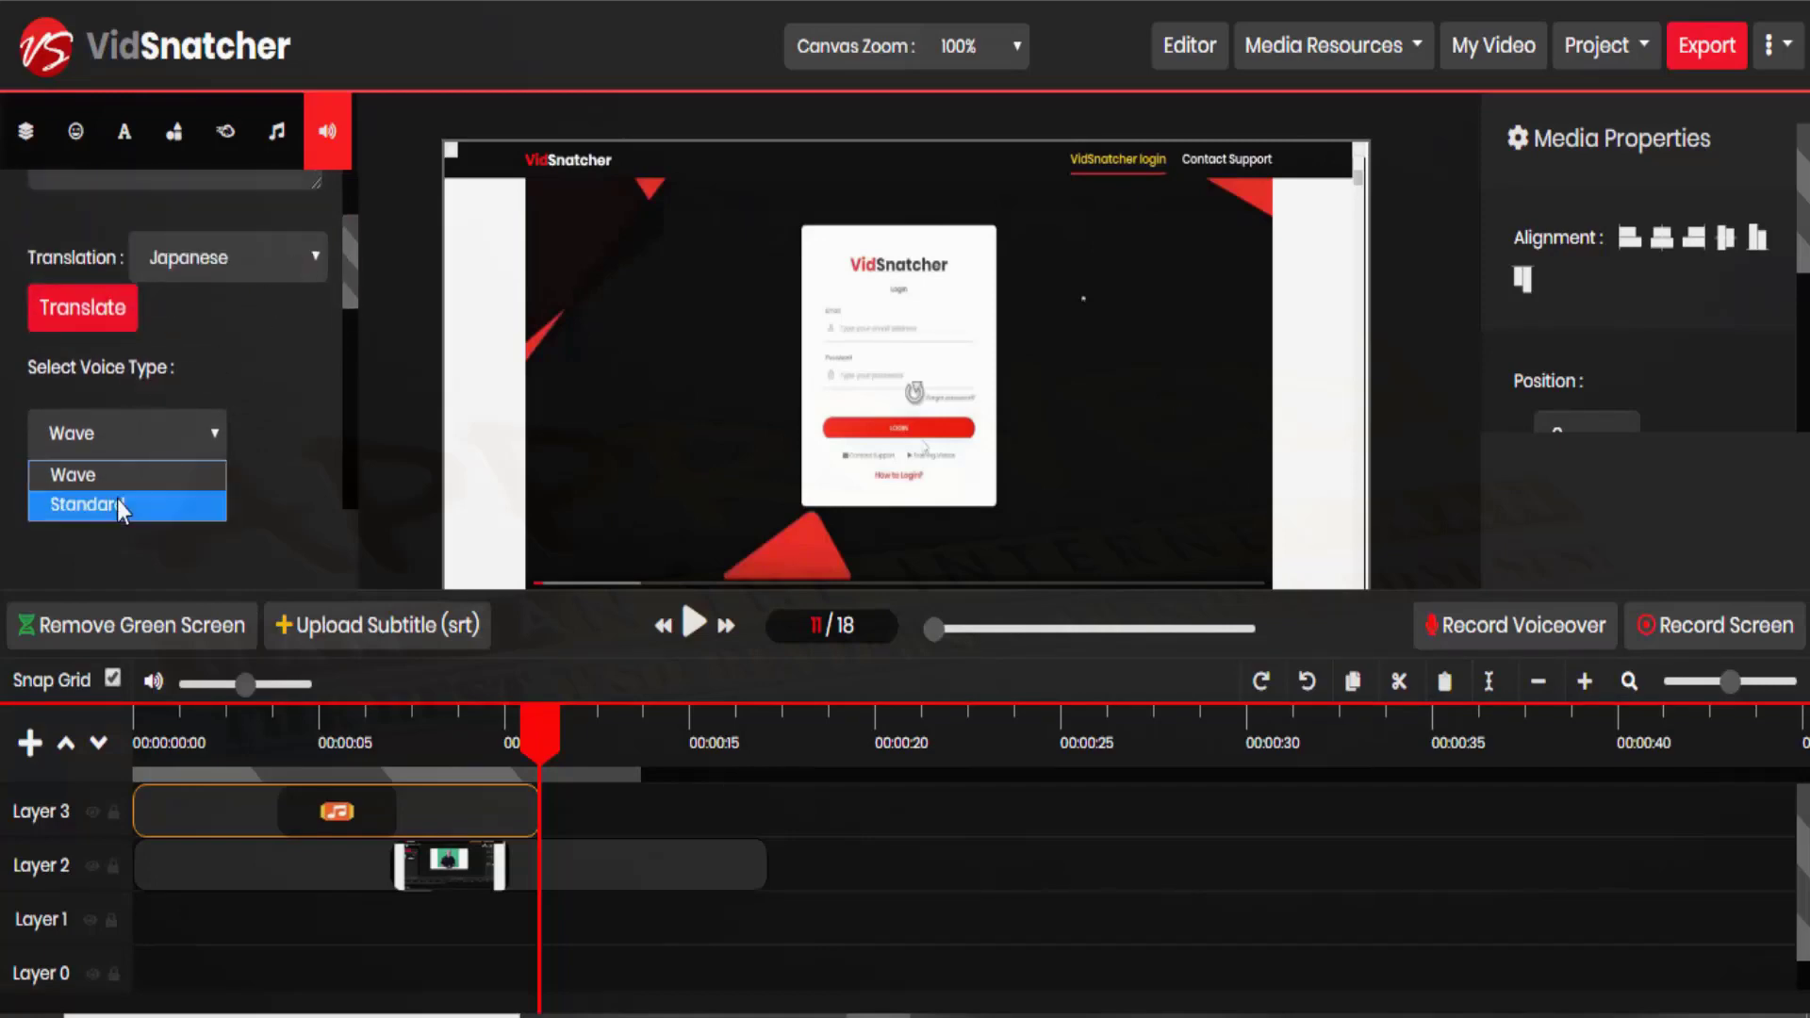
click(117, 504)
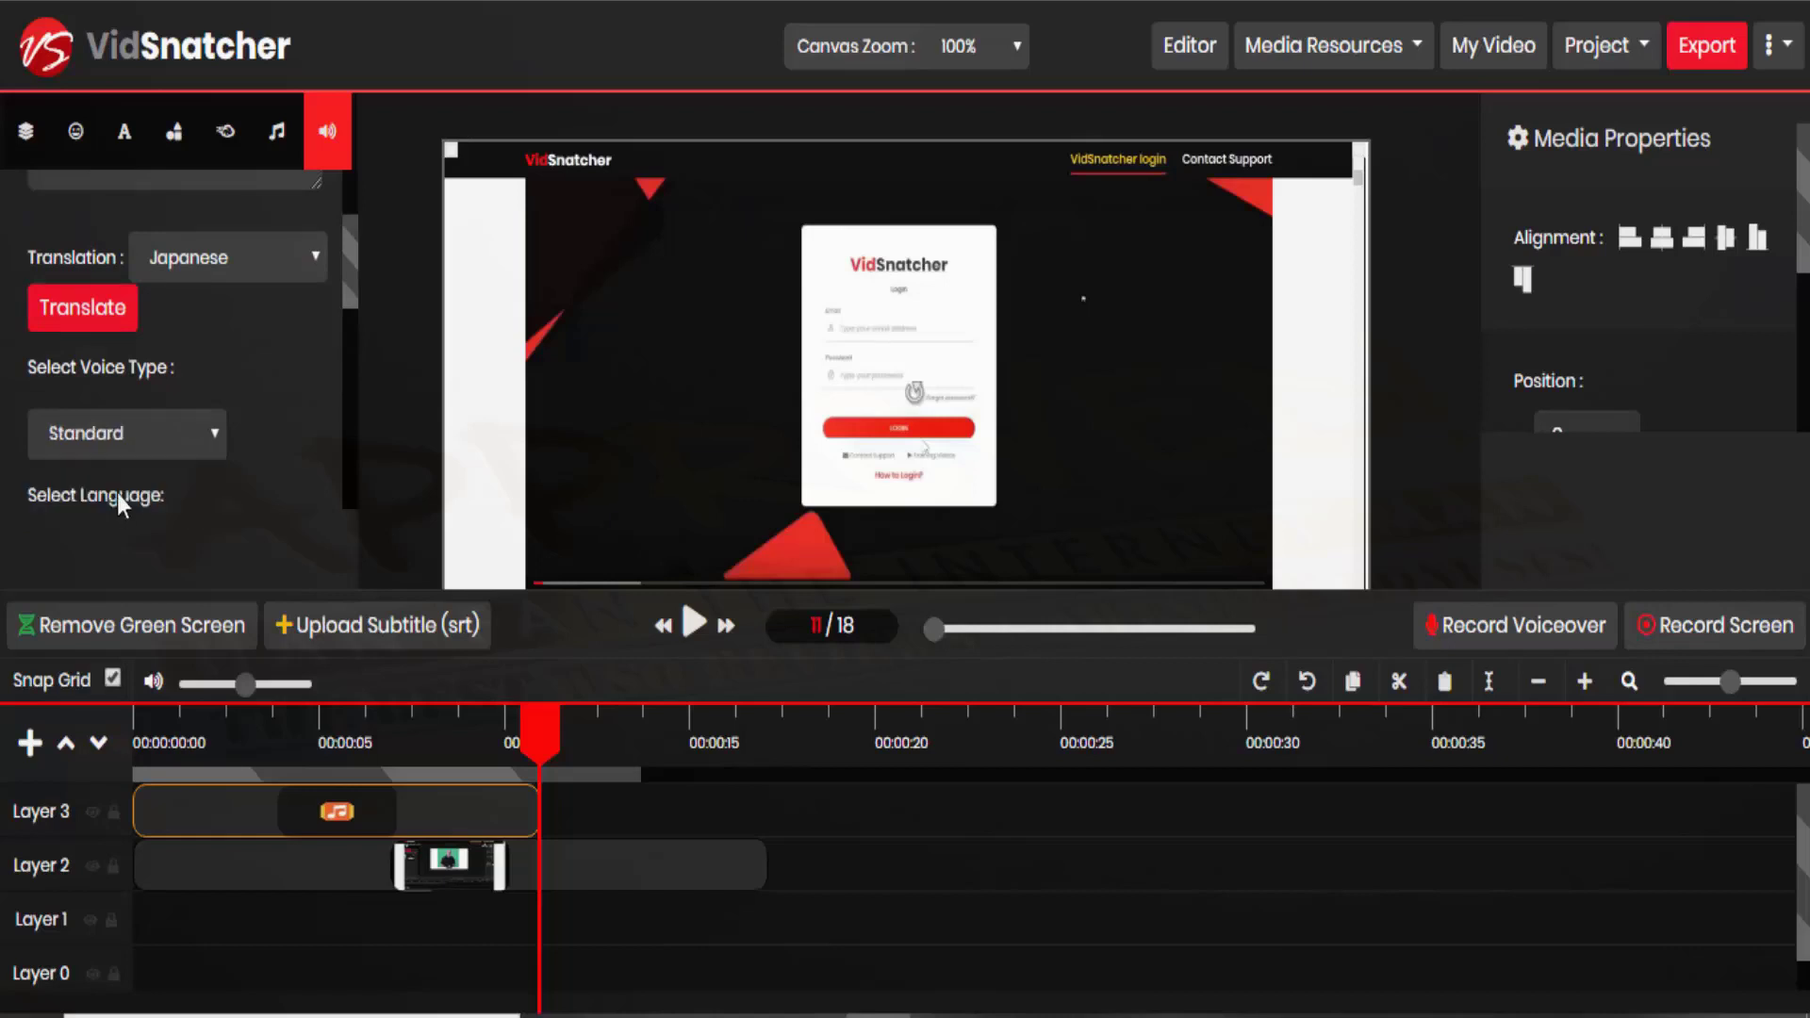
scroll(258, 377, down, 2)
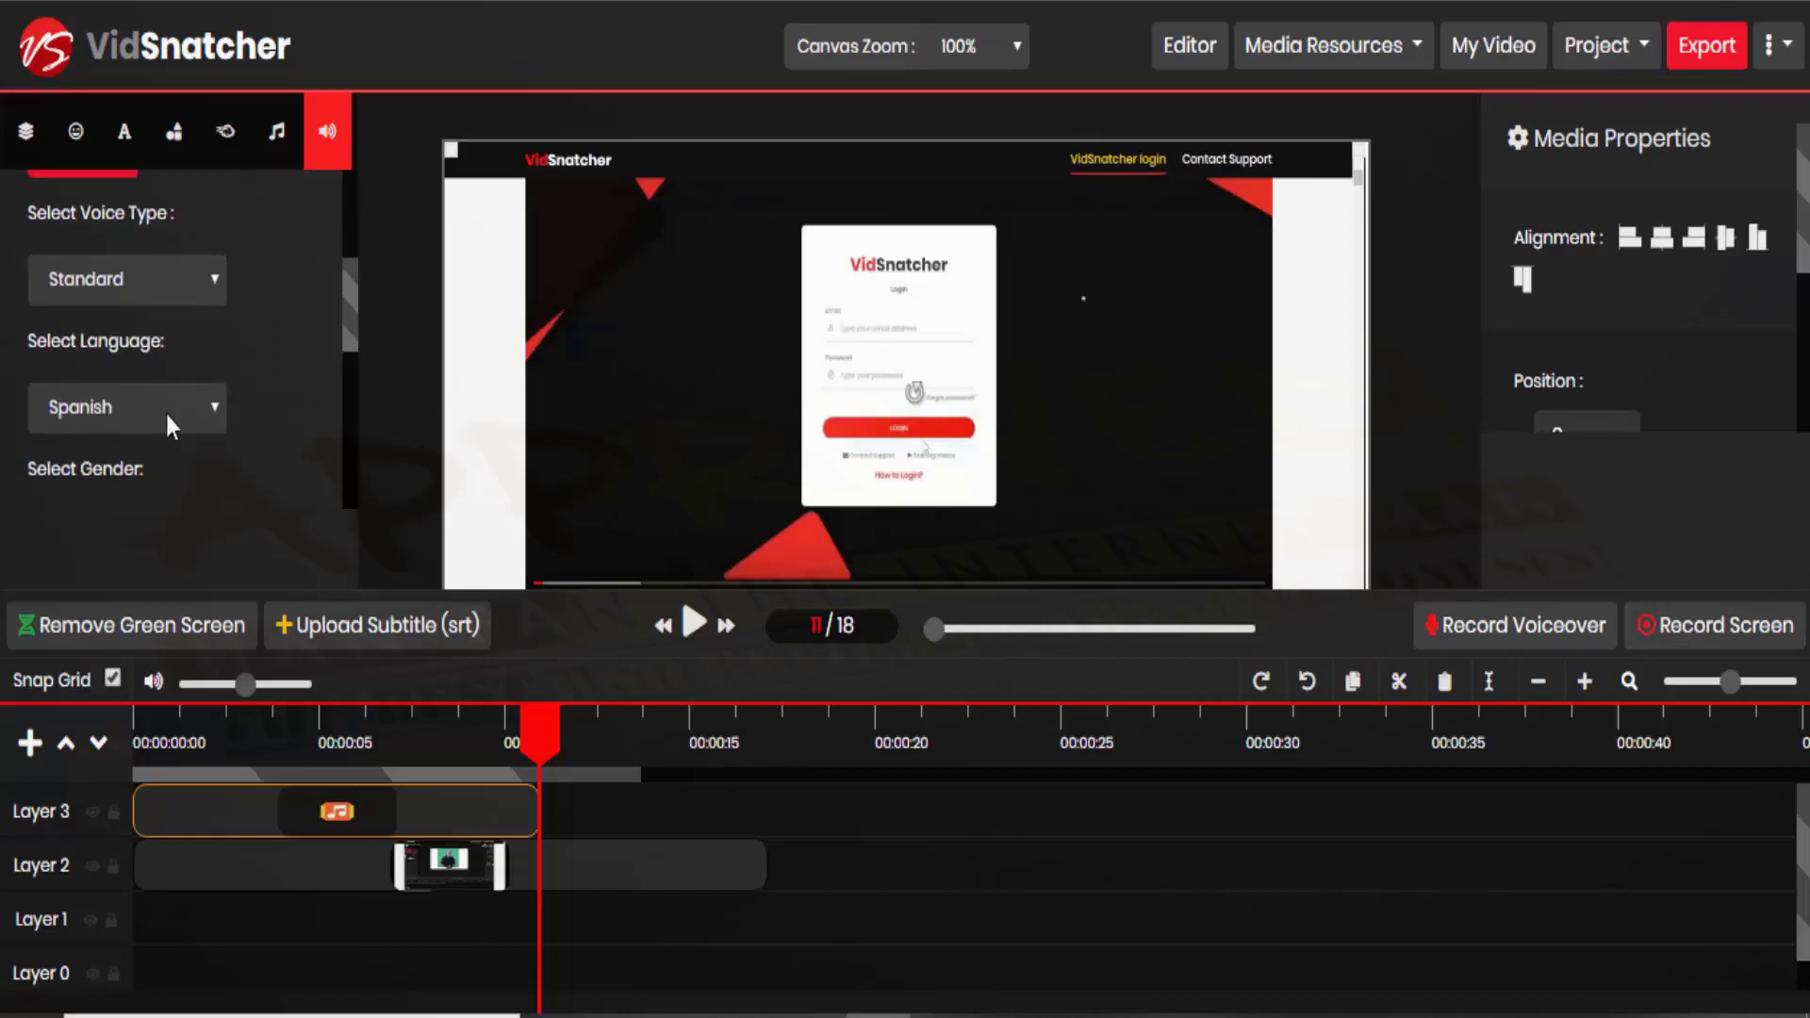
Set the text-to-speech voice language to Japanese and the gender to FEMALE
click(166, 416)
key(j)
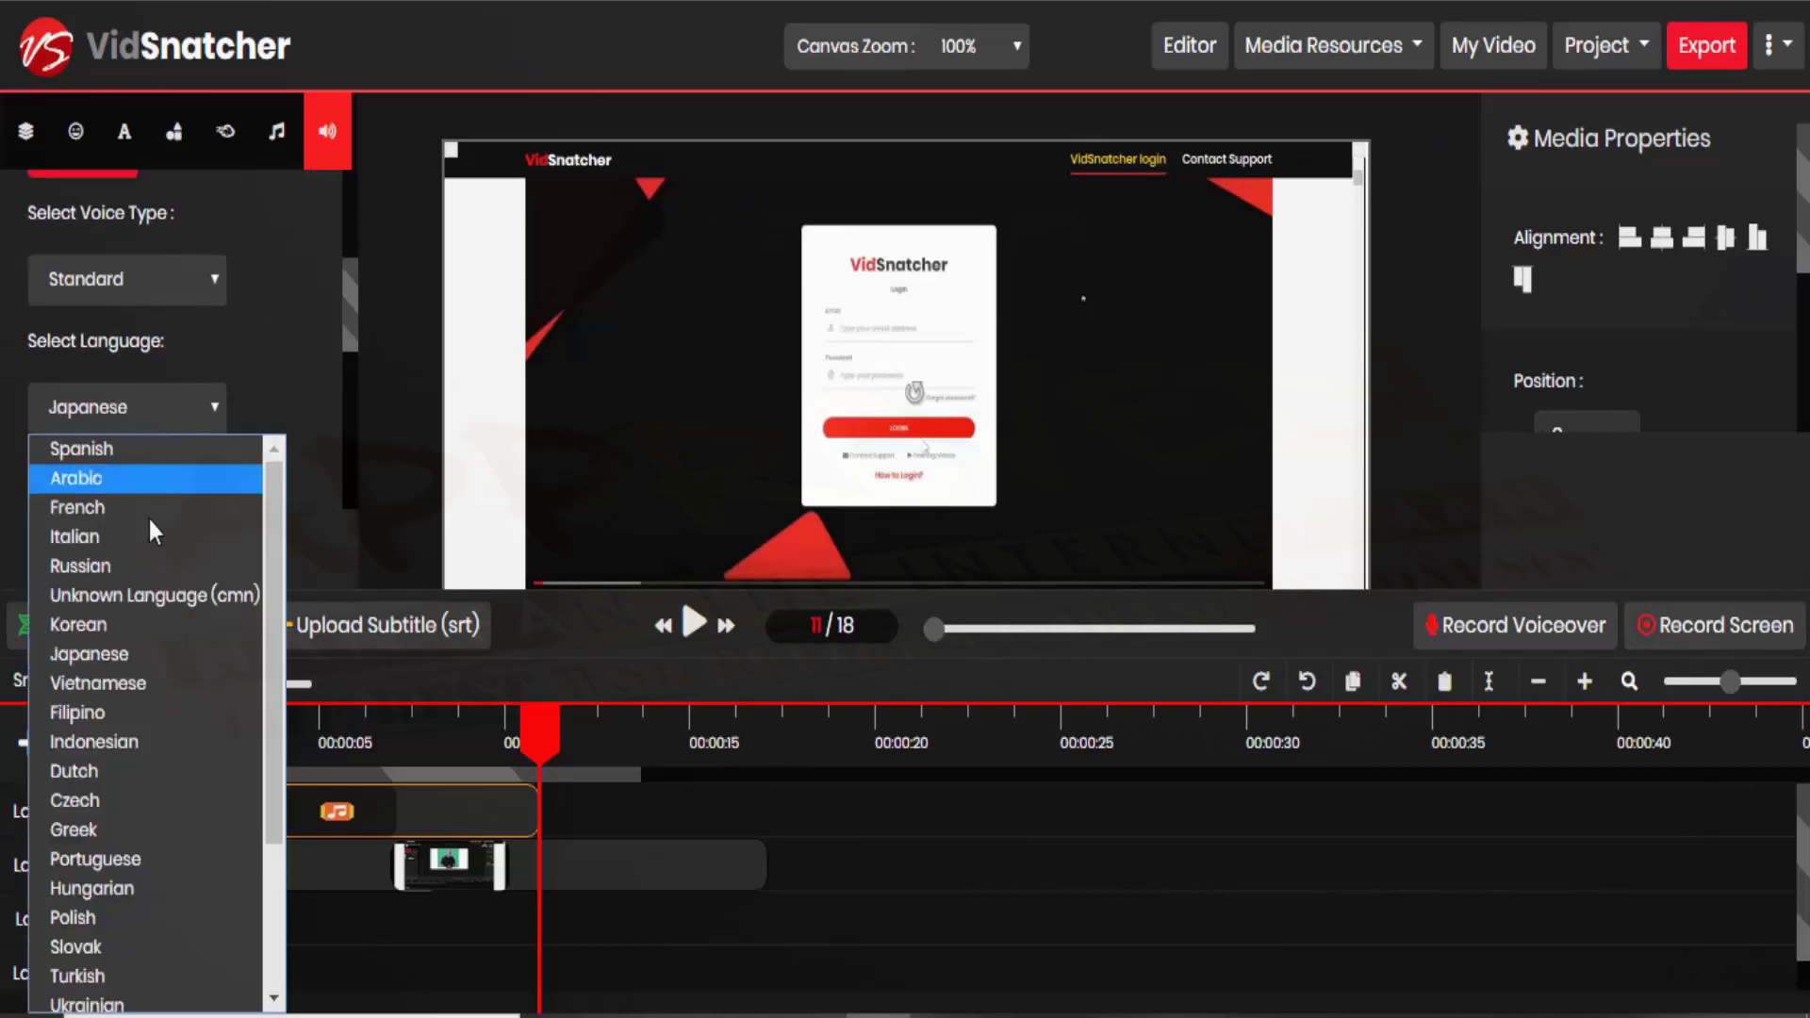
click(119, 653)
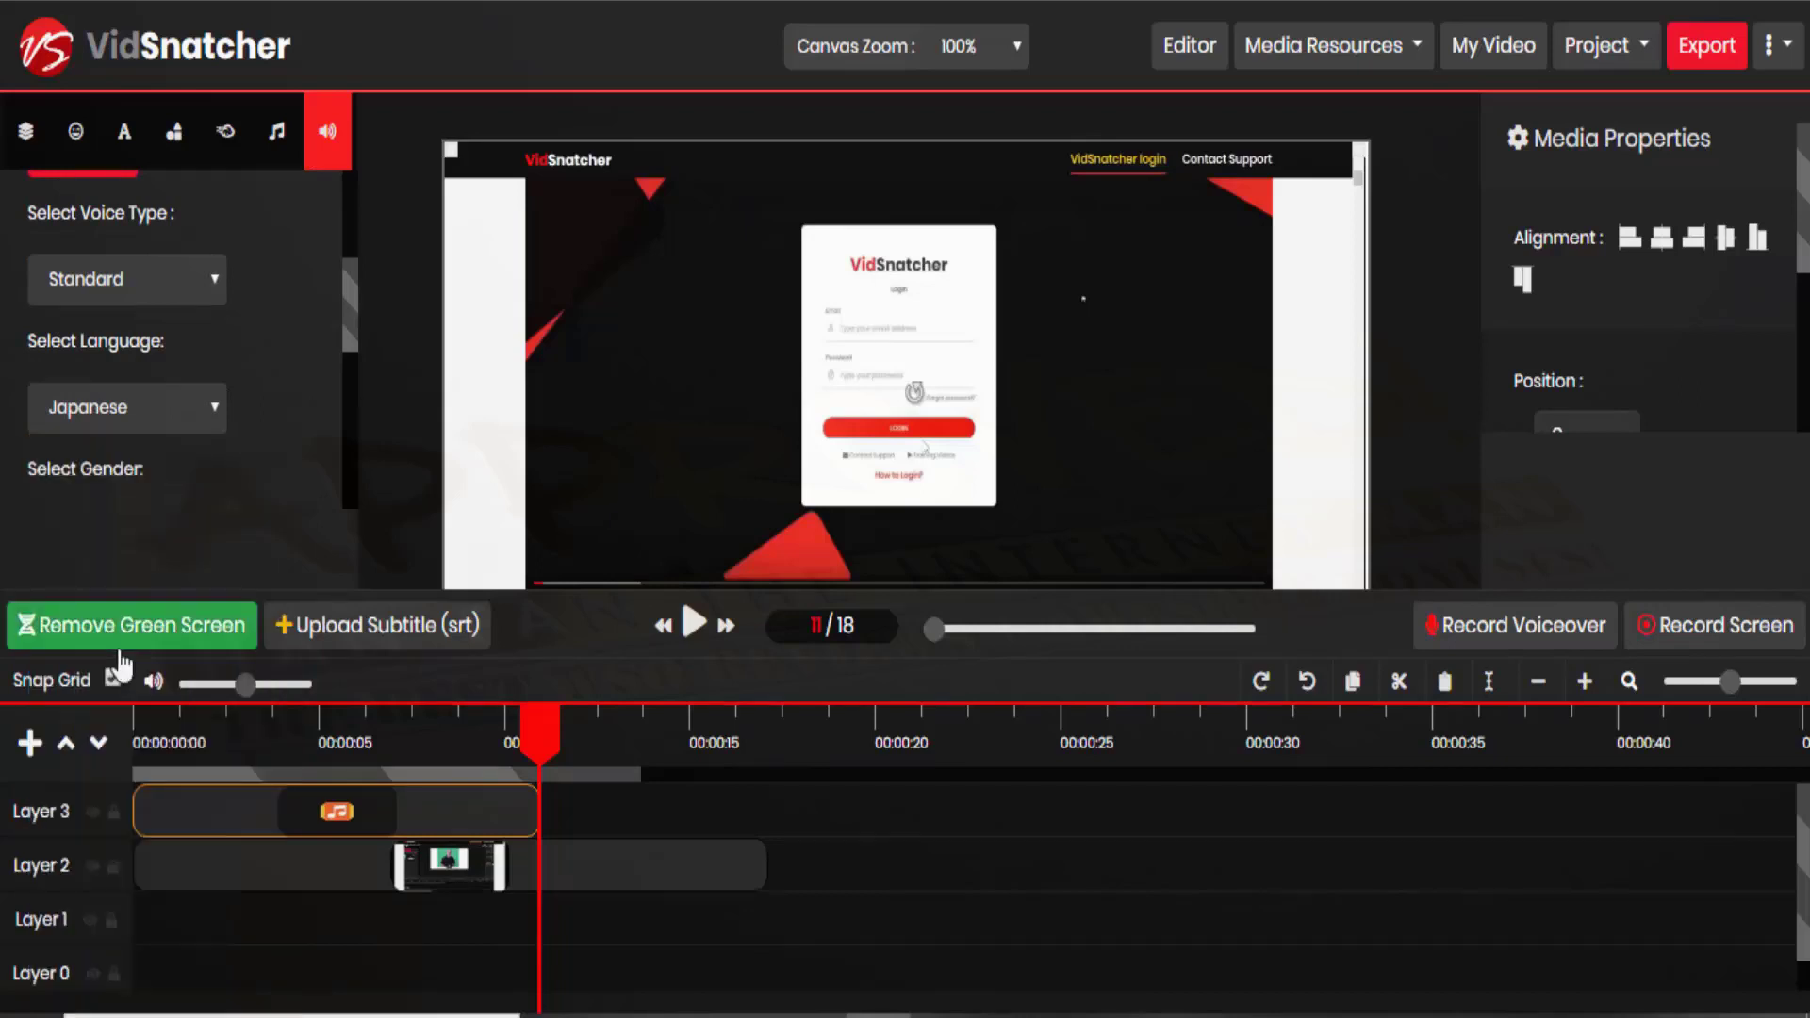
scroll(187, 443, down, 2)
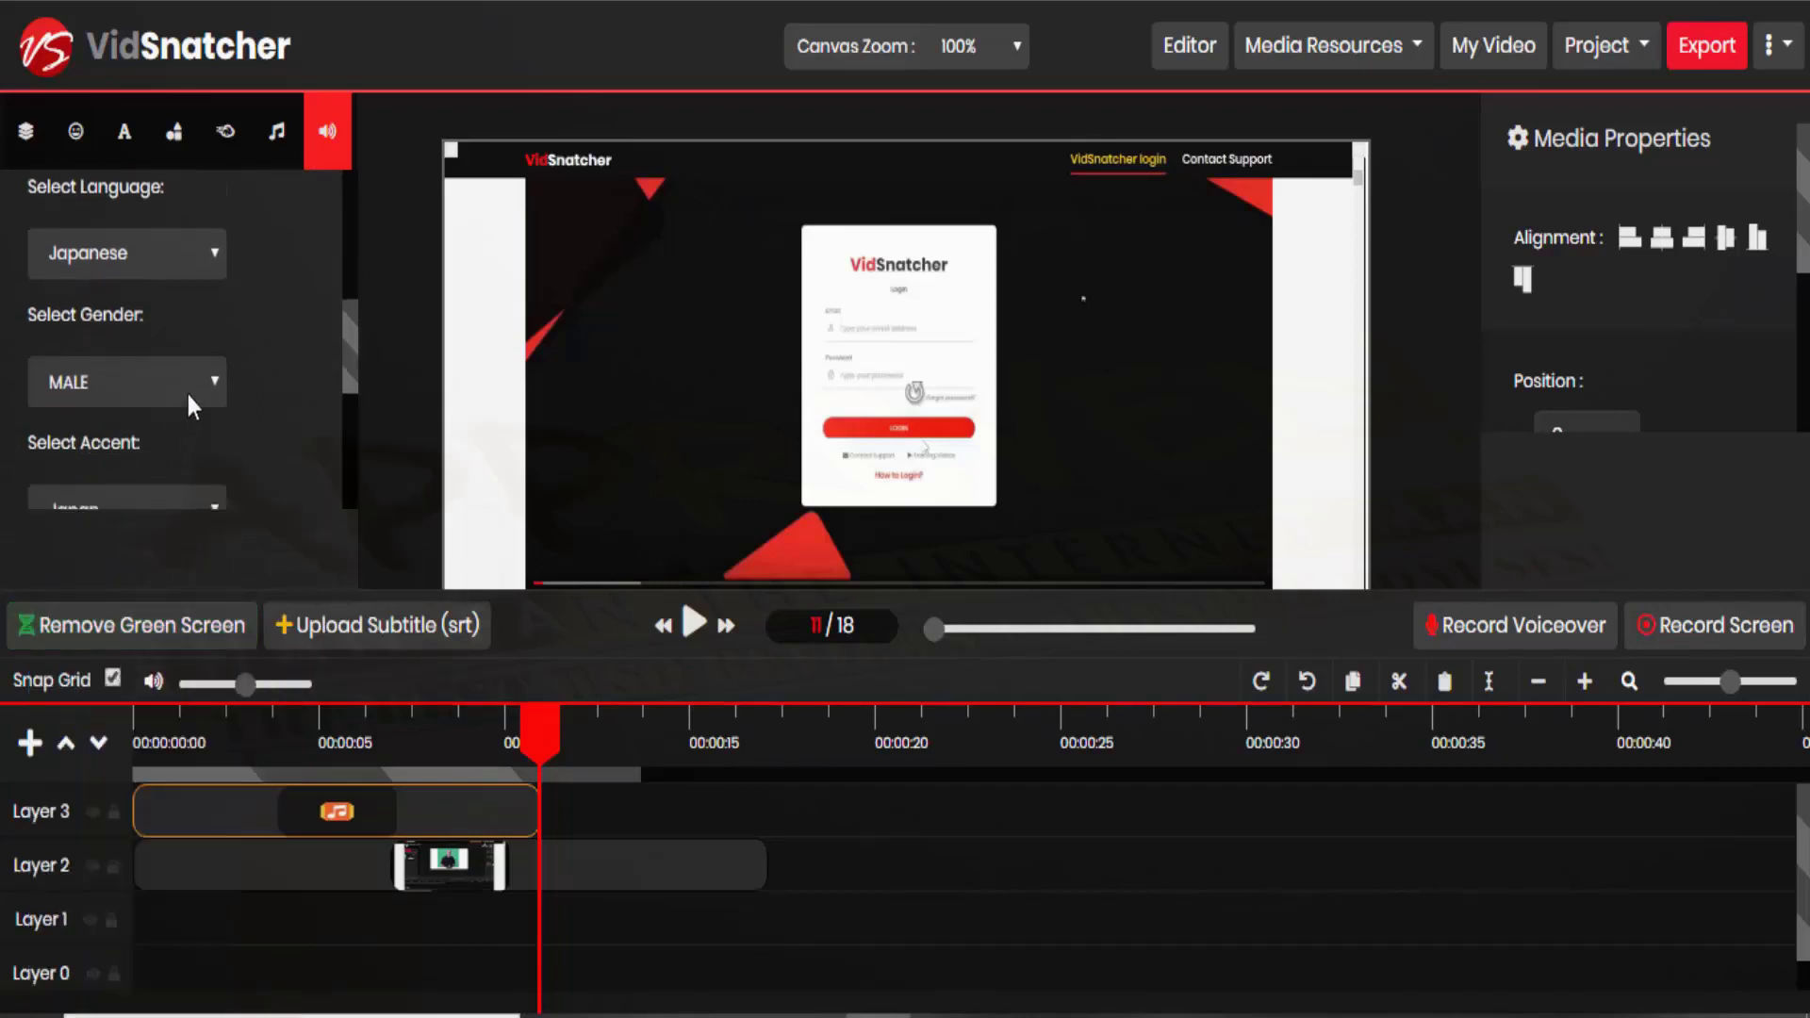
click(189, 404)
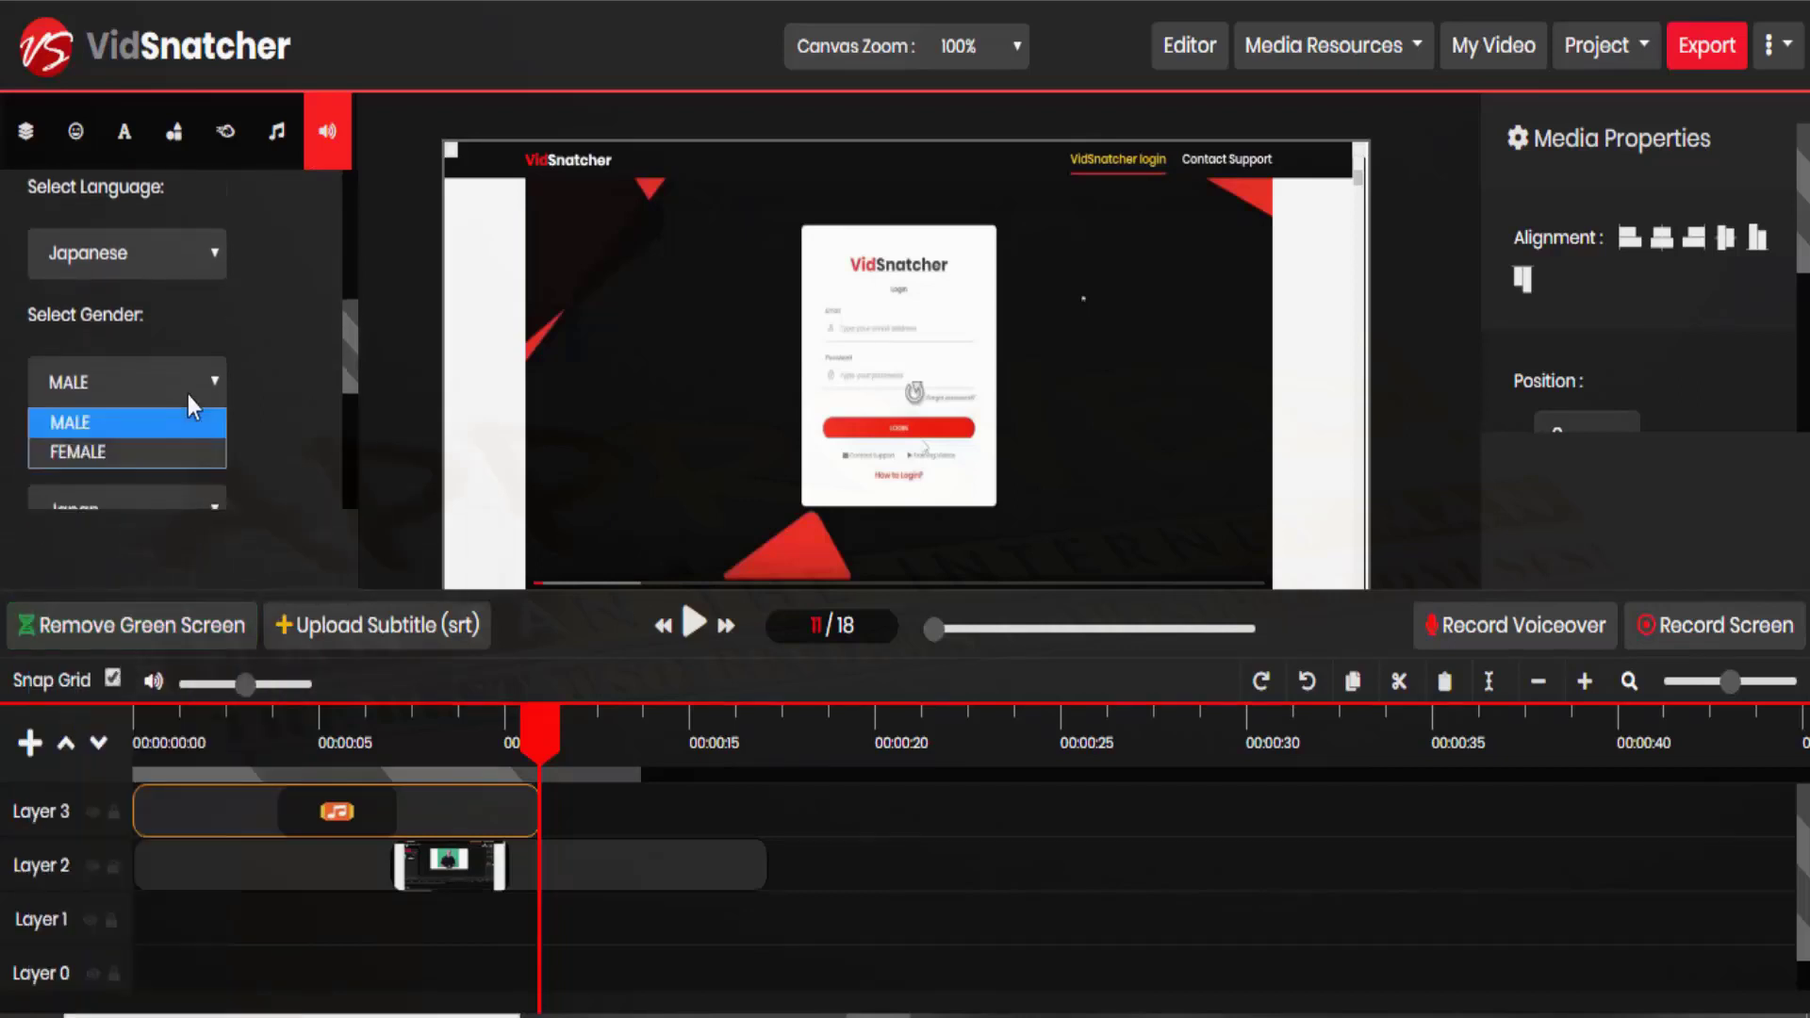
click(98, 450)
Keep Japan as the voice accent and search for matching voices
scroll(134, 424, down, 2)
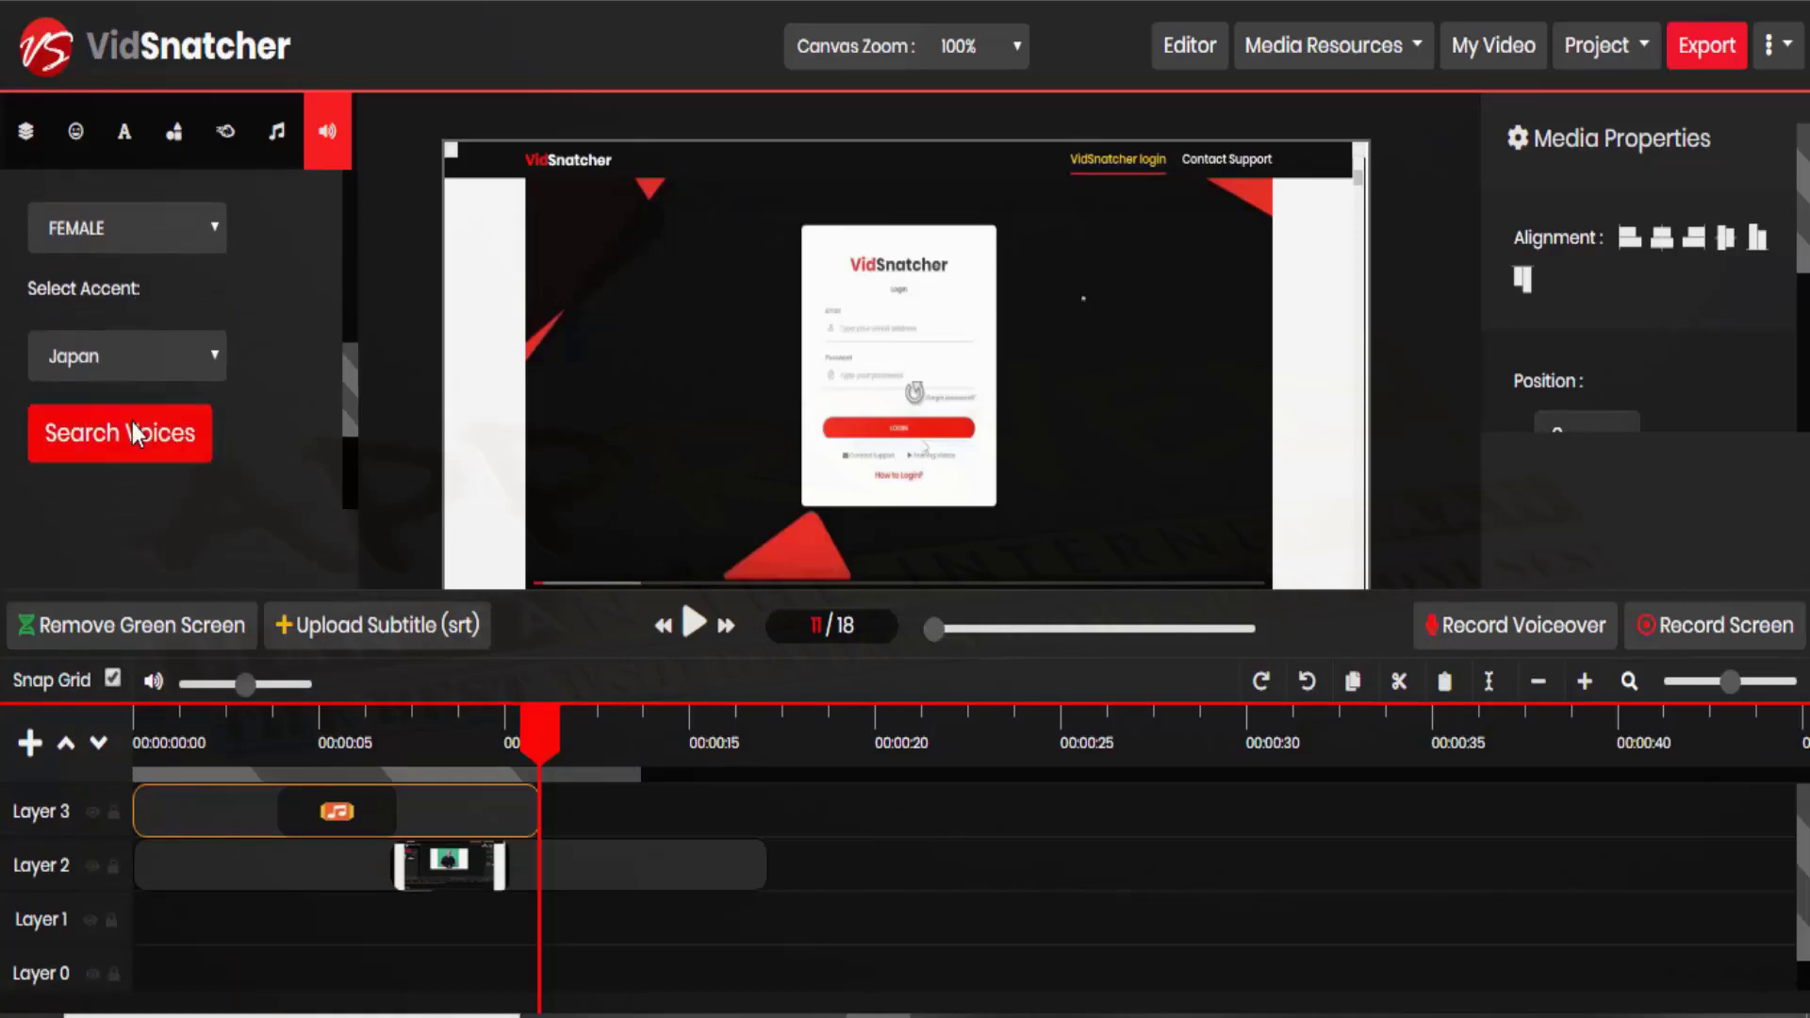
click(146, 362)
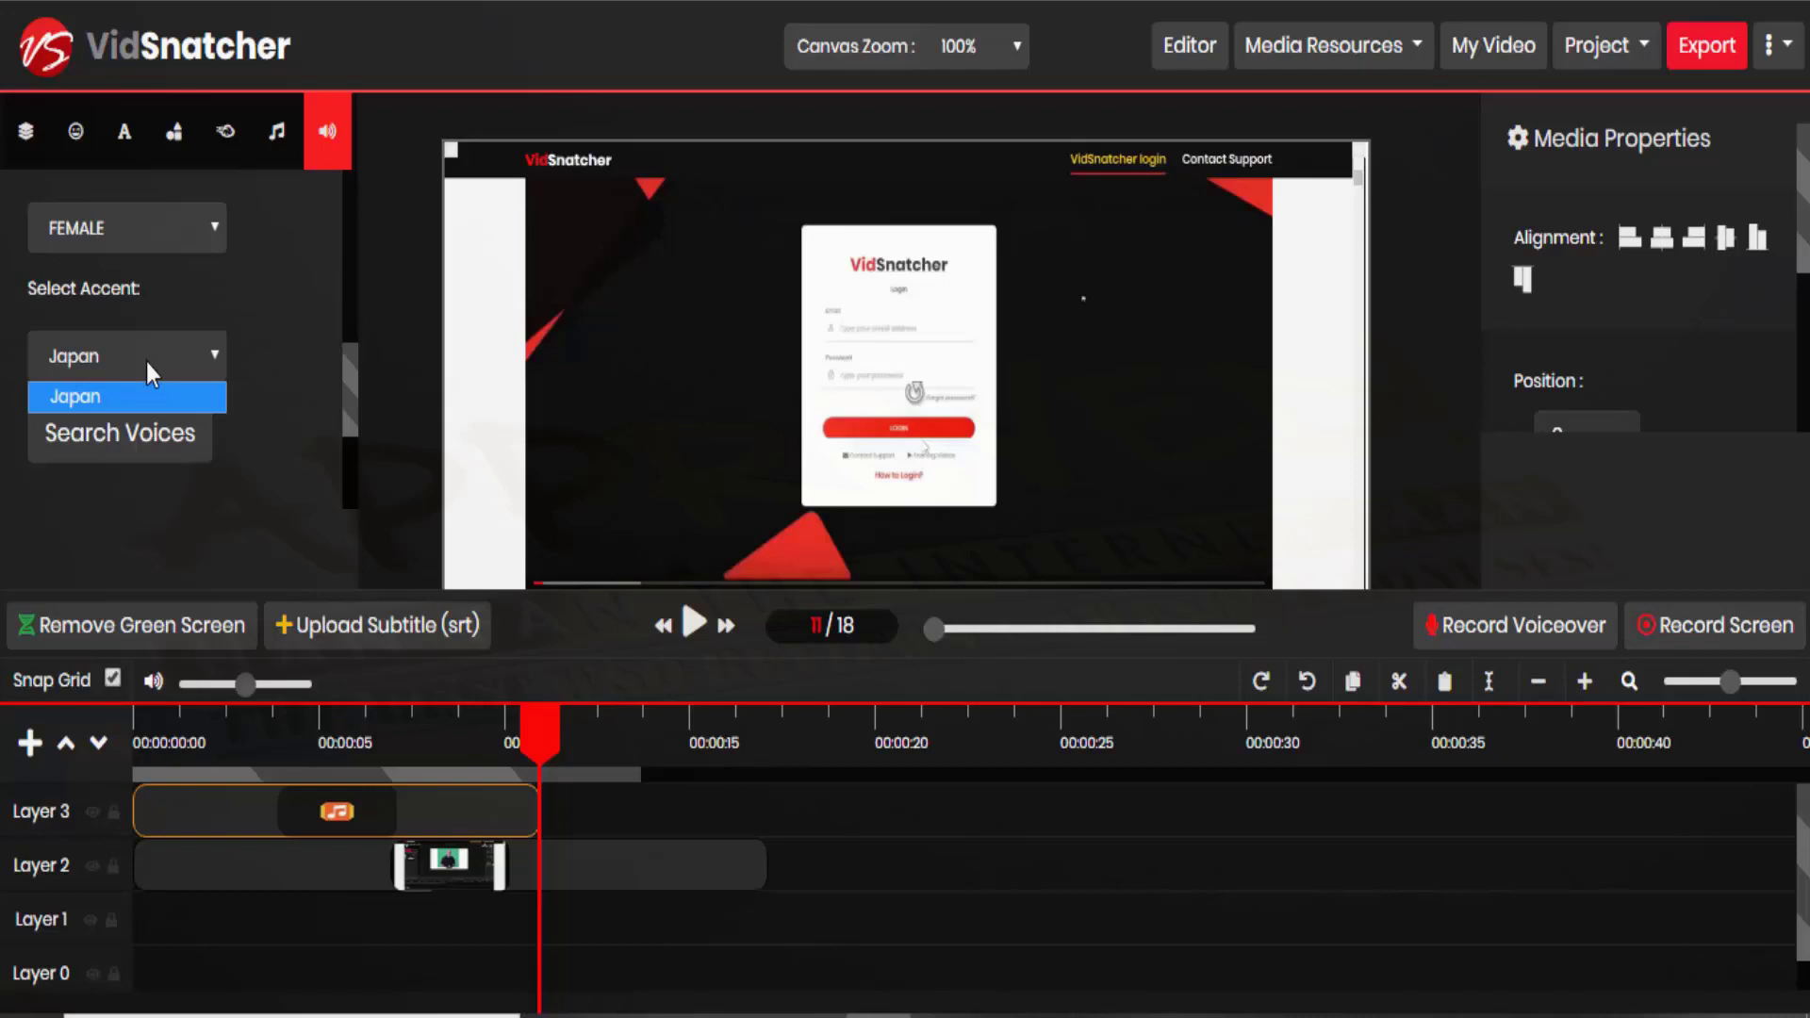
click(147, 364)
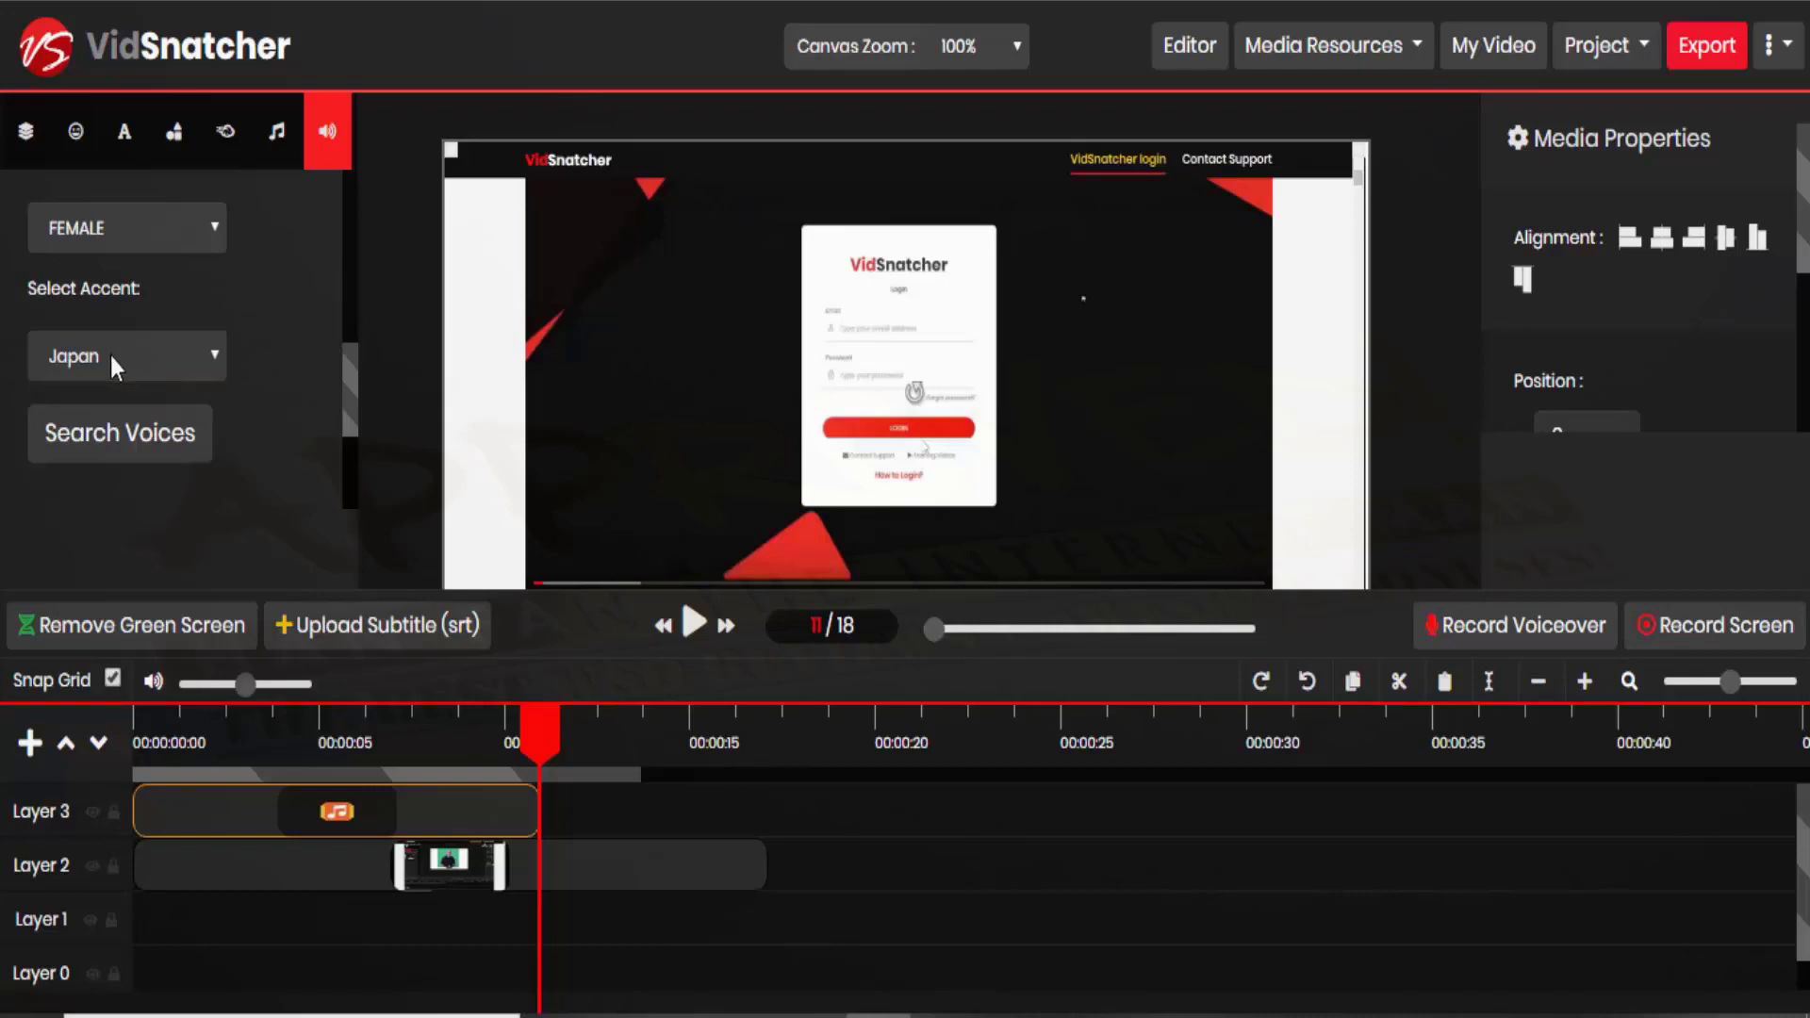
click(115, 443)
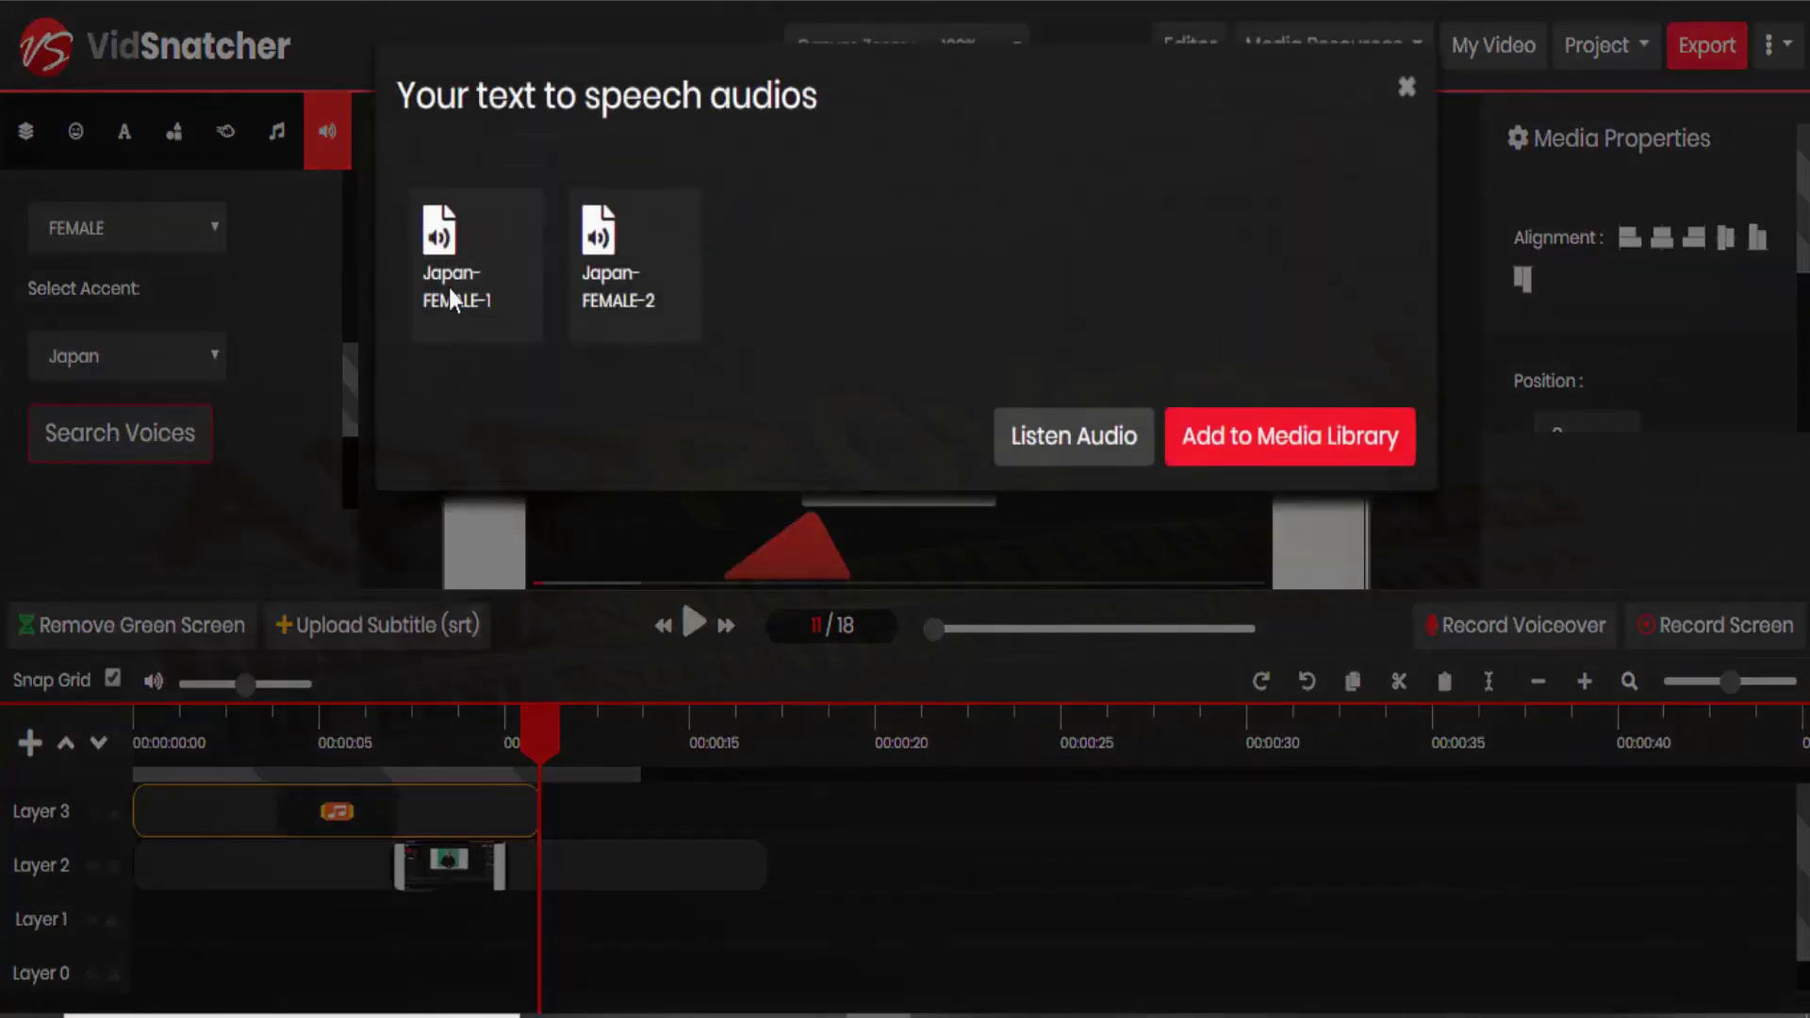
Listen to the generated Japan-FEMALE-2 and Japan-FEMALE-1 text-to-speech audios to compare the voices
click(451, 301)
click(629, 301)
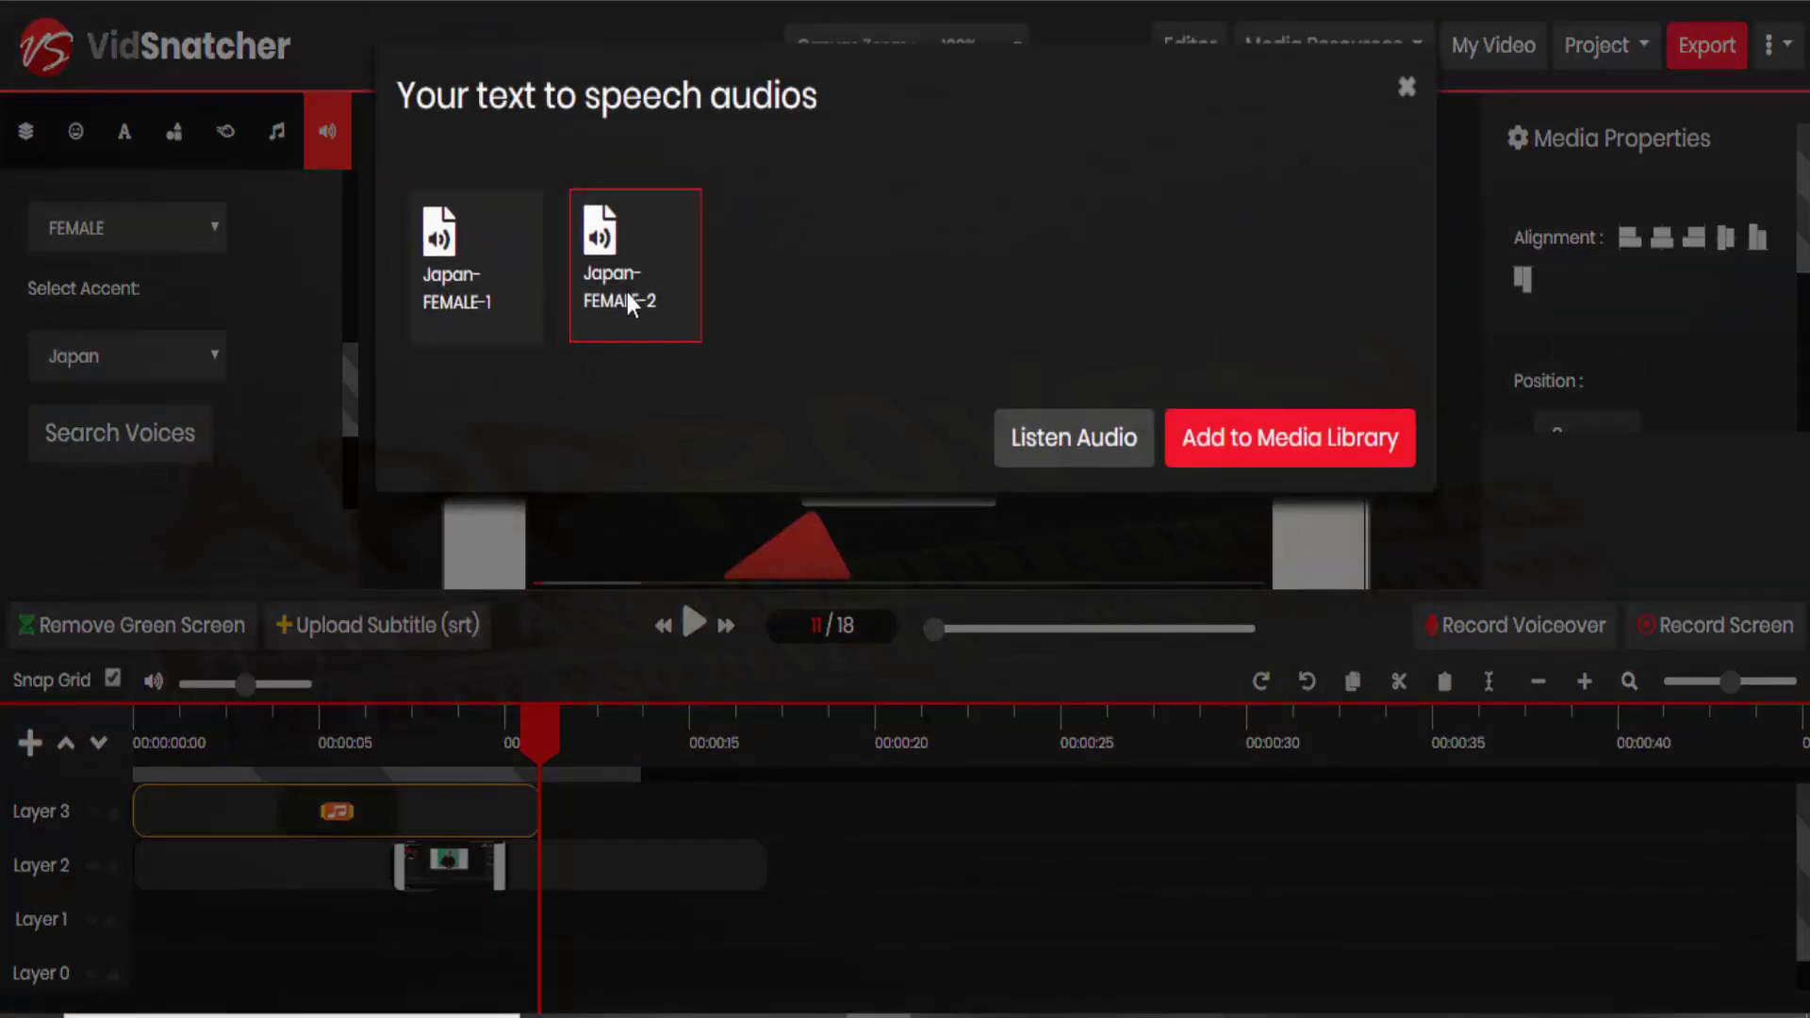
click(1050, 466)
click(504, 296)
click(1050, 433)
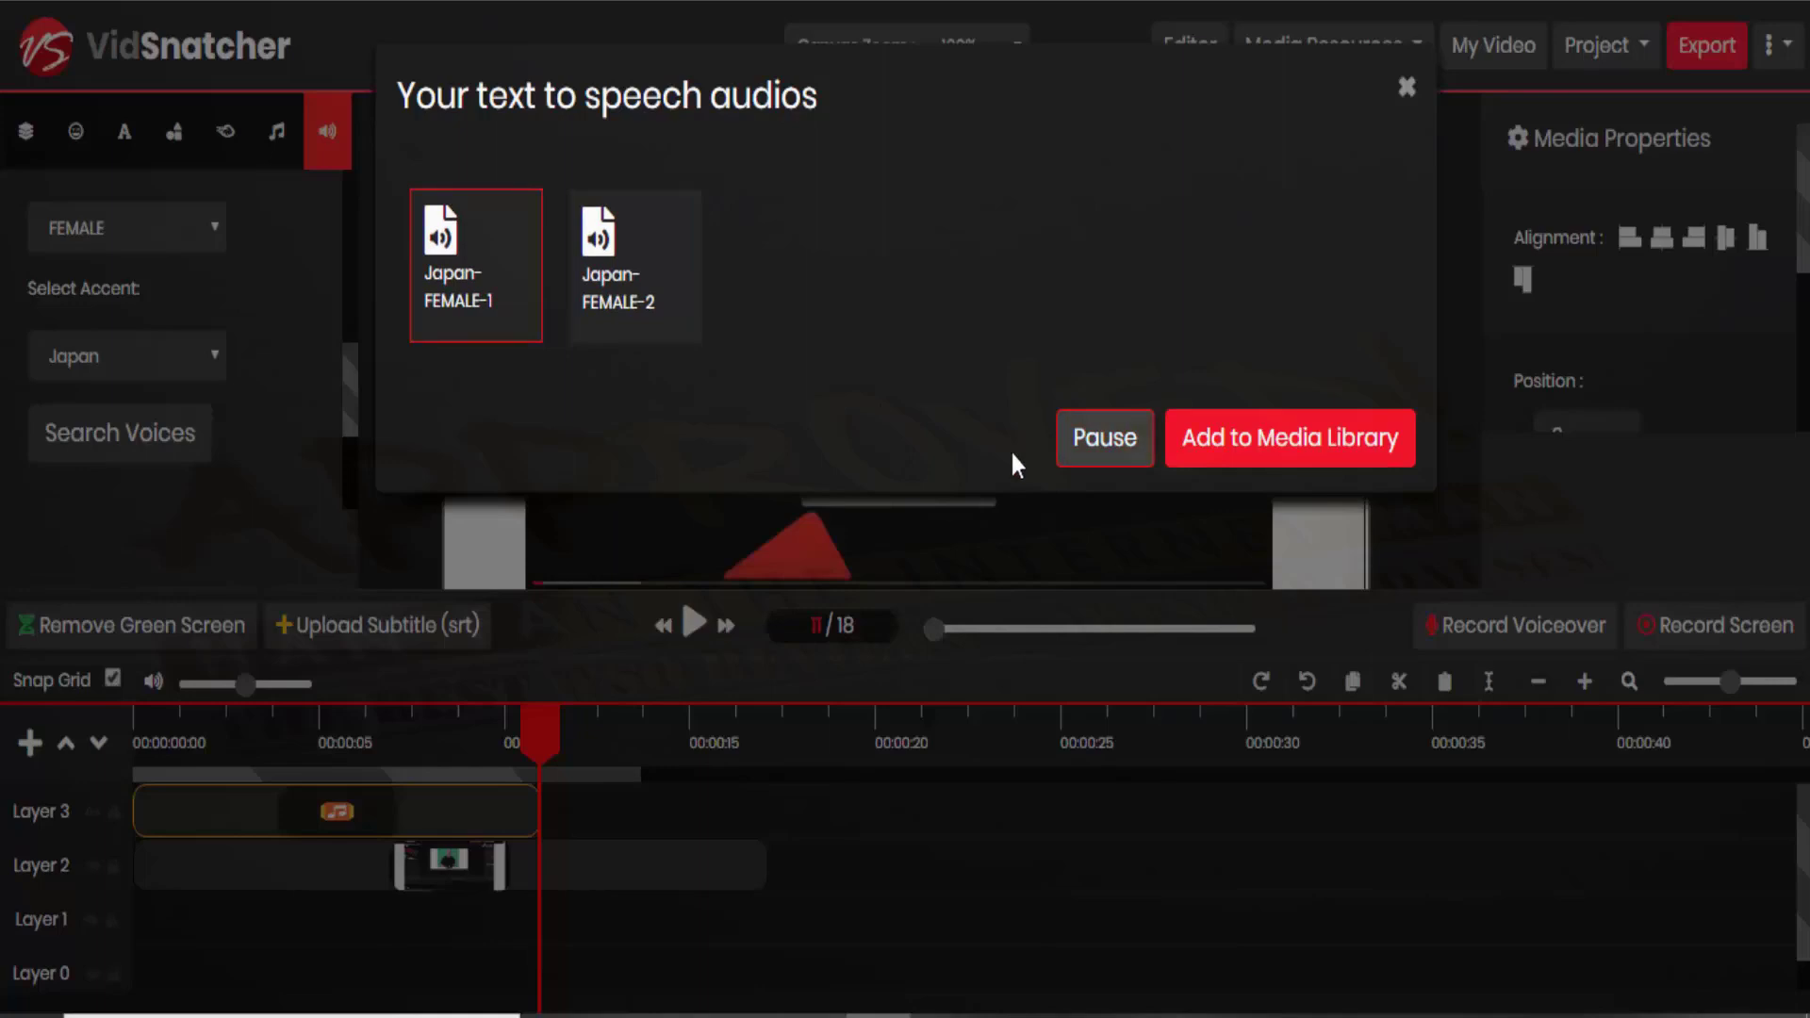
Add the Japan-FEMALE-2 audio to the media library and locate it among the project's media
click(618, 295)
click(1257, 452)
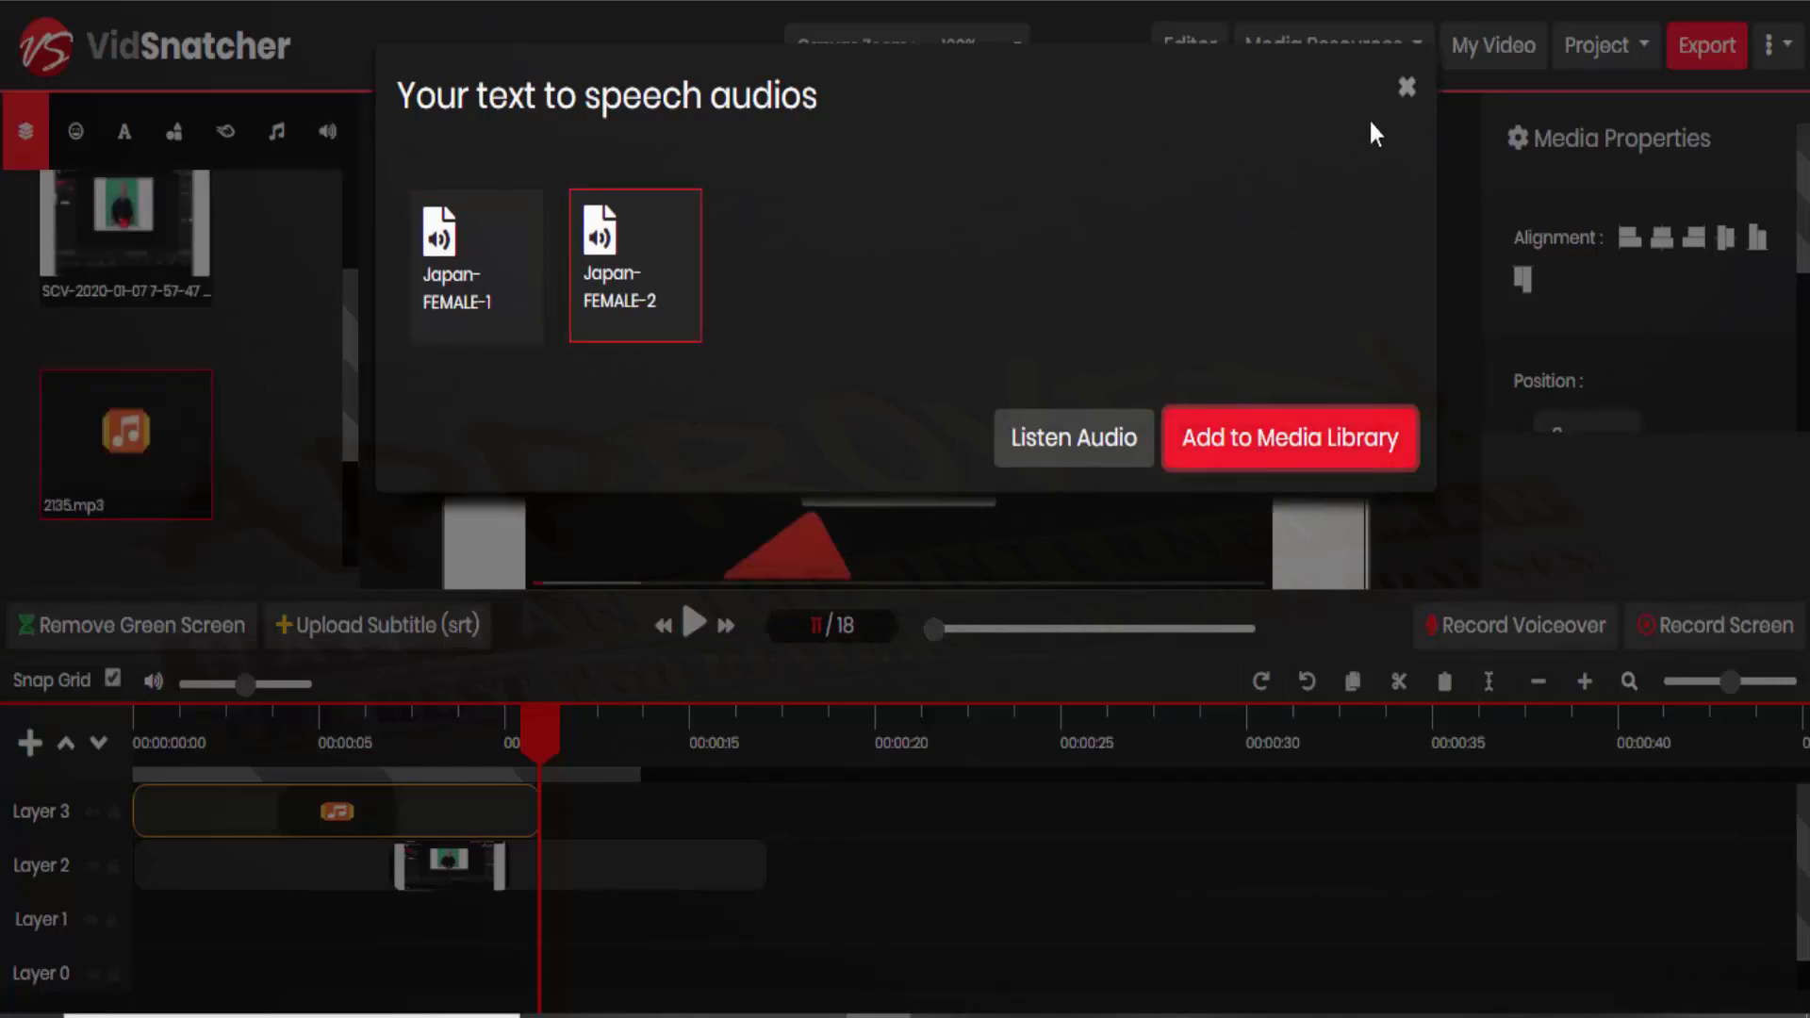
click(1406, 88)
scroll(290, 354, down, 3)
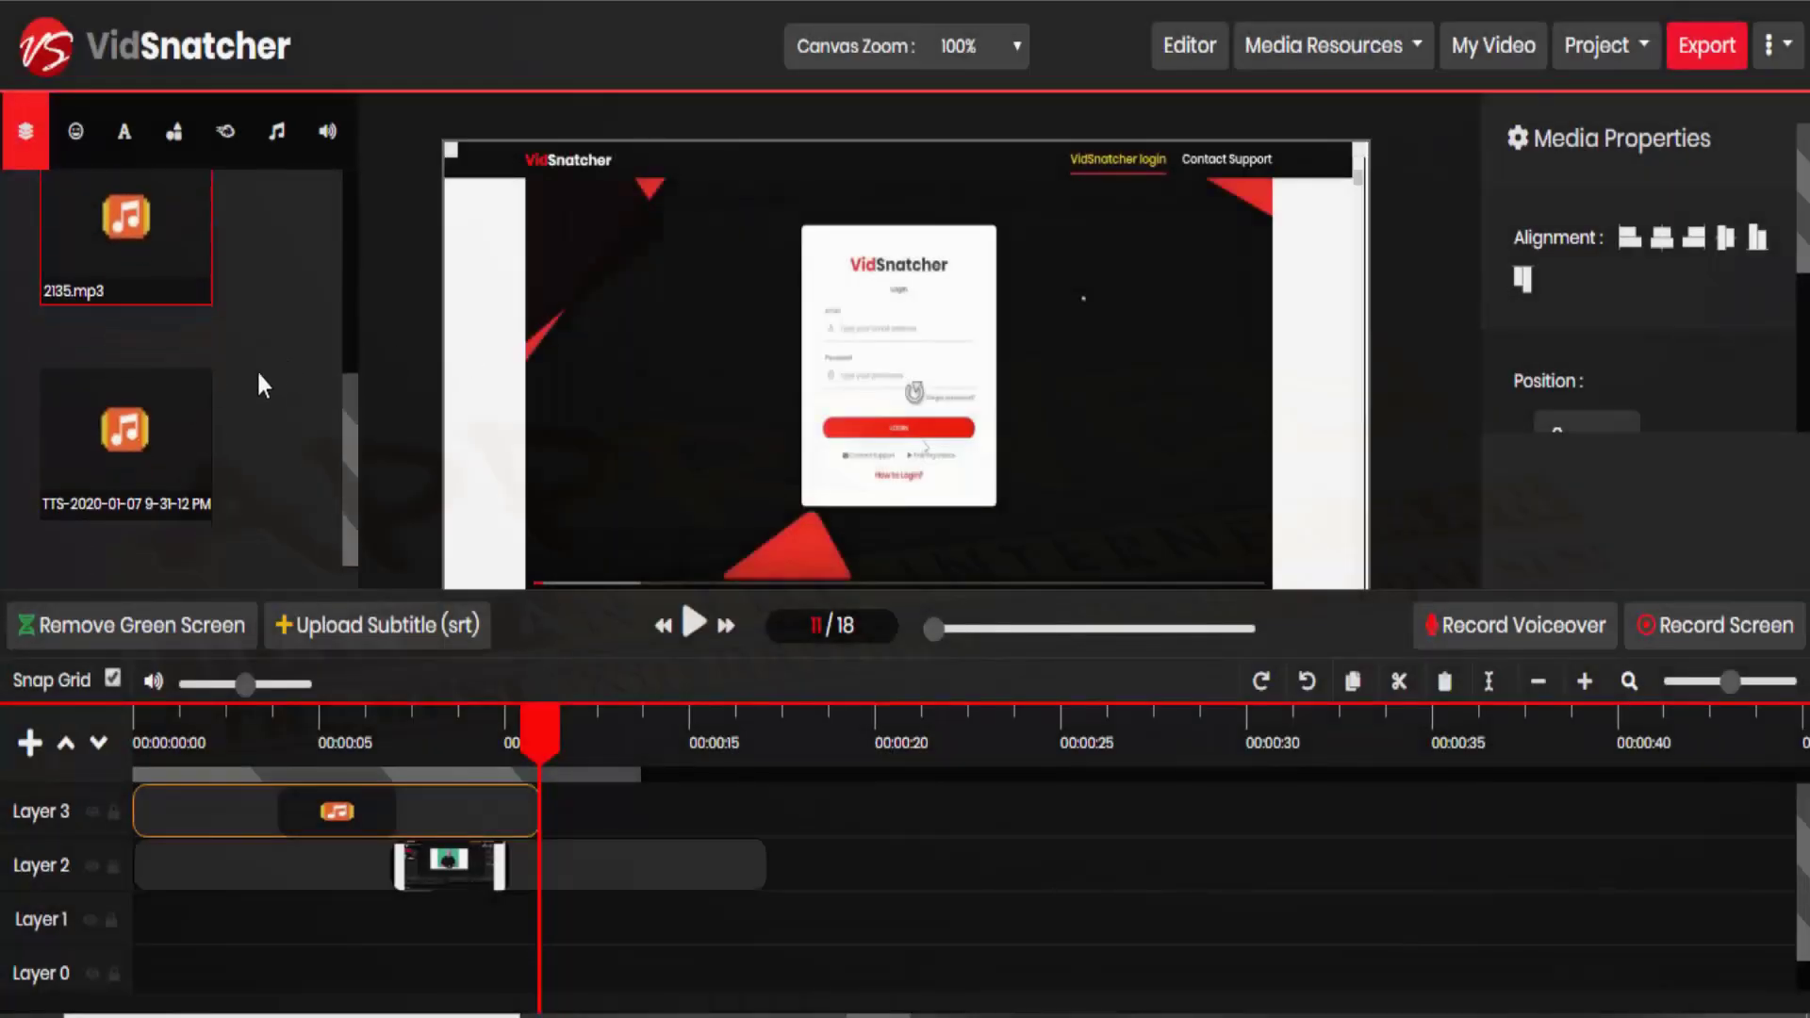
mouse_move(188, 409)
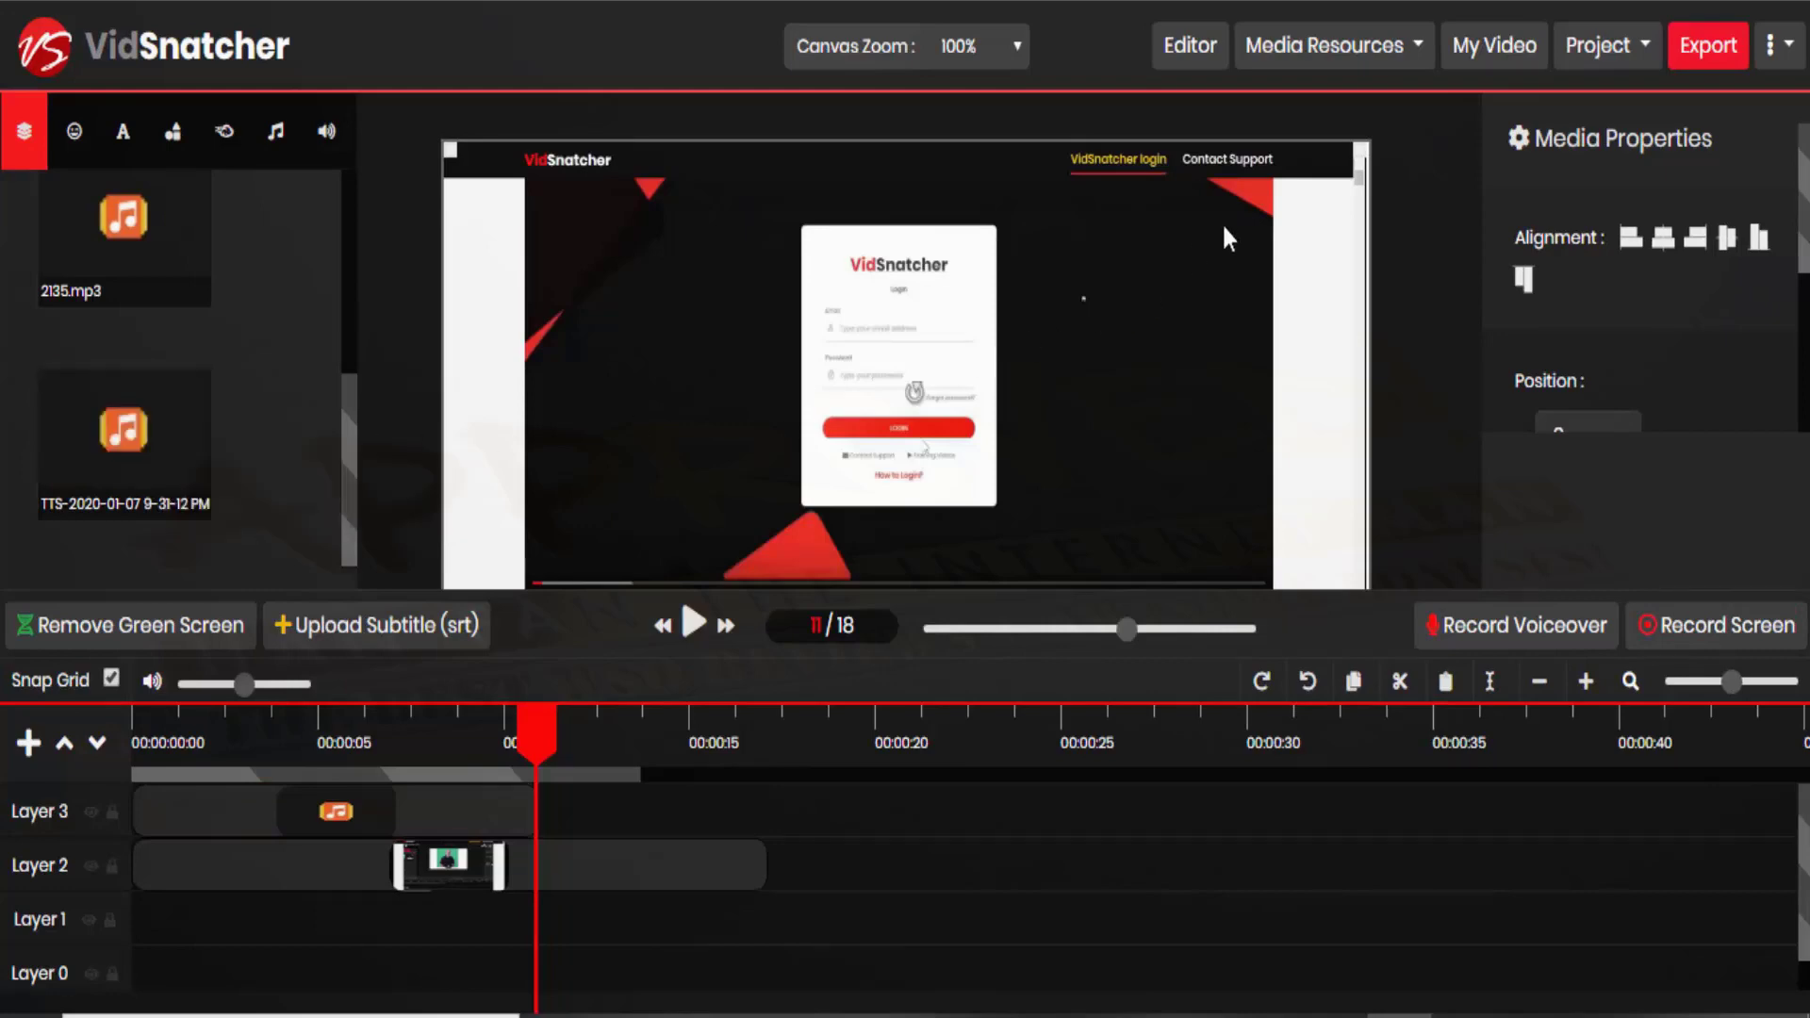
Save the project under the new name "VSdemo"
click(1595, 49)
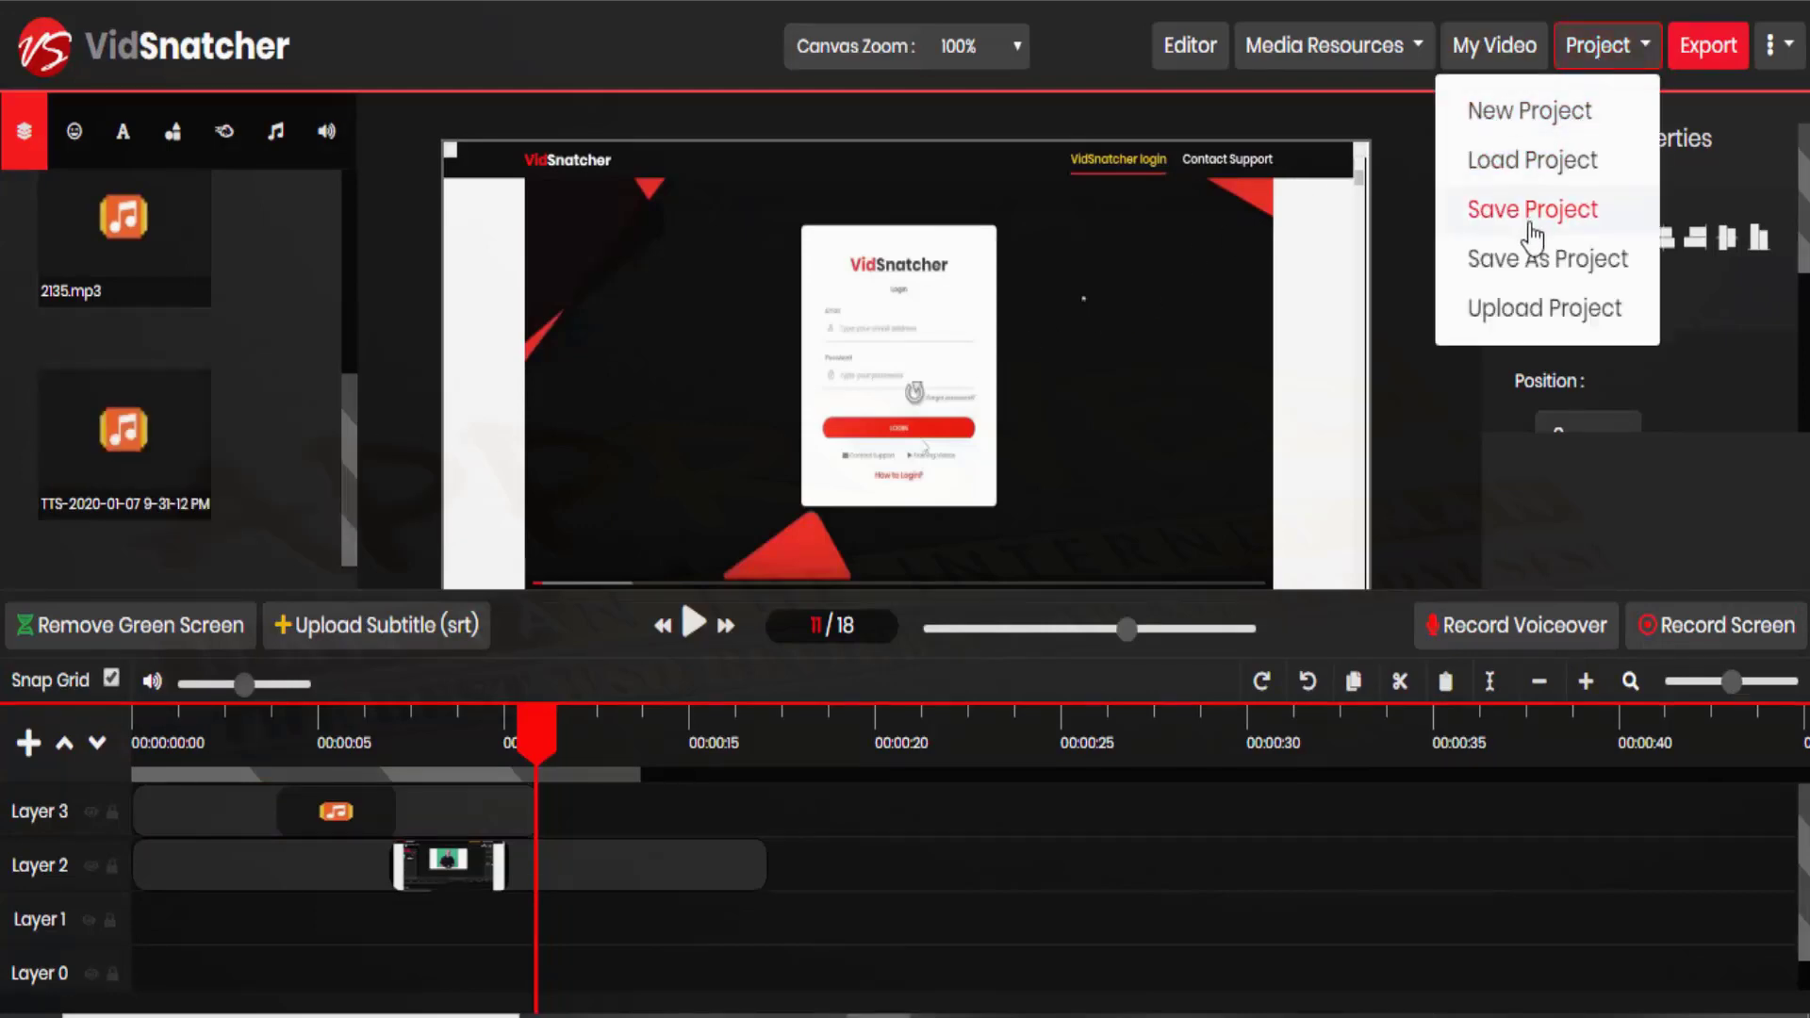
click(1529, 260)
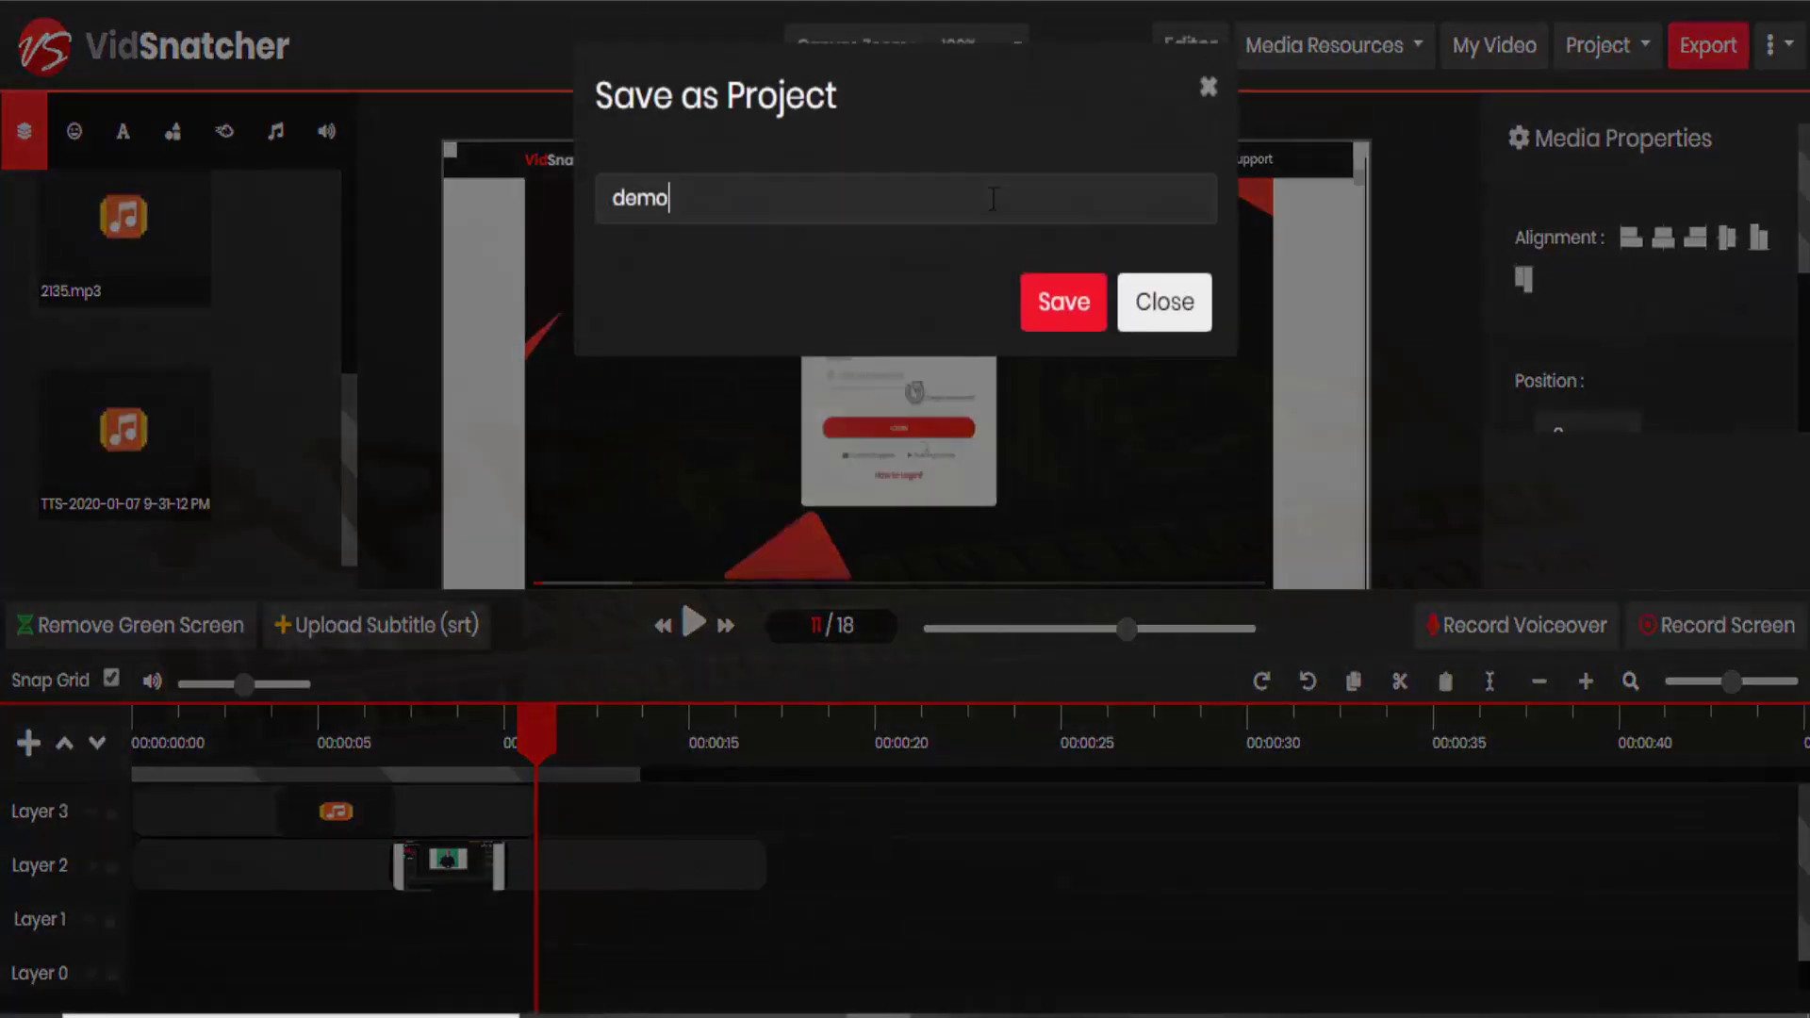
click(992, 198)
double_click(608, 194)
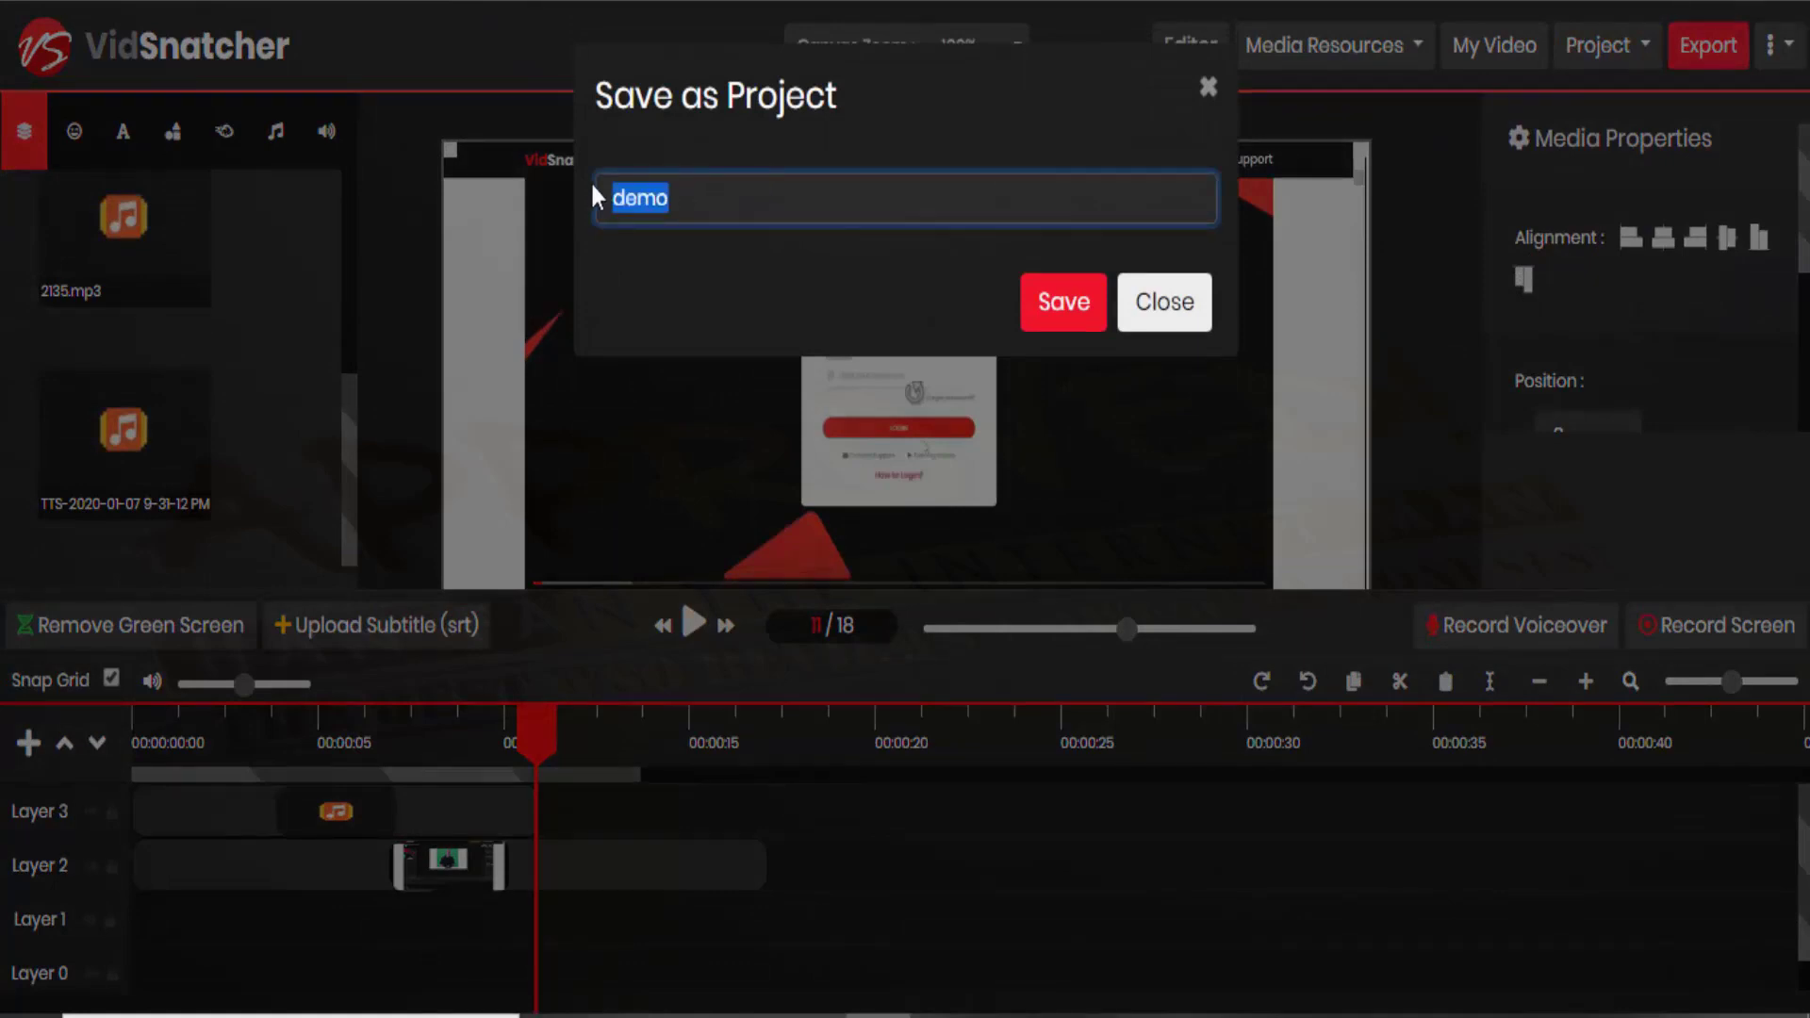
text(VSdemo)
click(1075, 307)
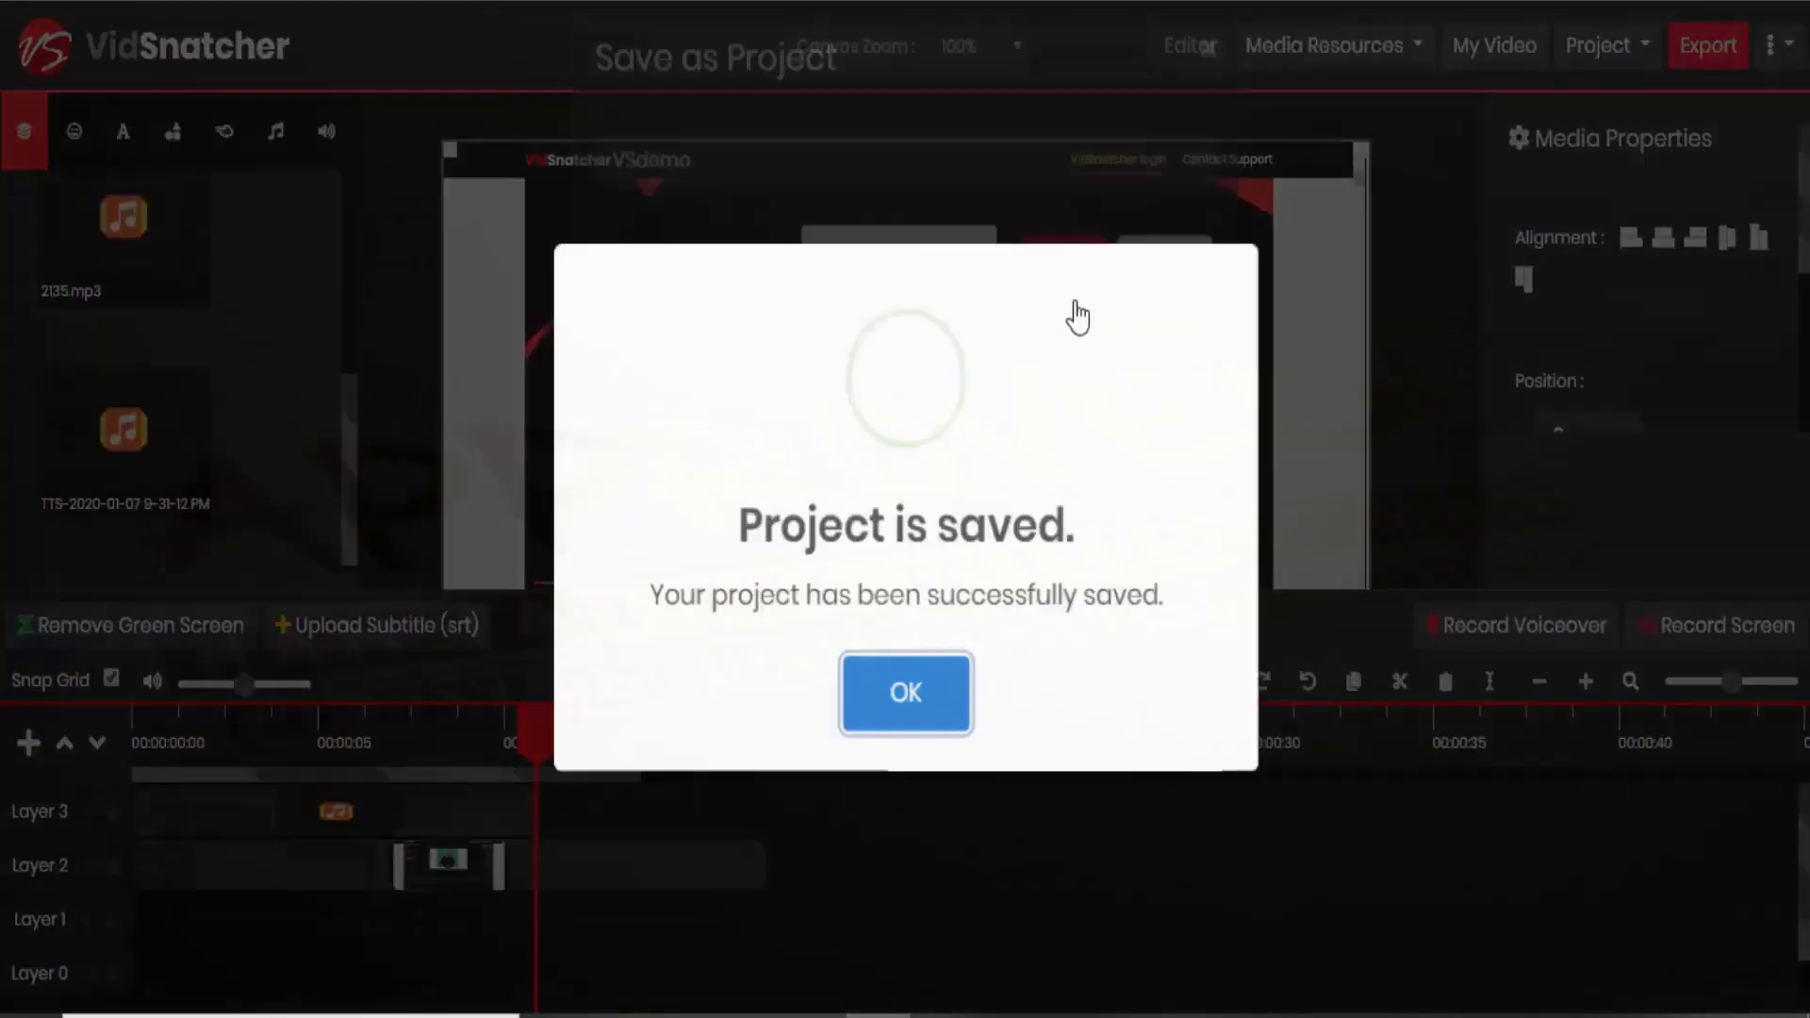
click(936, 686)
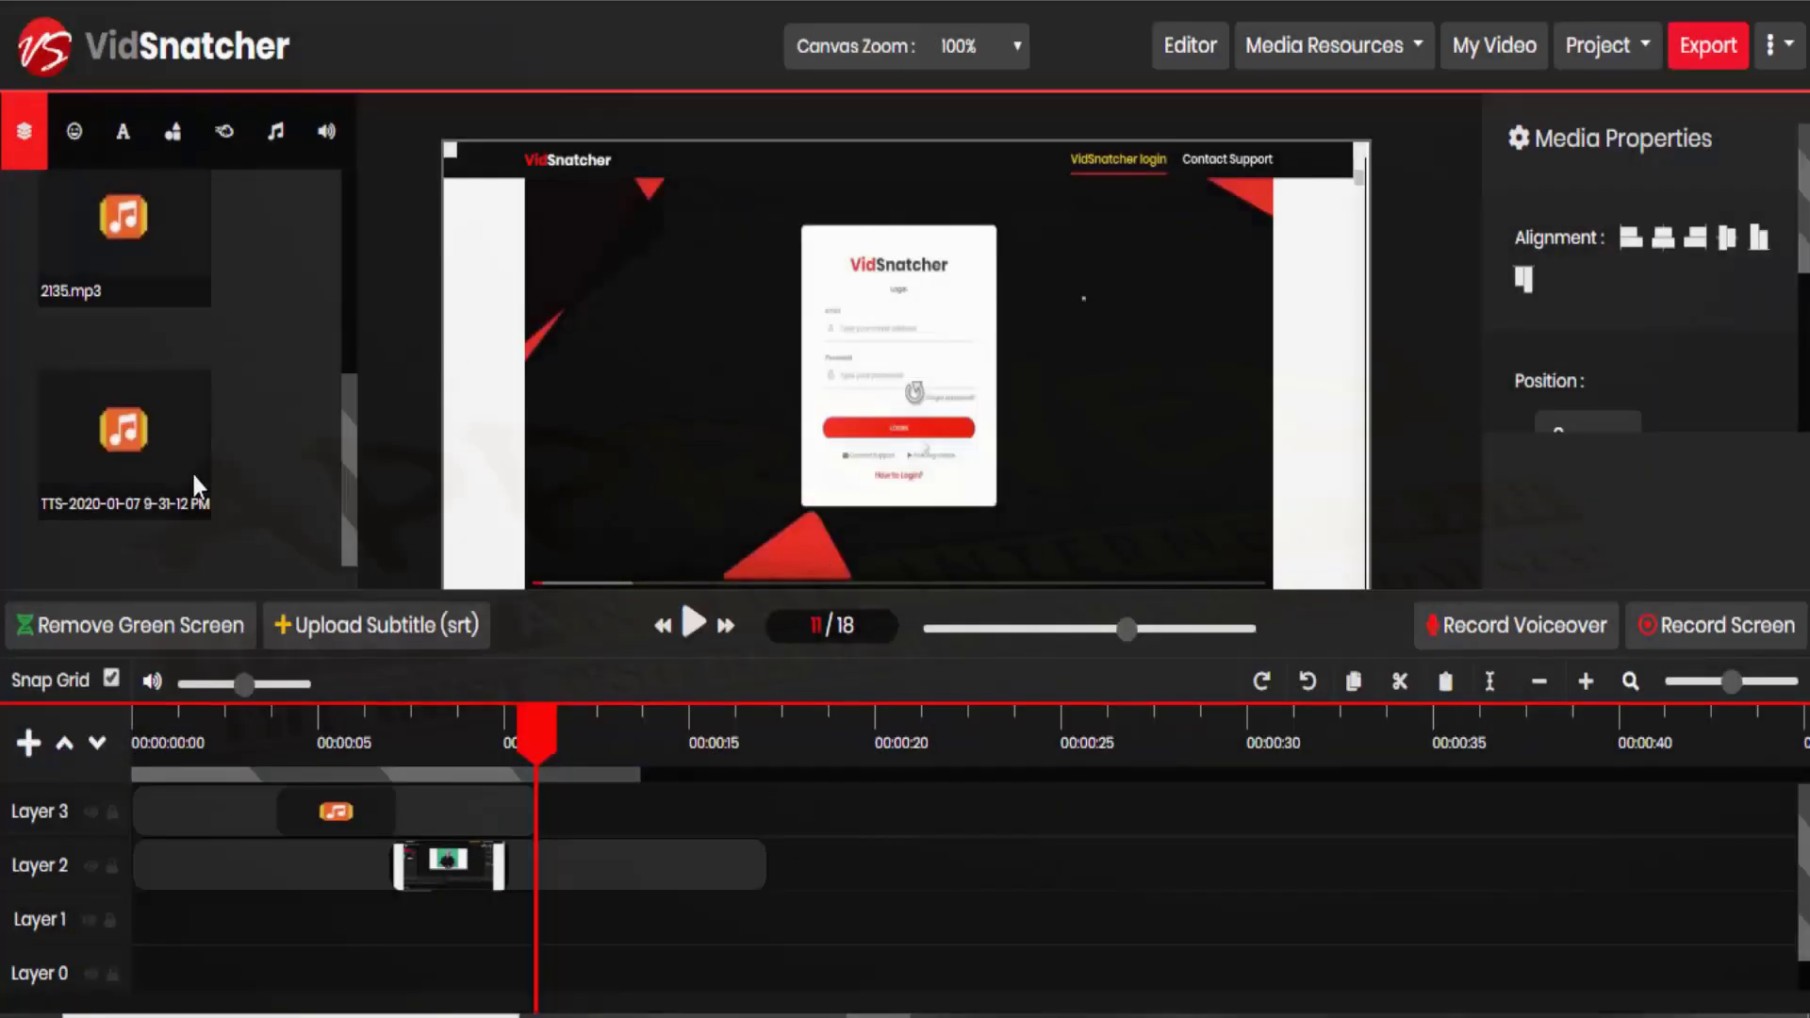
Generate a shareable link for the text-to-speech audio with the subject "japanese" and copy the link
mouse_move(155, 458)
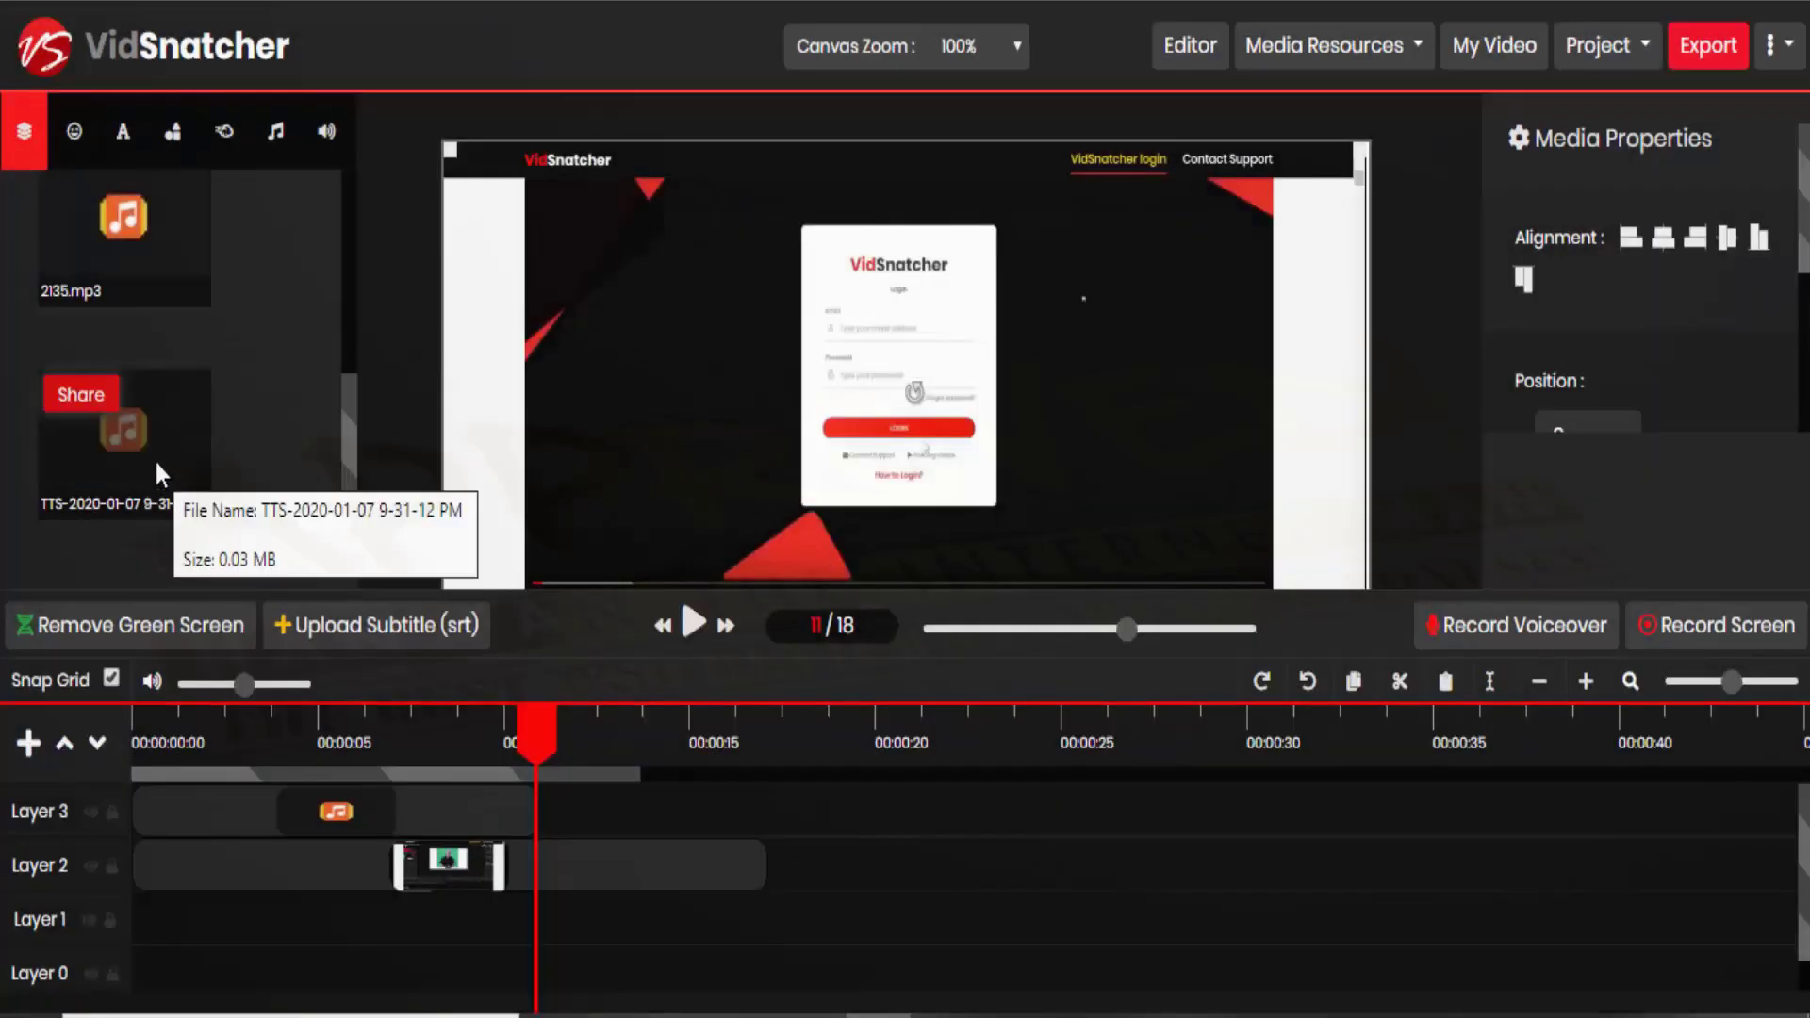
click(81, 395)
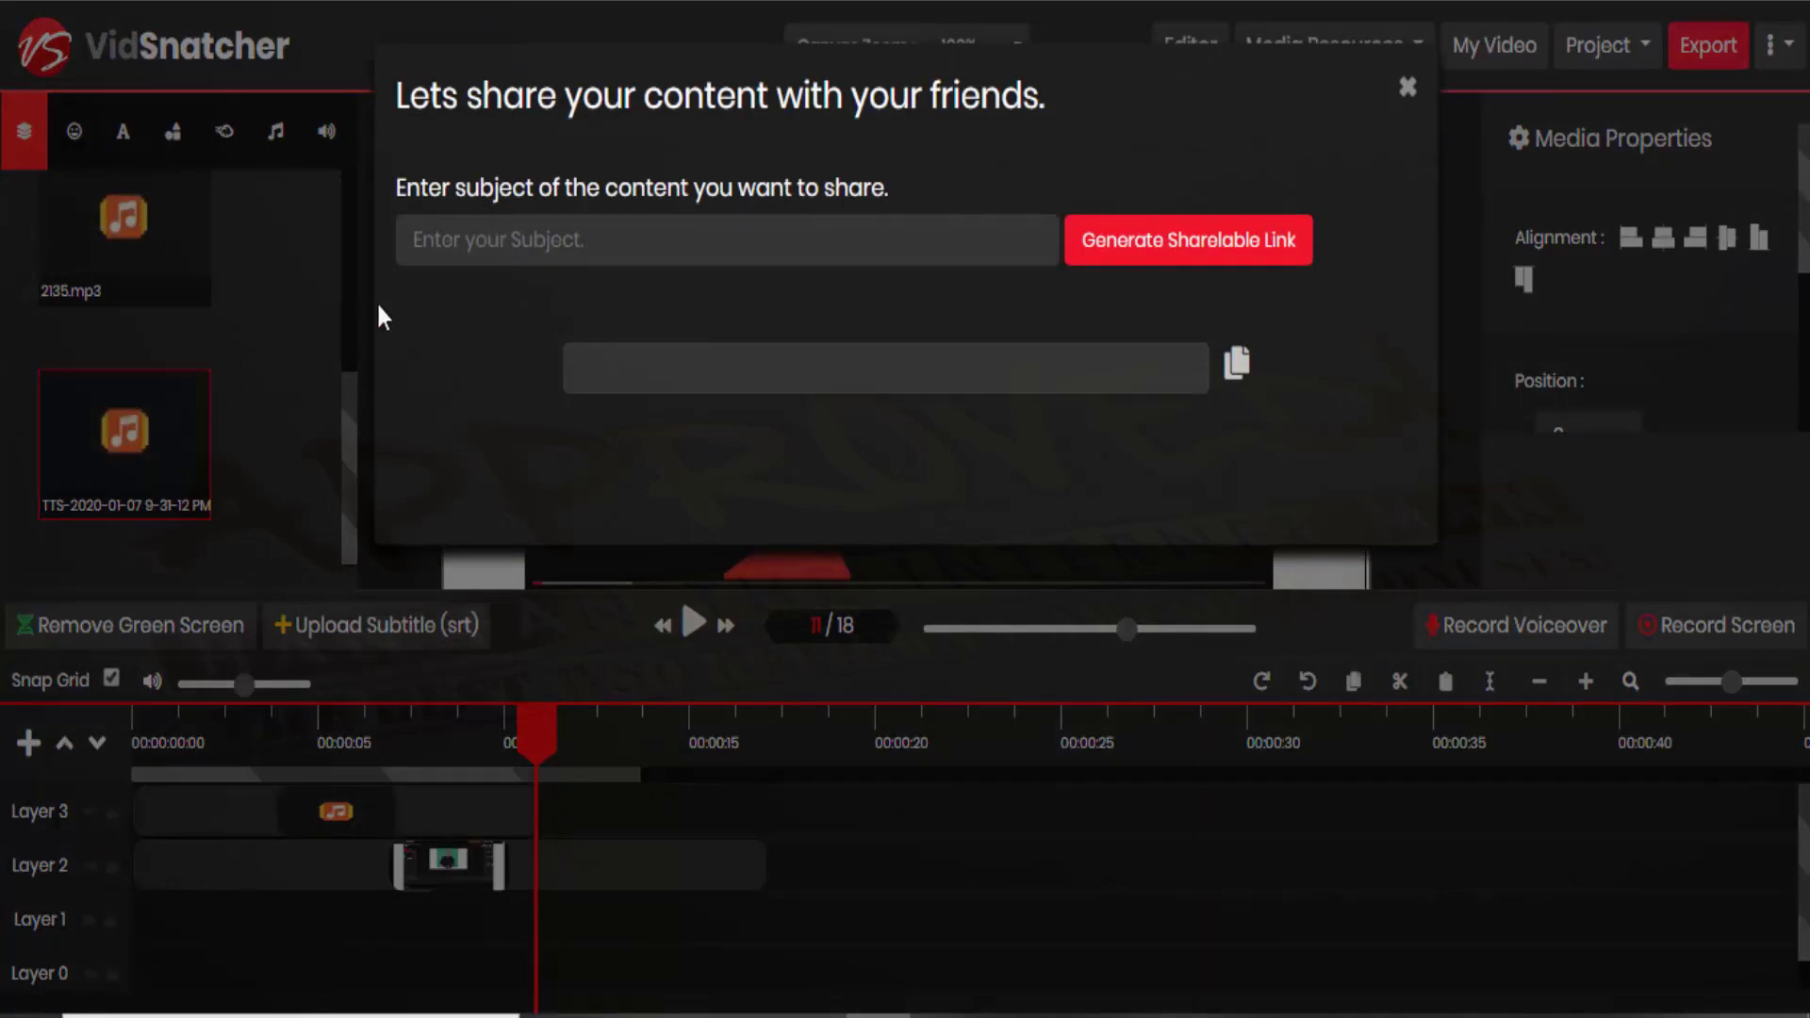
click(457, 247)
text(japanese)
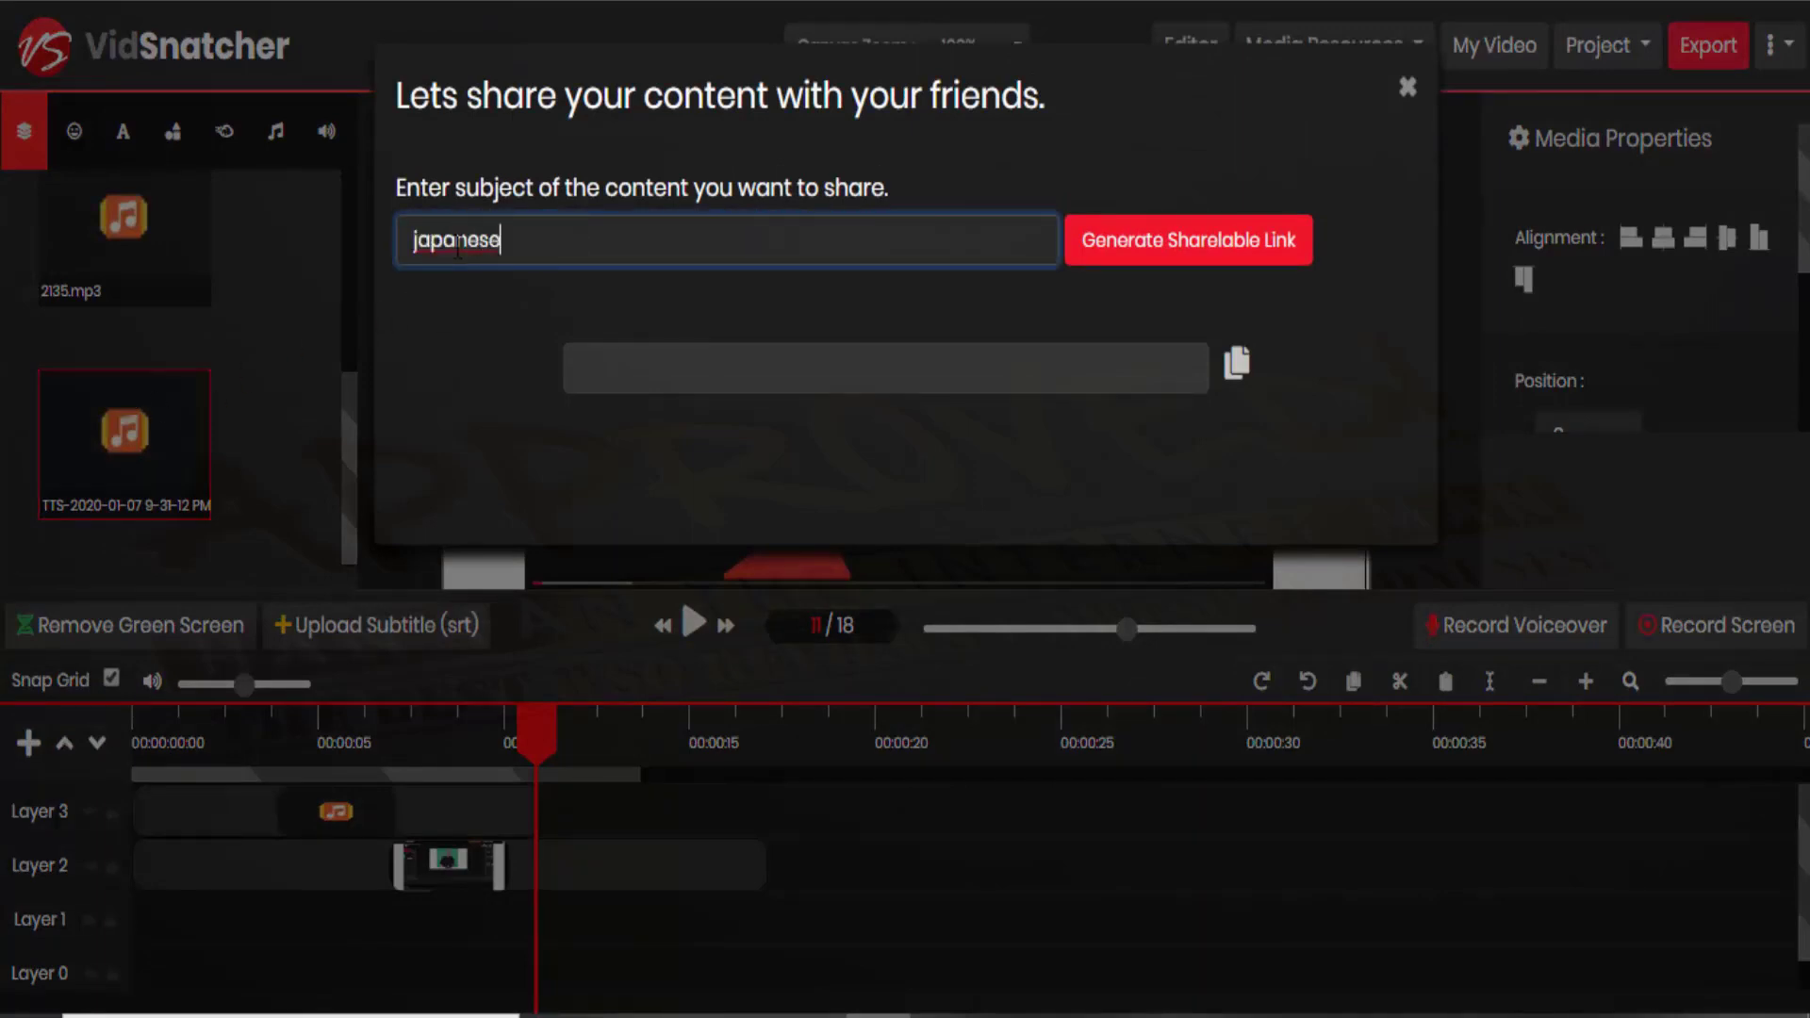
click(1143, 268)
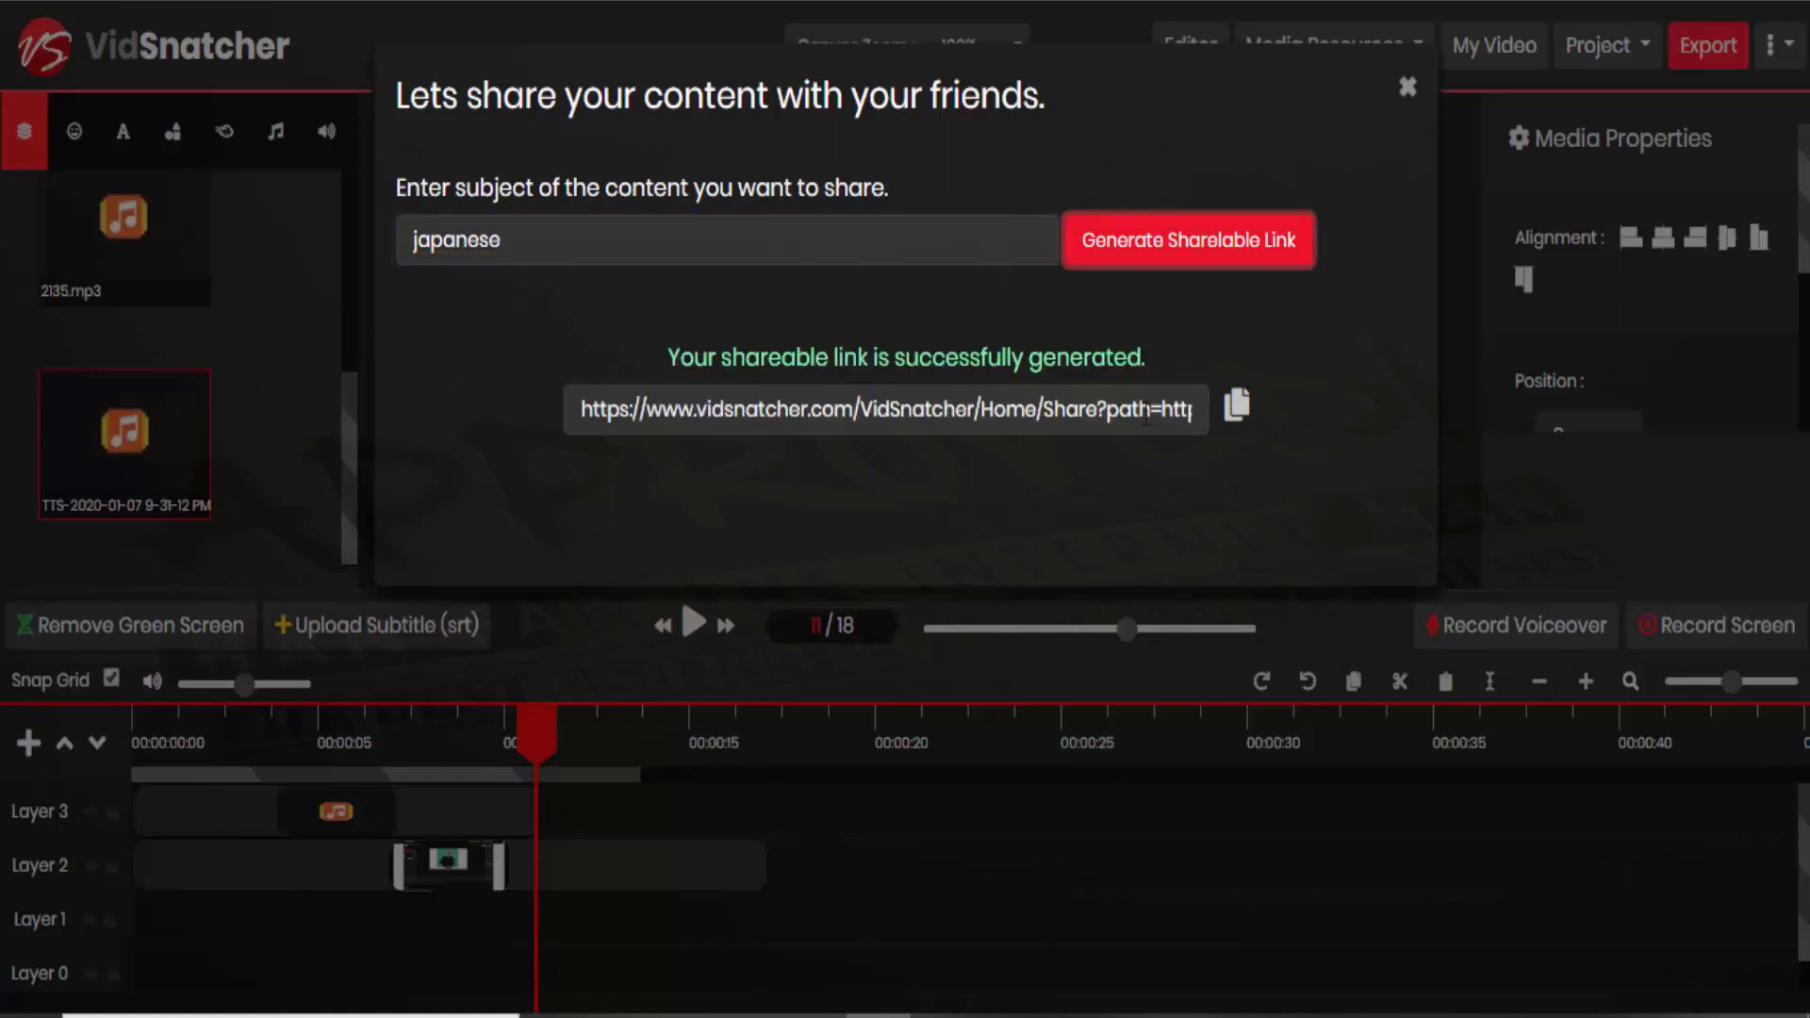
click(1234, 407)
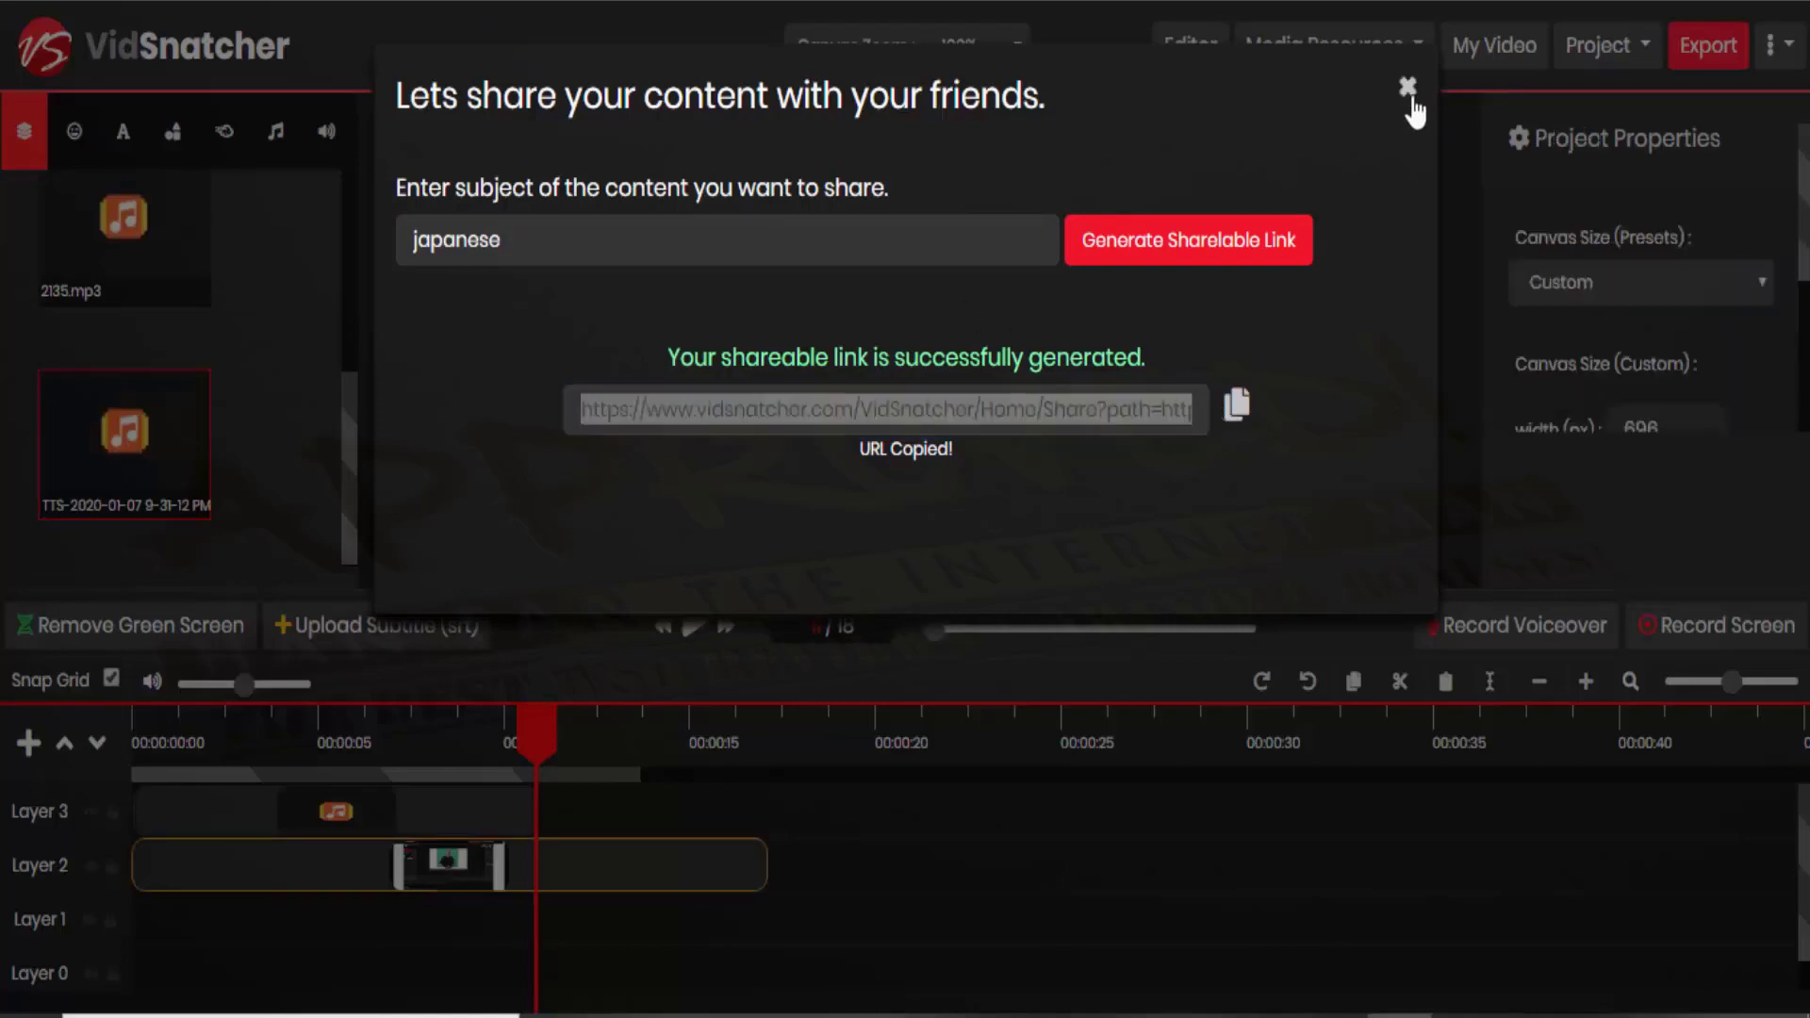
click(1410, 90)
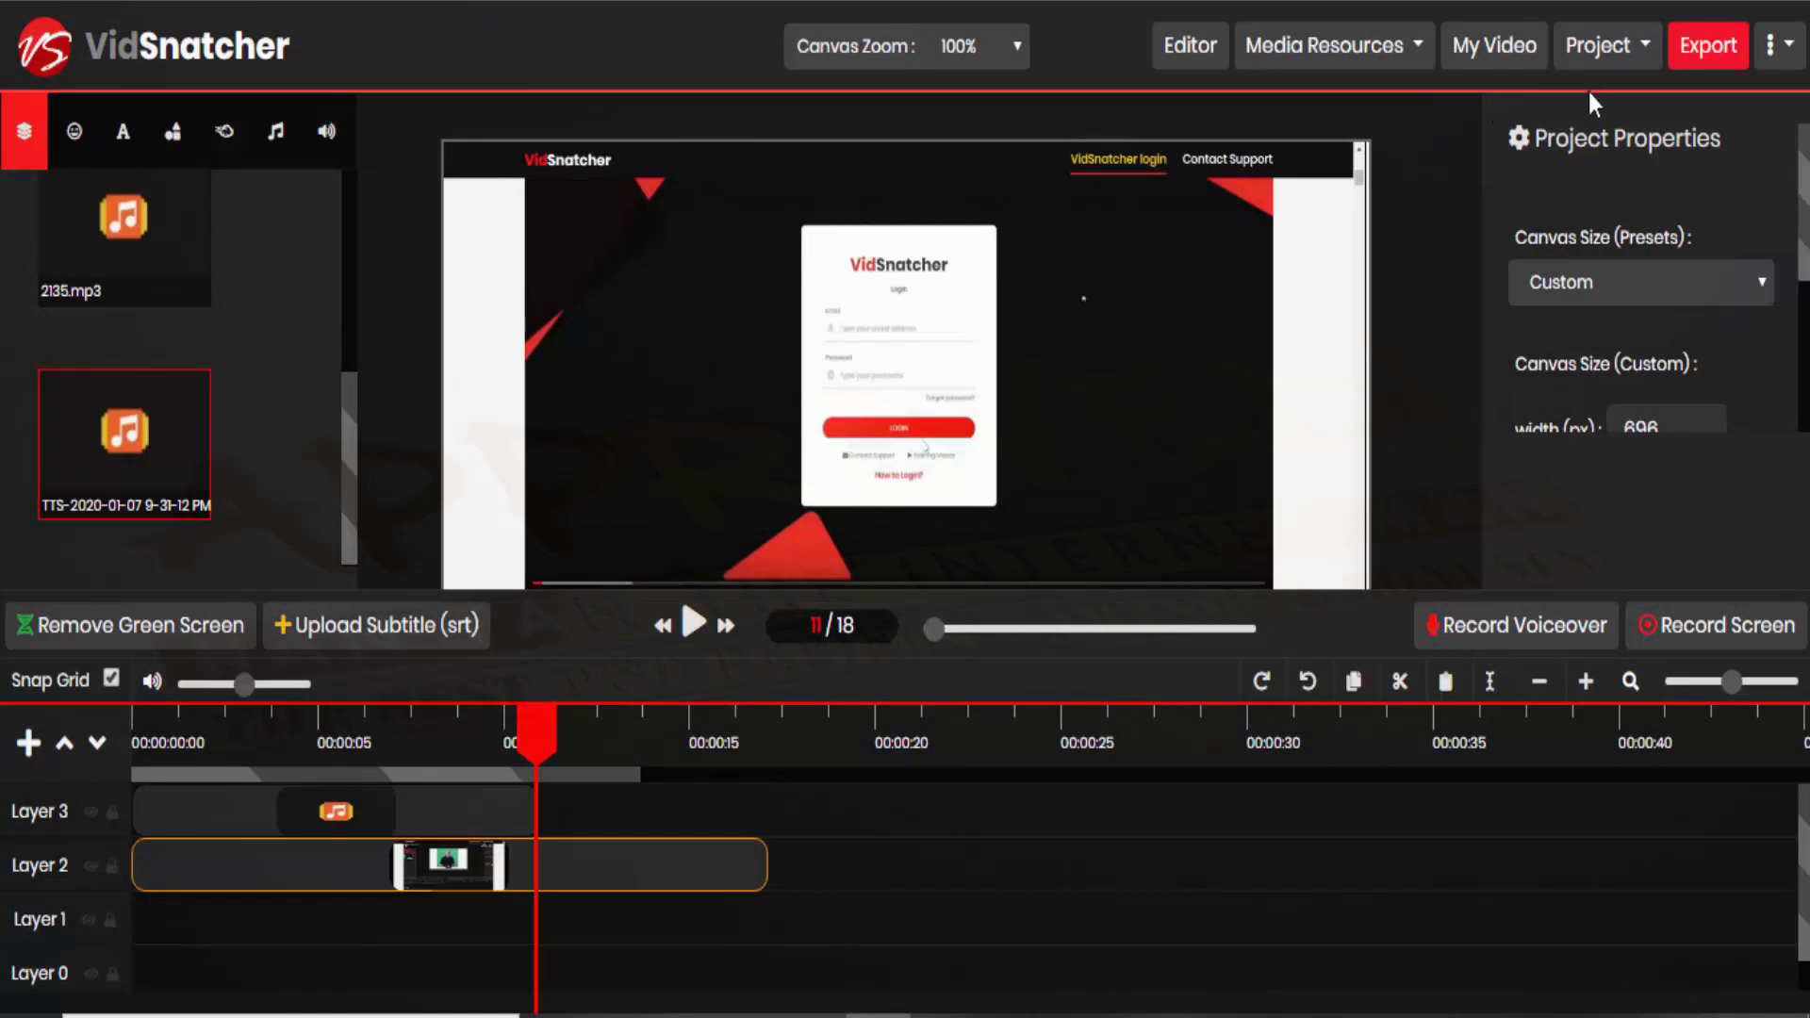
Save the current project again under its existing name
click(1588, 59)
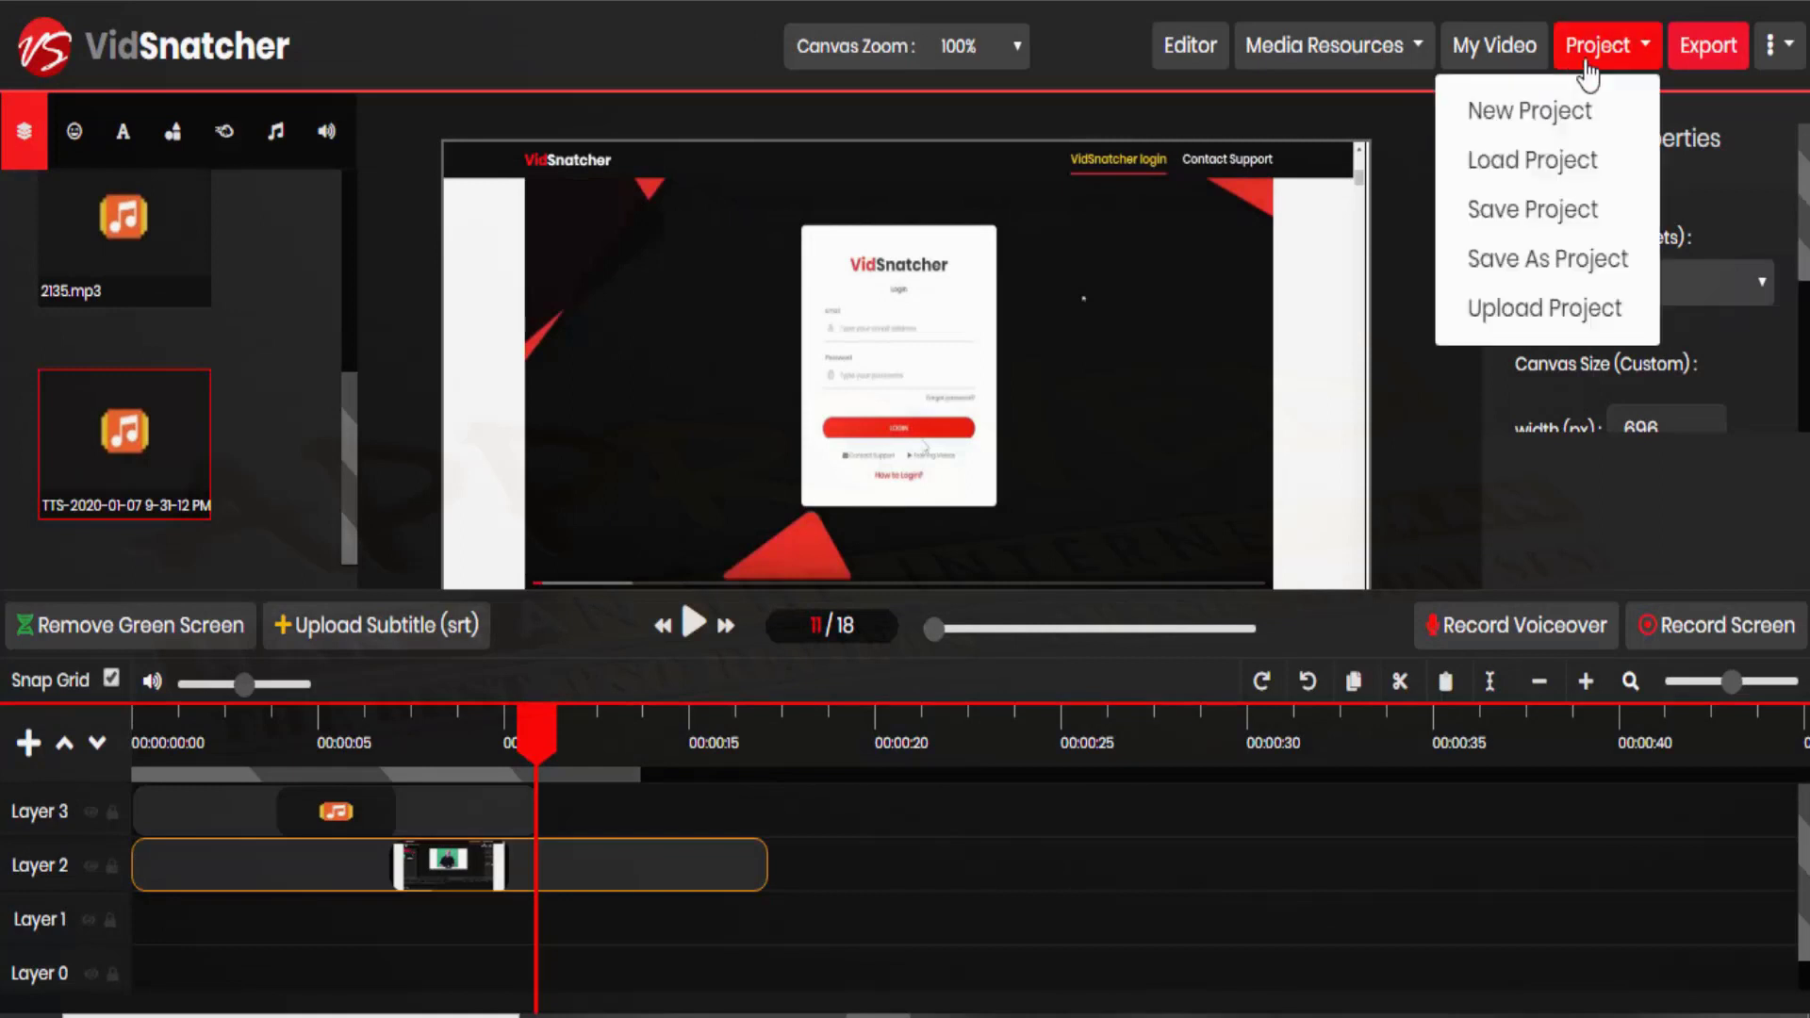
click(1575, 210)
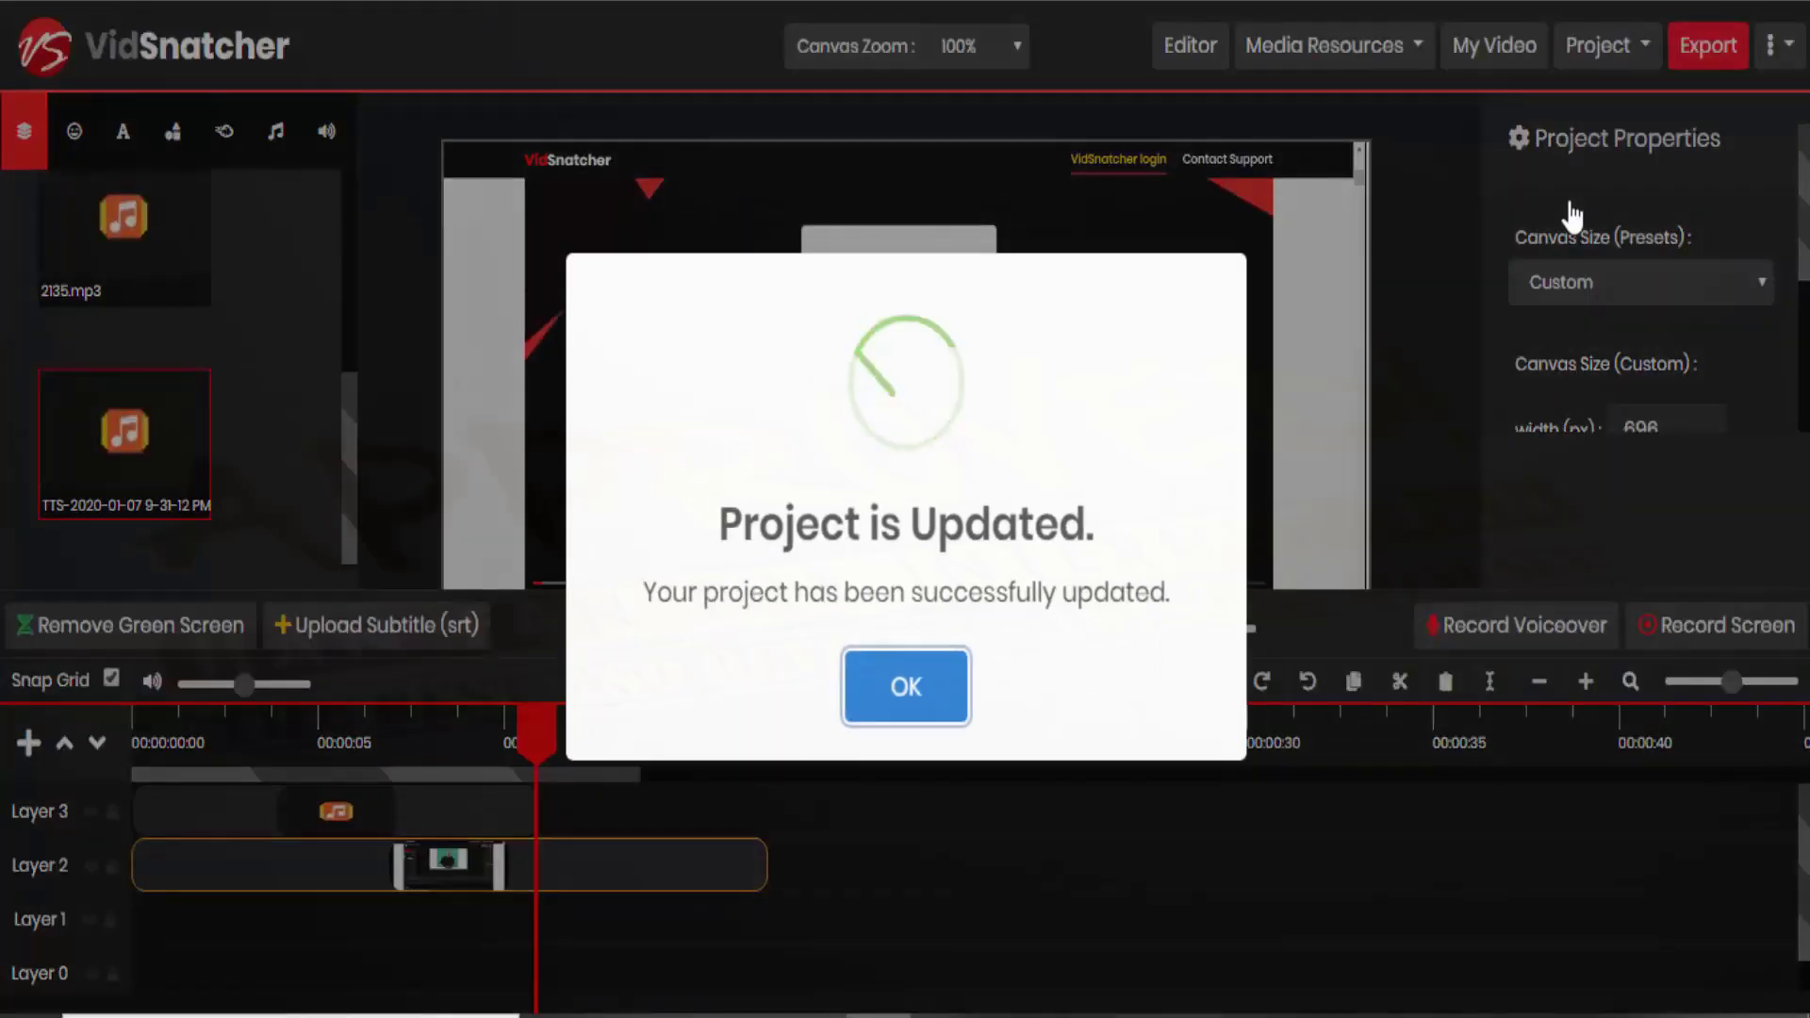
click(900, 697)
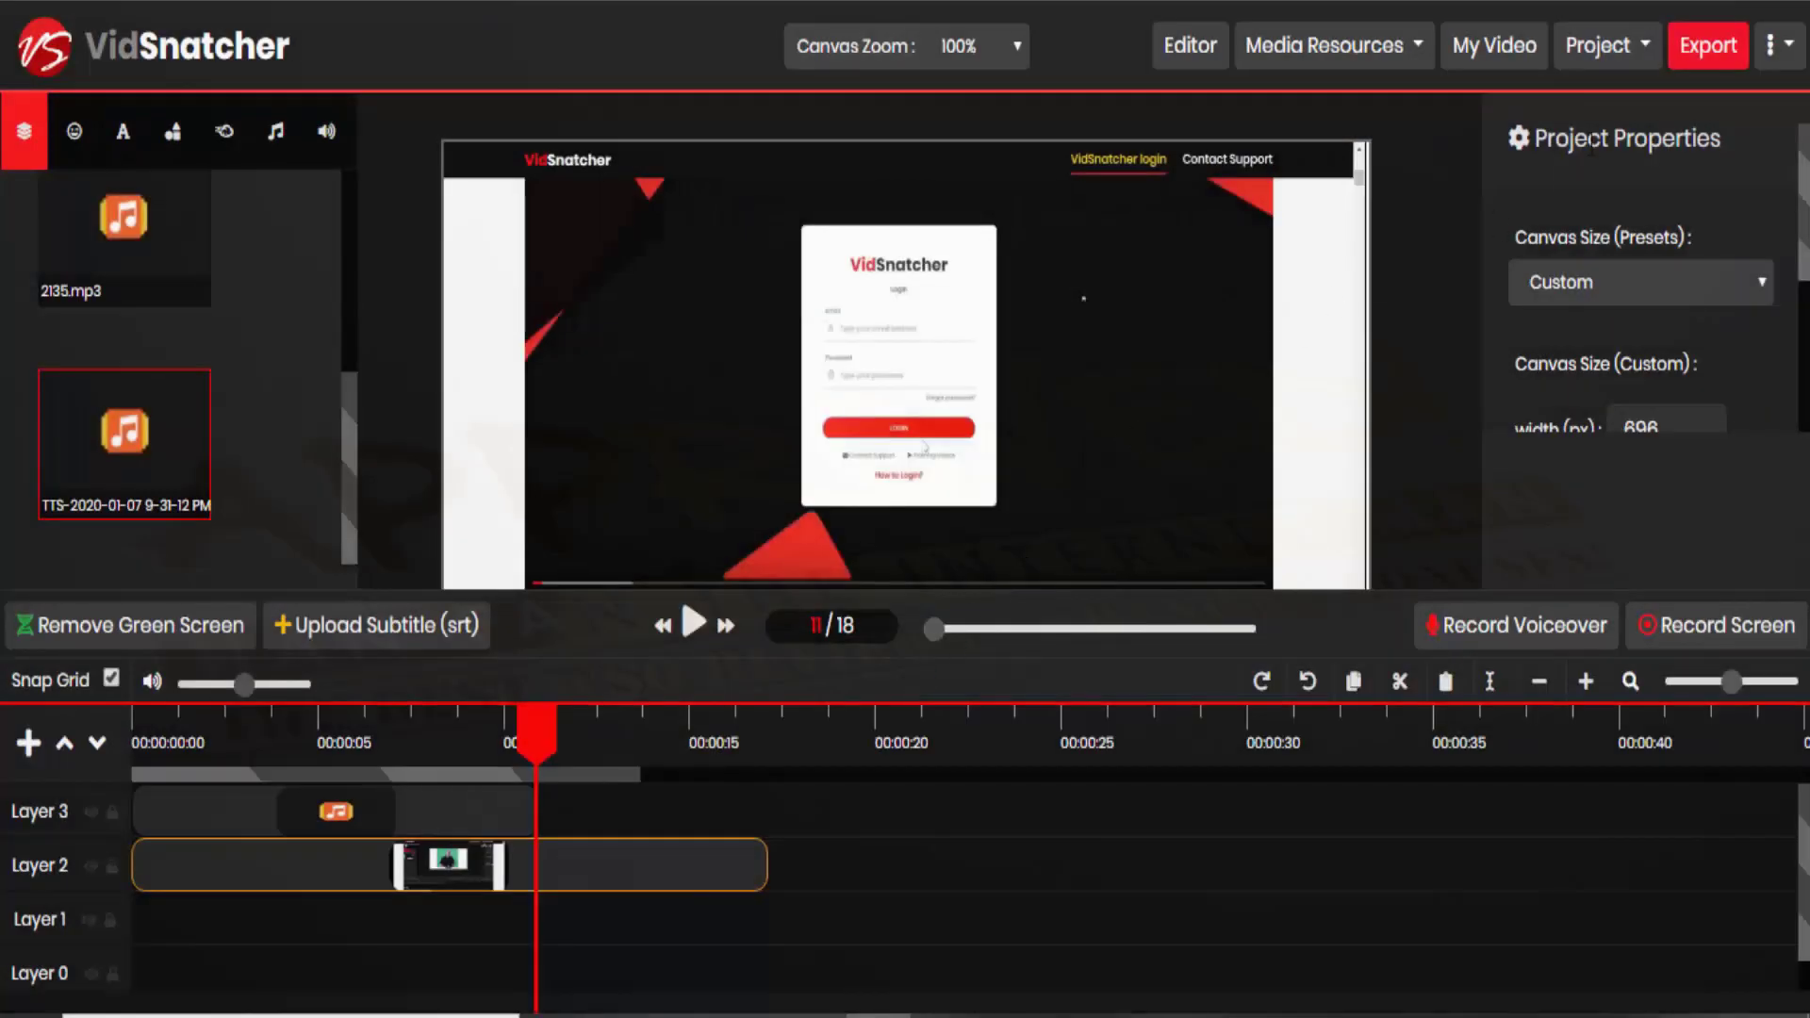
Export the video and check its rendering status in the list of exported videos
click(1697, 56)
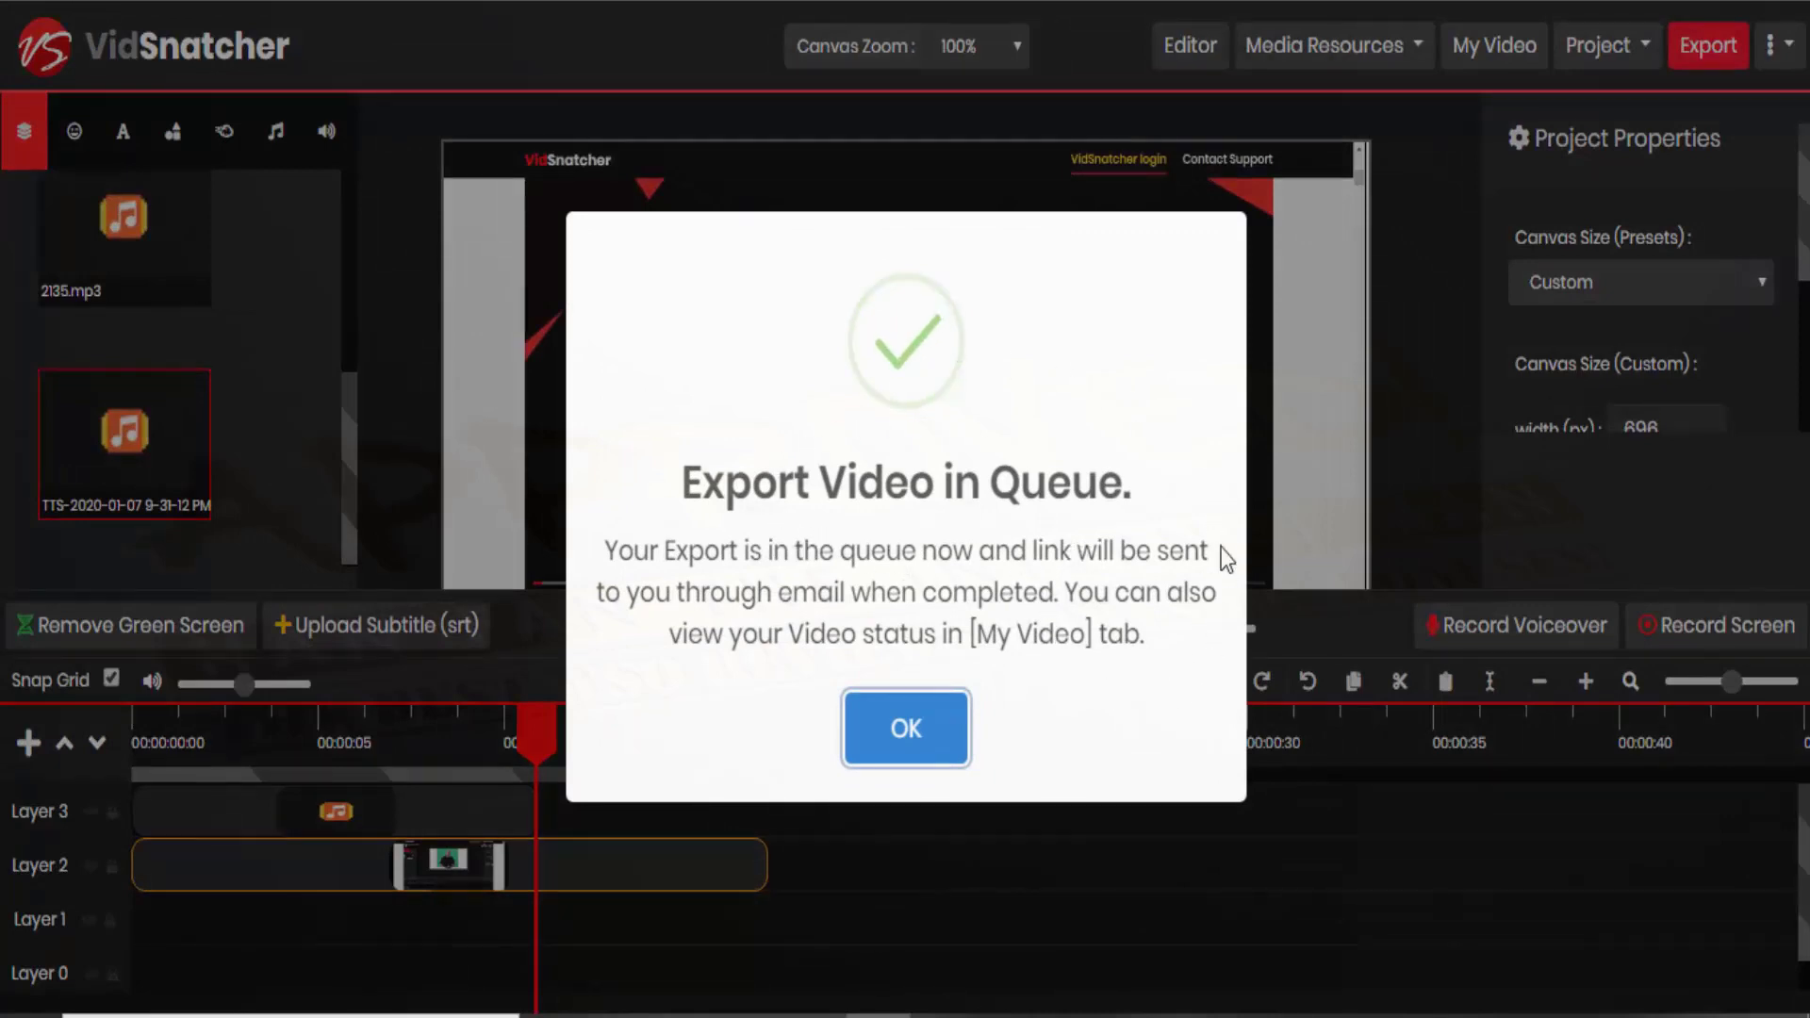
click(906, 731)
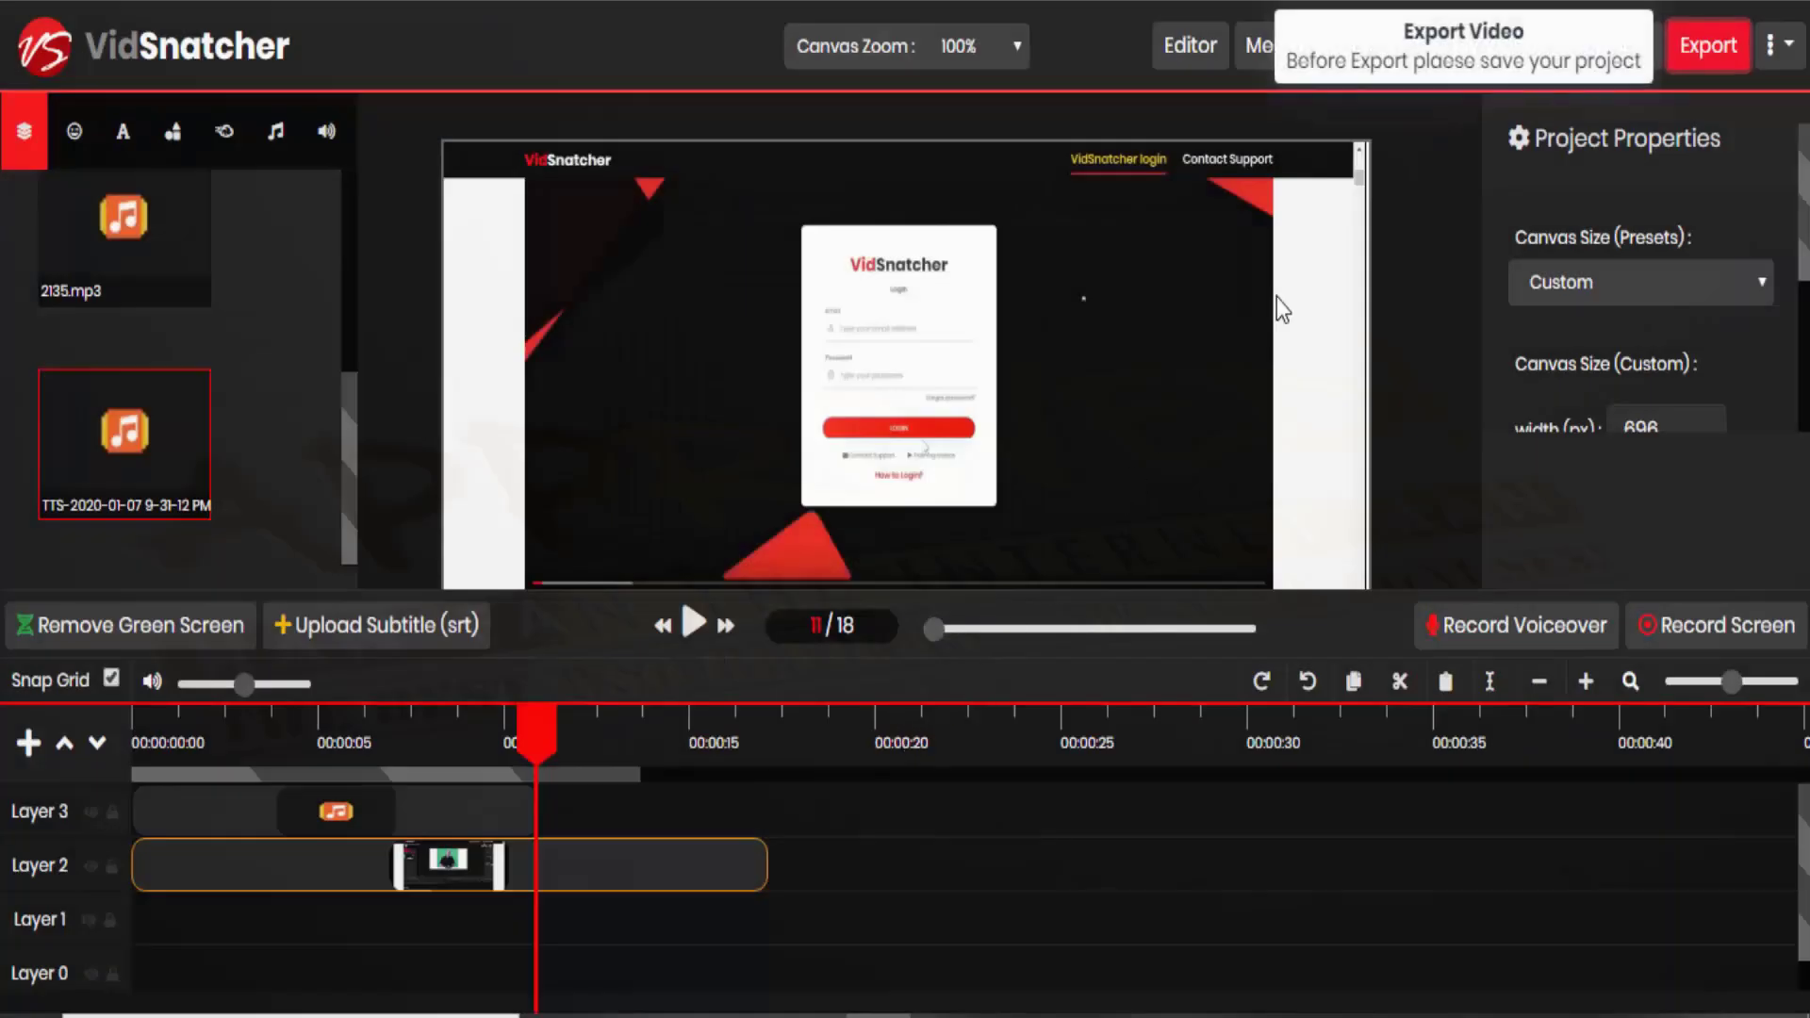
click(1494, 45)
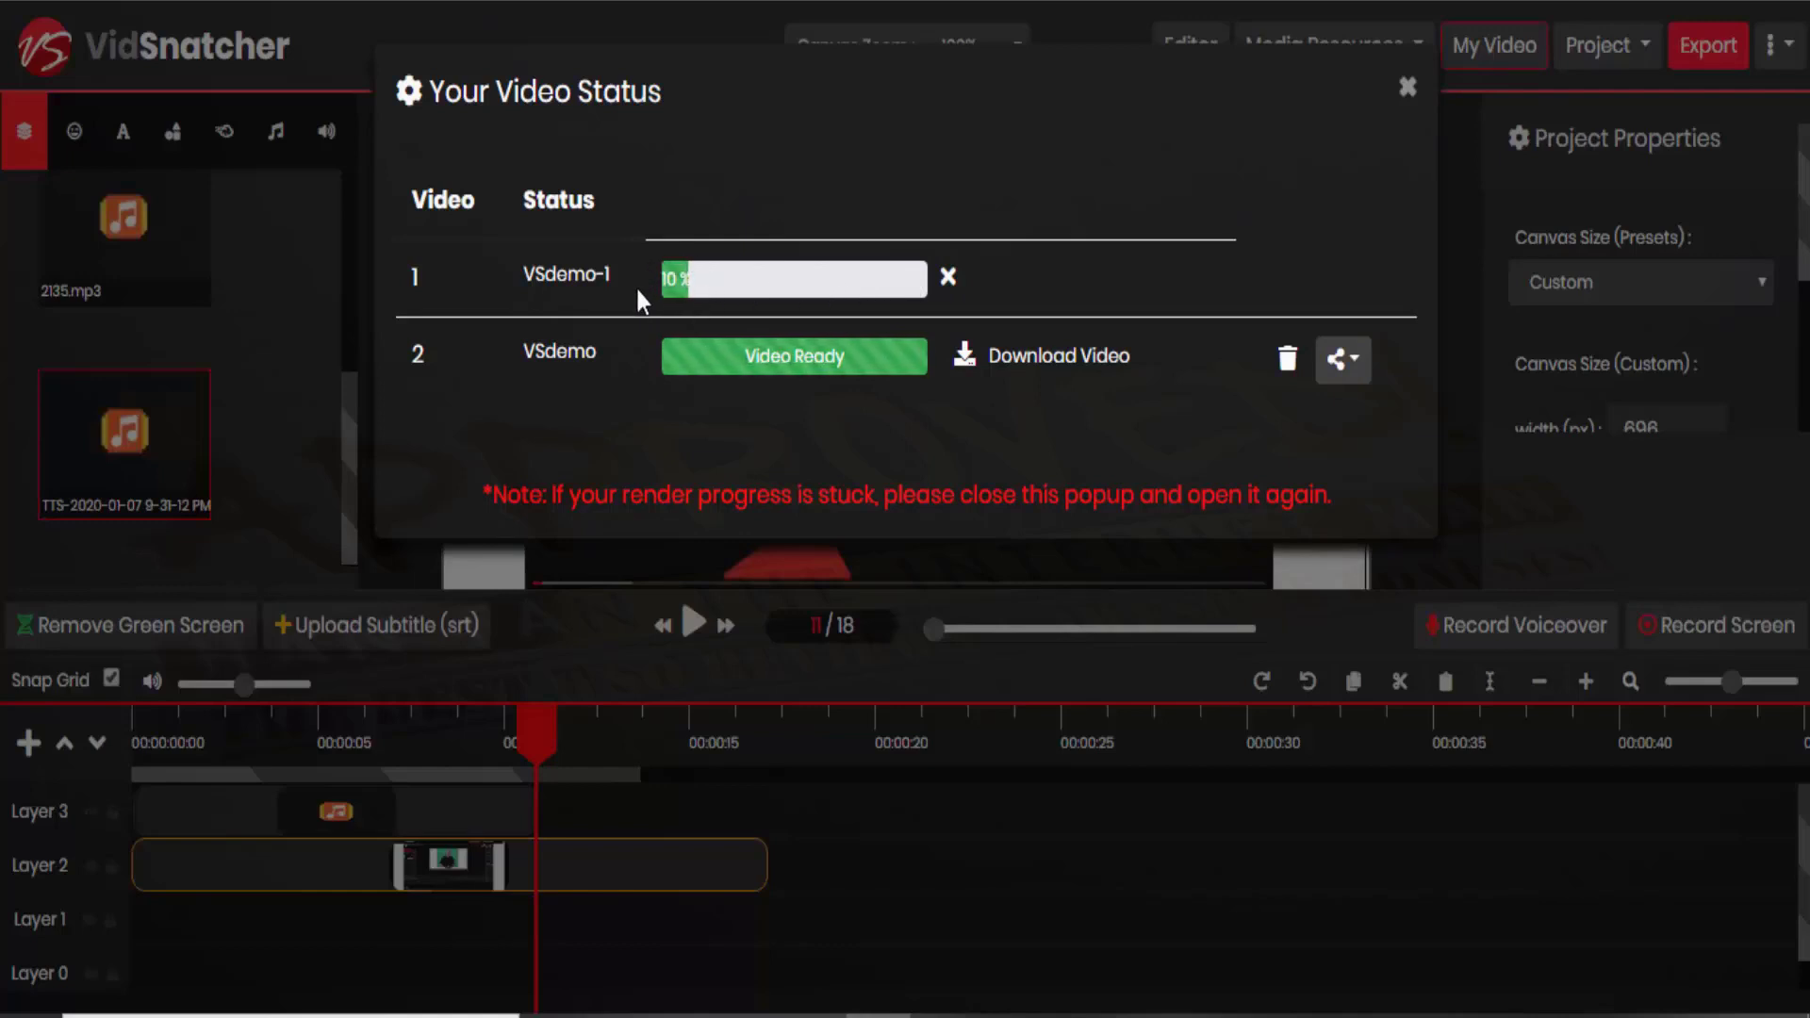
click(1408, 88)
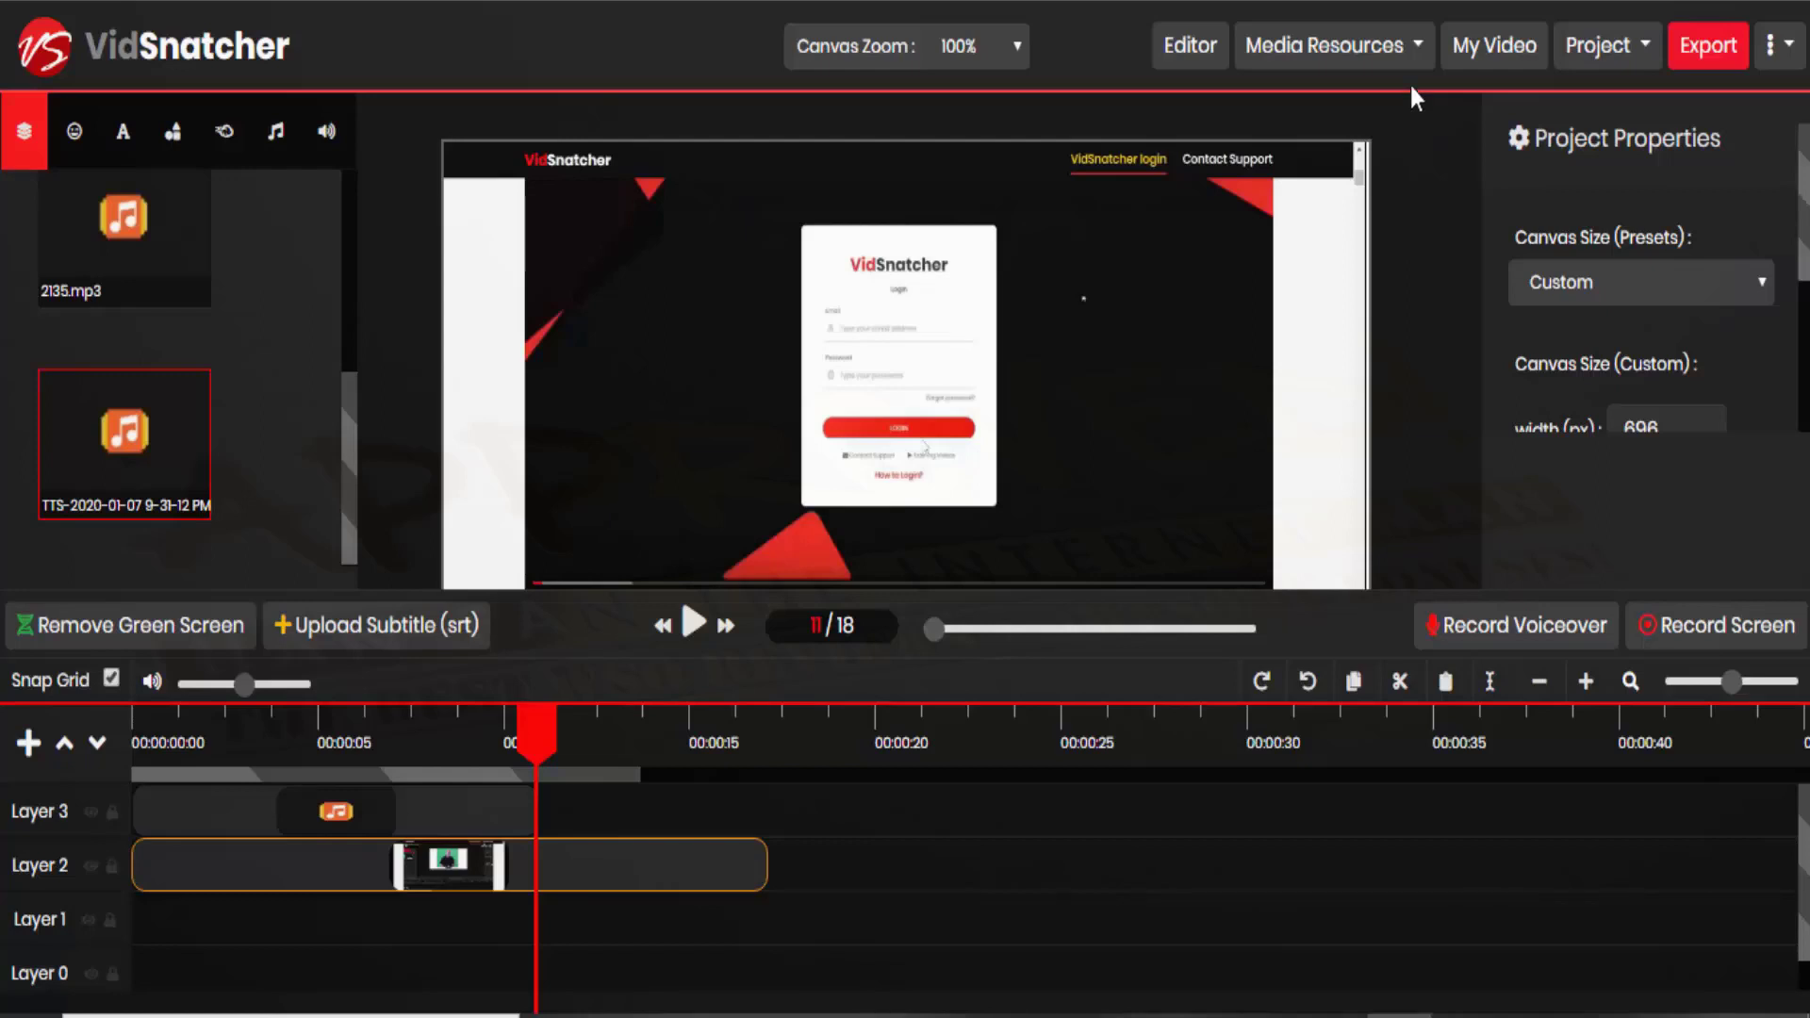
Open the list of saved projects and look through the entries available to load
click(1603, 62)
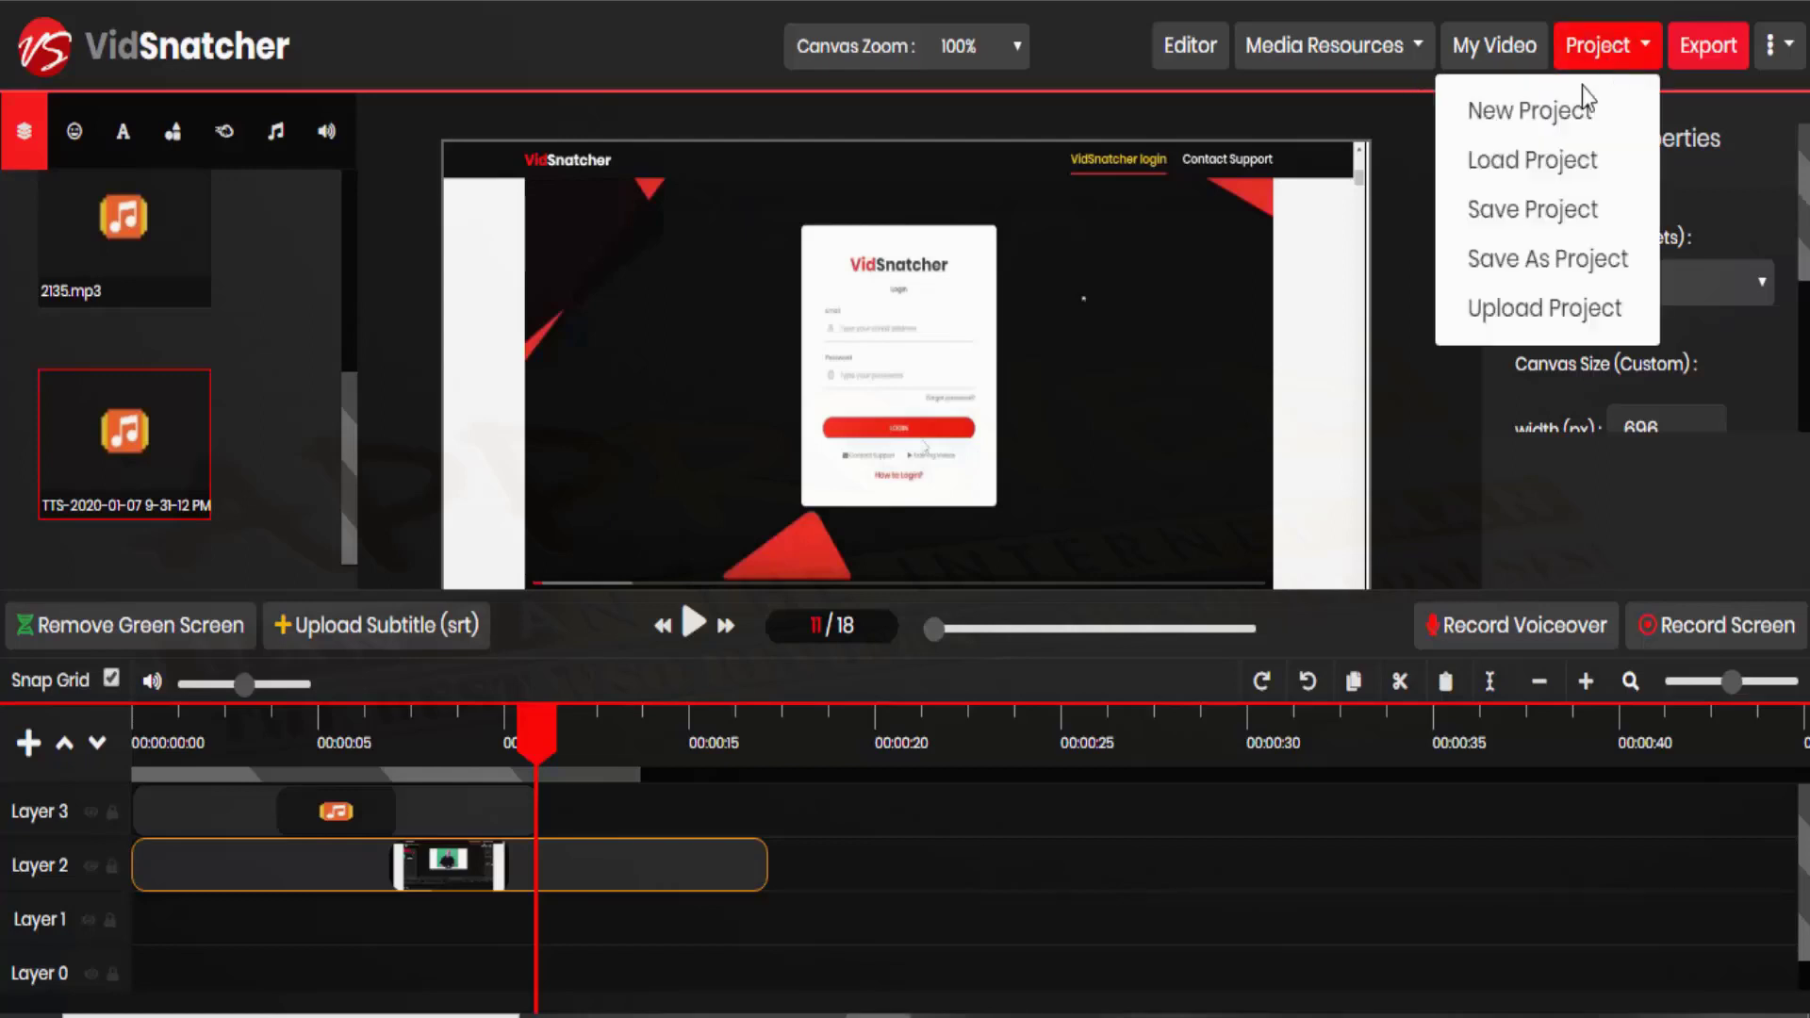
click(1531, 162)
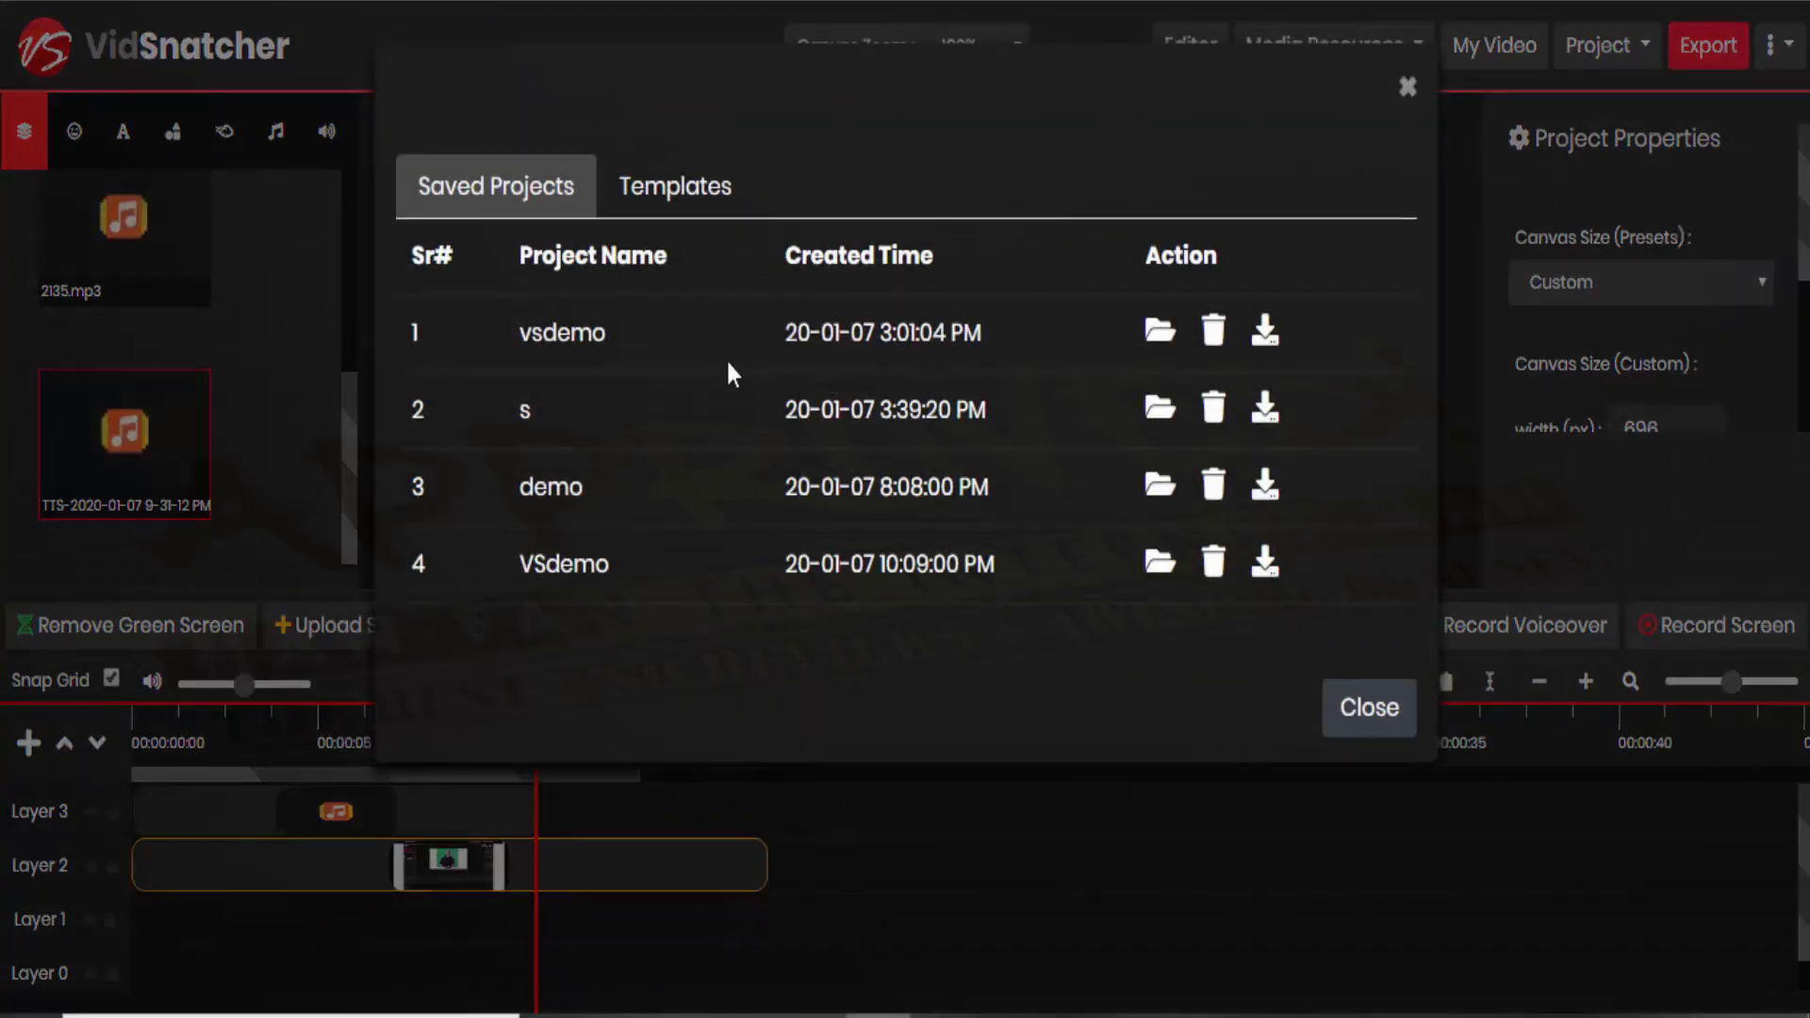
click(525, 415)
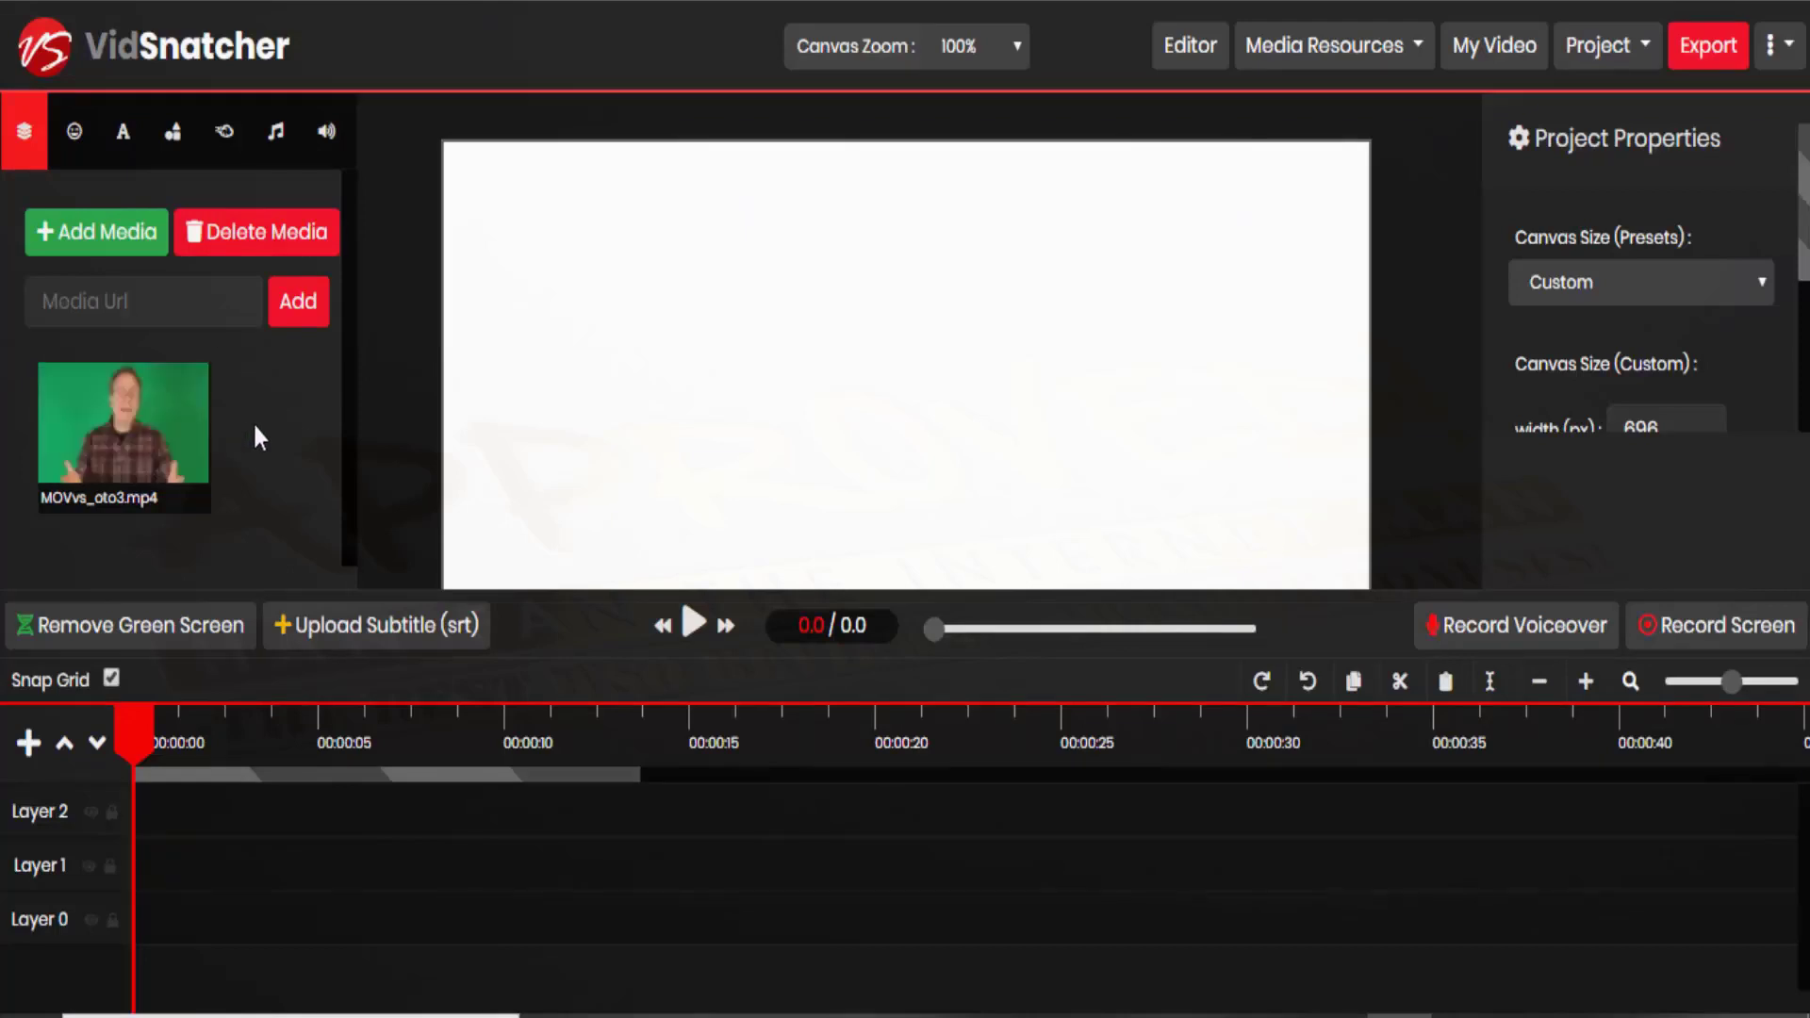
Place the MOVvs_oto3.mp4 green-screen clip at the start of Layer 1
drag(181, 409, 165, 882)
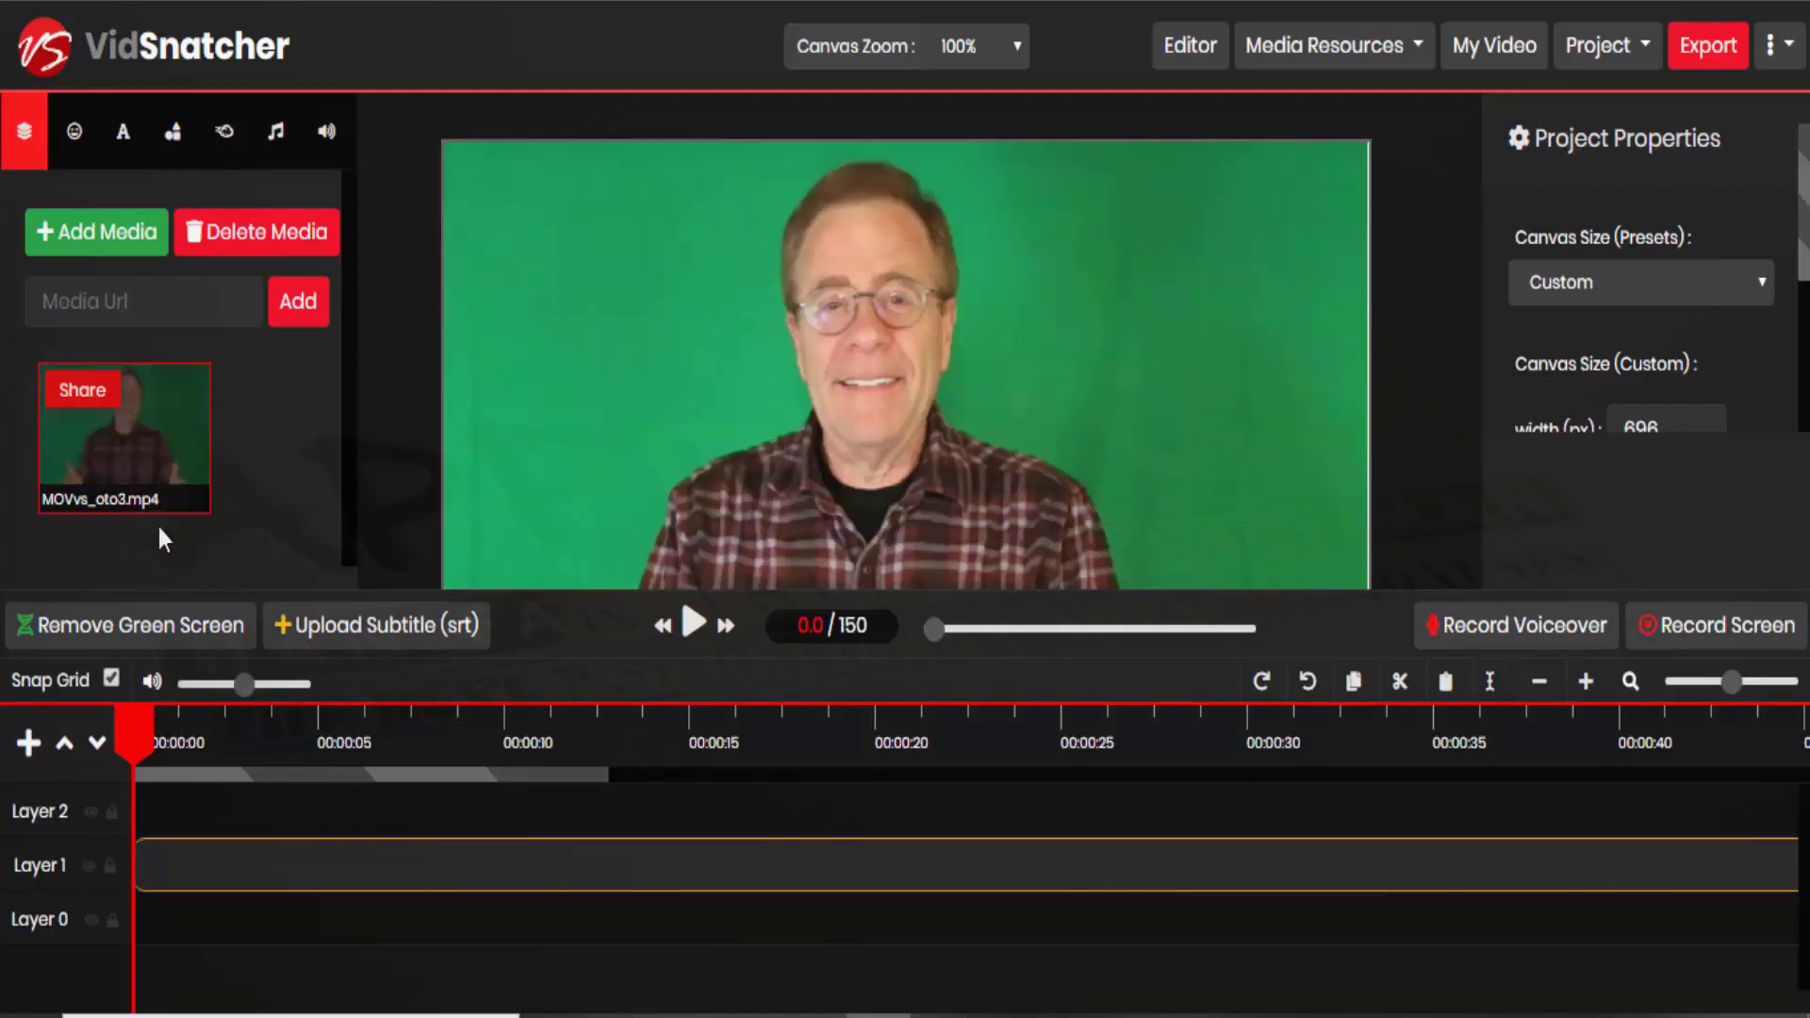
Start green-screen removal for the MOVvs_oto3.mp4 clip, sample the green backdrop color #16aa61 beside the shoulder, and apply it to the preview
click(136, 627)
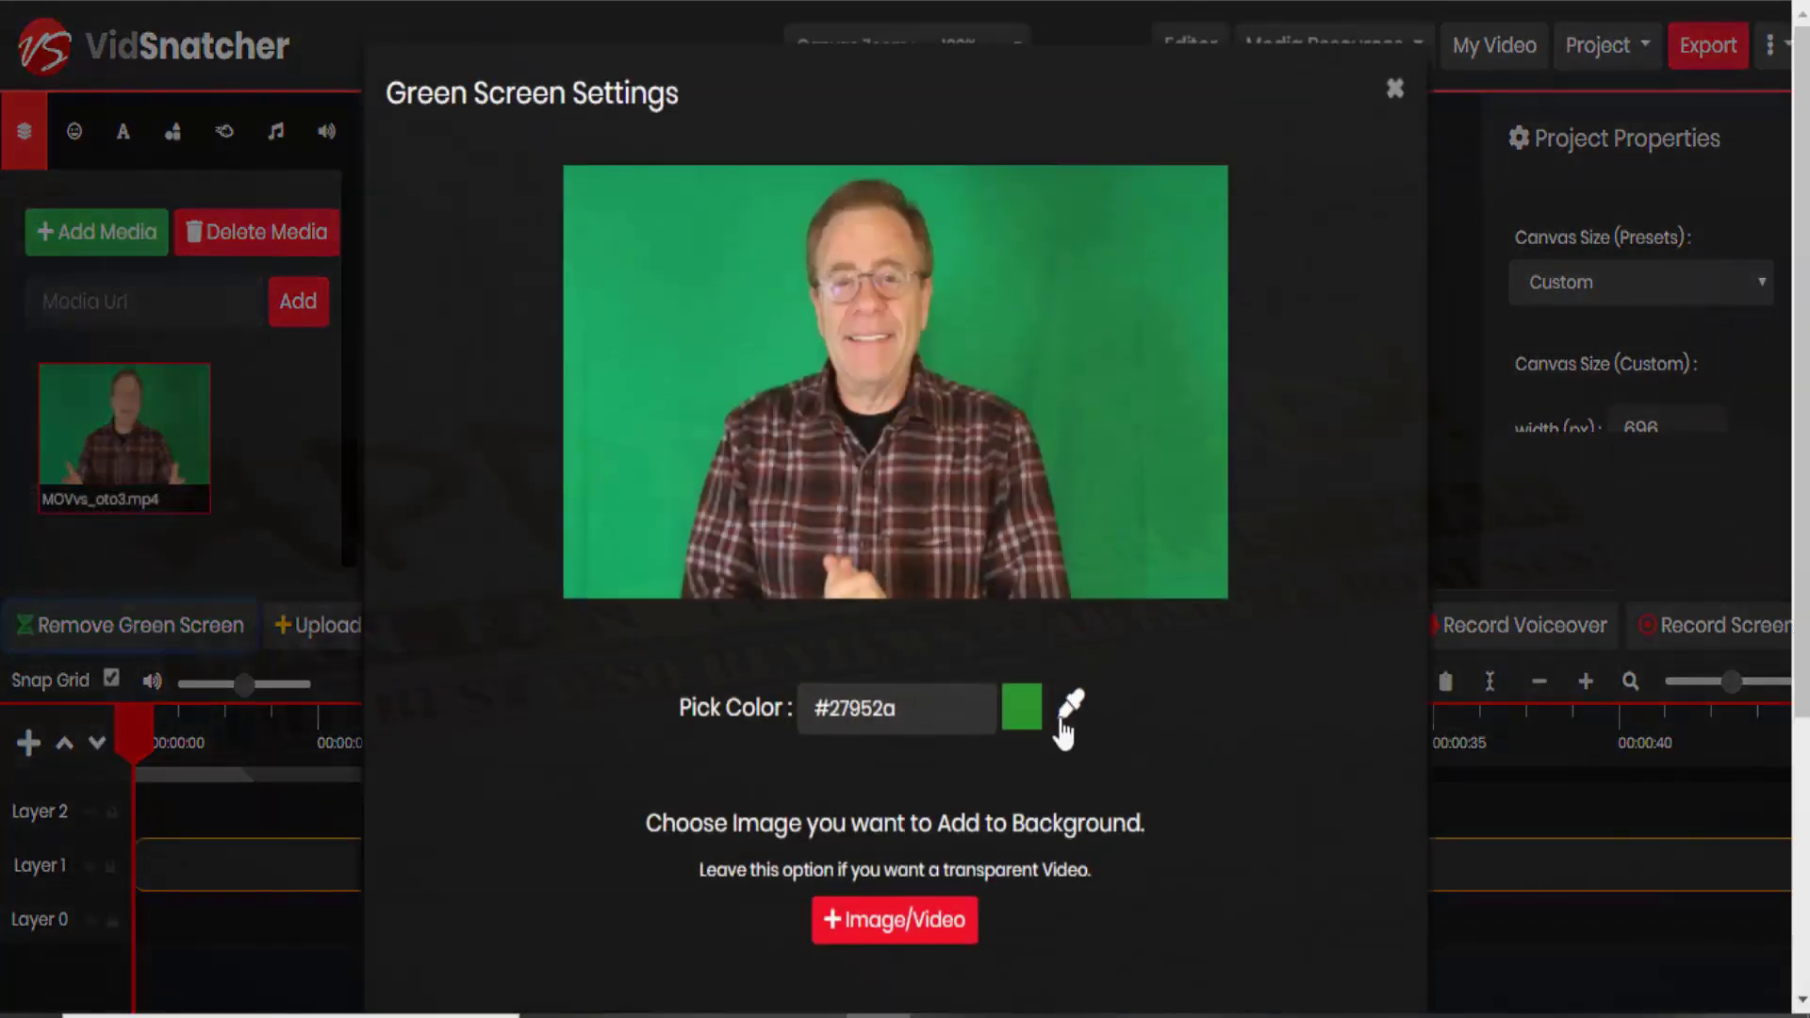
click(1072, 721)
click(754, 388)
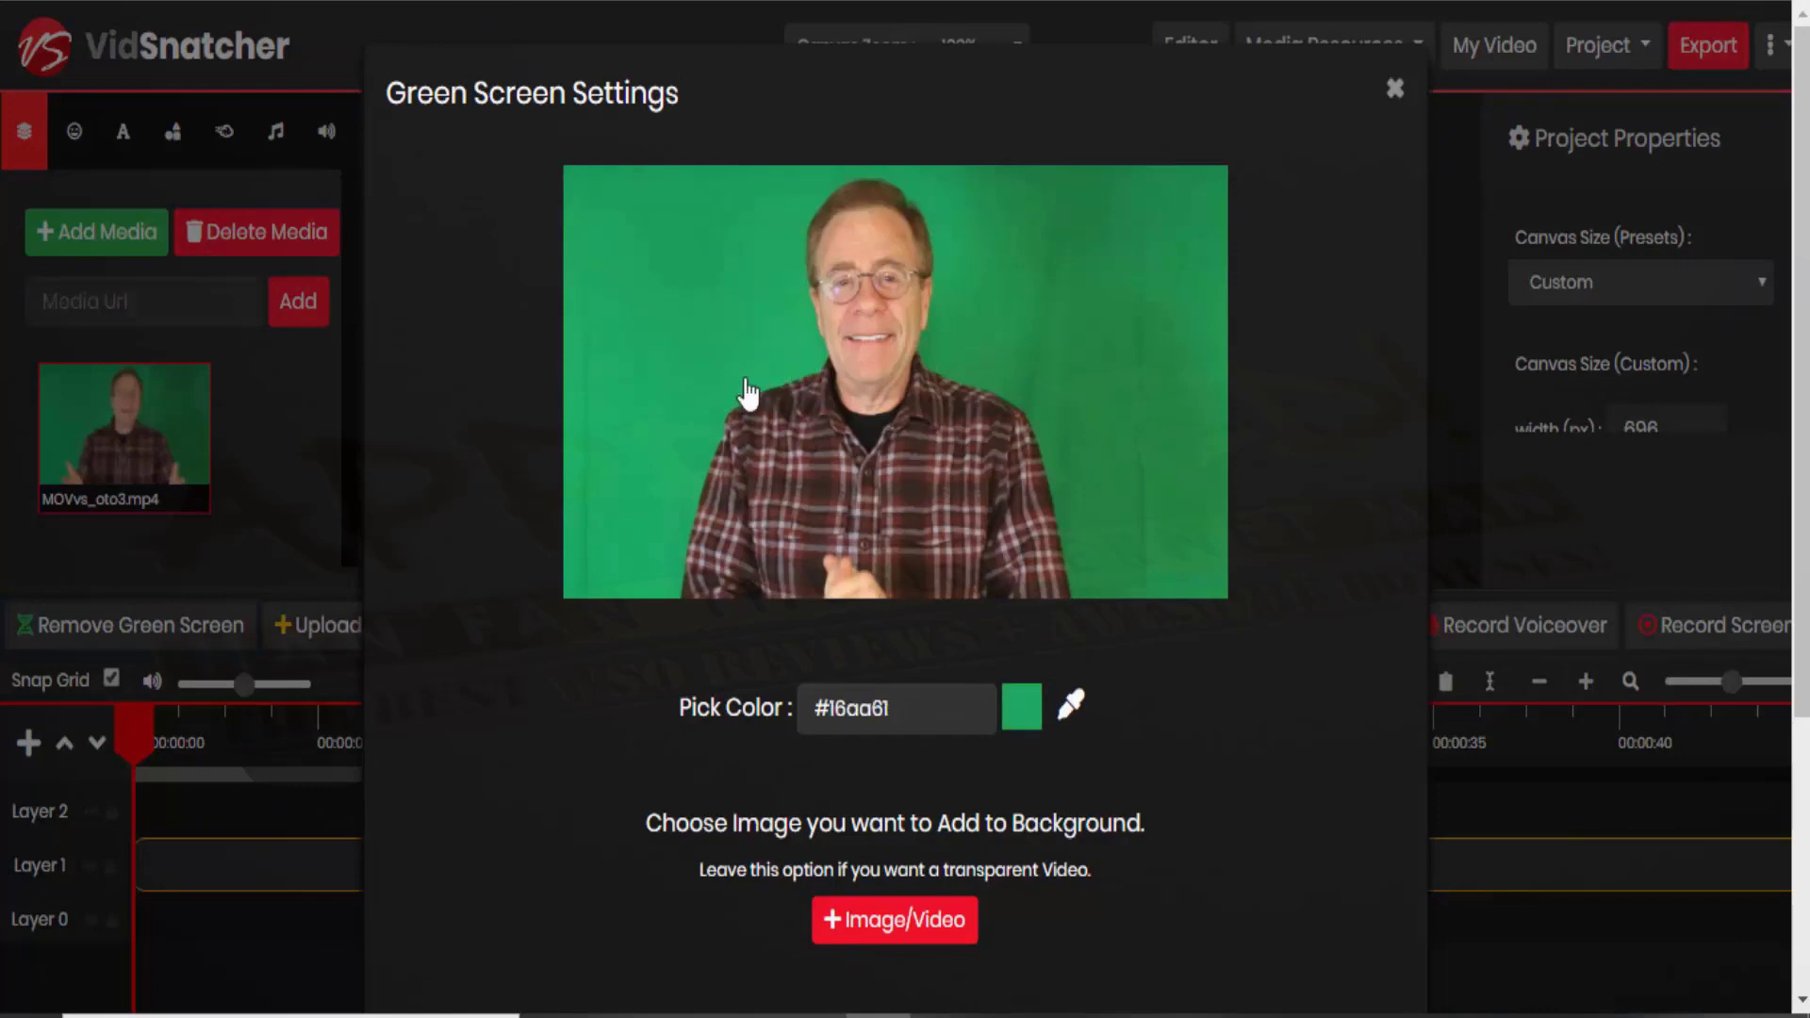
scroll(928, 853, down, 4)
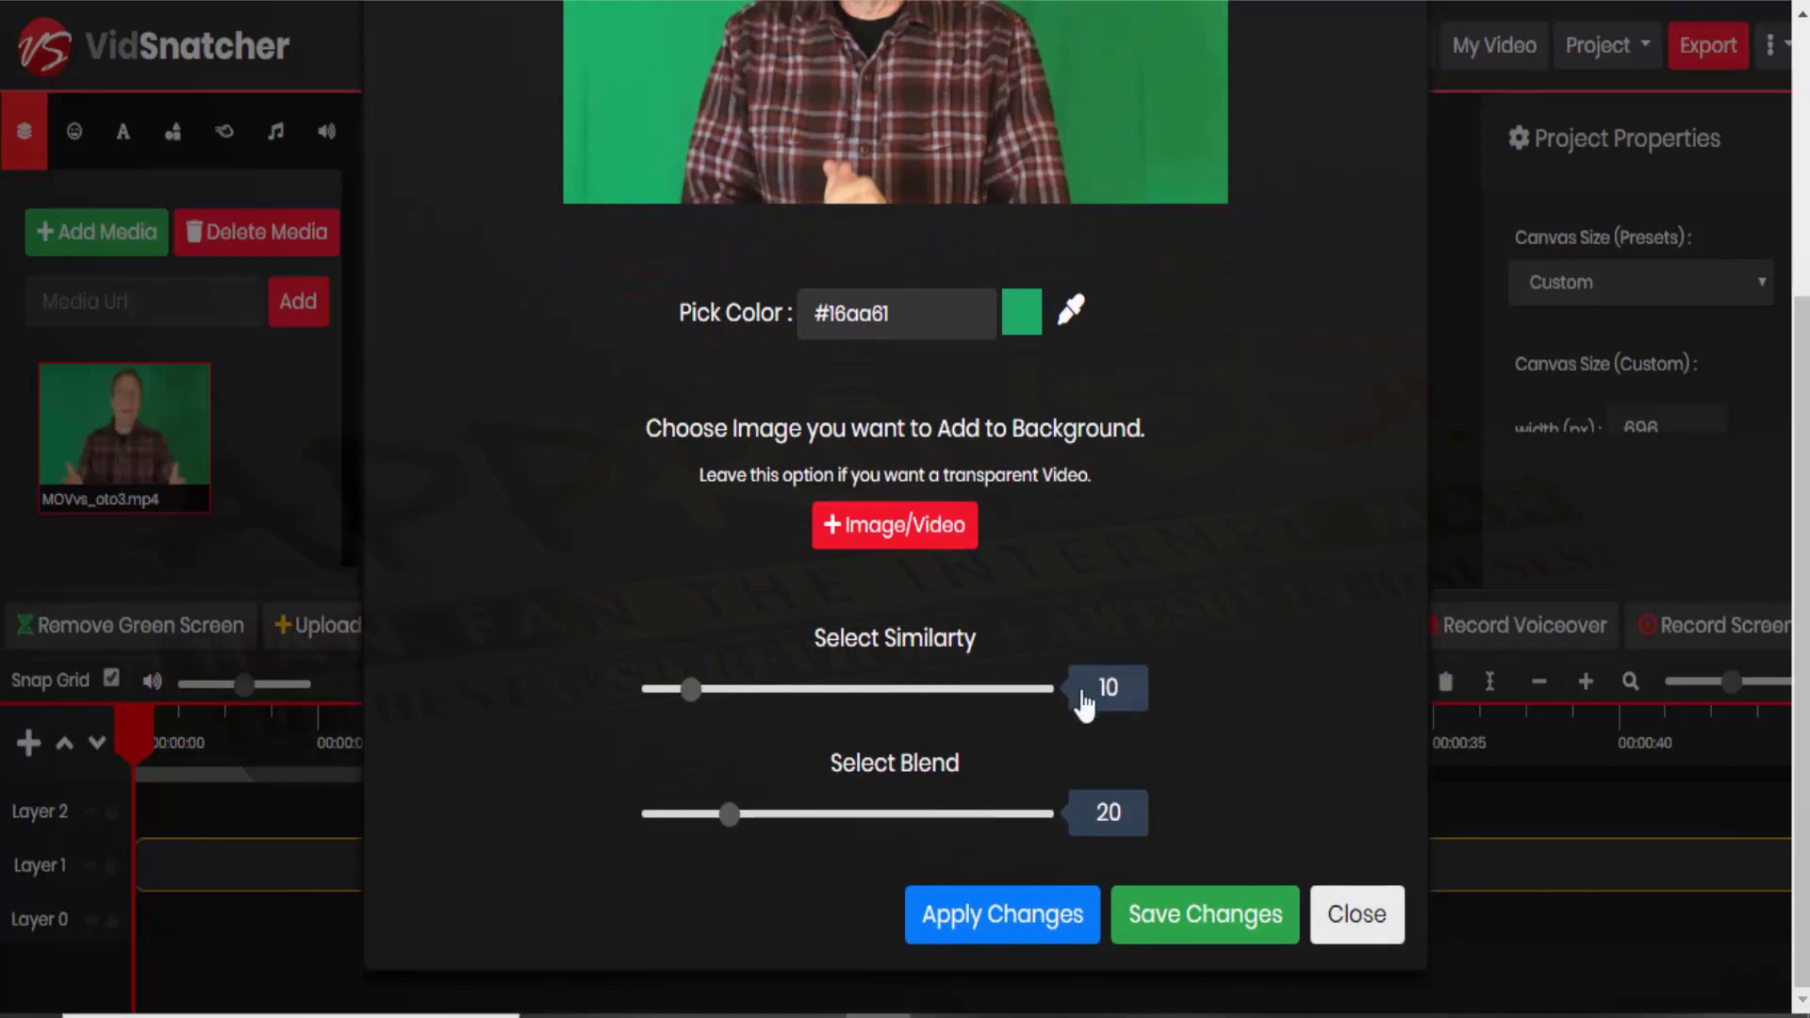
click(1013, 911)
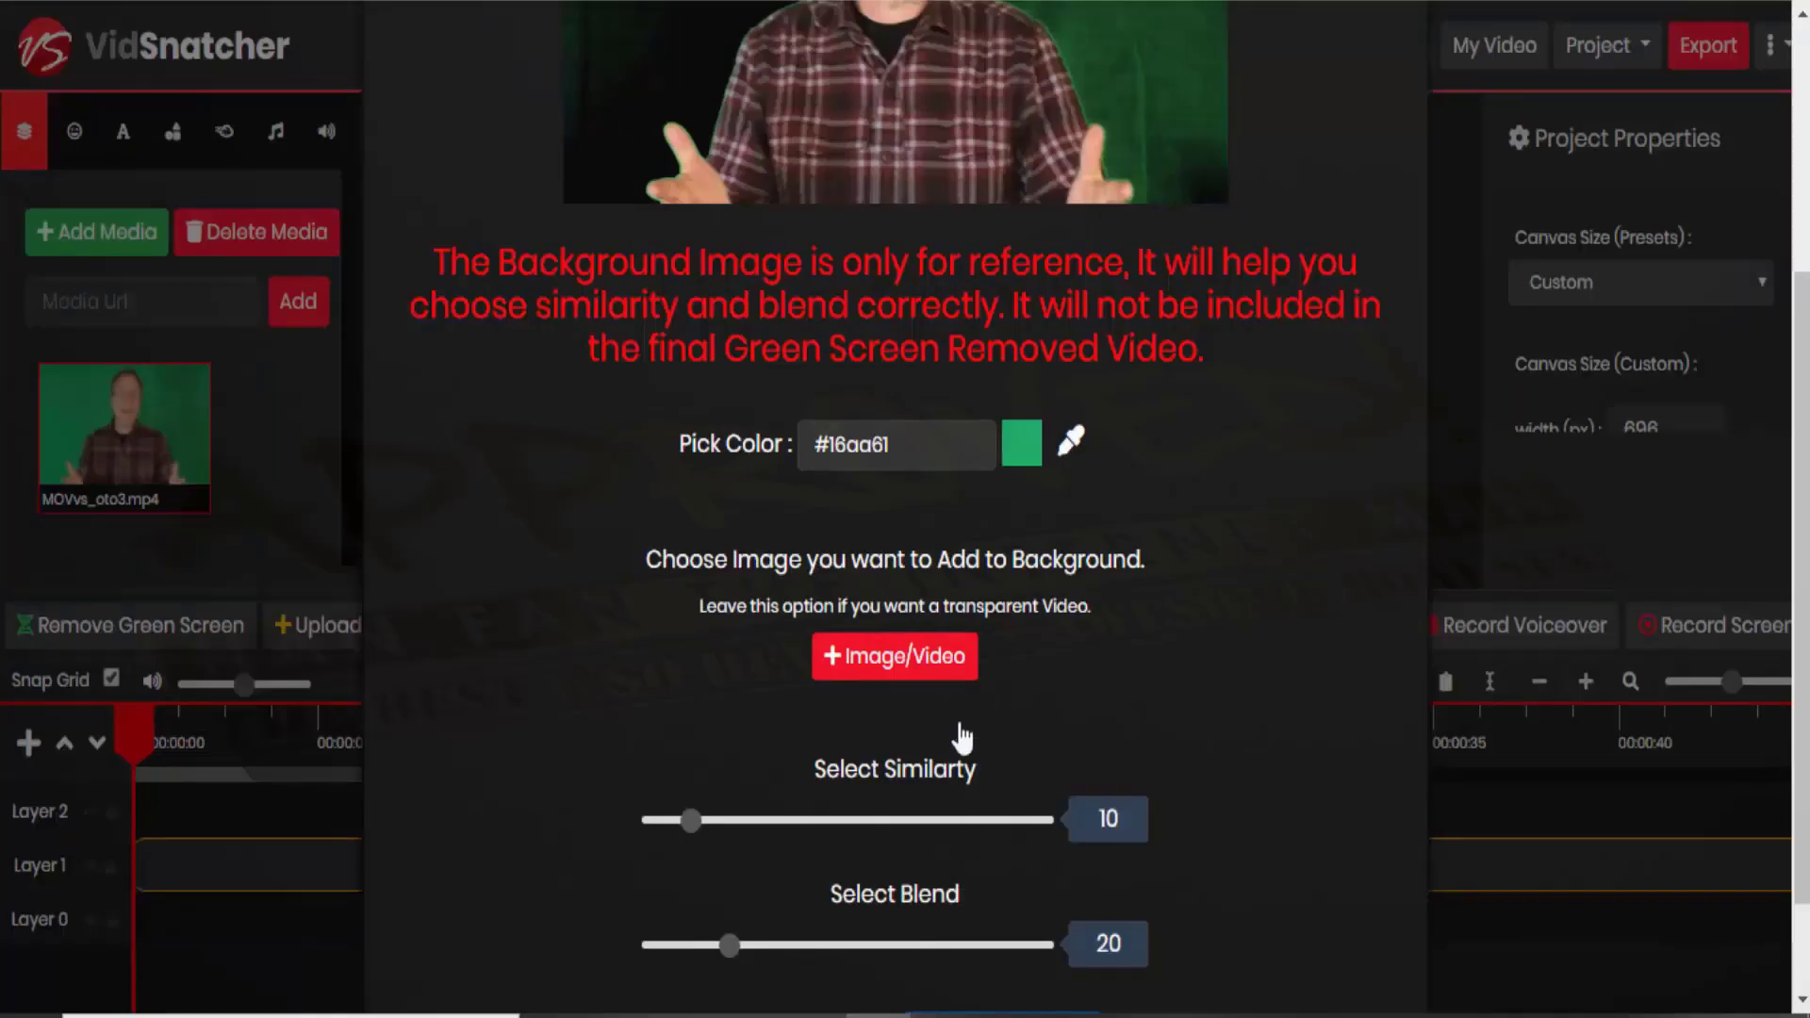
scroll(961, 735, up, 5)
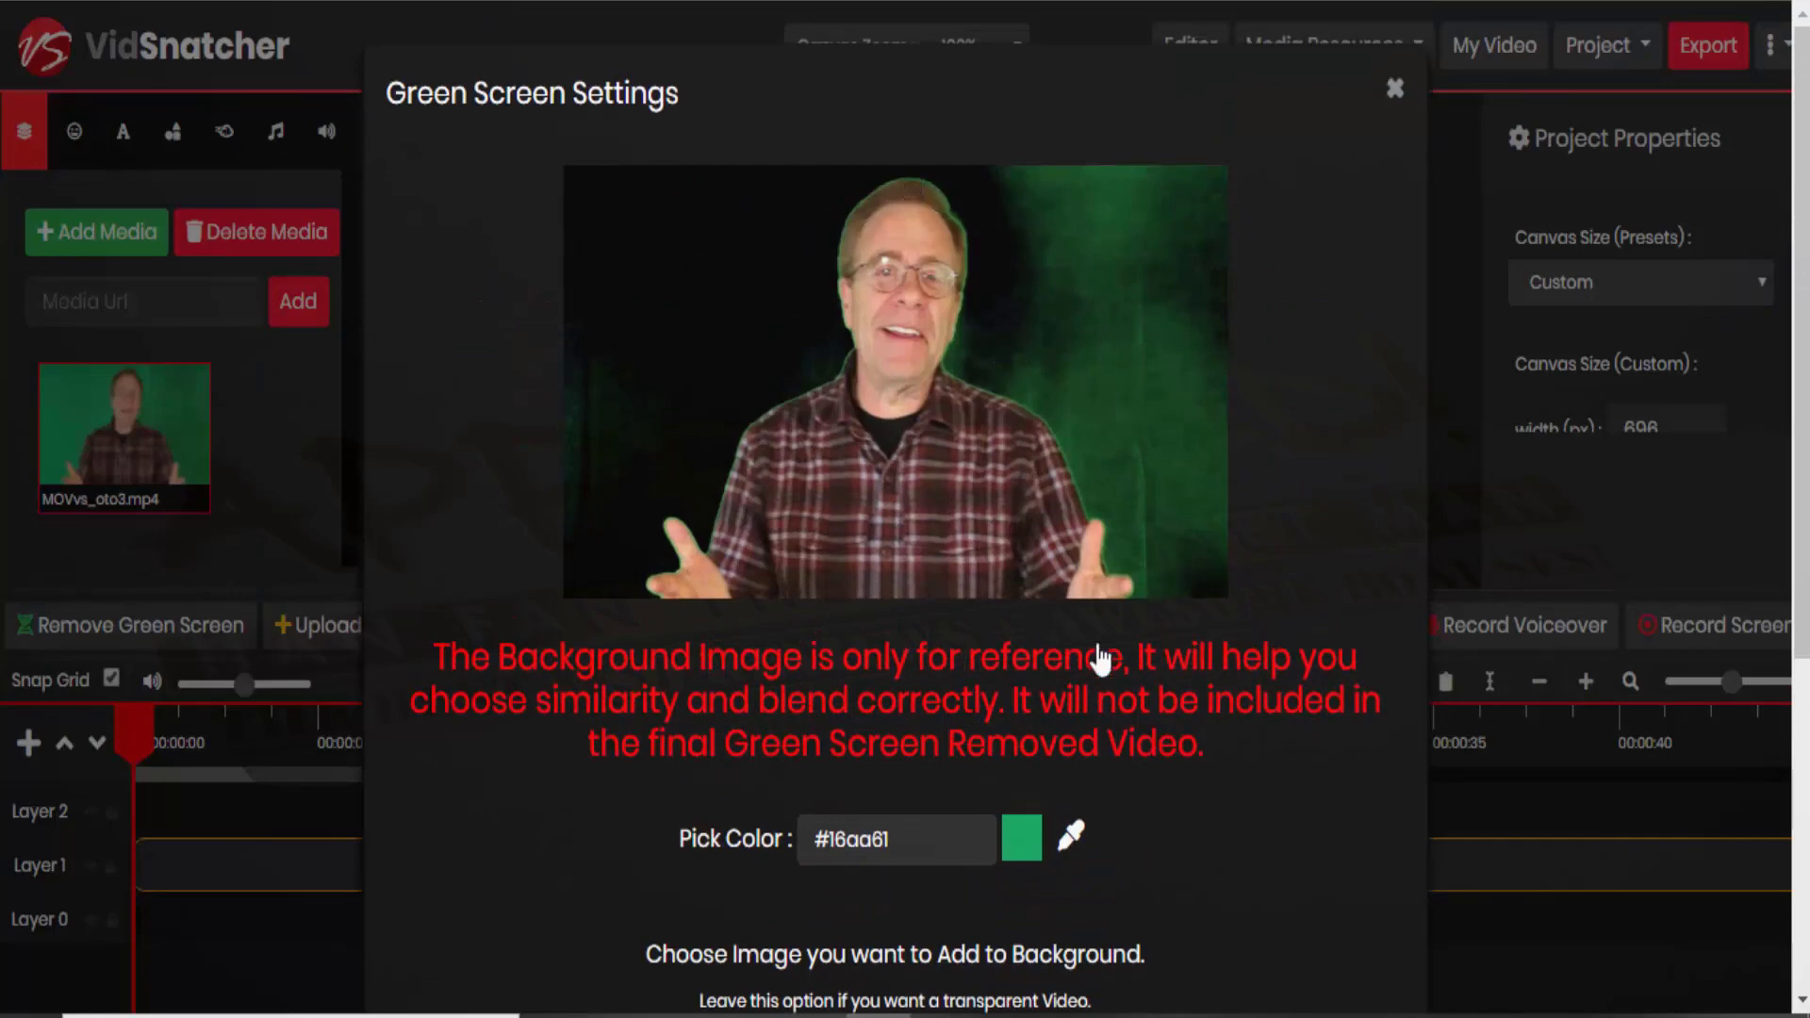
scroll(1098, 657, down, 5)
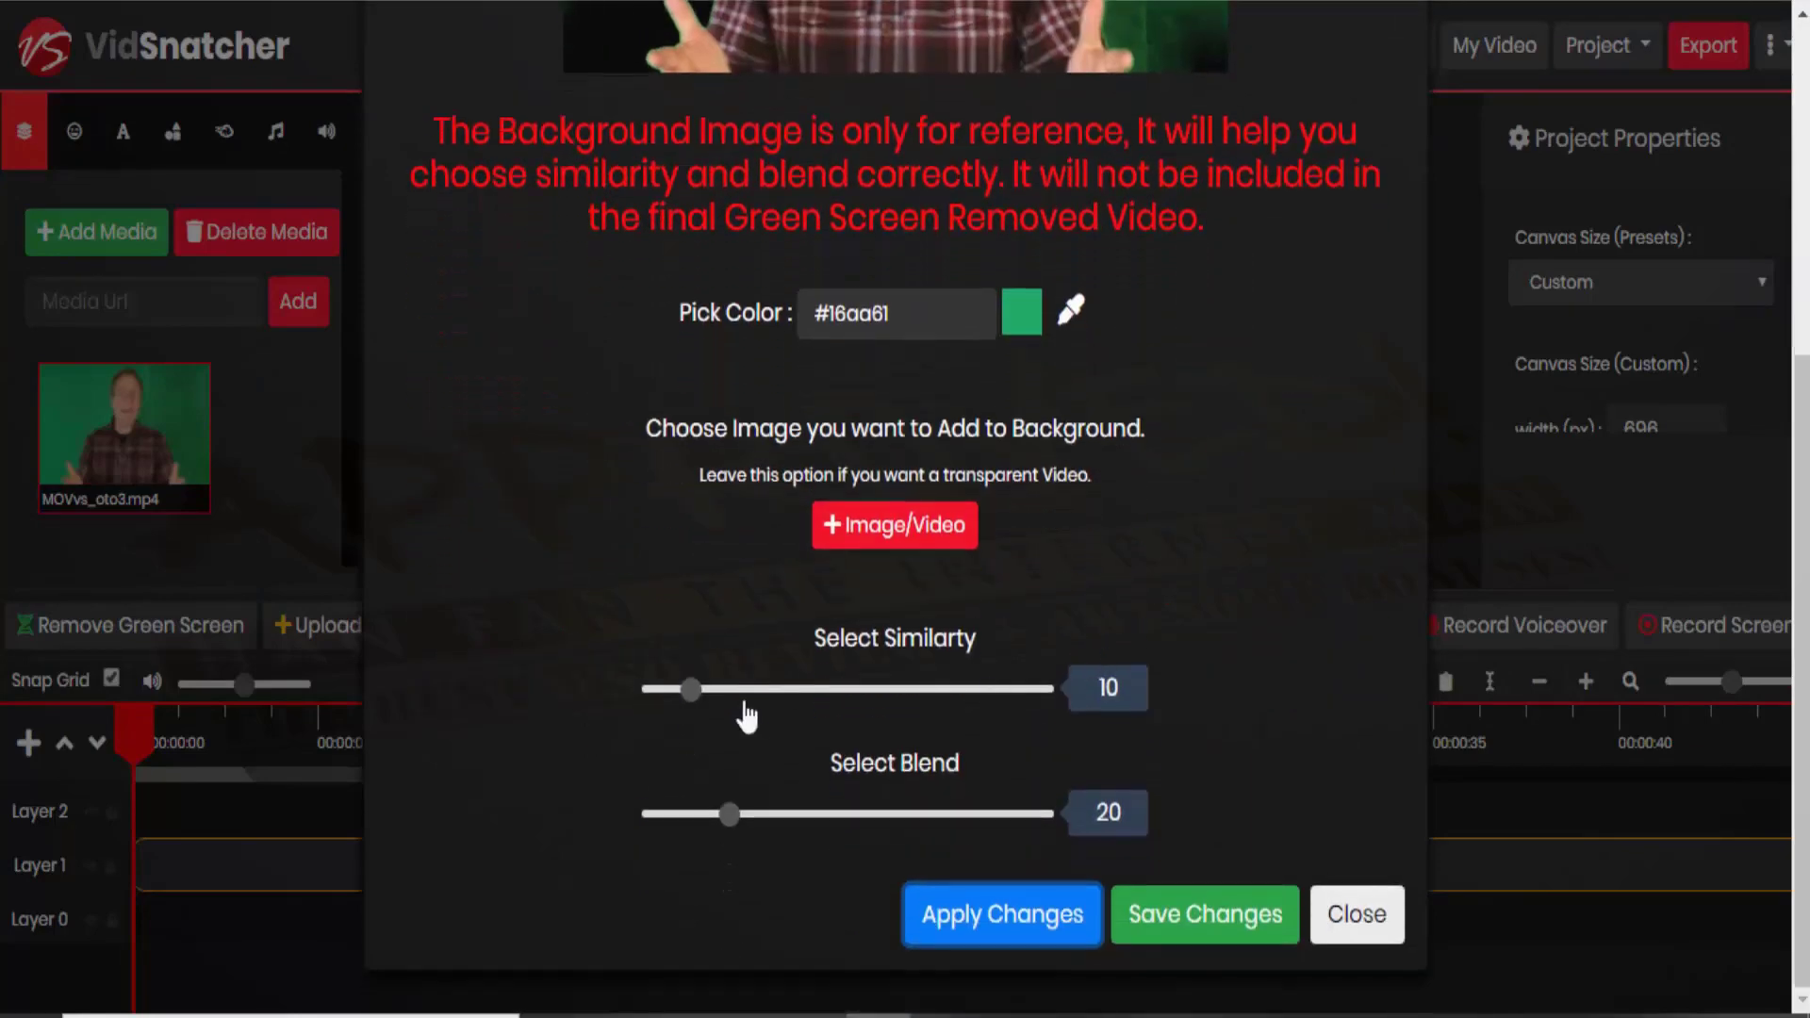
Set the green-screen similarity to 21 and blend to 35, apply them to the preview, and save the changes
drag(696, 709, 737, 704)
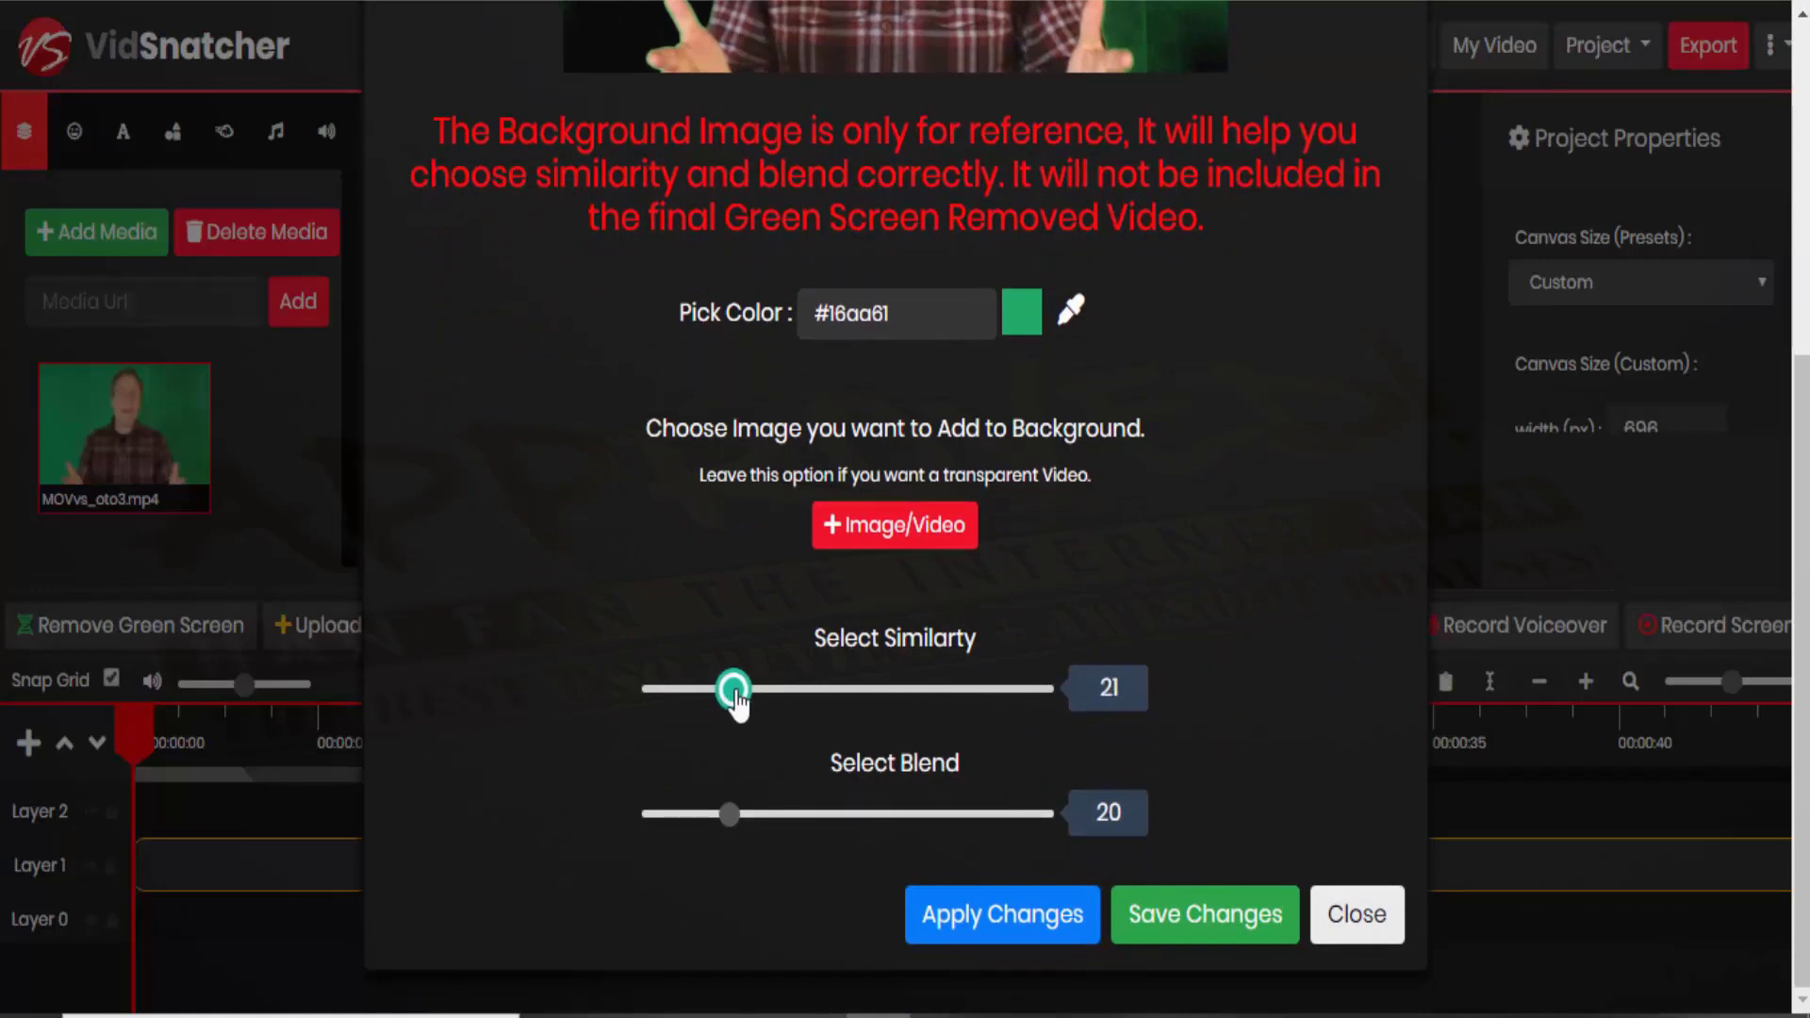
drag(732, 816, 795, 831)
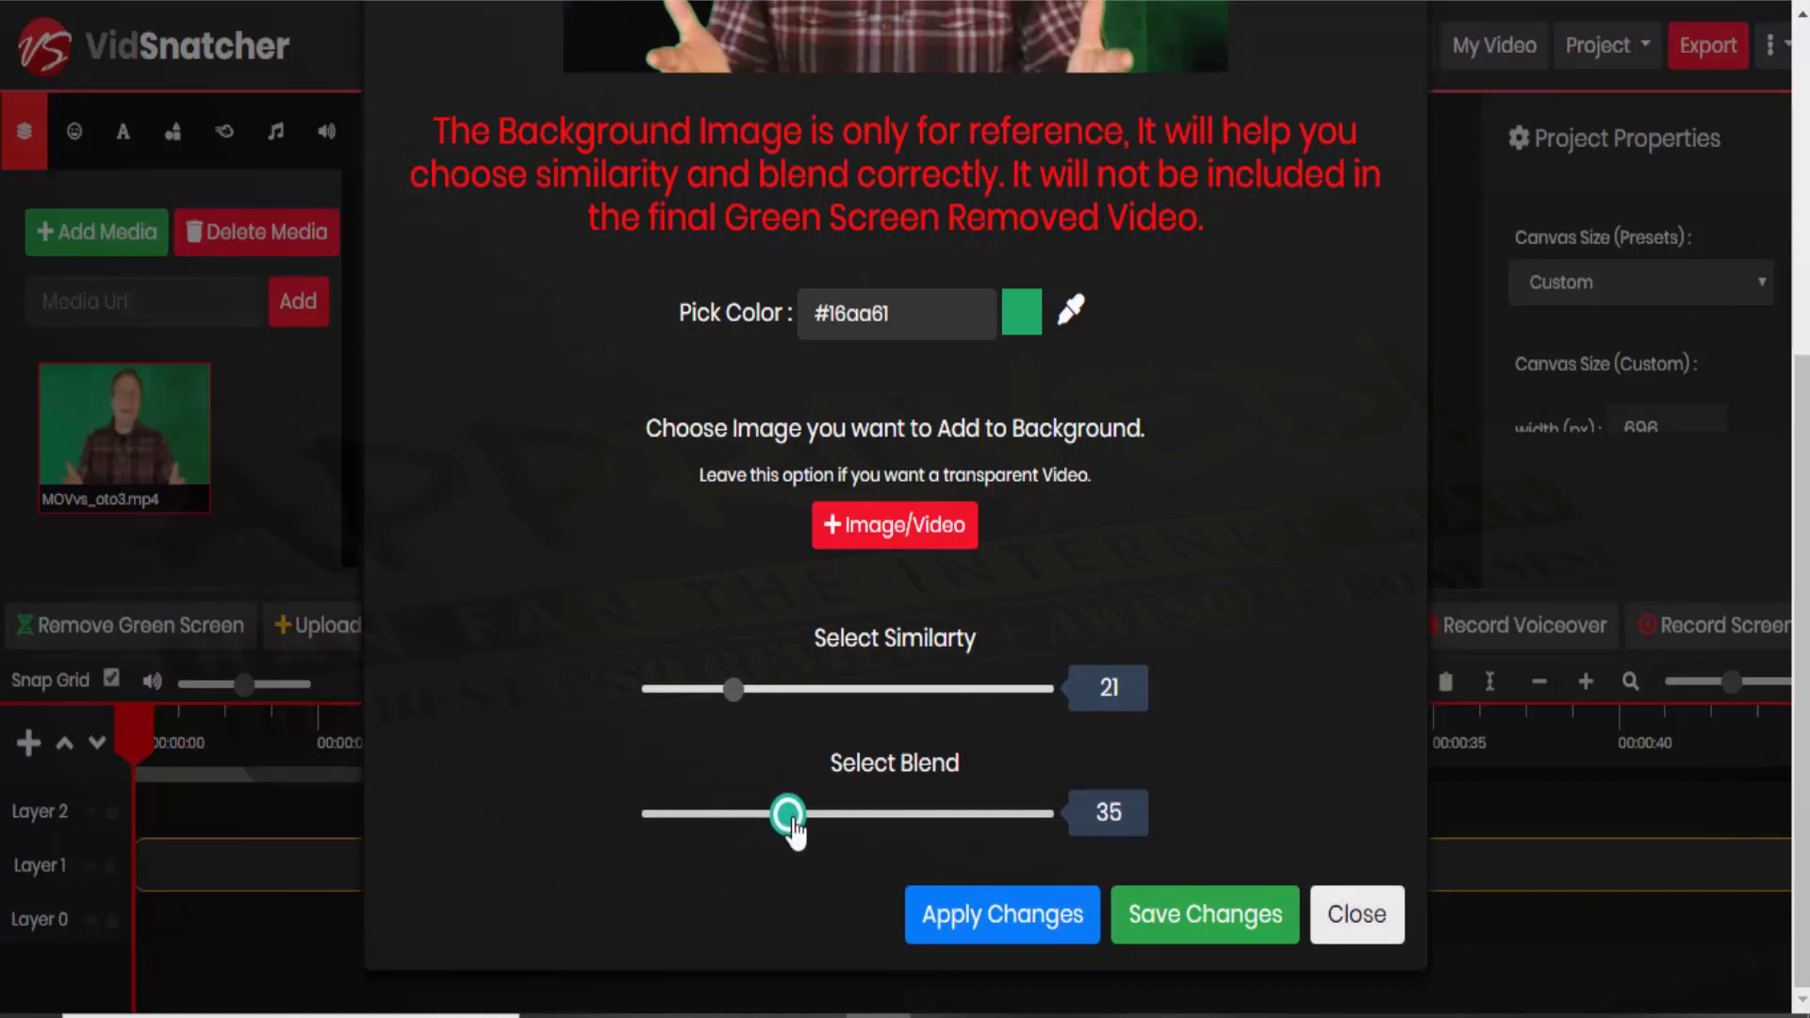
click(968, 907)
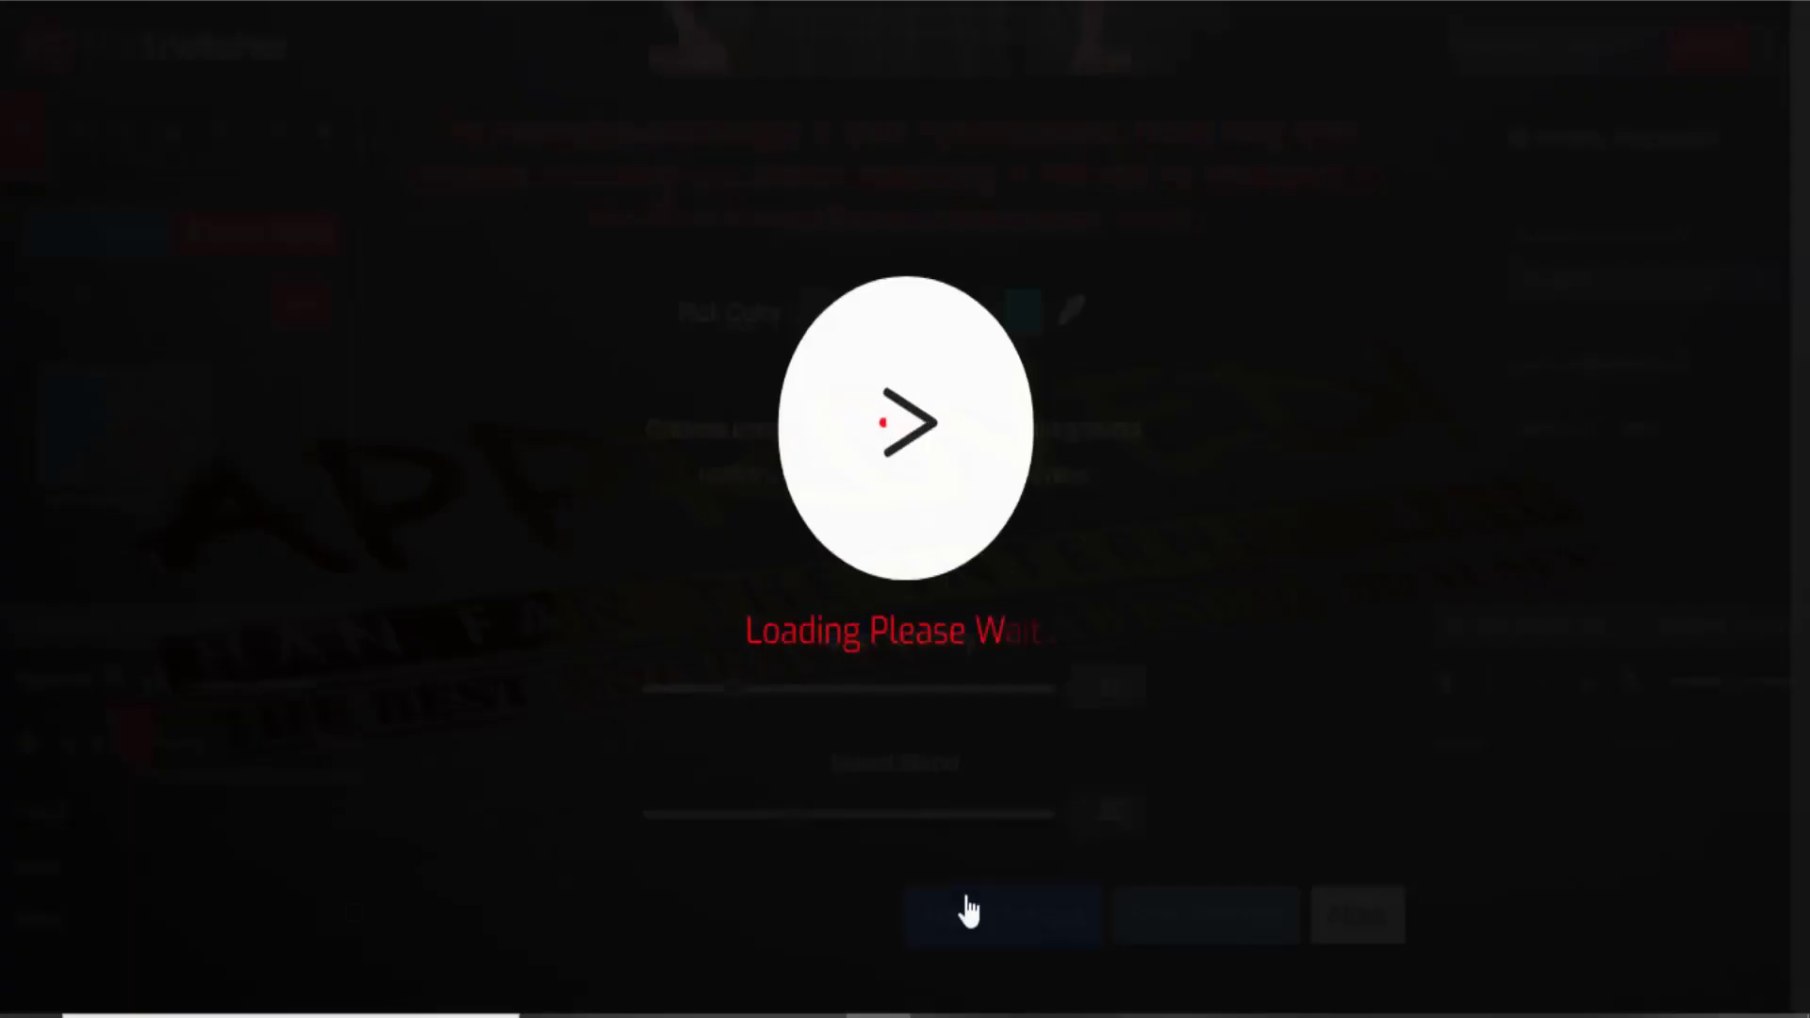
scroll(954, 833, up, 6)
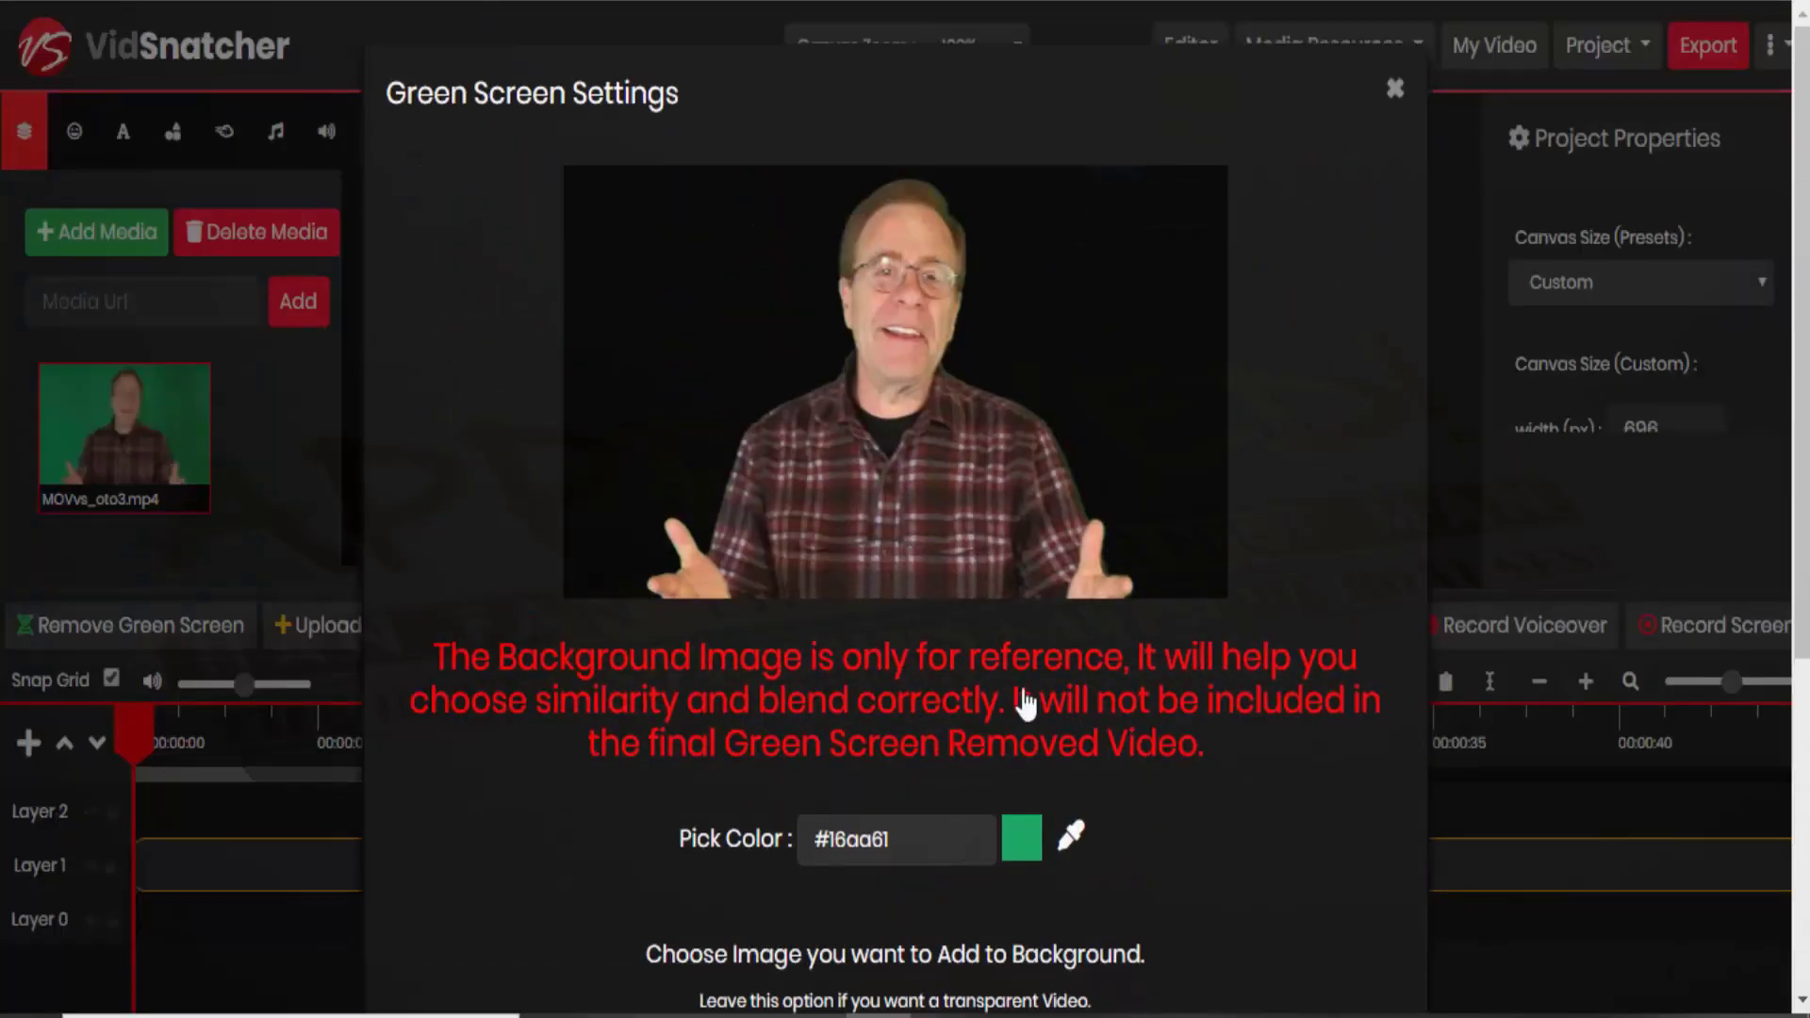
scroll(1099, 514, down, 5)
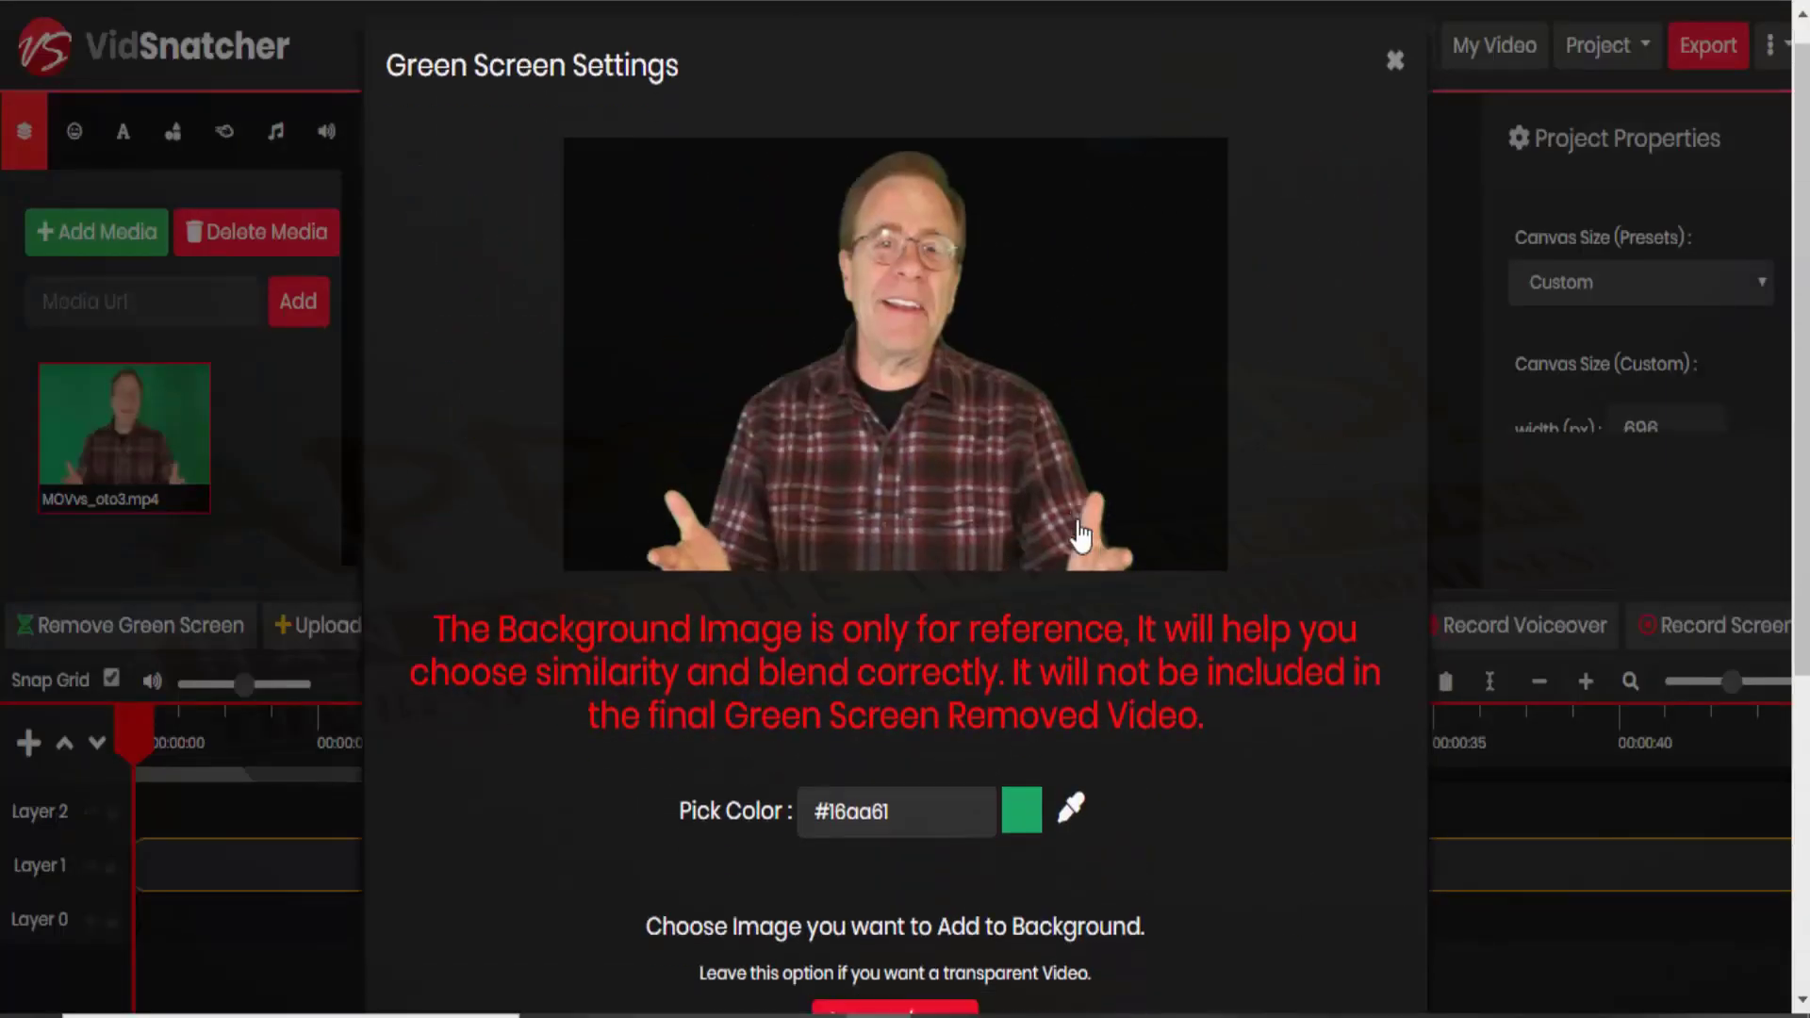
scroll(1078, 528, down, 1)
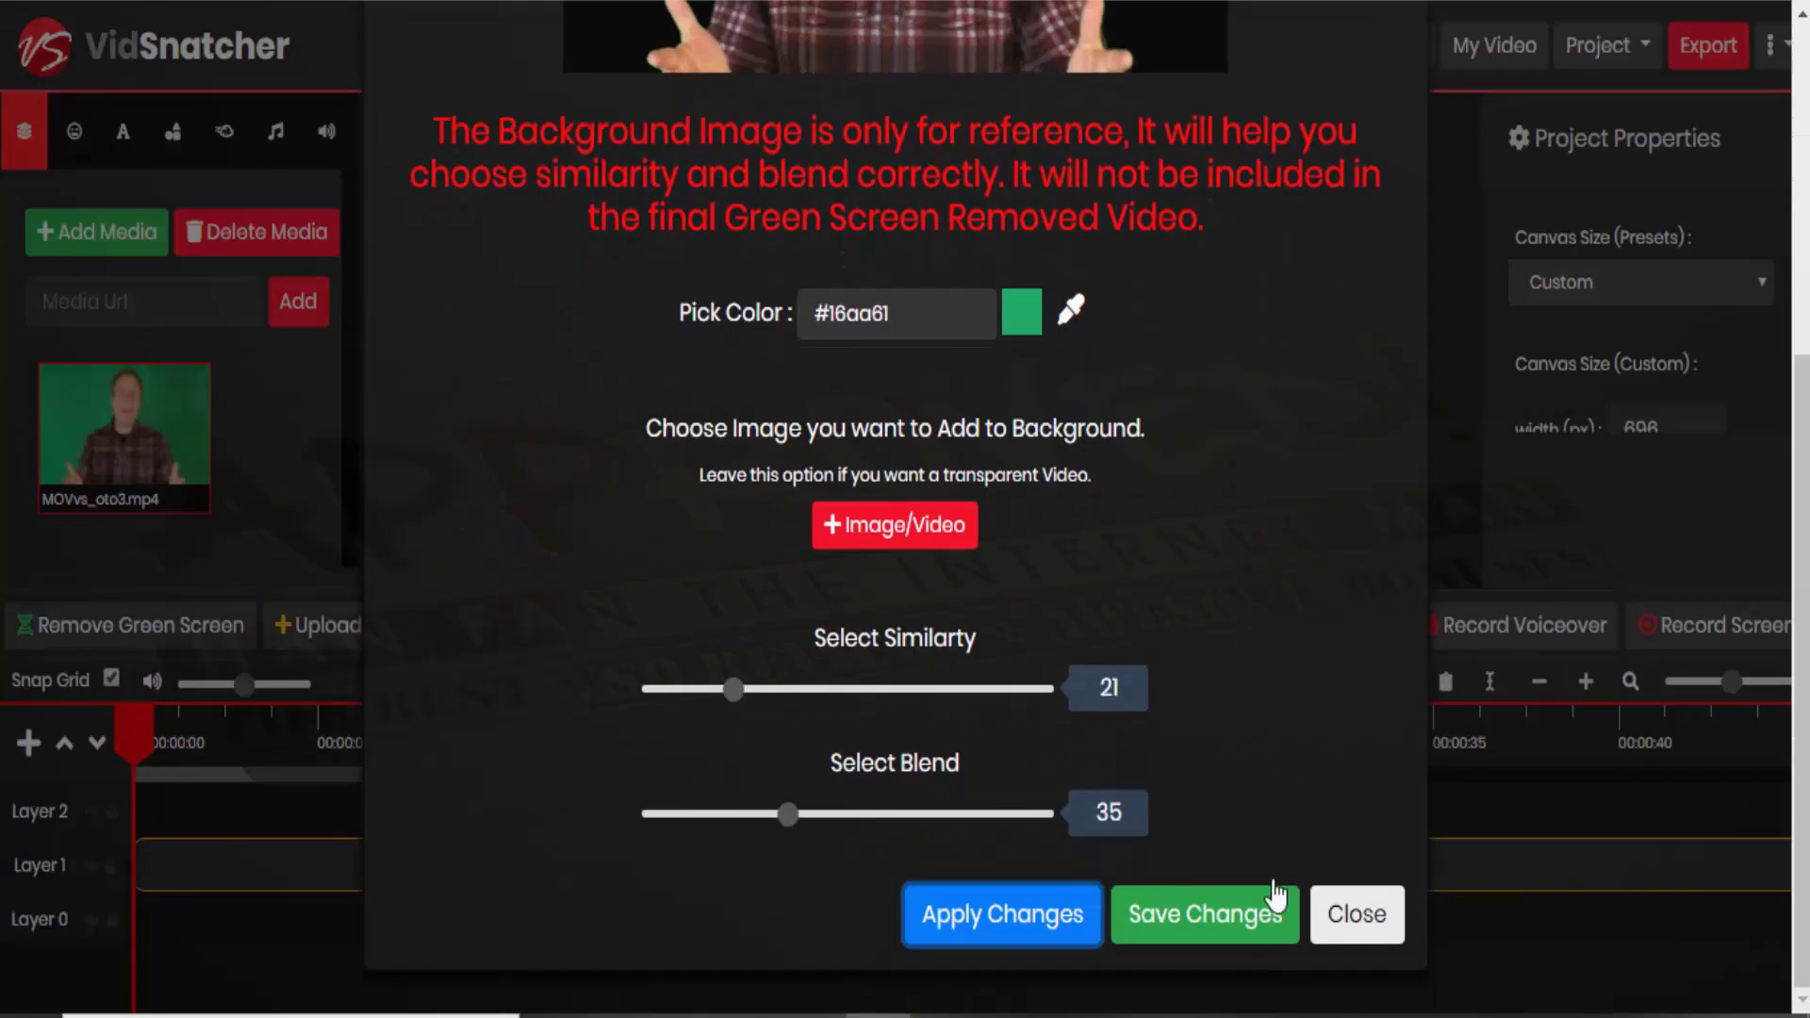
click(1244, 919)
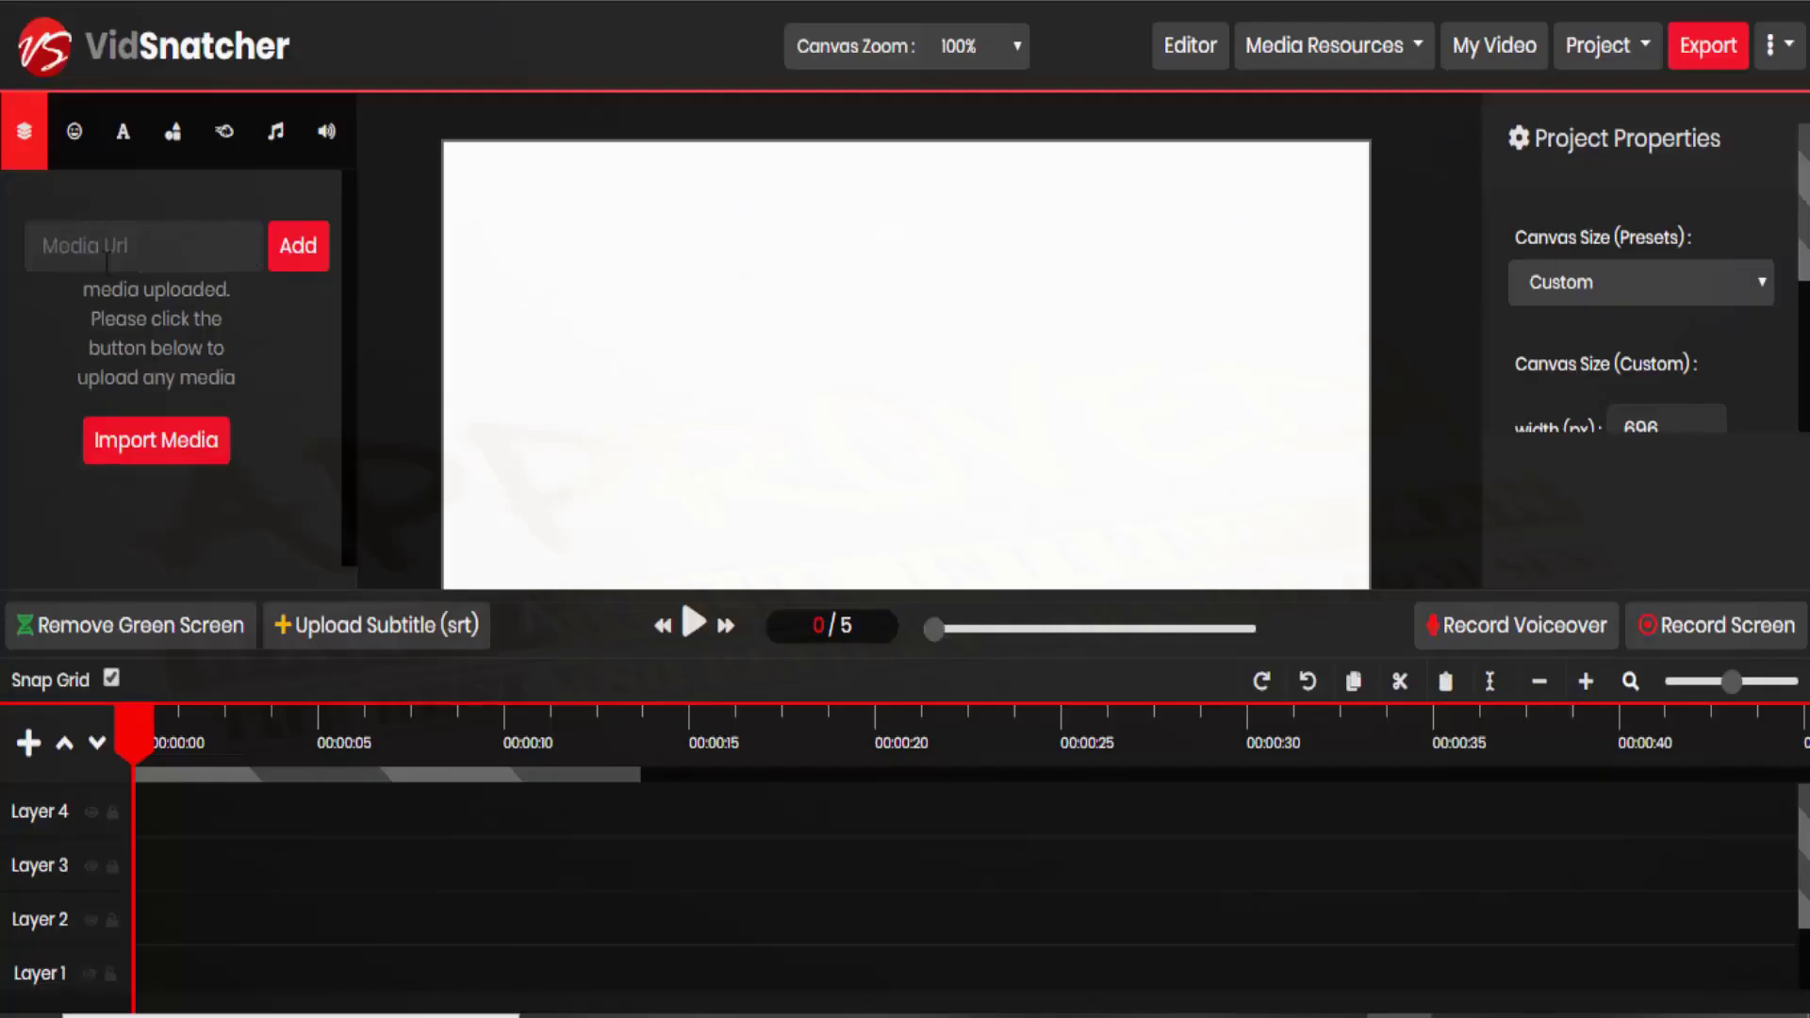
Search the simple icon library for "dog" and for "calenda"
click(76, 150)
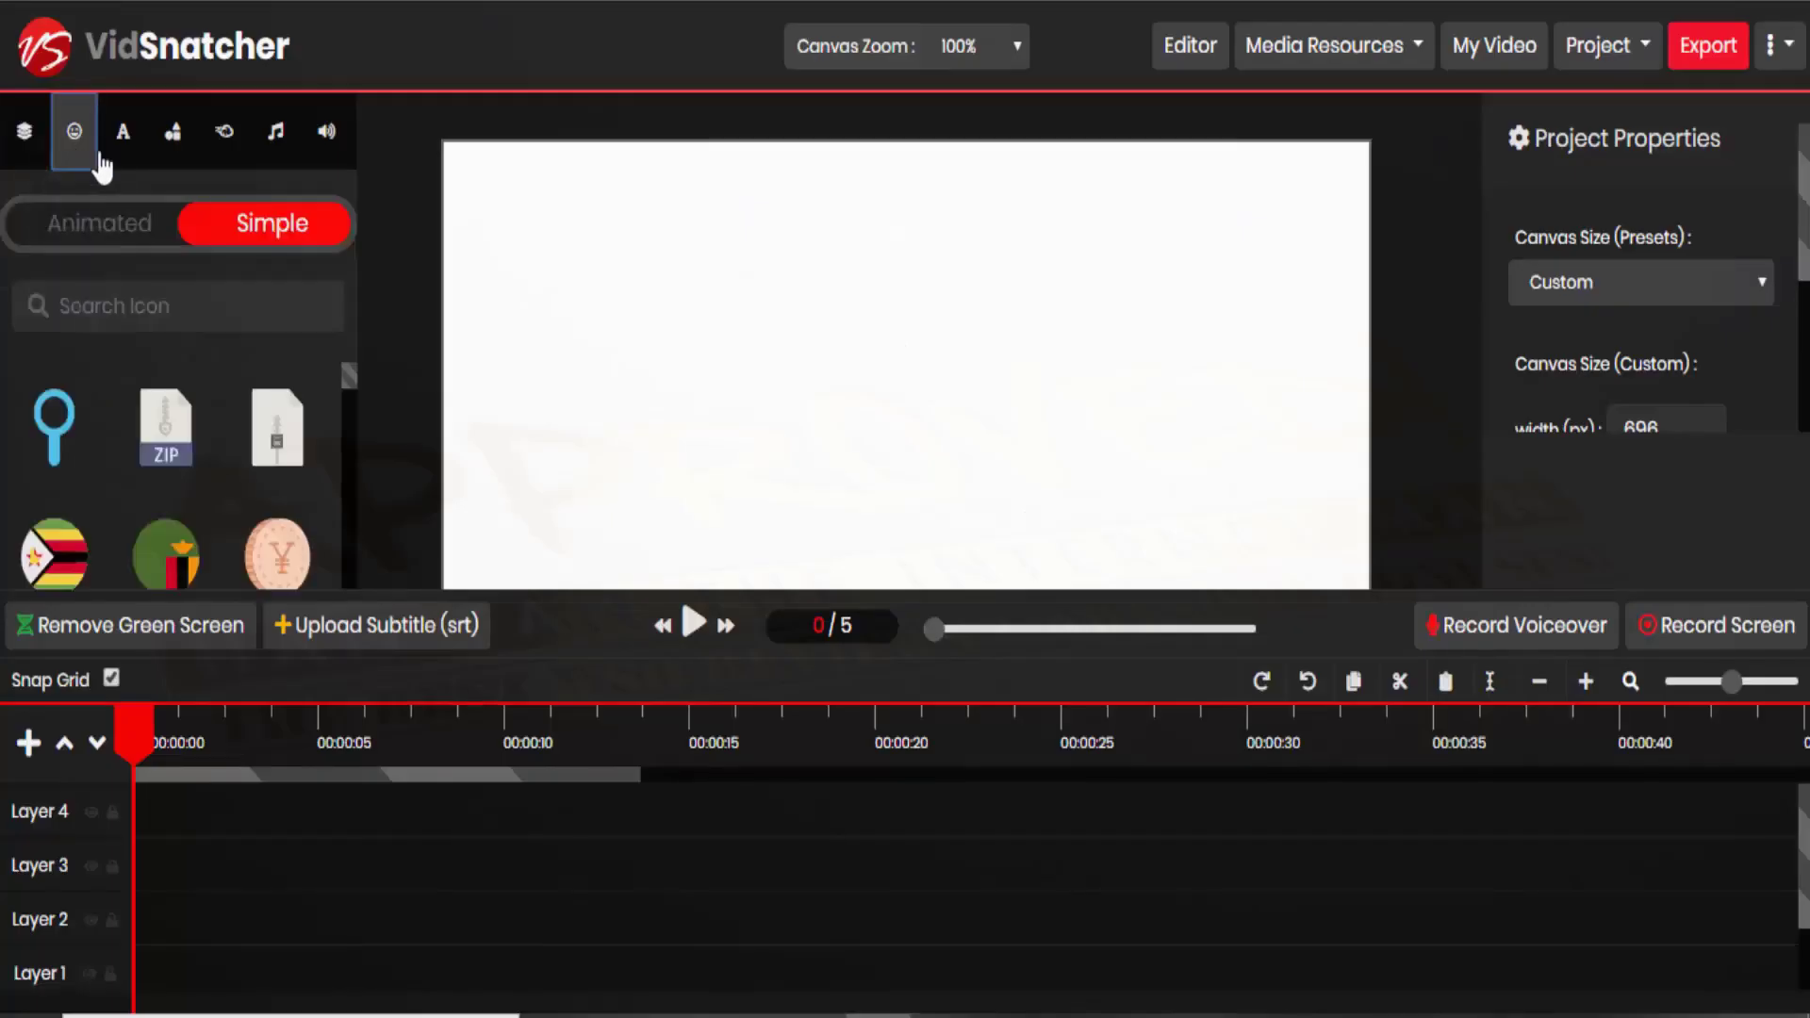
click(217, 294)
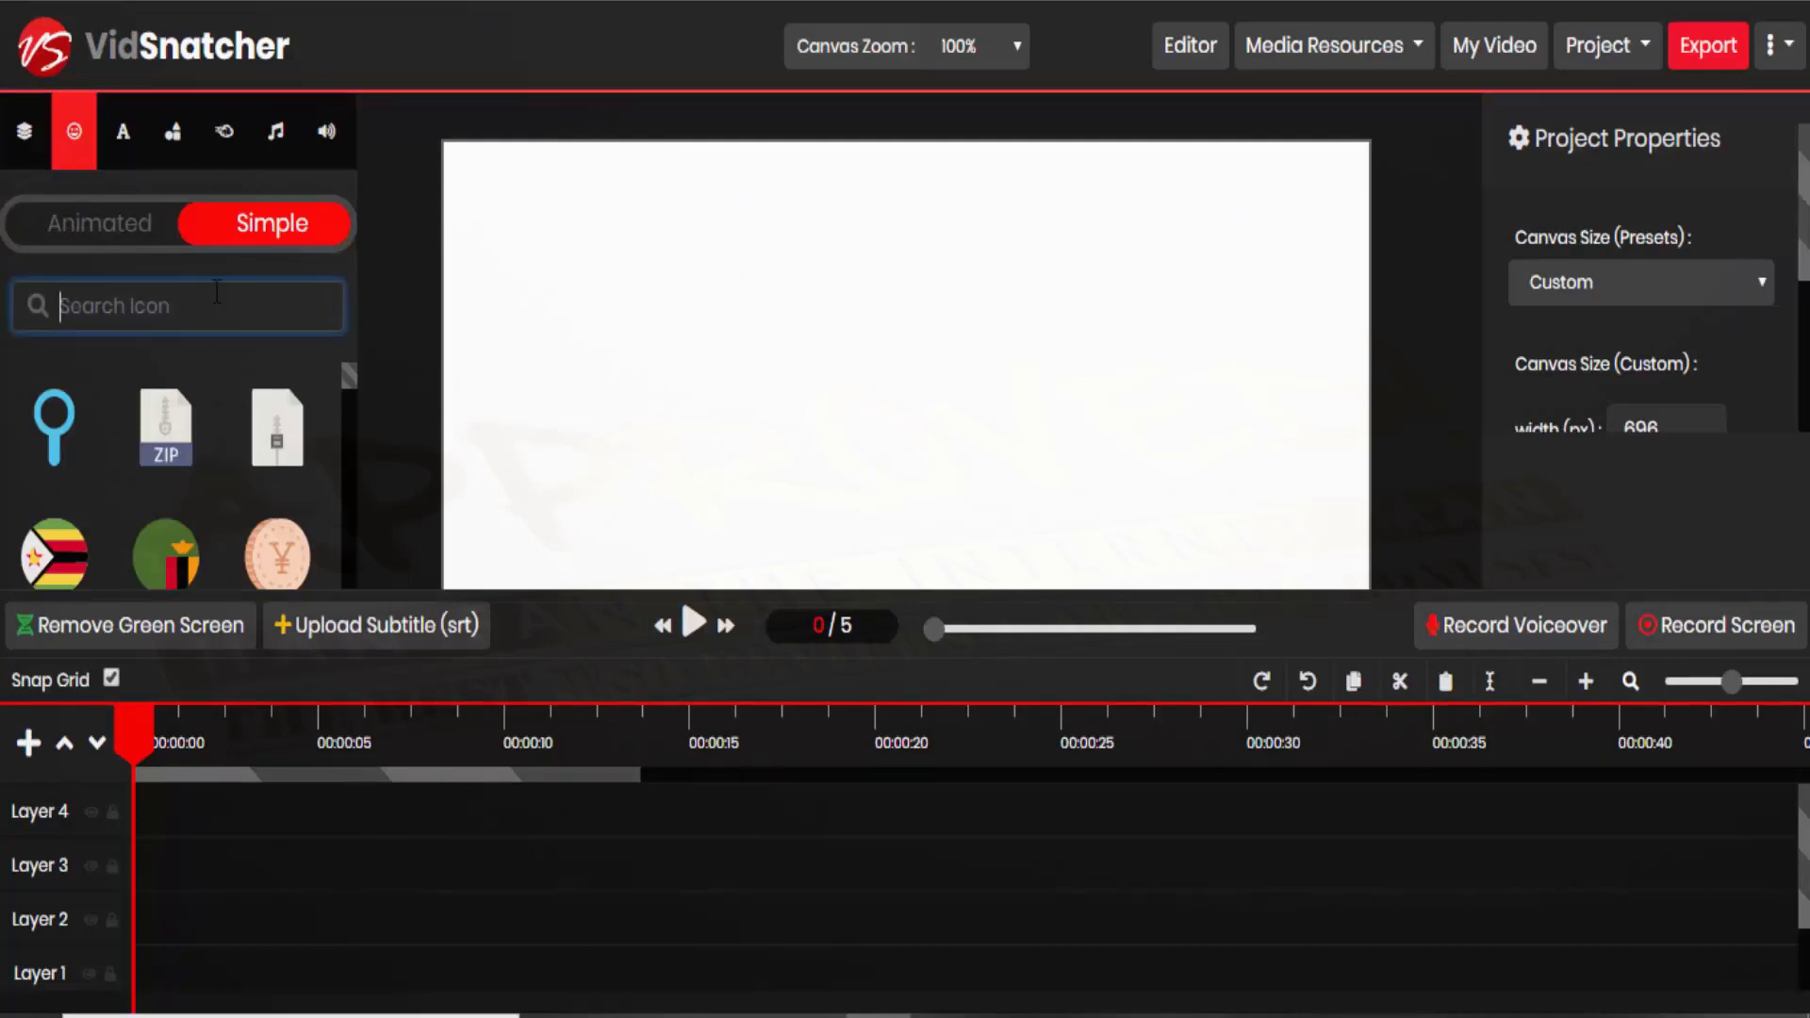
text(dog)
key(BackSpace)
key(BackSpace)
key(BackSpace)
text(cal)
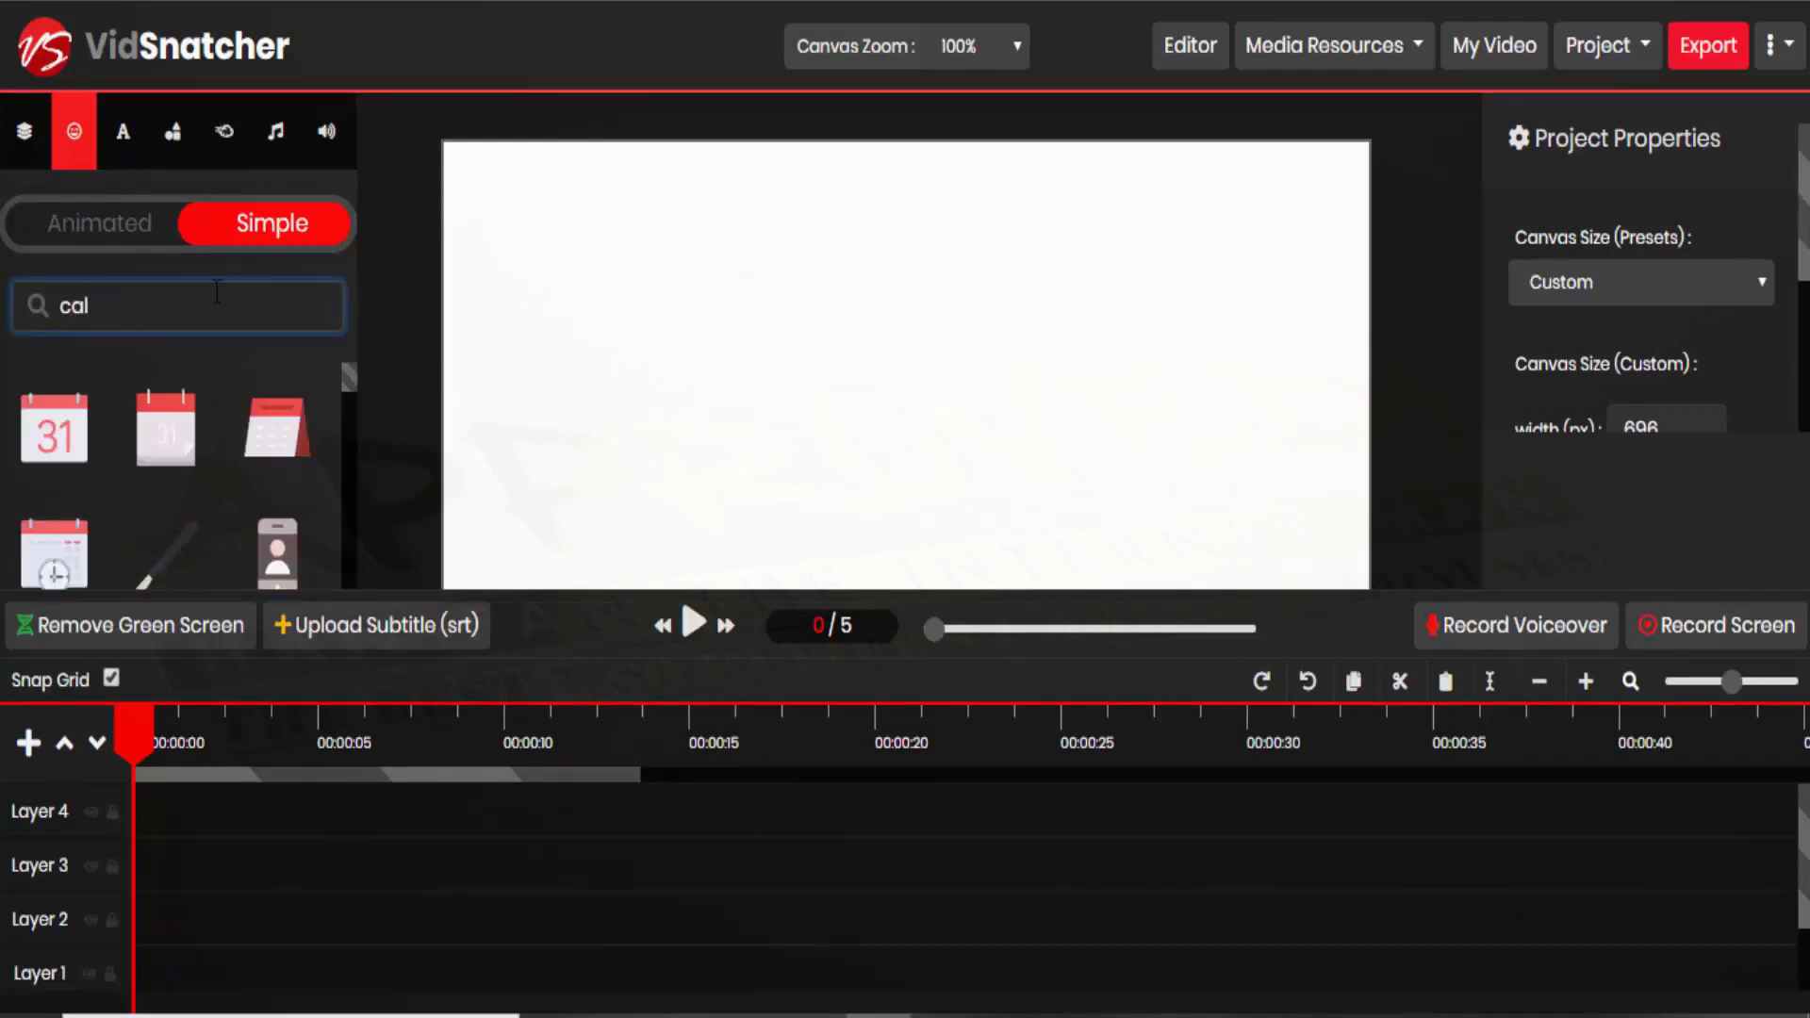
text(enda)
Search the simple icons for "pencil" and place the diagonal yellow pencil on the canvas
key(BackSpace)
key(BackSpace)
key(BackSpace)
key(BackSpace)
key(BackSpace)
key(BackSpace)
key(BackSpace)
text(penci)
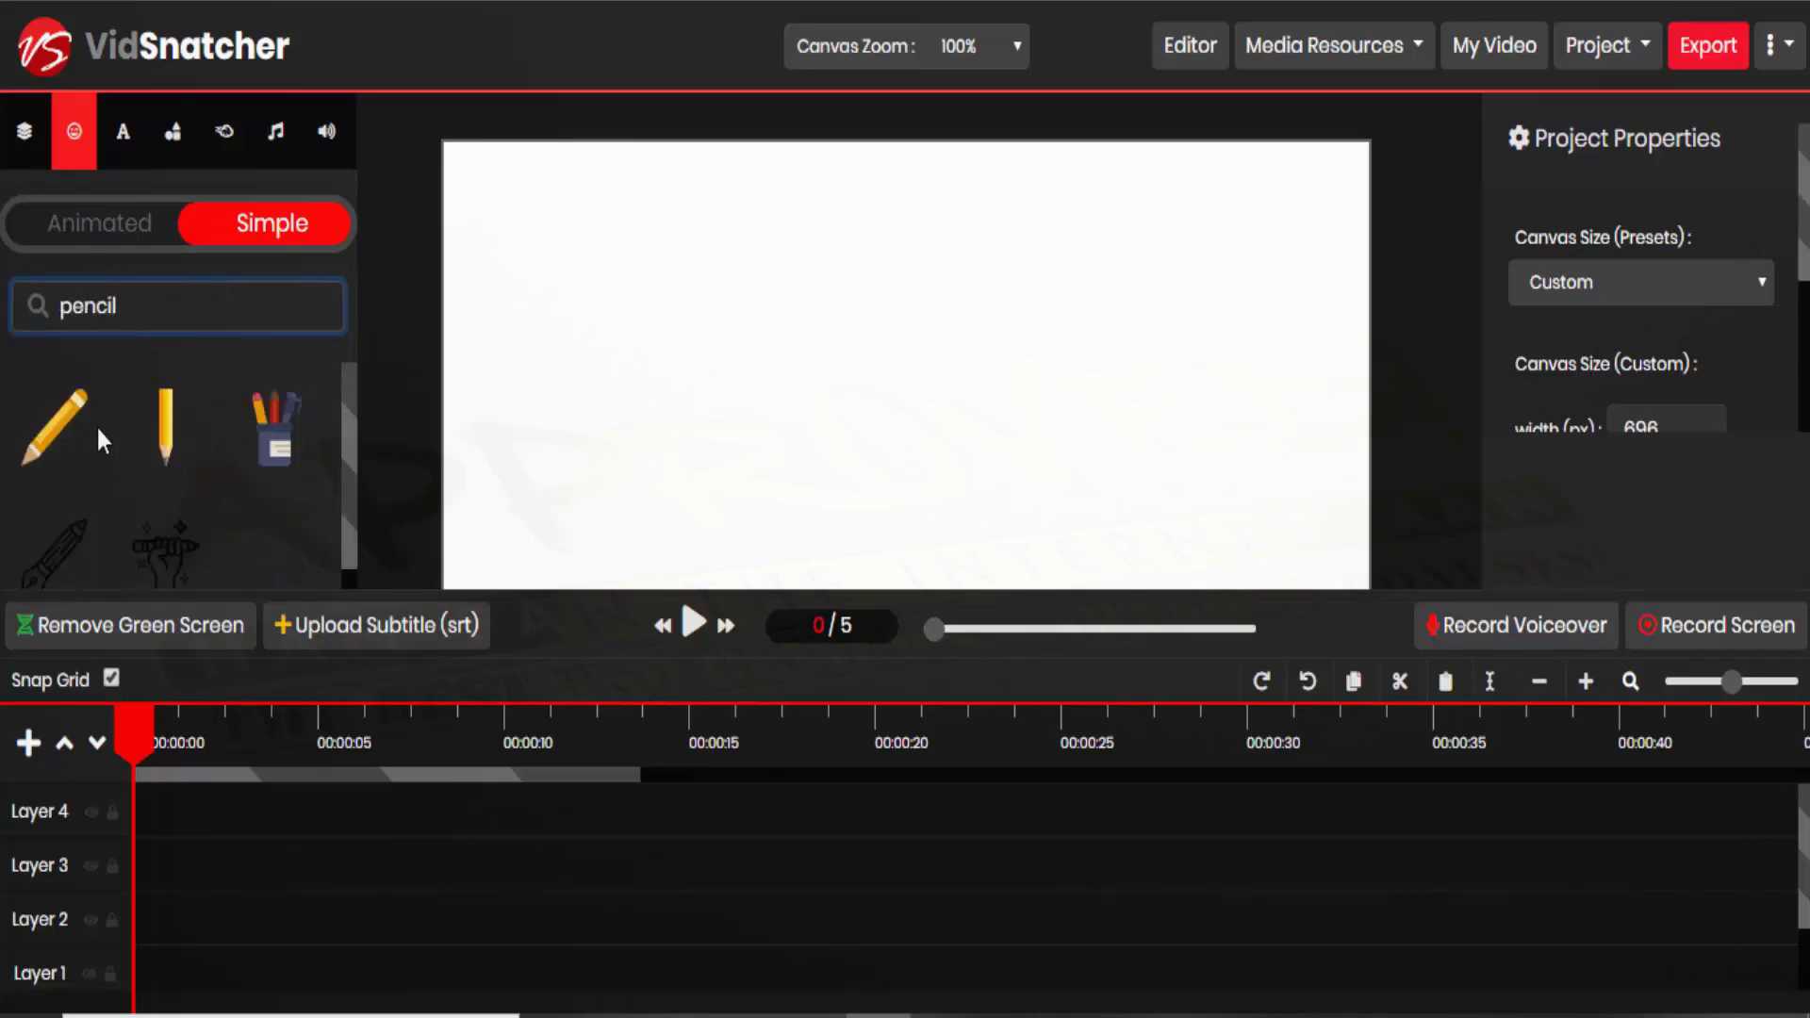
drag(61, 426, 817, 429)
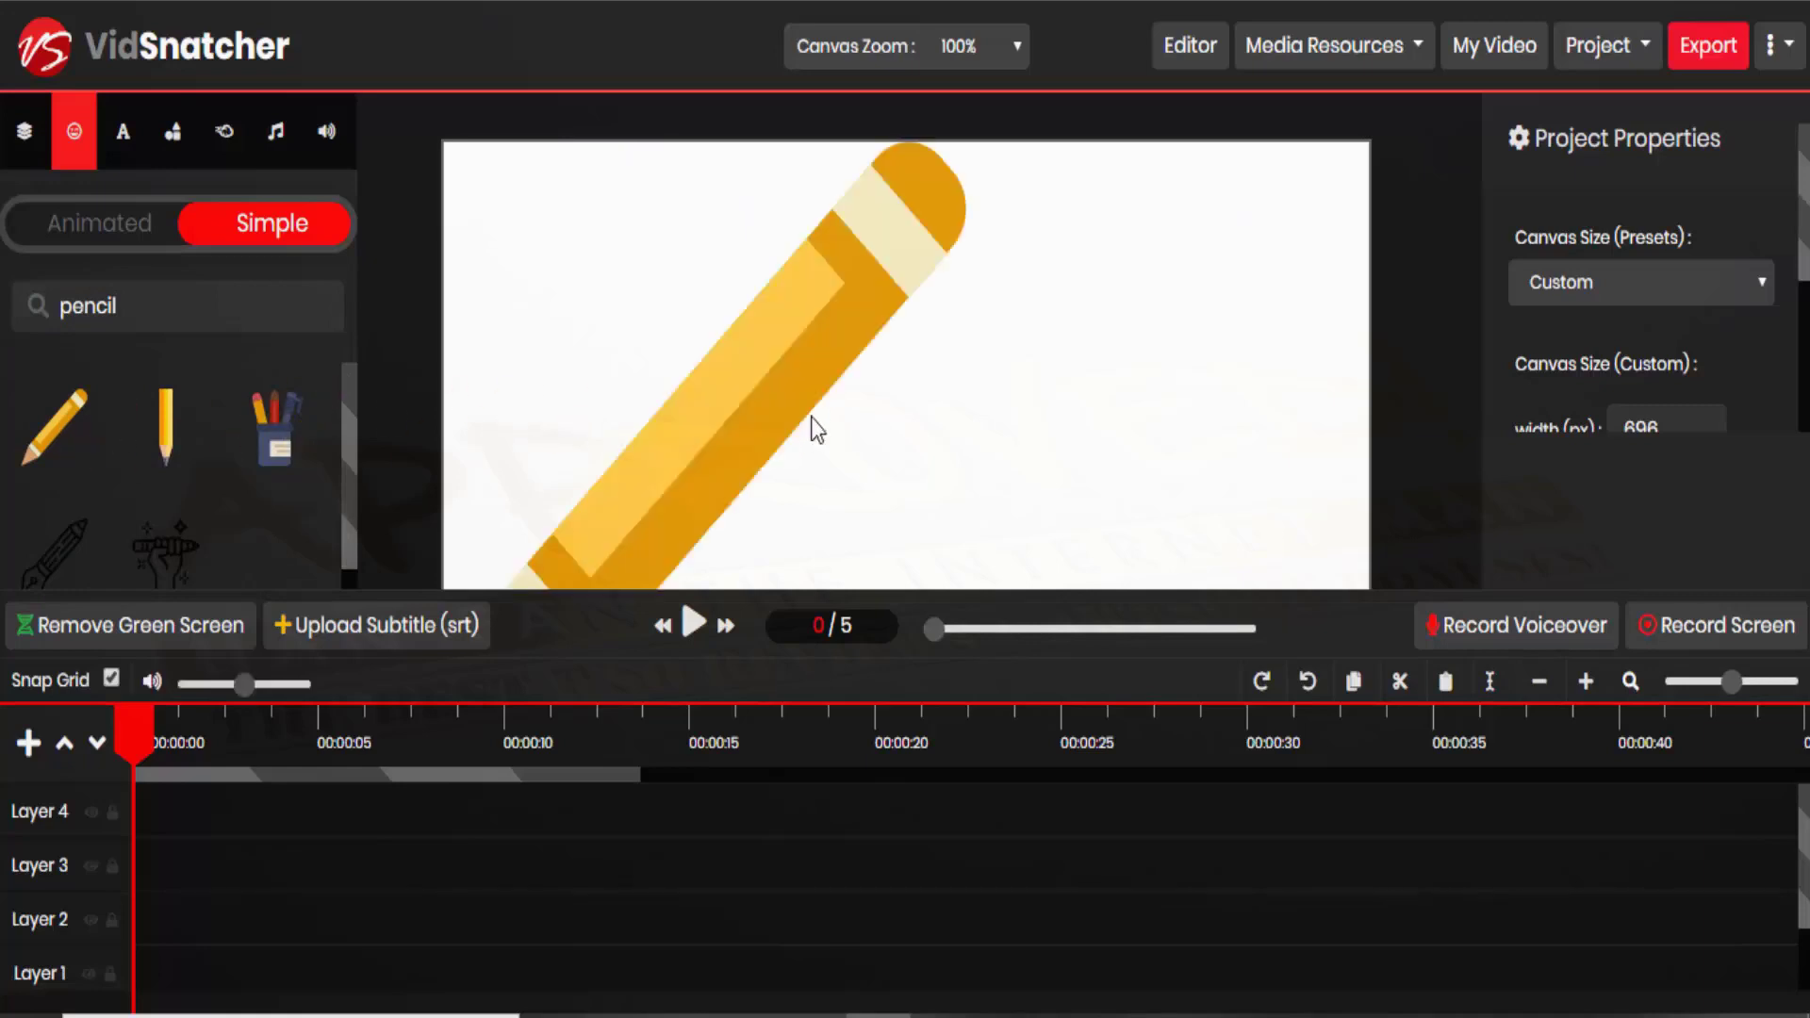
Shrink the pencil to about two-thirds of its size and move it to about X 176, Y 26
click(794, 423)
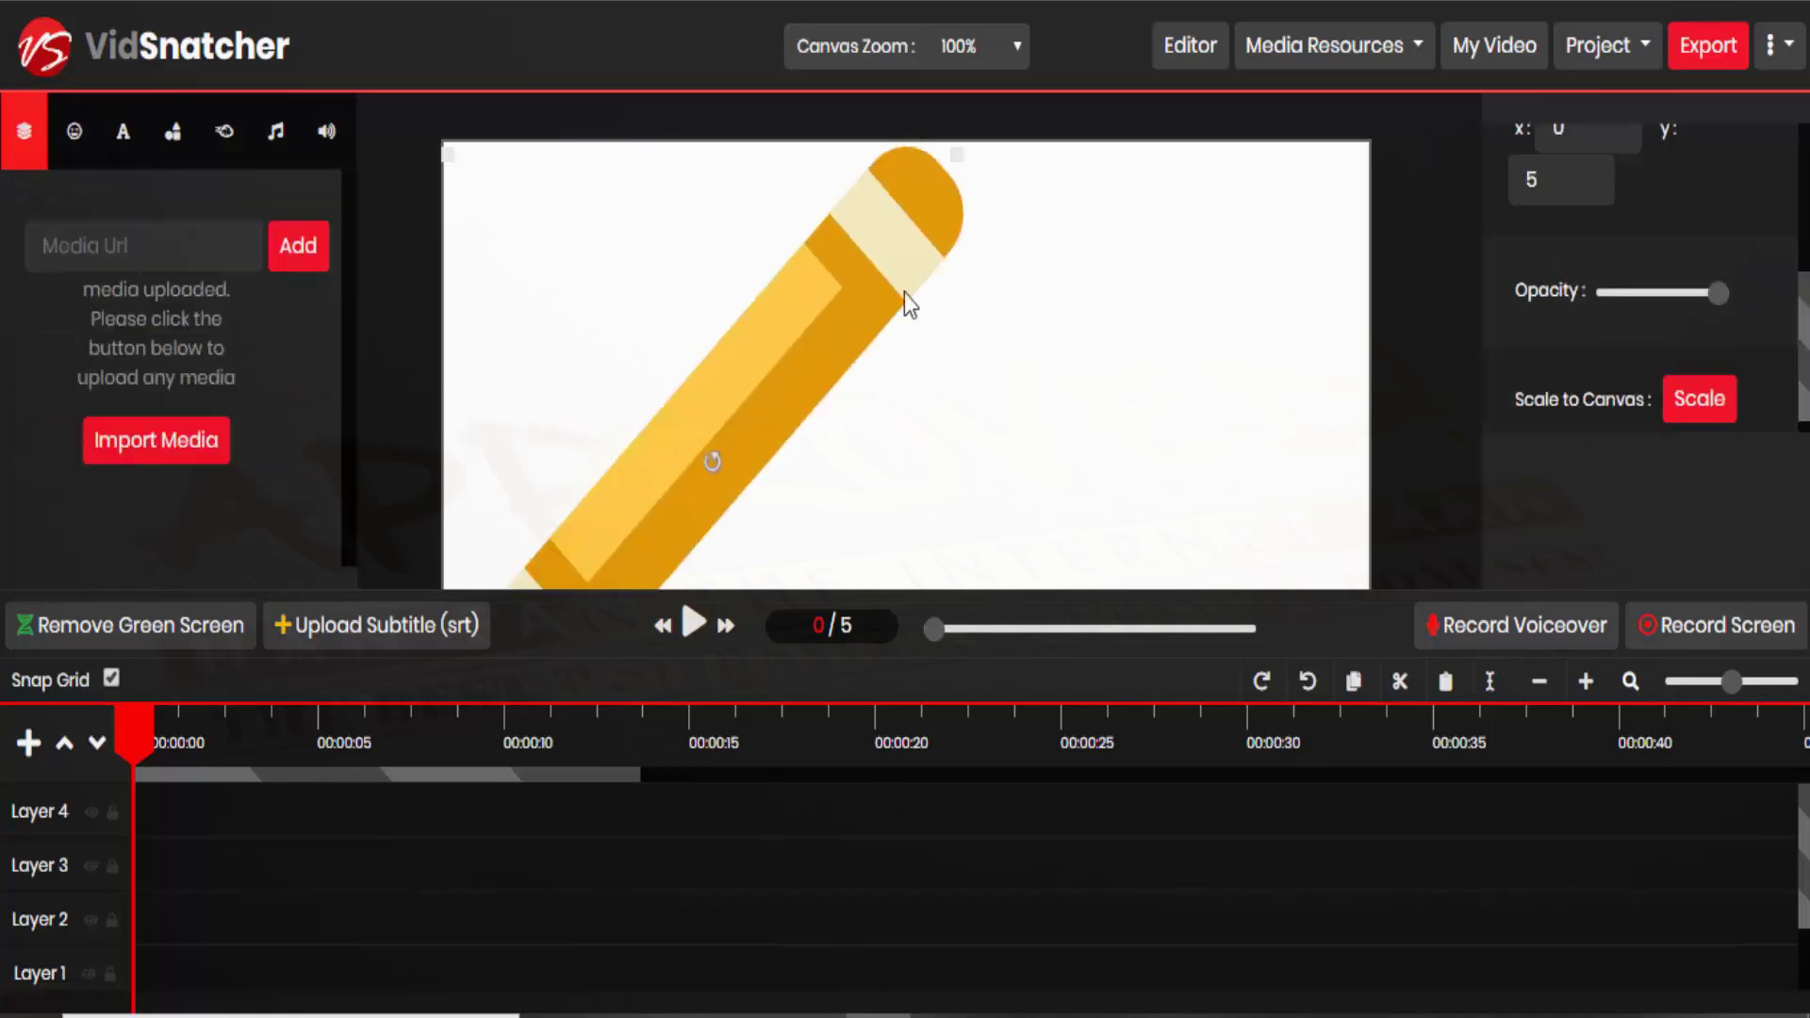
mouse_move(952, 159)
mouse_down()
mouse_move(796, 295)
mouse_move(769, 355)
mouse_up()
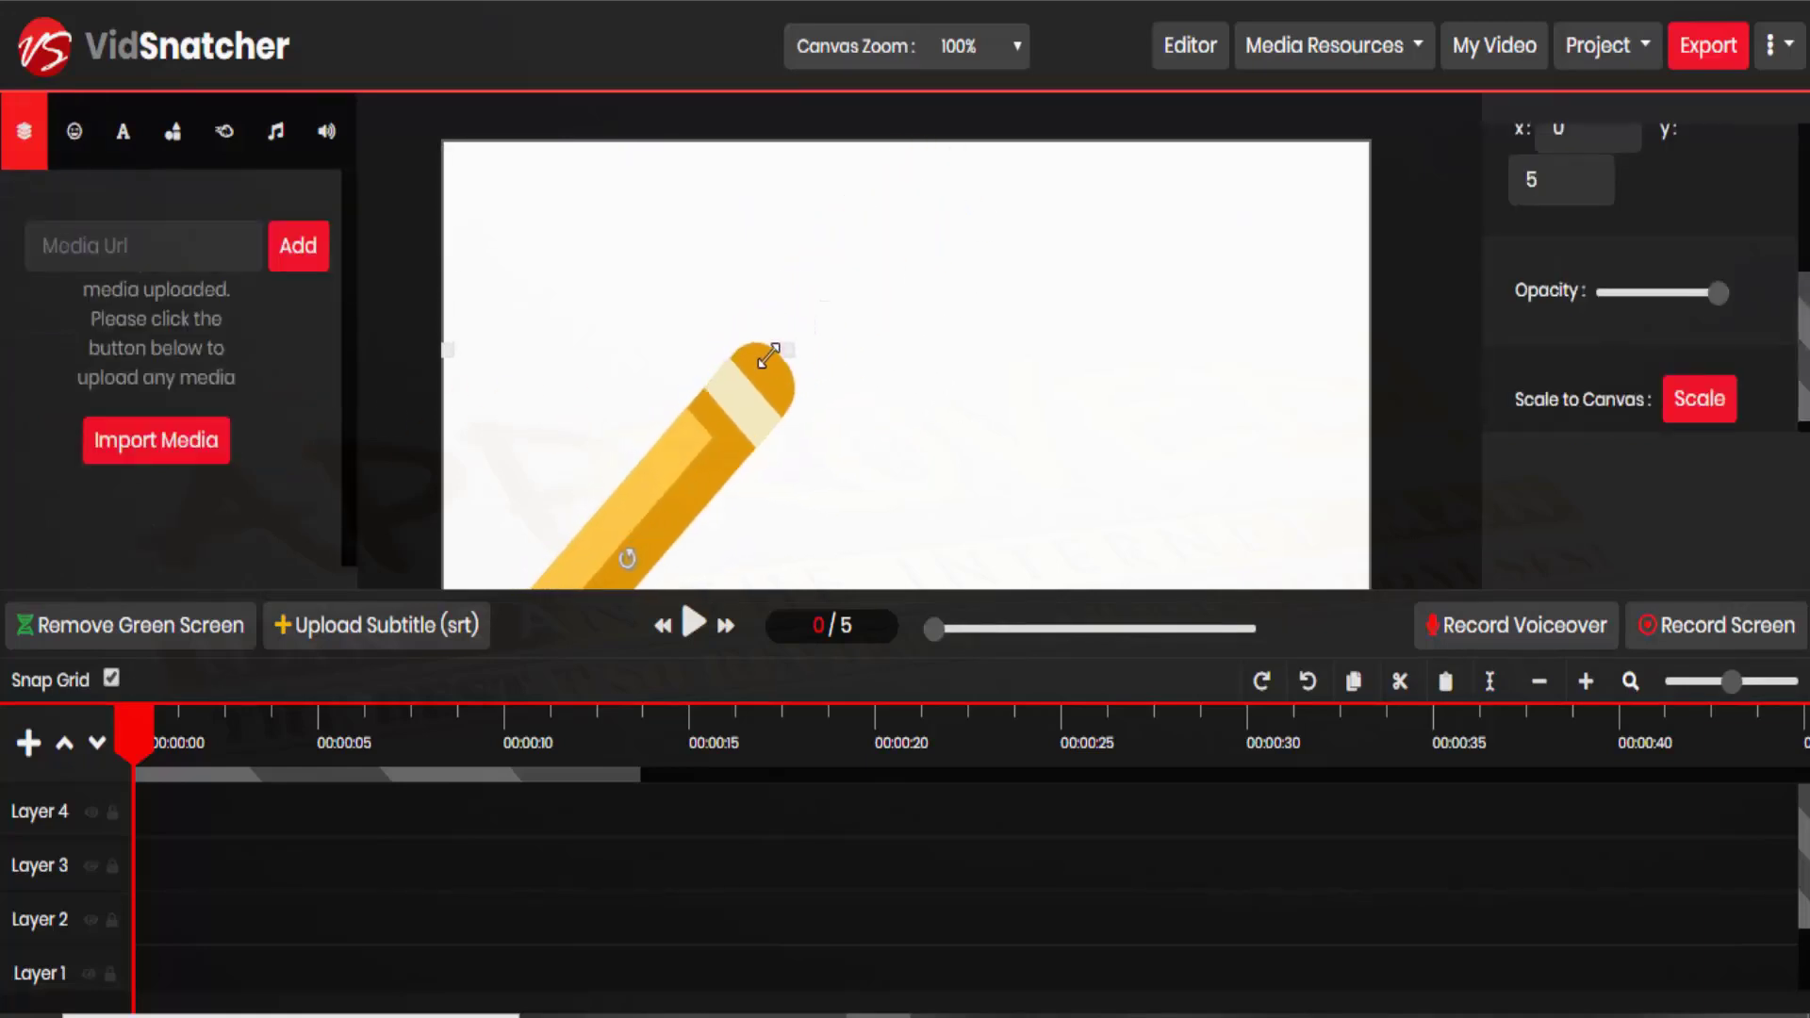
mouse_move(684, 428)
mouse_down()
mouse_move(675, 374)
mouse_move(807, 249)
mouse_move(896, 301)
mouse_up()
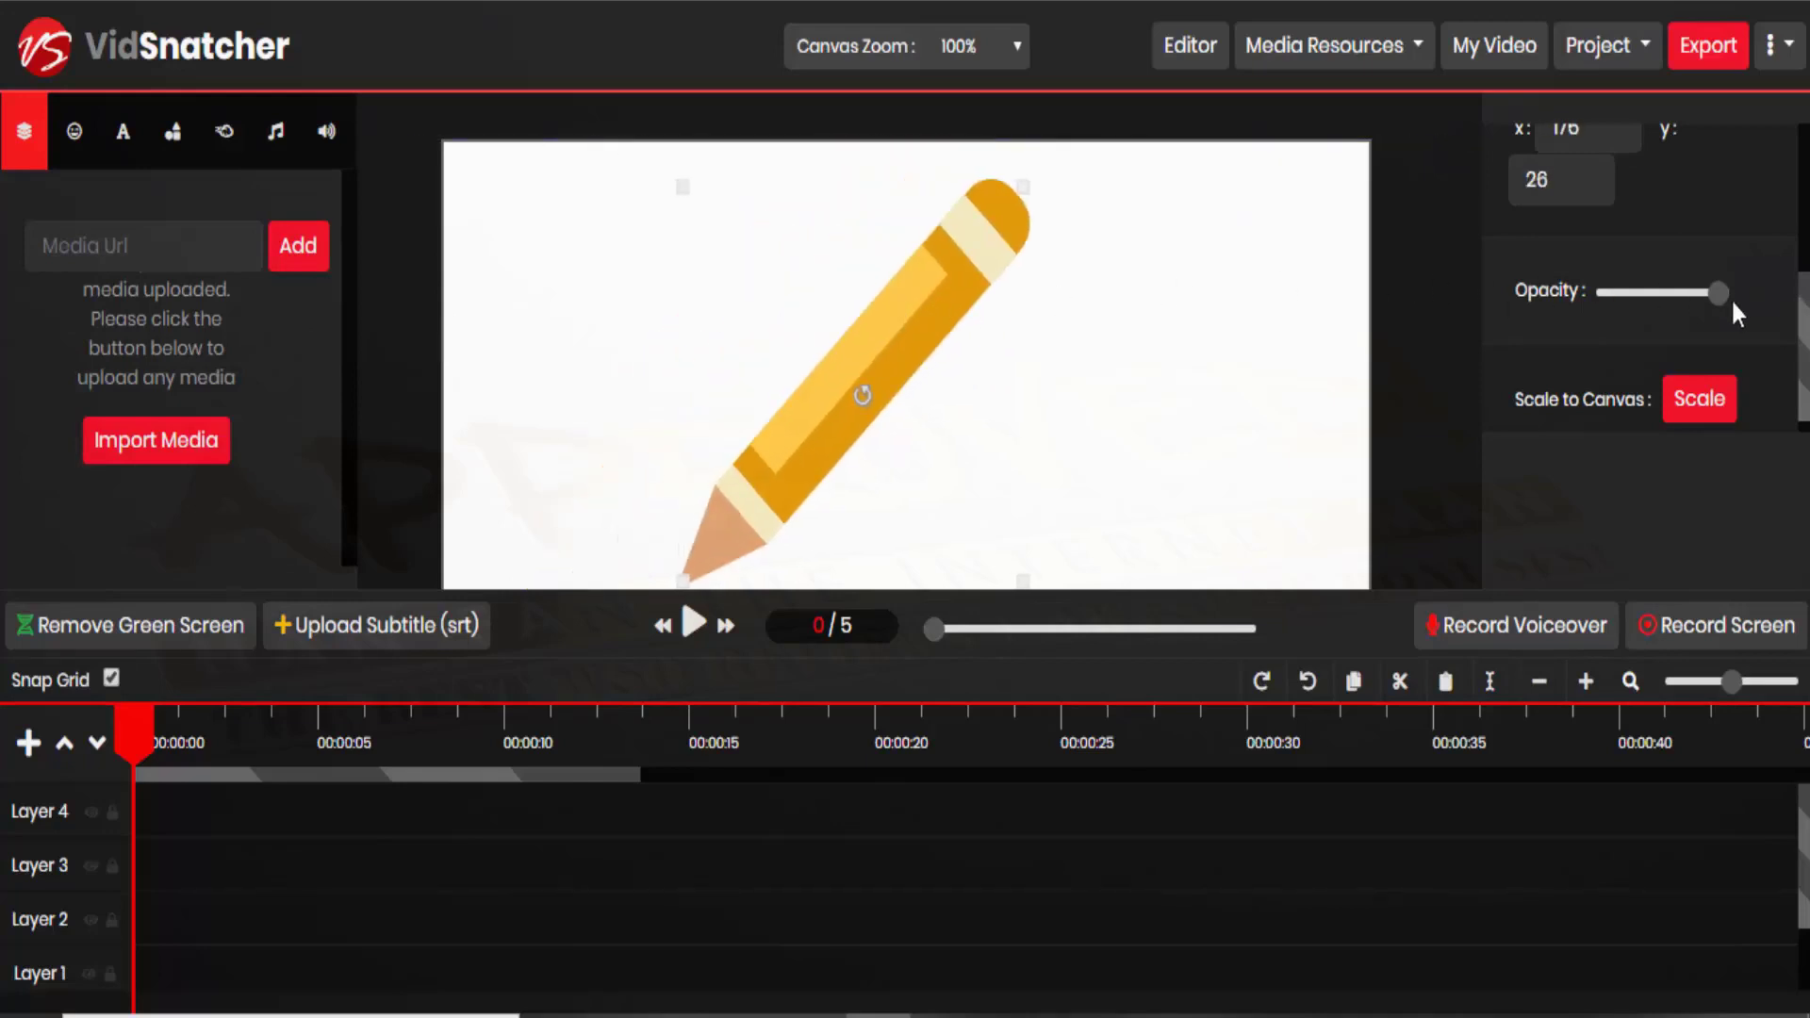
Try the left, center and right alignments on the pencil, and leave it centered horizontally on the canvas
mouse_move(1710, 292)
mouse_down()
mouse_move(1626, 302)
mouse_move(1732, 304)
mouse_up()
scroll(1727, 299, up, 3)
click(1633, 243)
click(1665, 243)
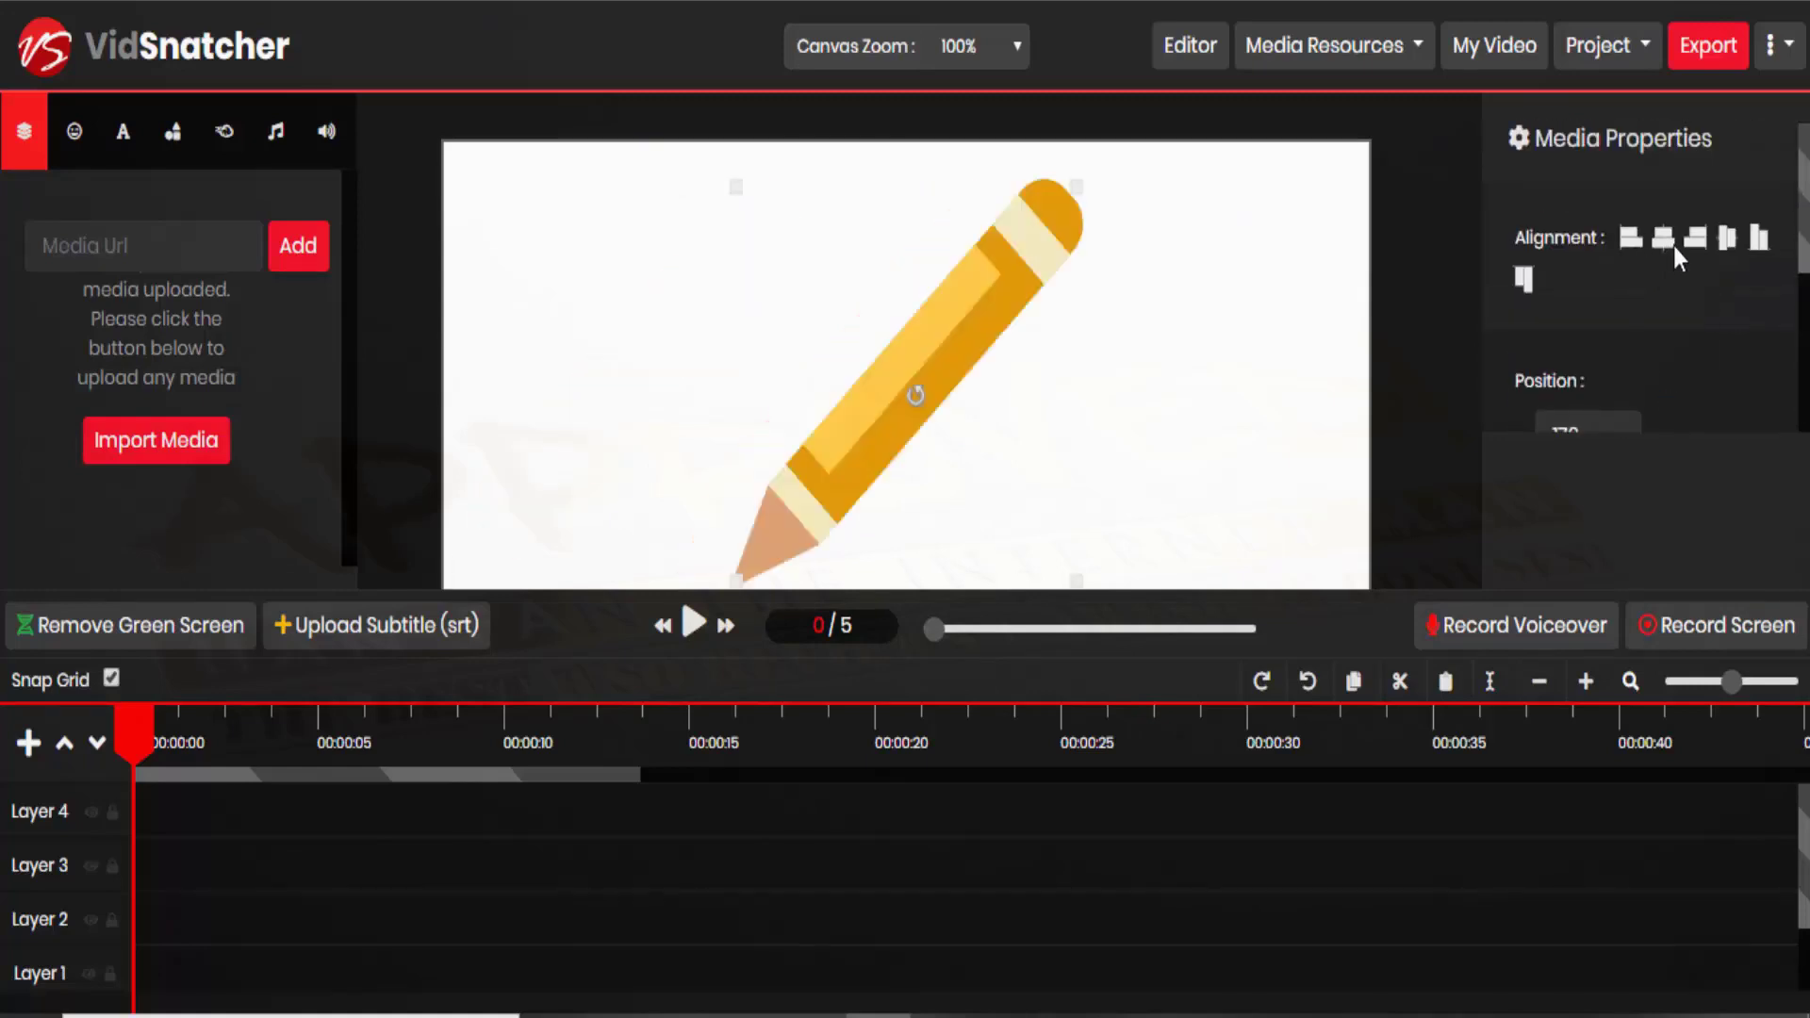
click(1695, 245)
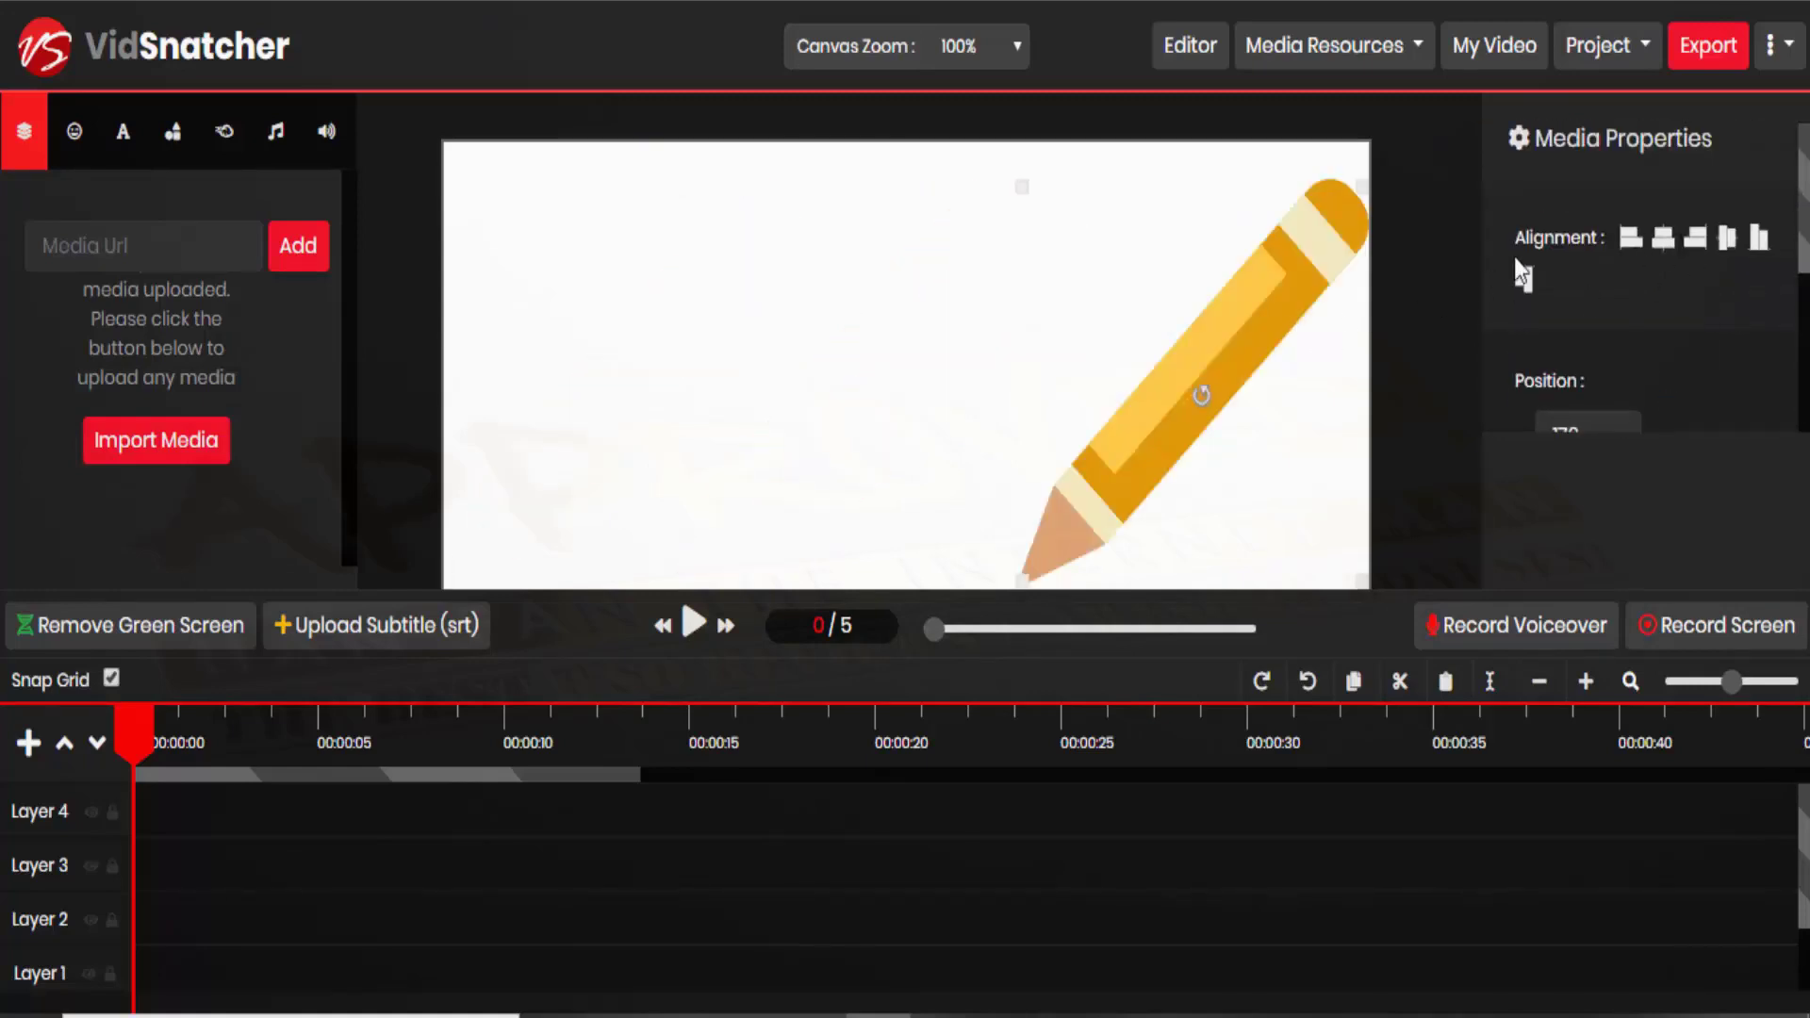
click(1663, 241)
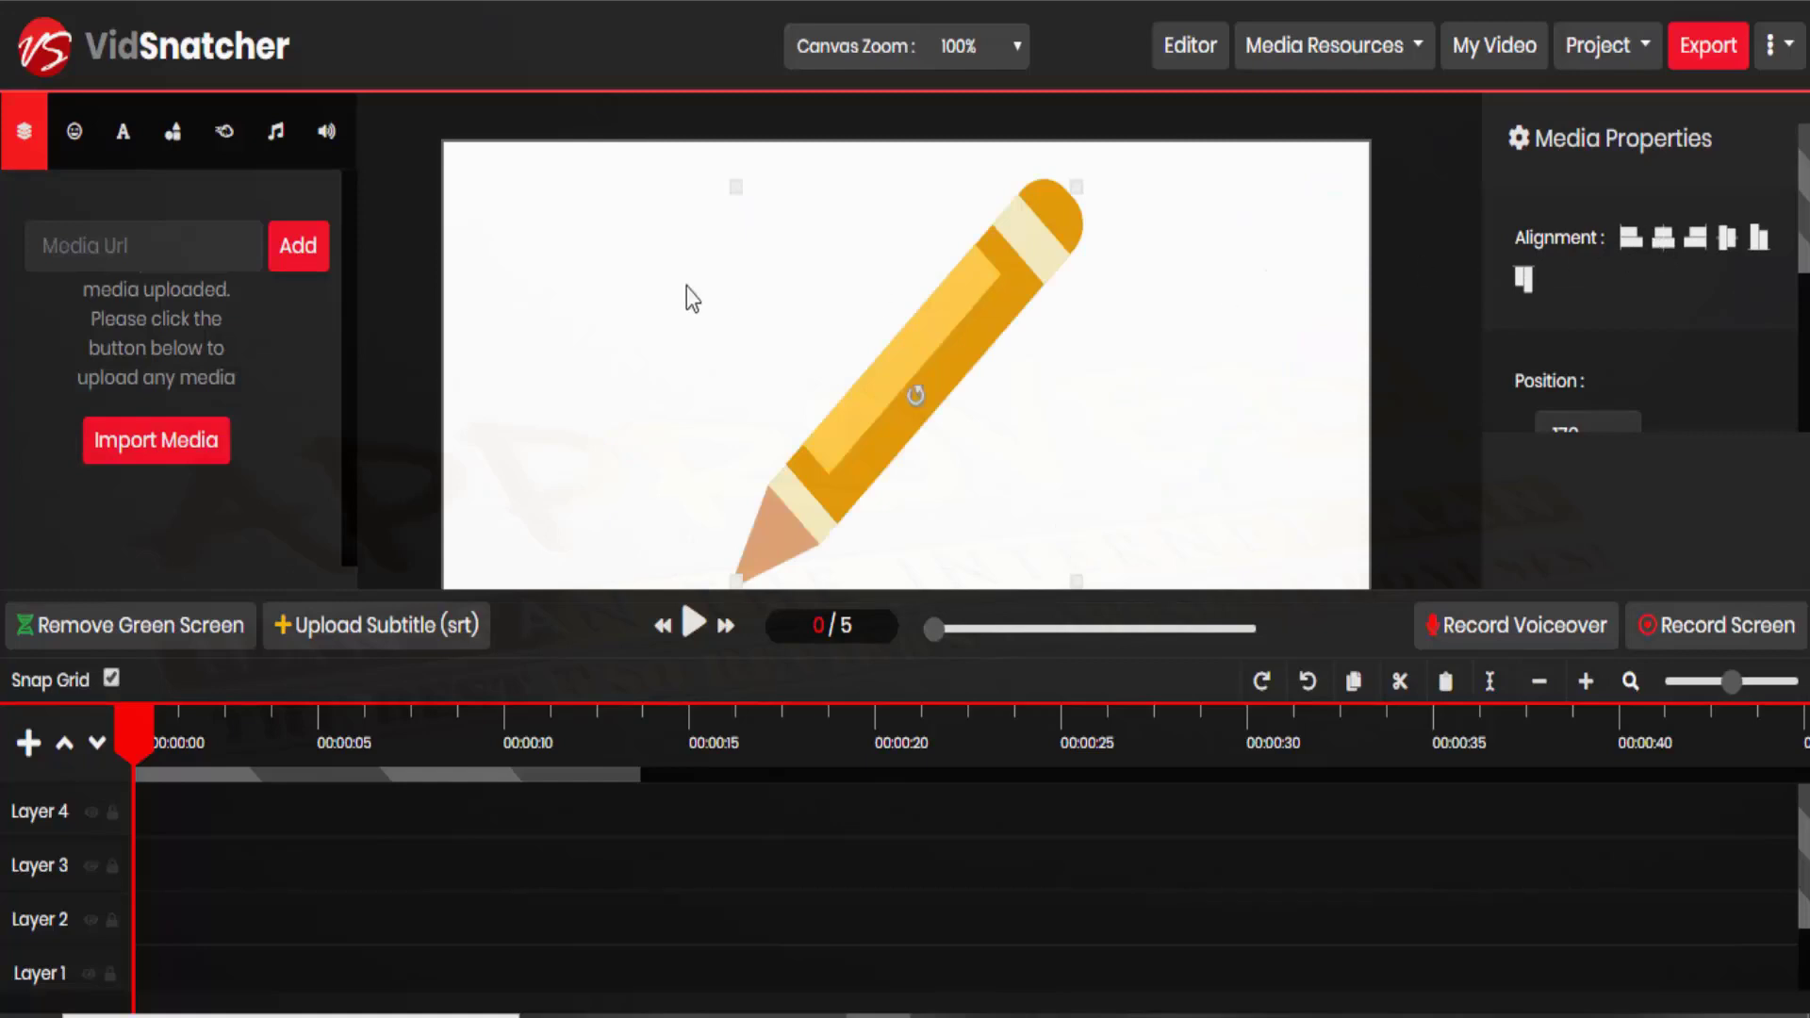
Enter "Let's write a journal." as the content for a new text element
click(122, 132)
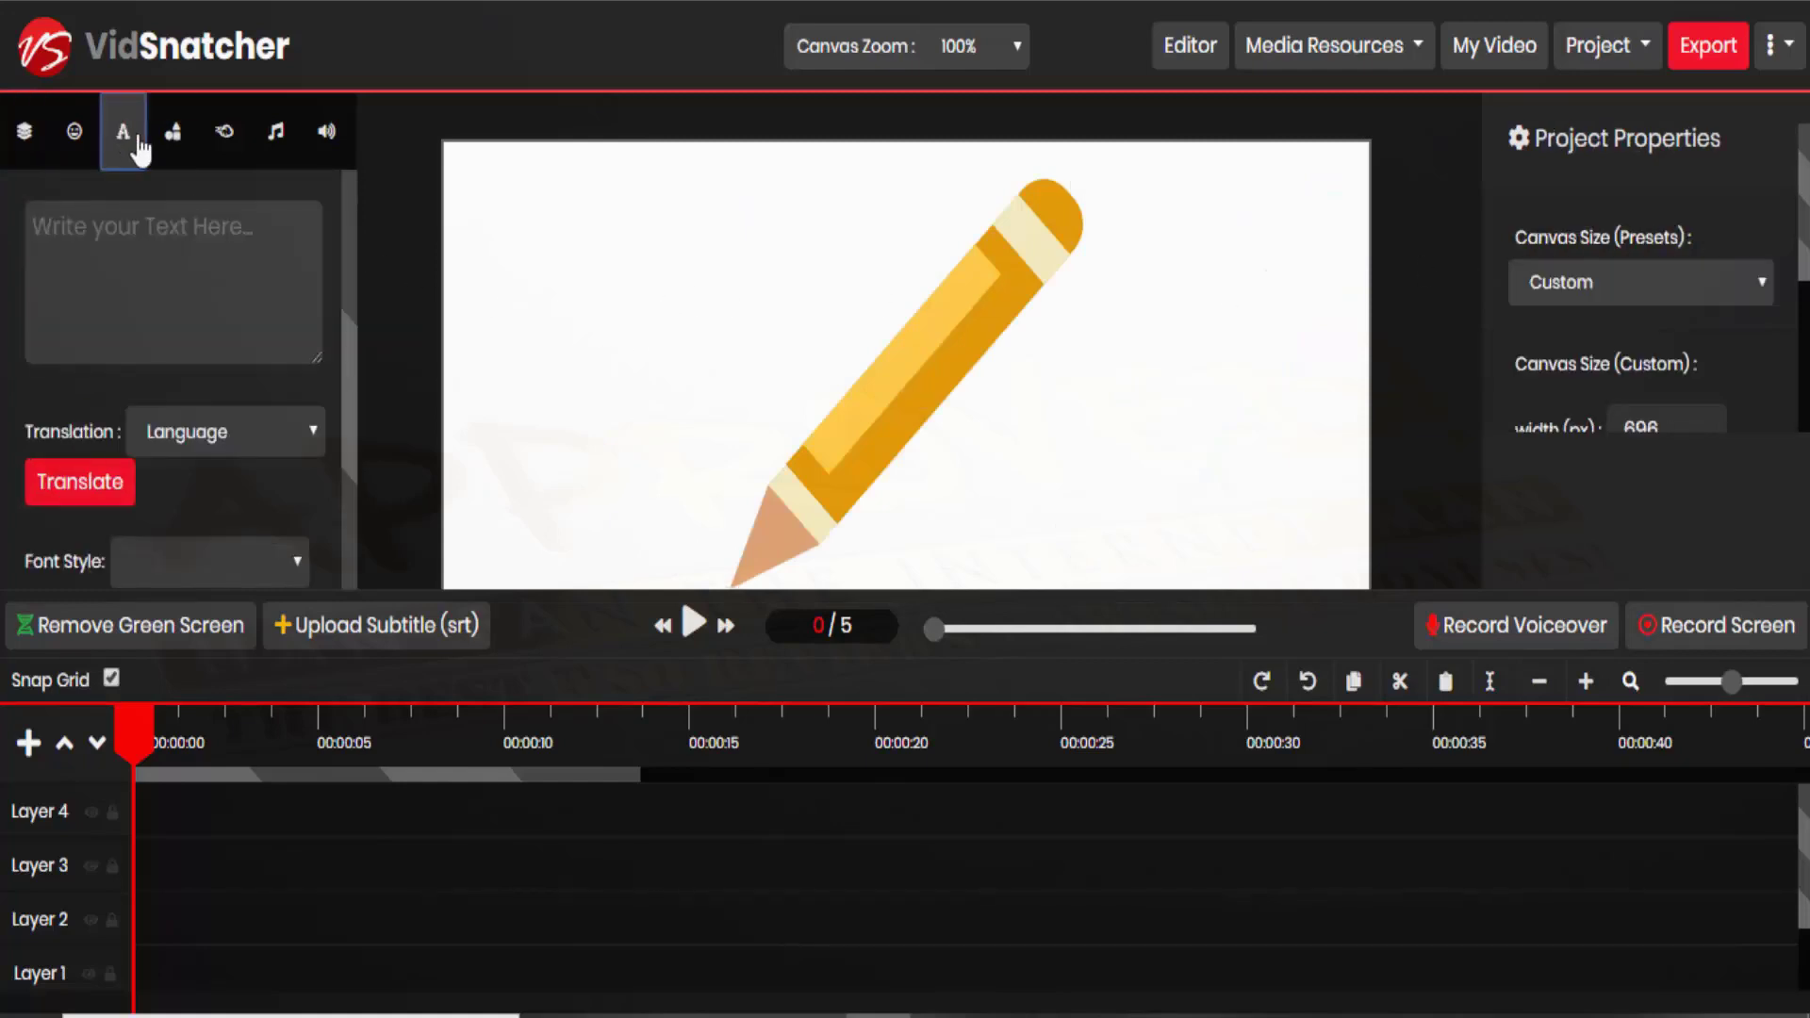
click(168, 218)
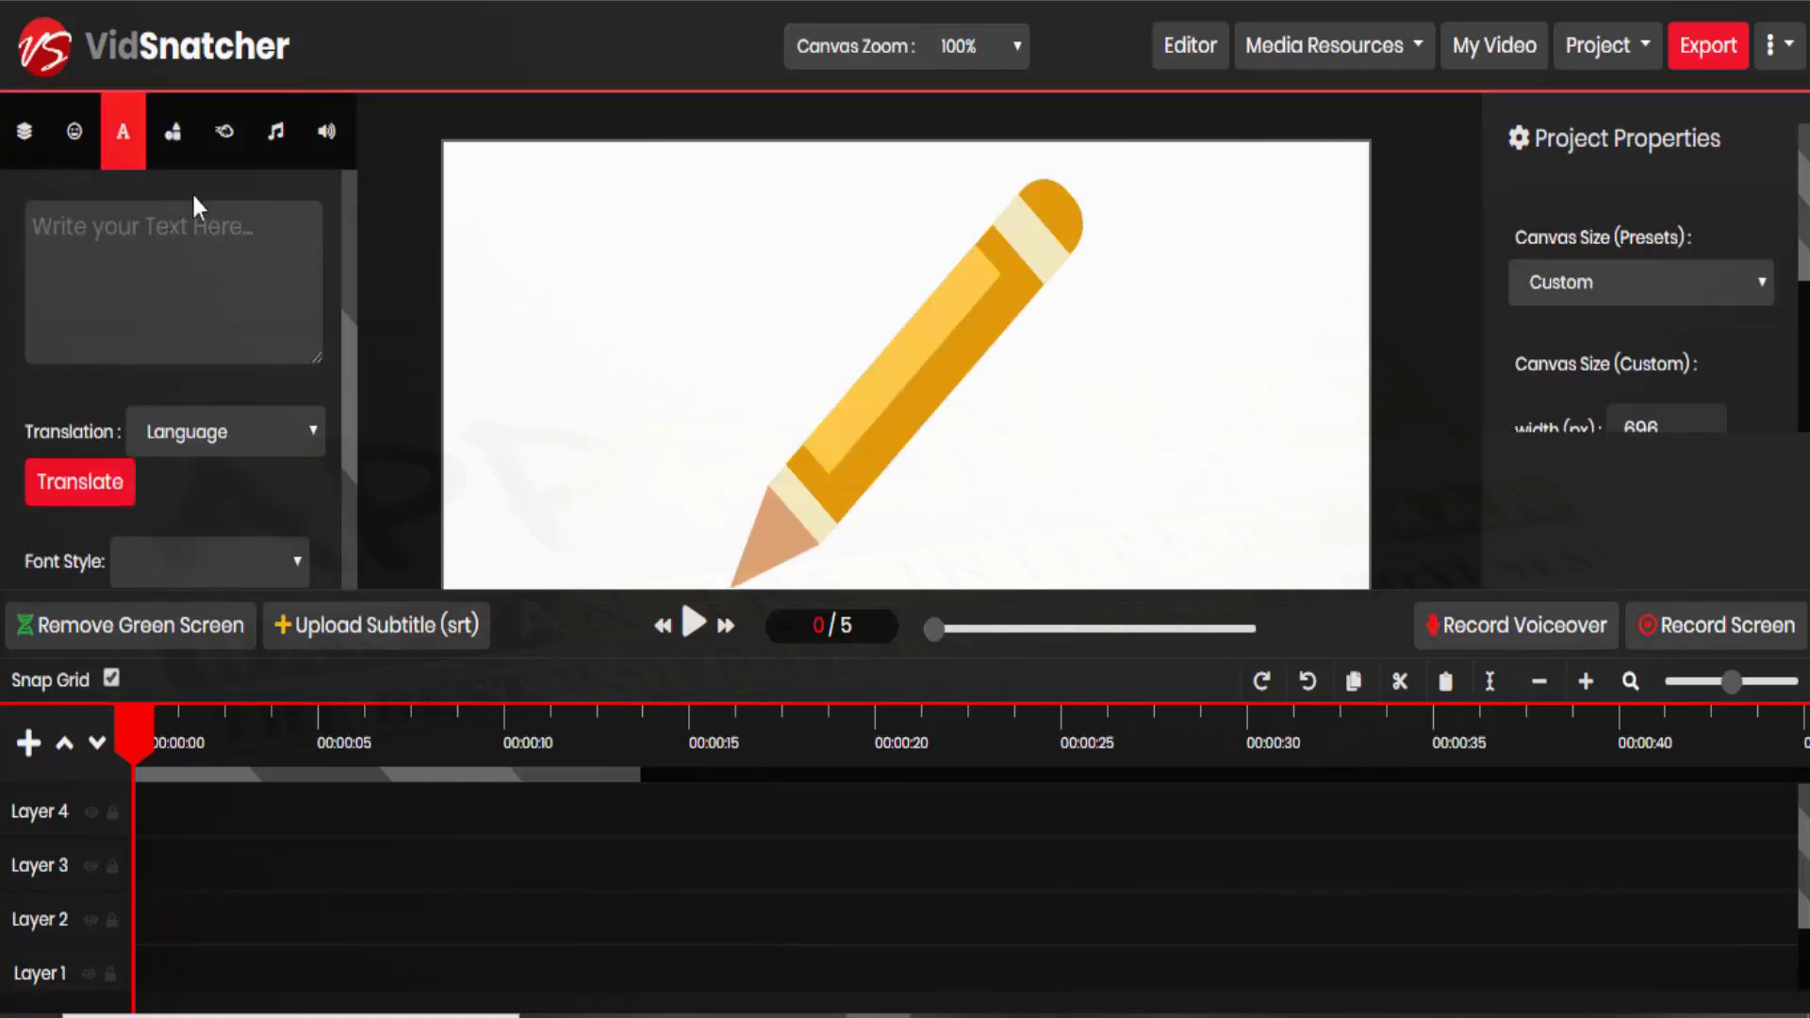
text(Let's write a journal.)
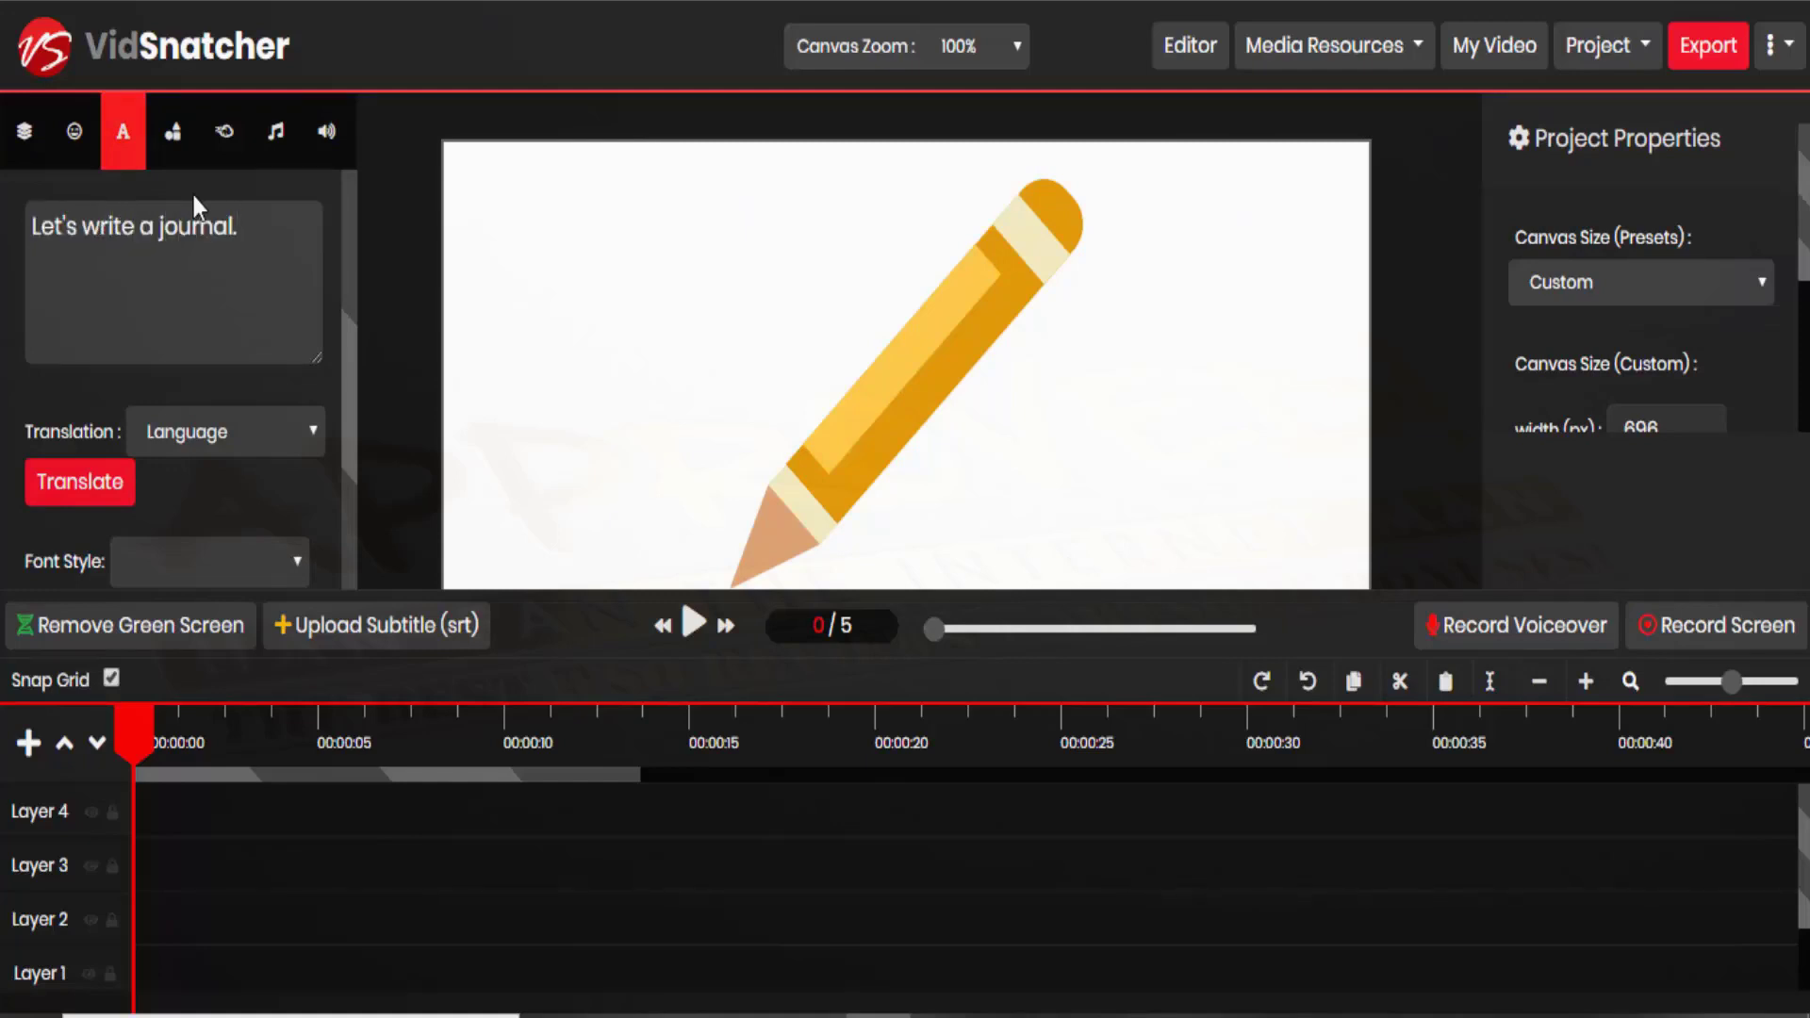
Look through the translation languages and translate the entered text into Chinese (Traditional)
click(212, 433)
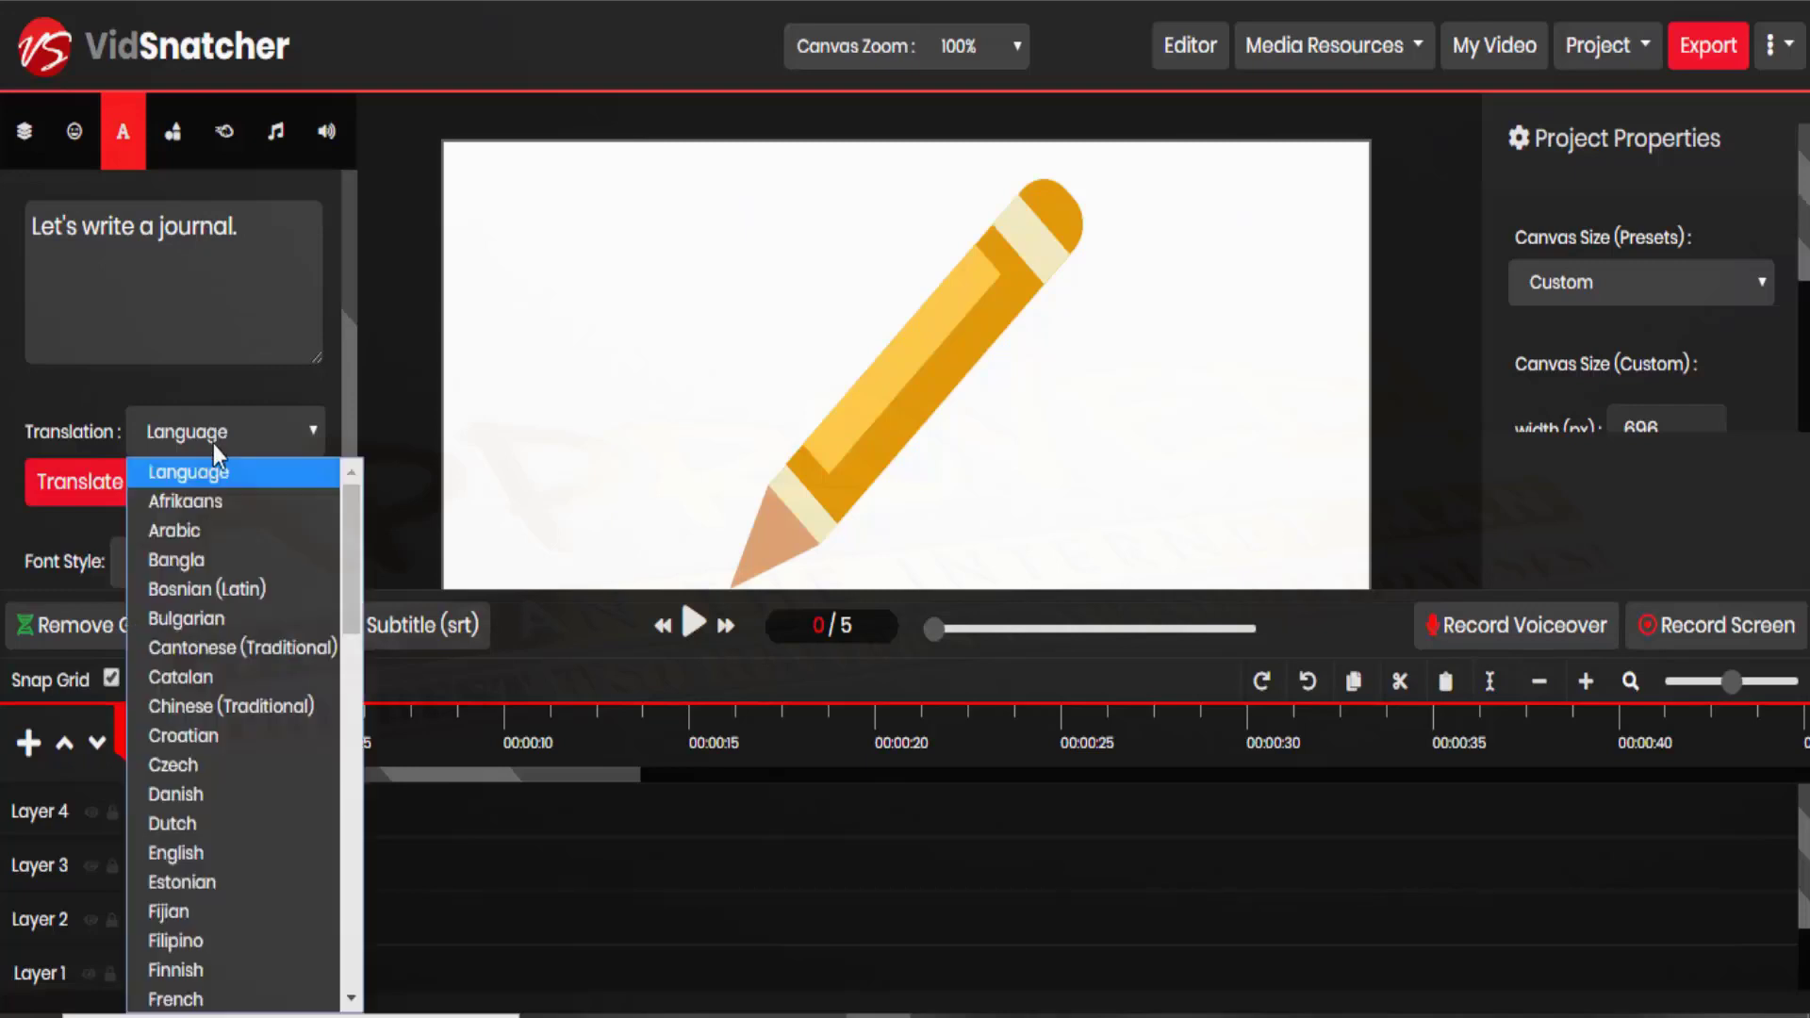
scroll(217, 609, down, 2)
scroll(221, 627, down, 5)
scroll(221, 633, up, 6)
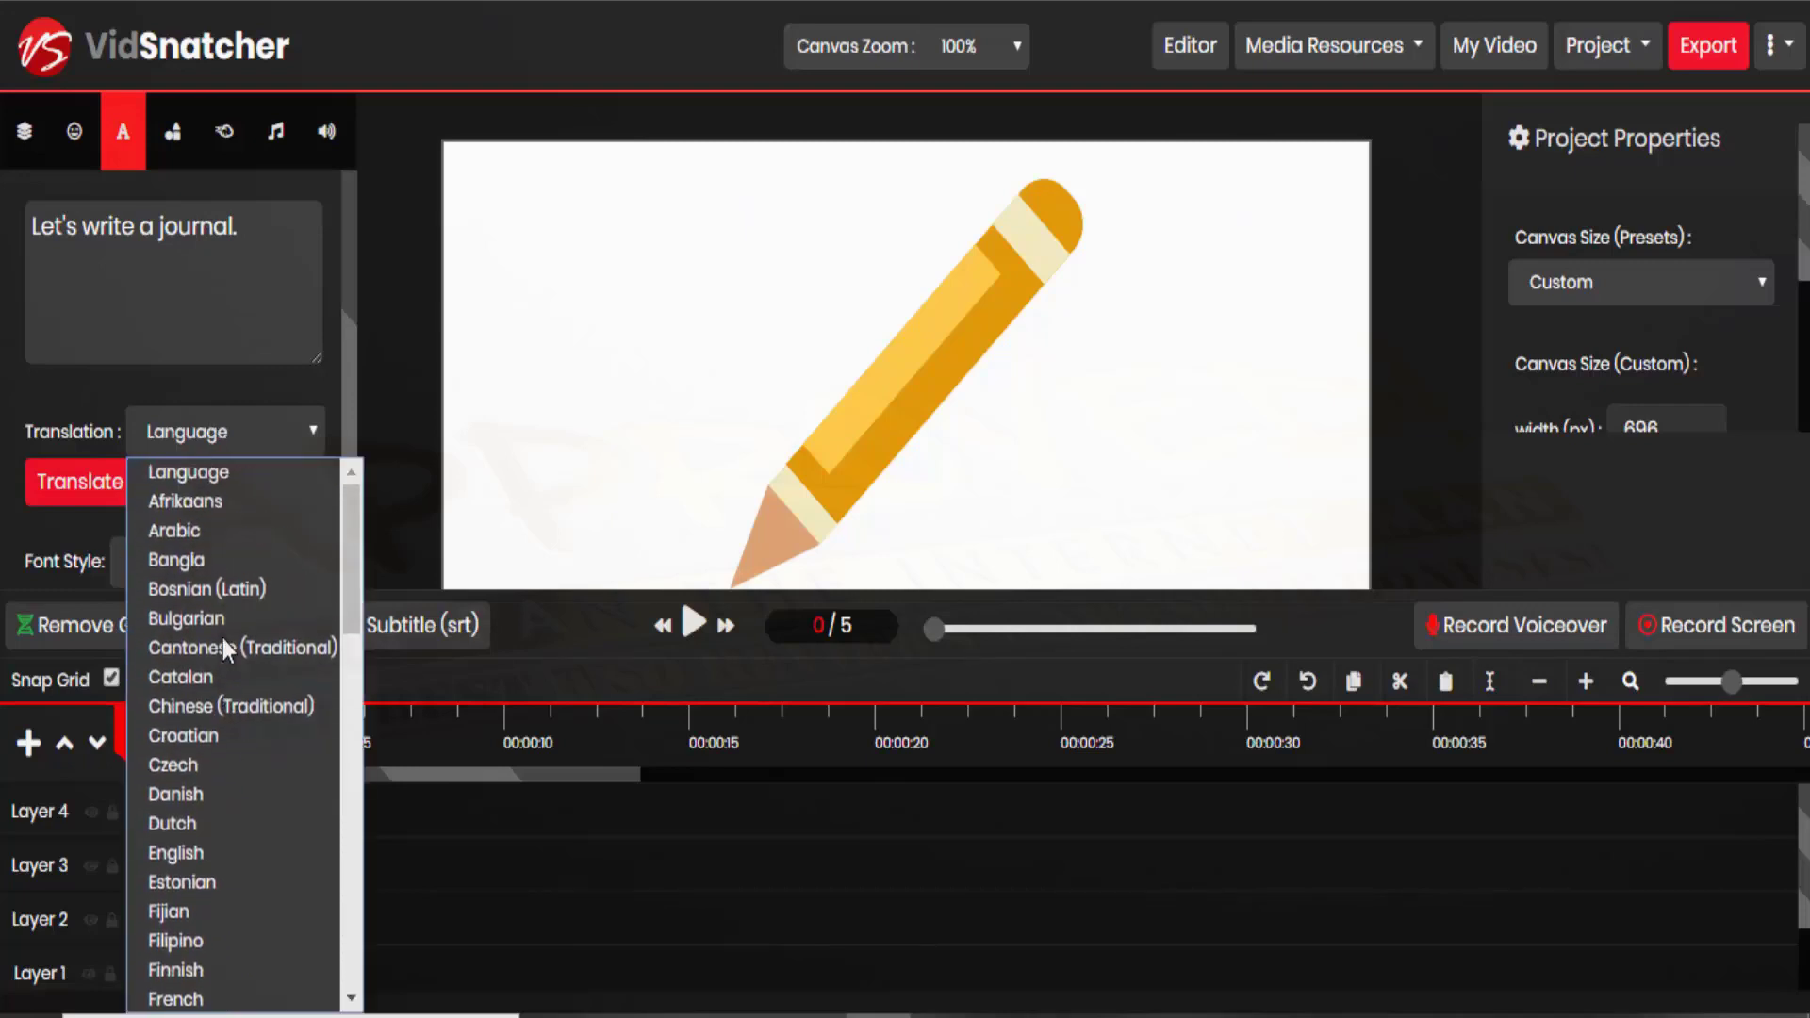
scroll(222, 638, down, 1)
scroll(223, 641, down, 5)
scroll(223, 640, up, 6)
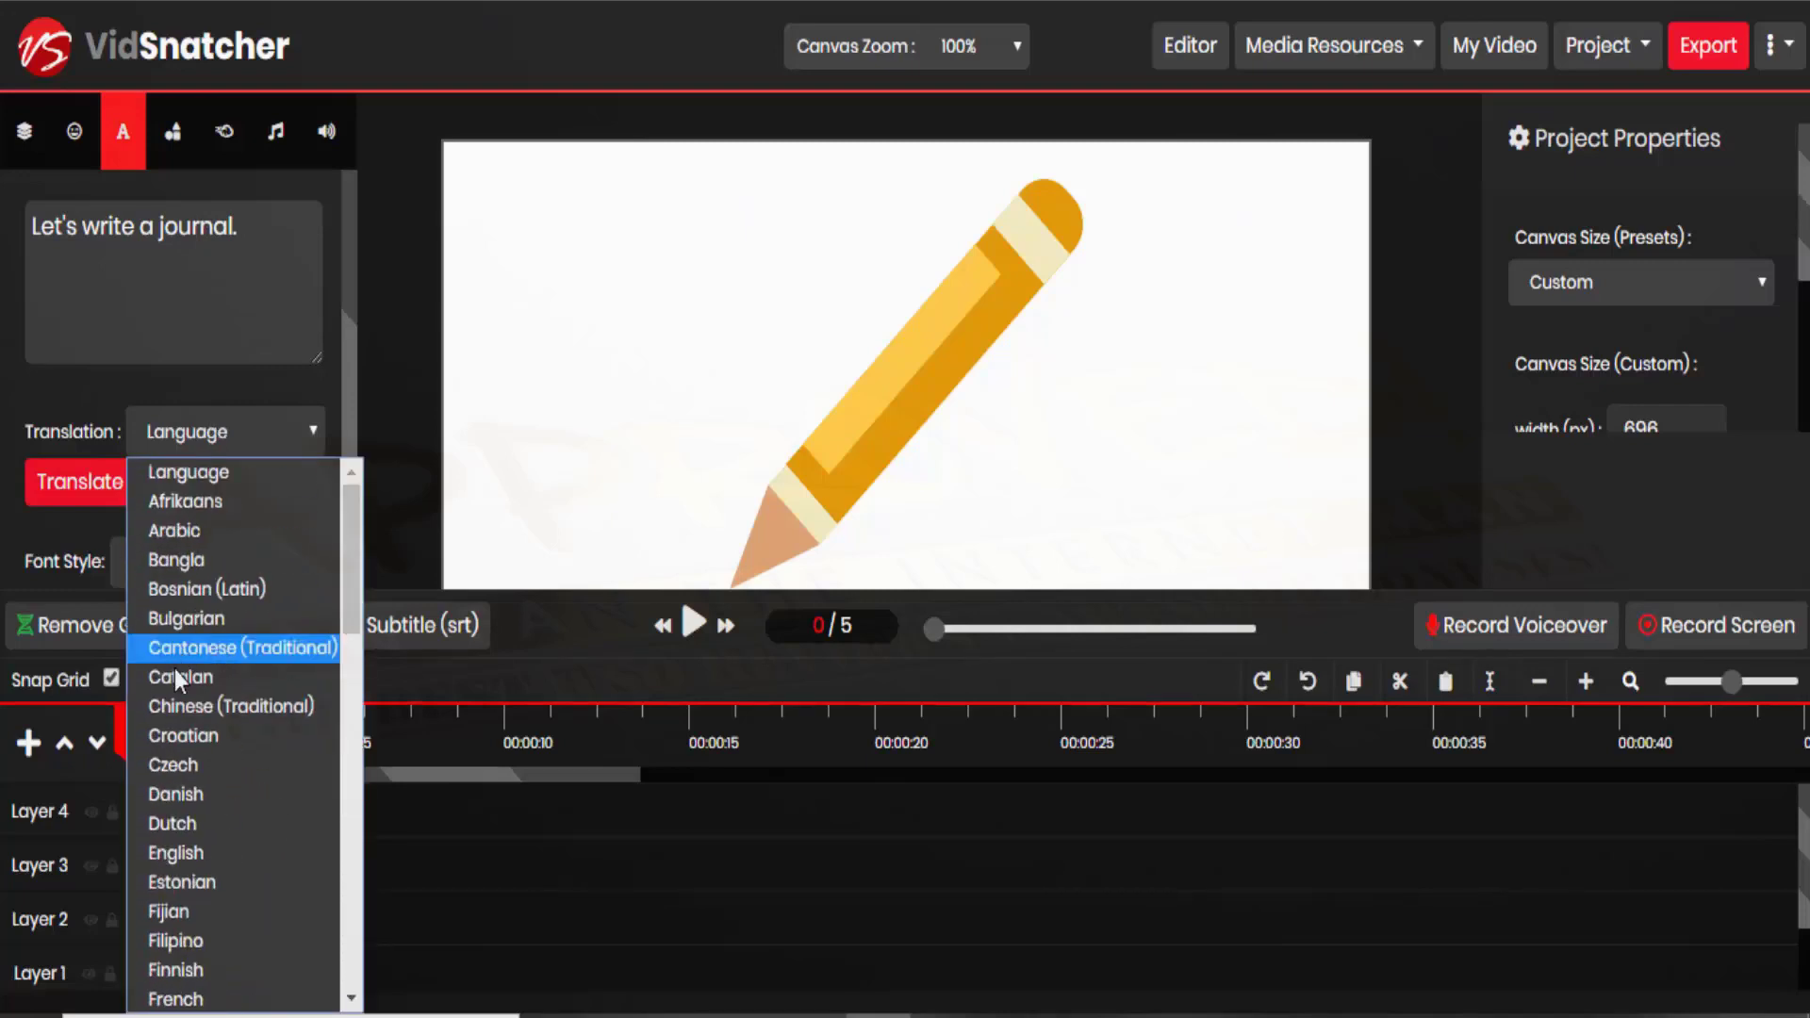
click(179, 709)
click(120, 495)
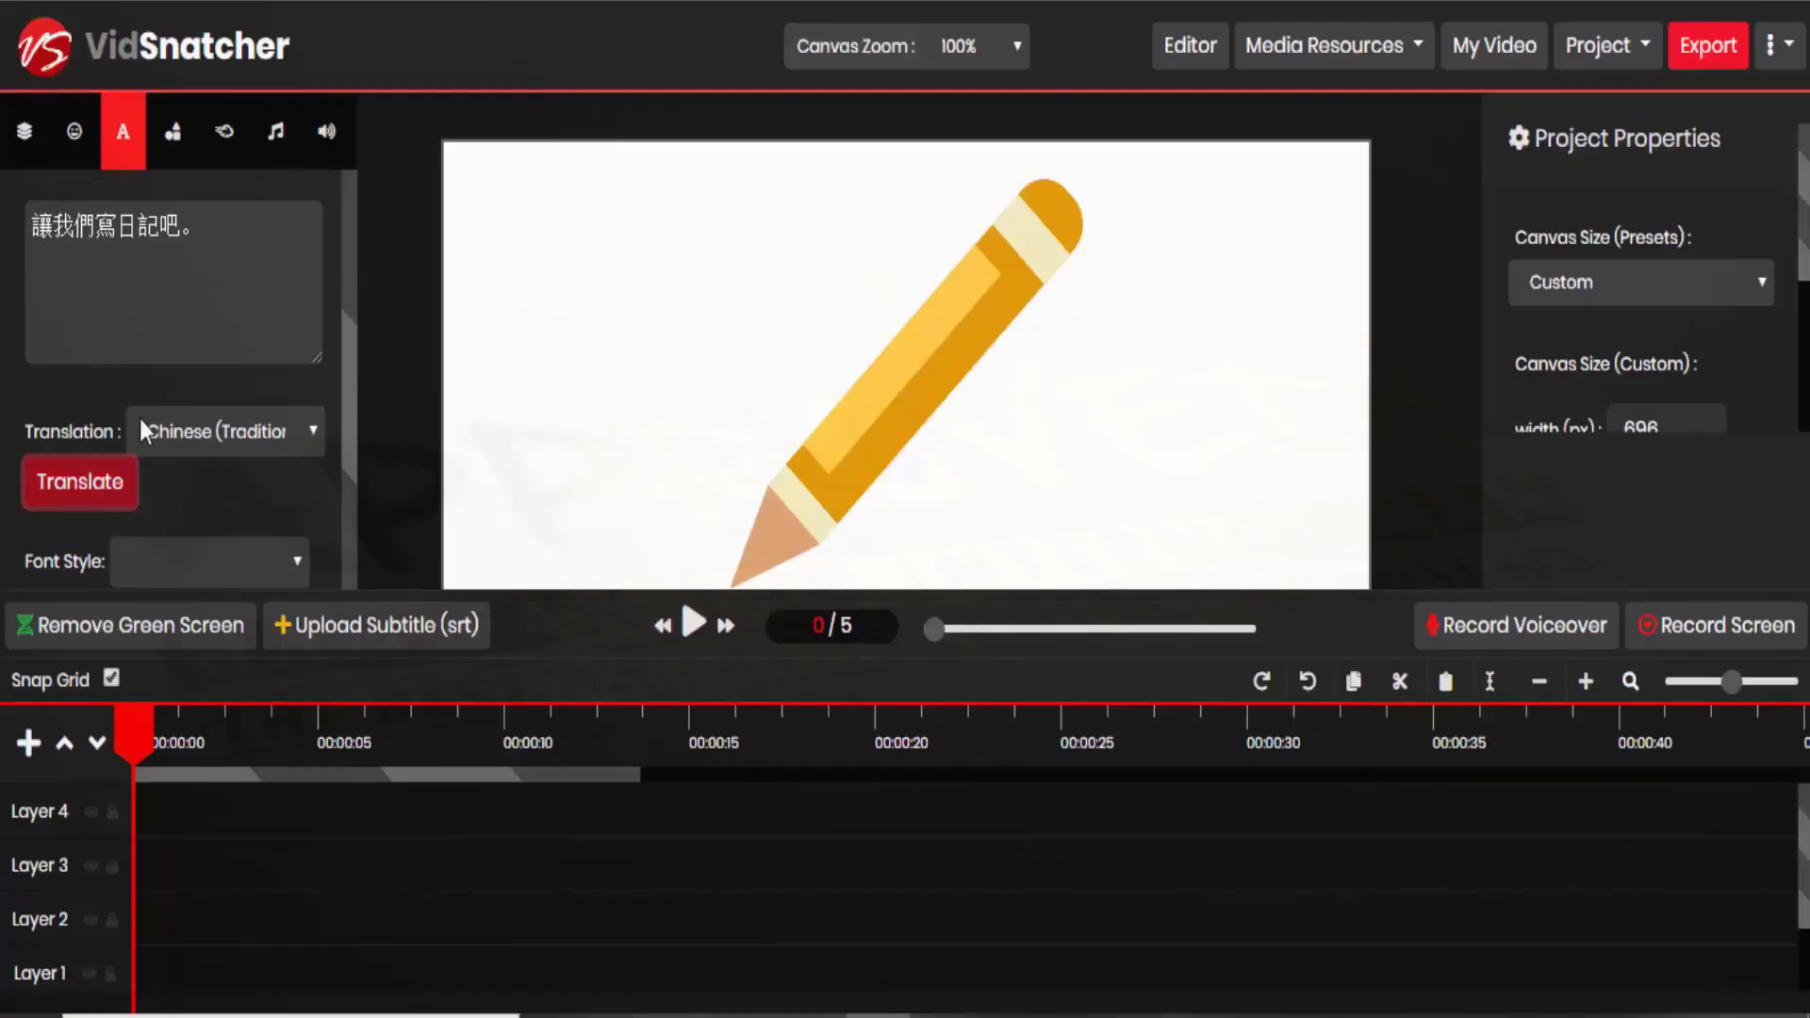
Set the new text's font size to 36
scroll(245, 340, down, 2)
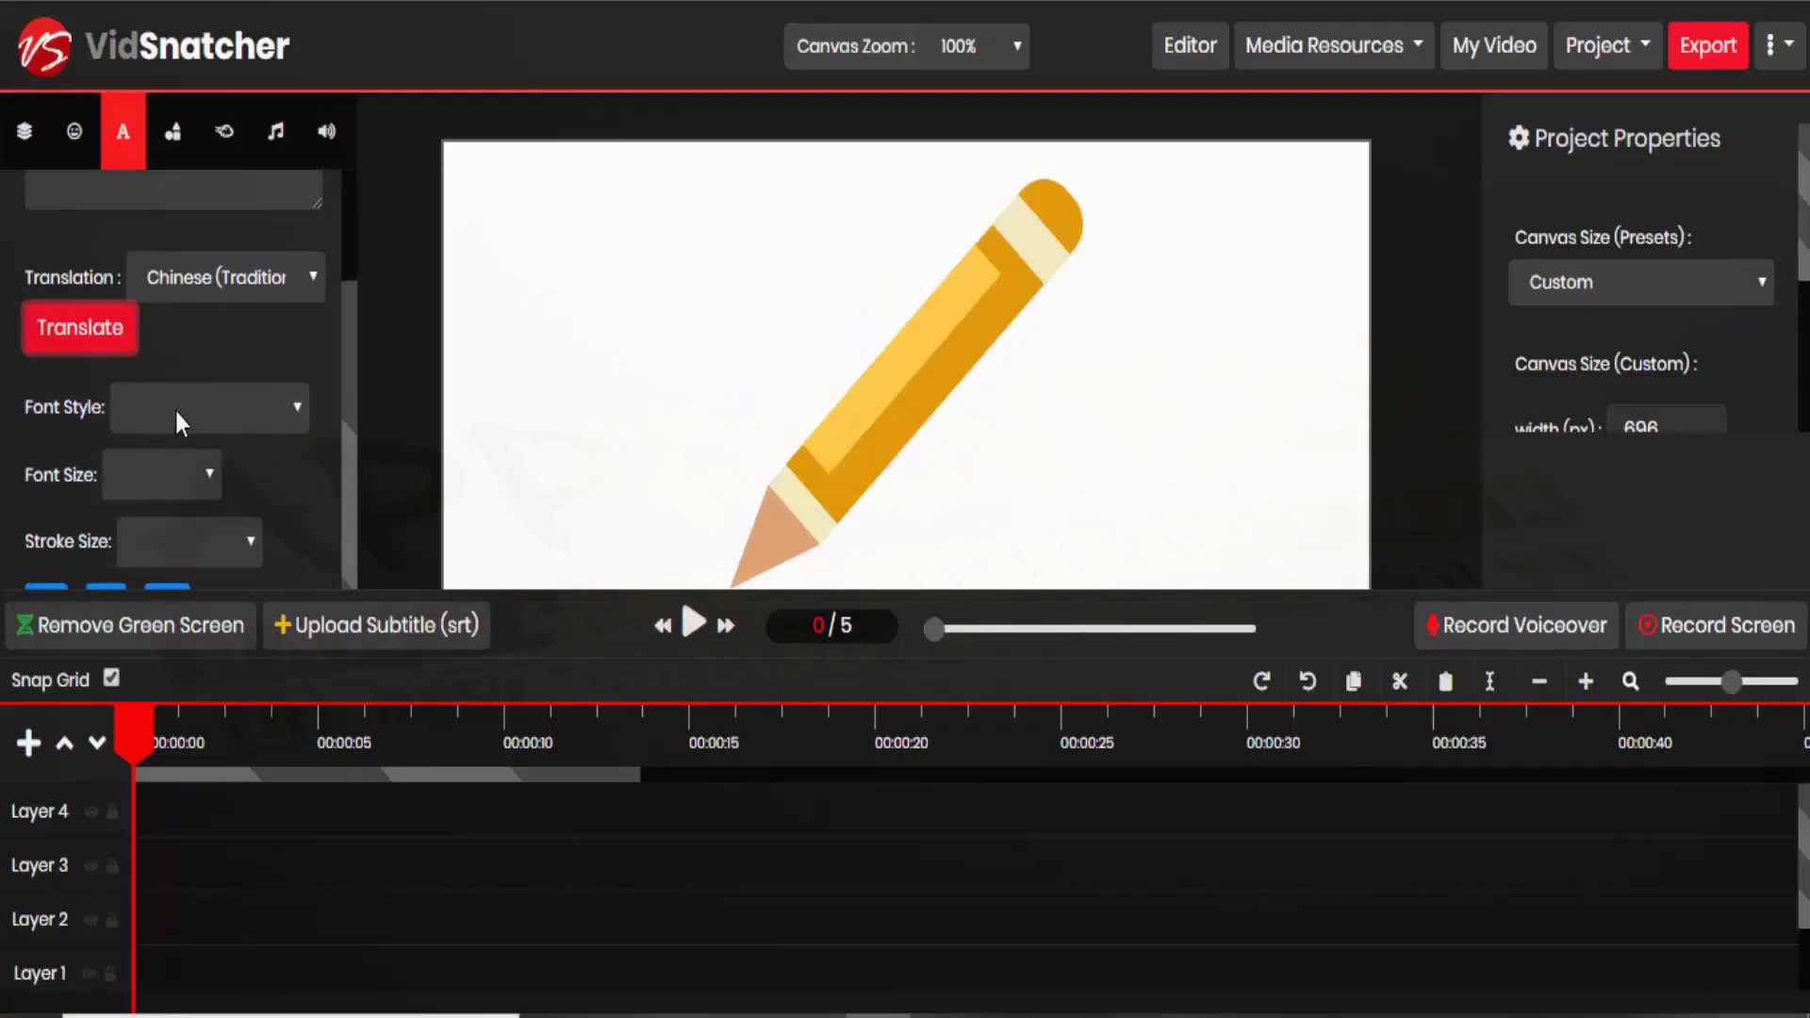
click(176, 411)
click(162, 456)
click(160, 468)
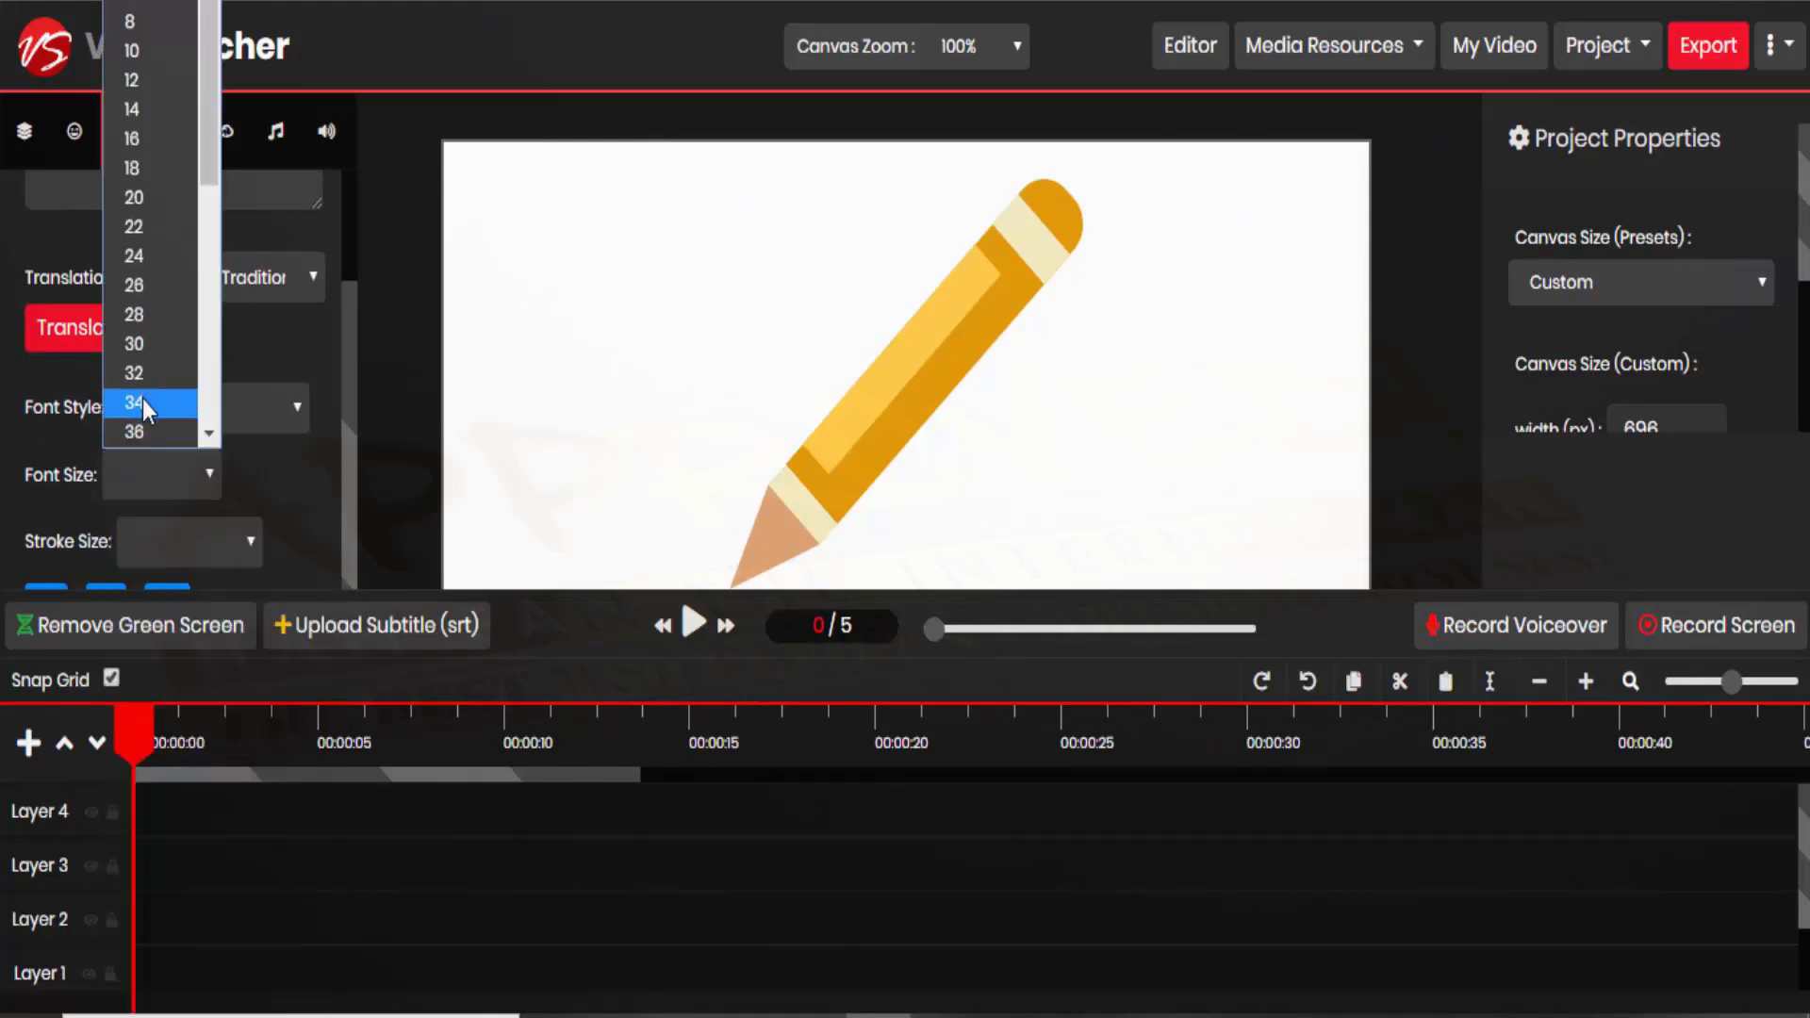
click(144, 427)
Set the new text's stroke size to No Stroke
scroll(150, 396, down, 2)
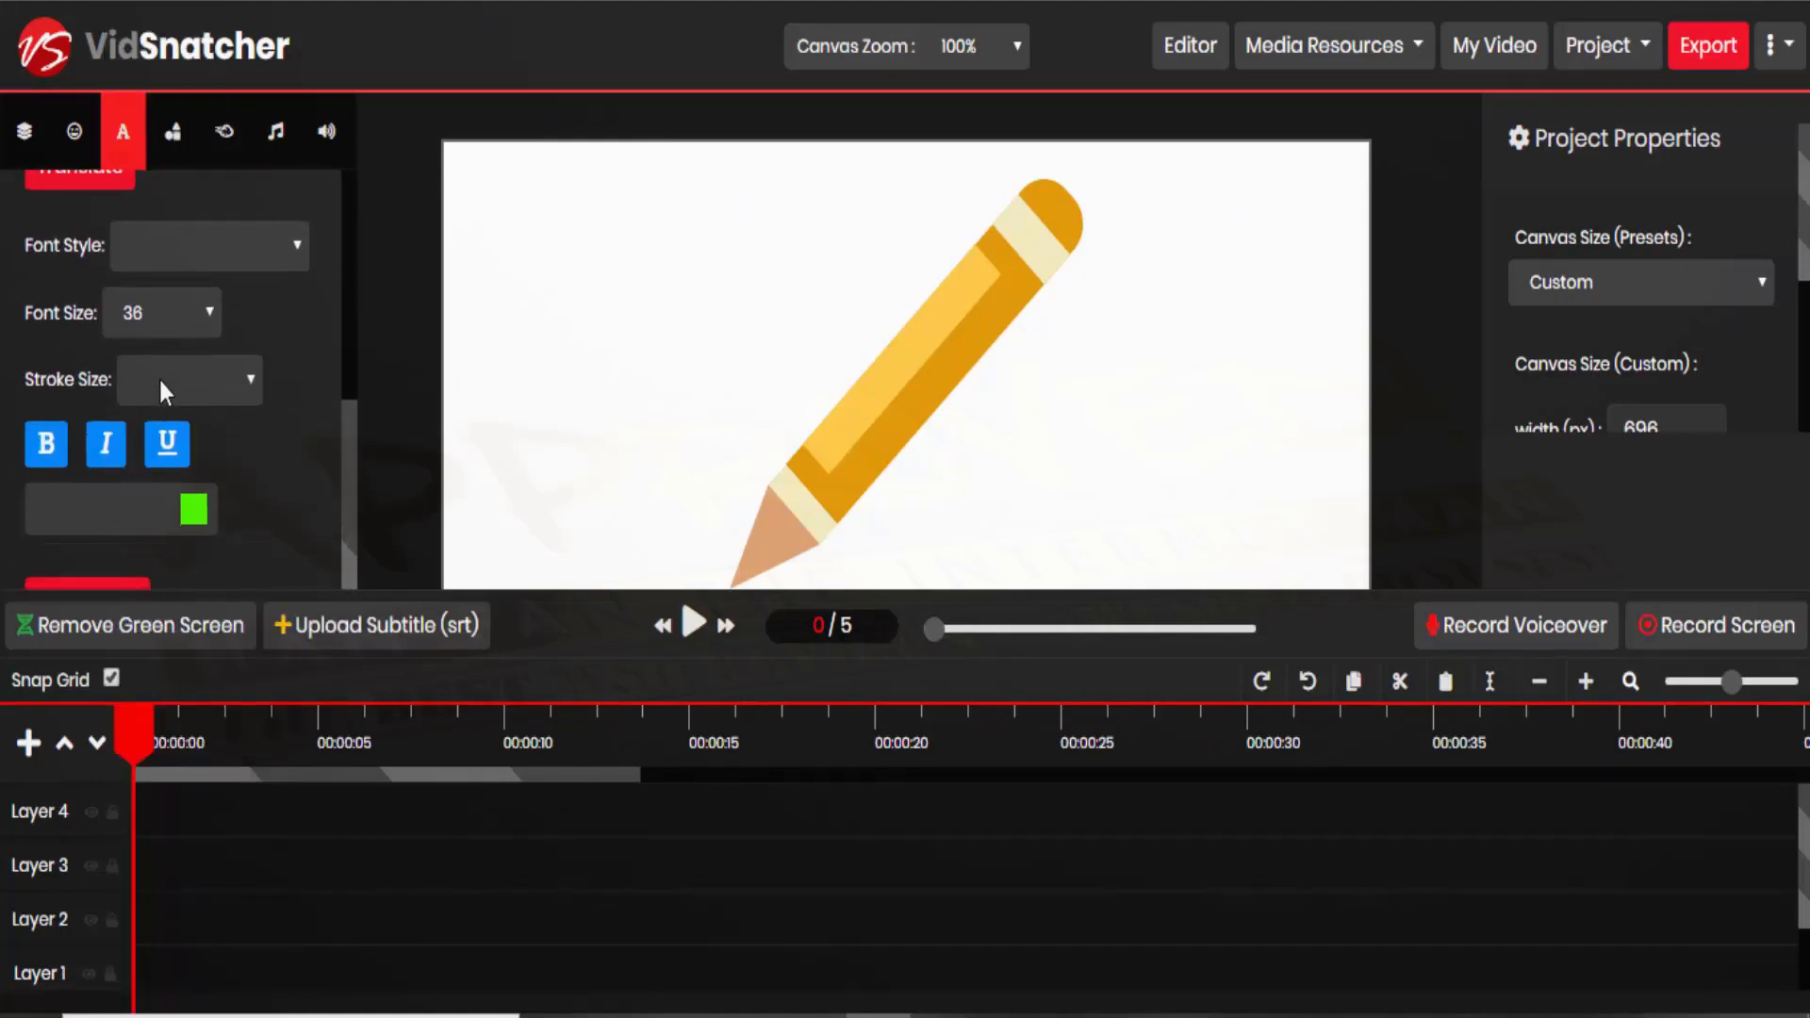
click(160, 389)
click(160, 382)
click(161, 382)
click(165, 422)
Set the new text's color to black, #000000
click(170, 516)
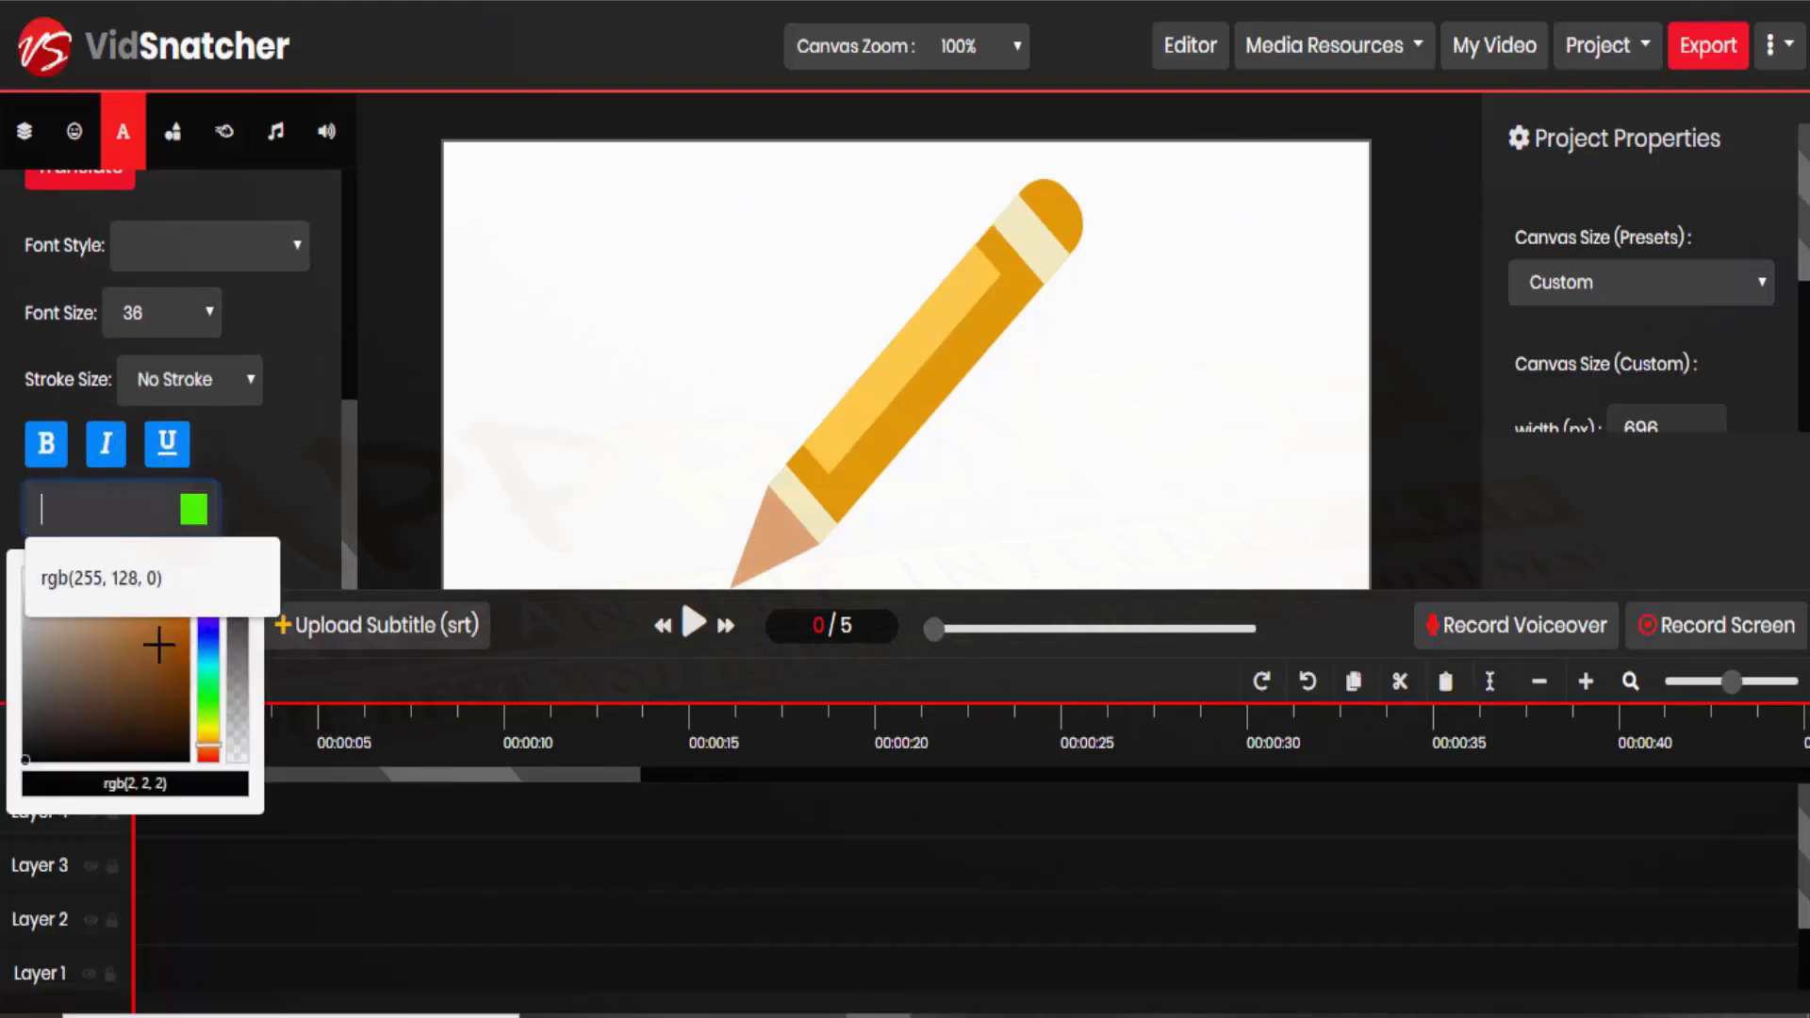
drag(133, 706, 26, 764)
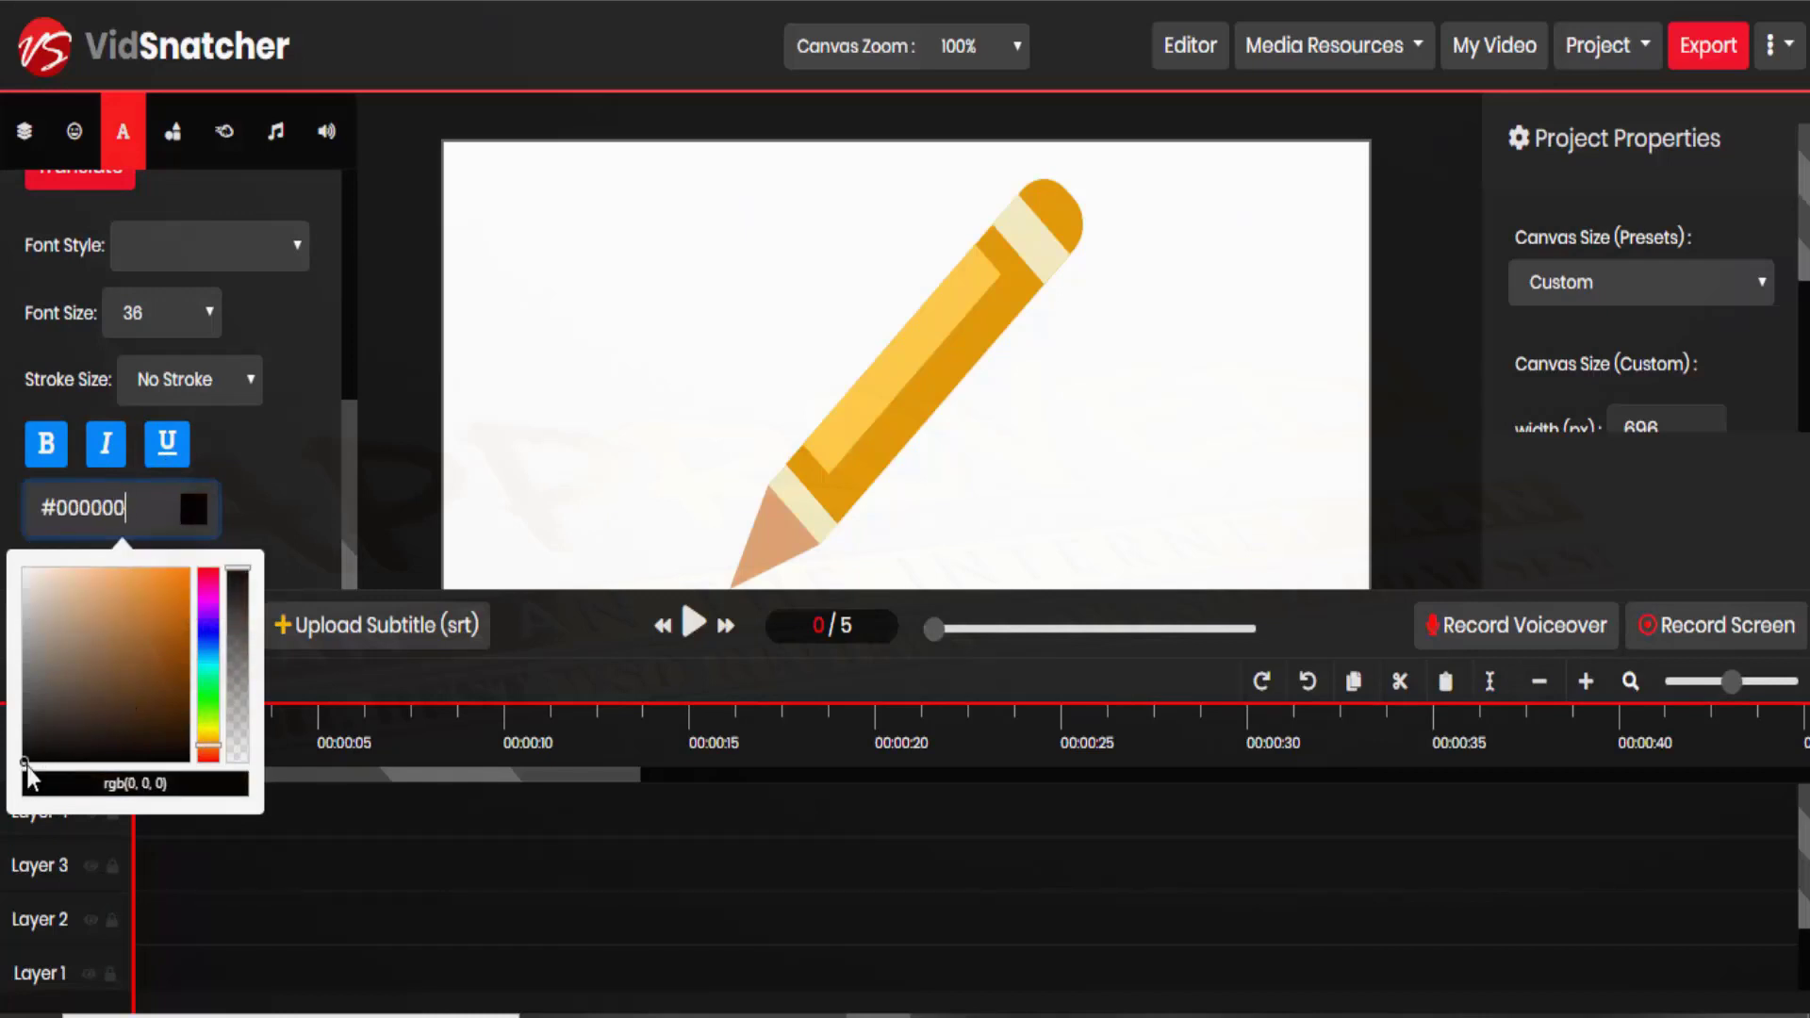
click(249, 500)
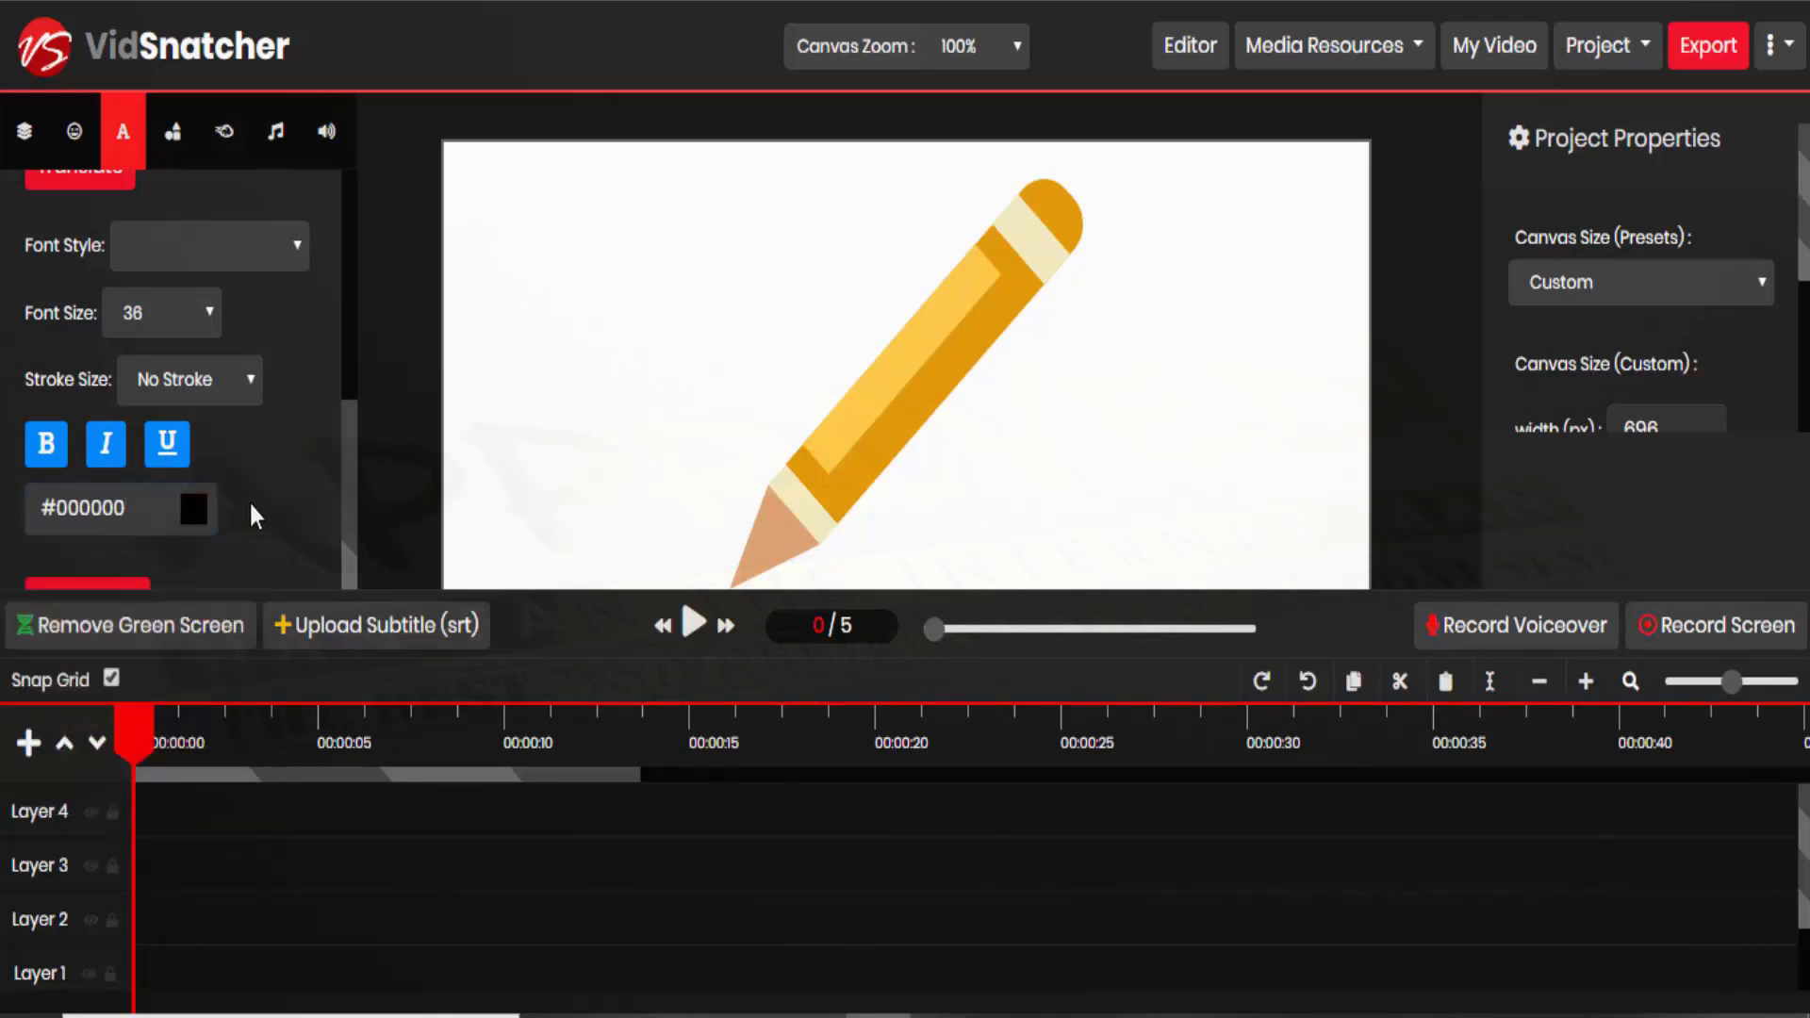
Add the translated text to the canvas, place it to the left of the pencil, and look through its text styles
click(142, 585)
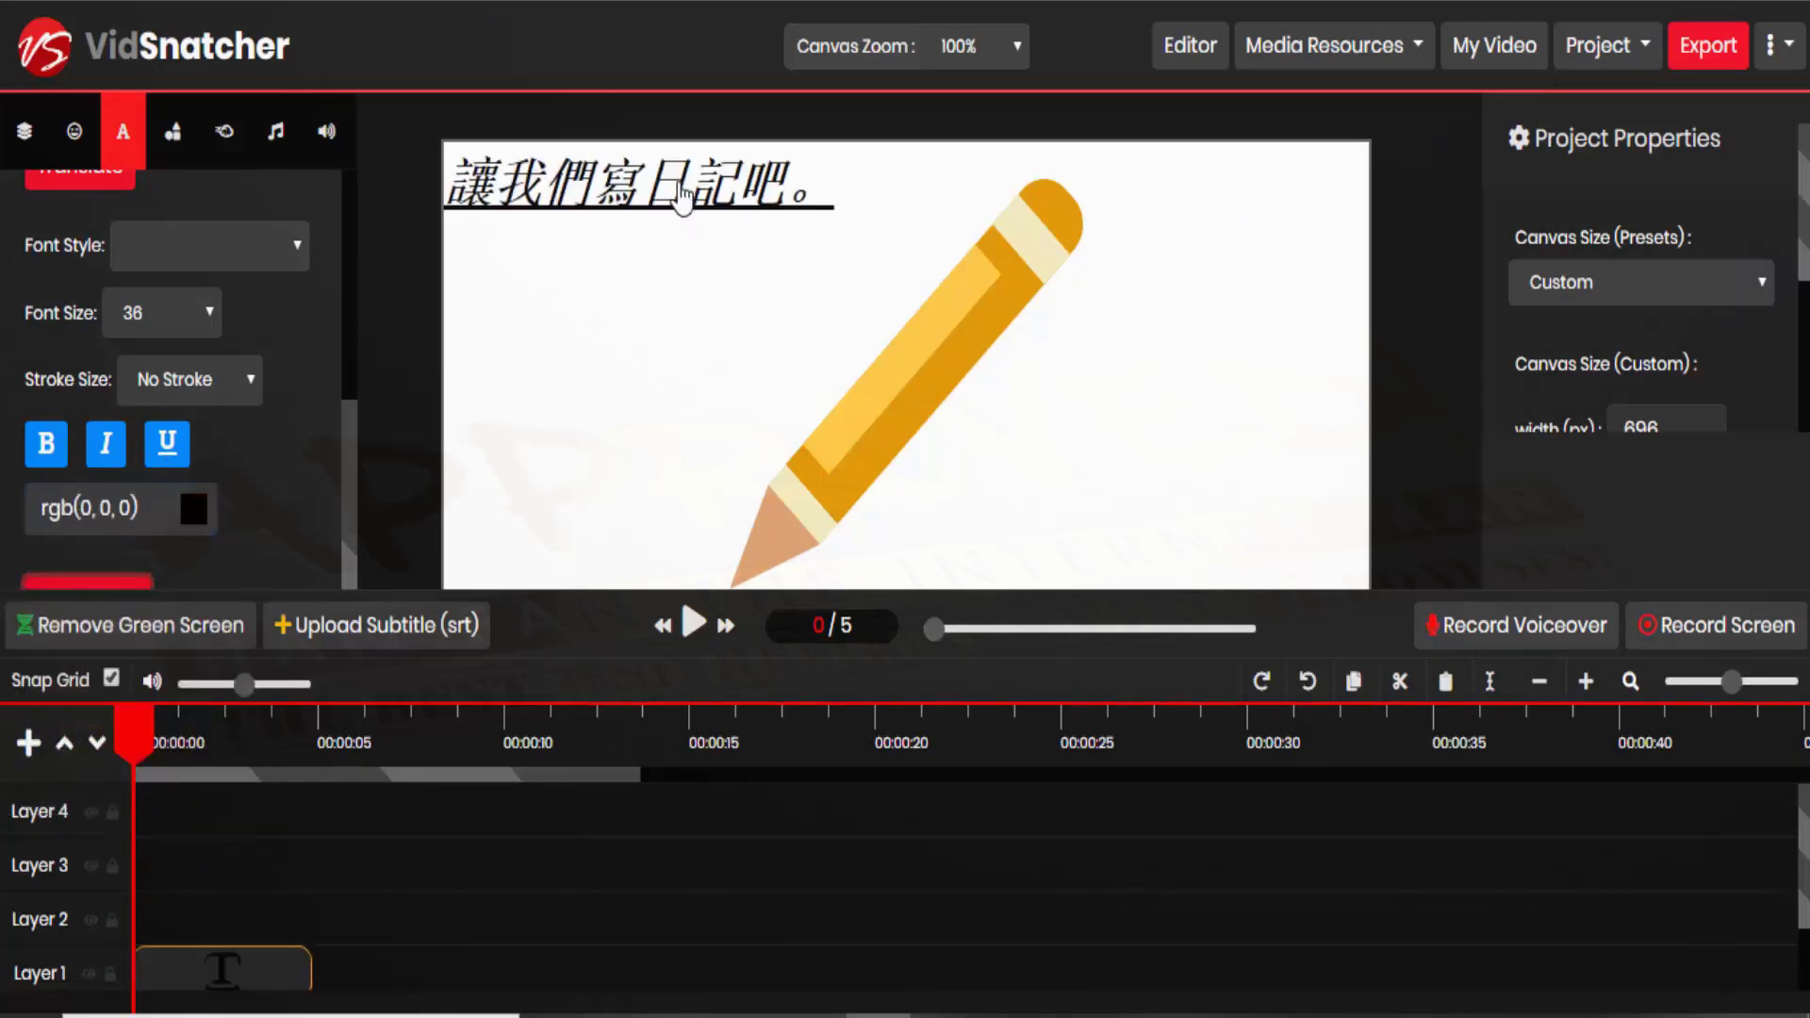
drag(680, 196, 716, 288)
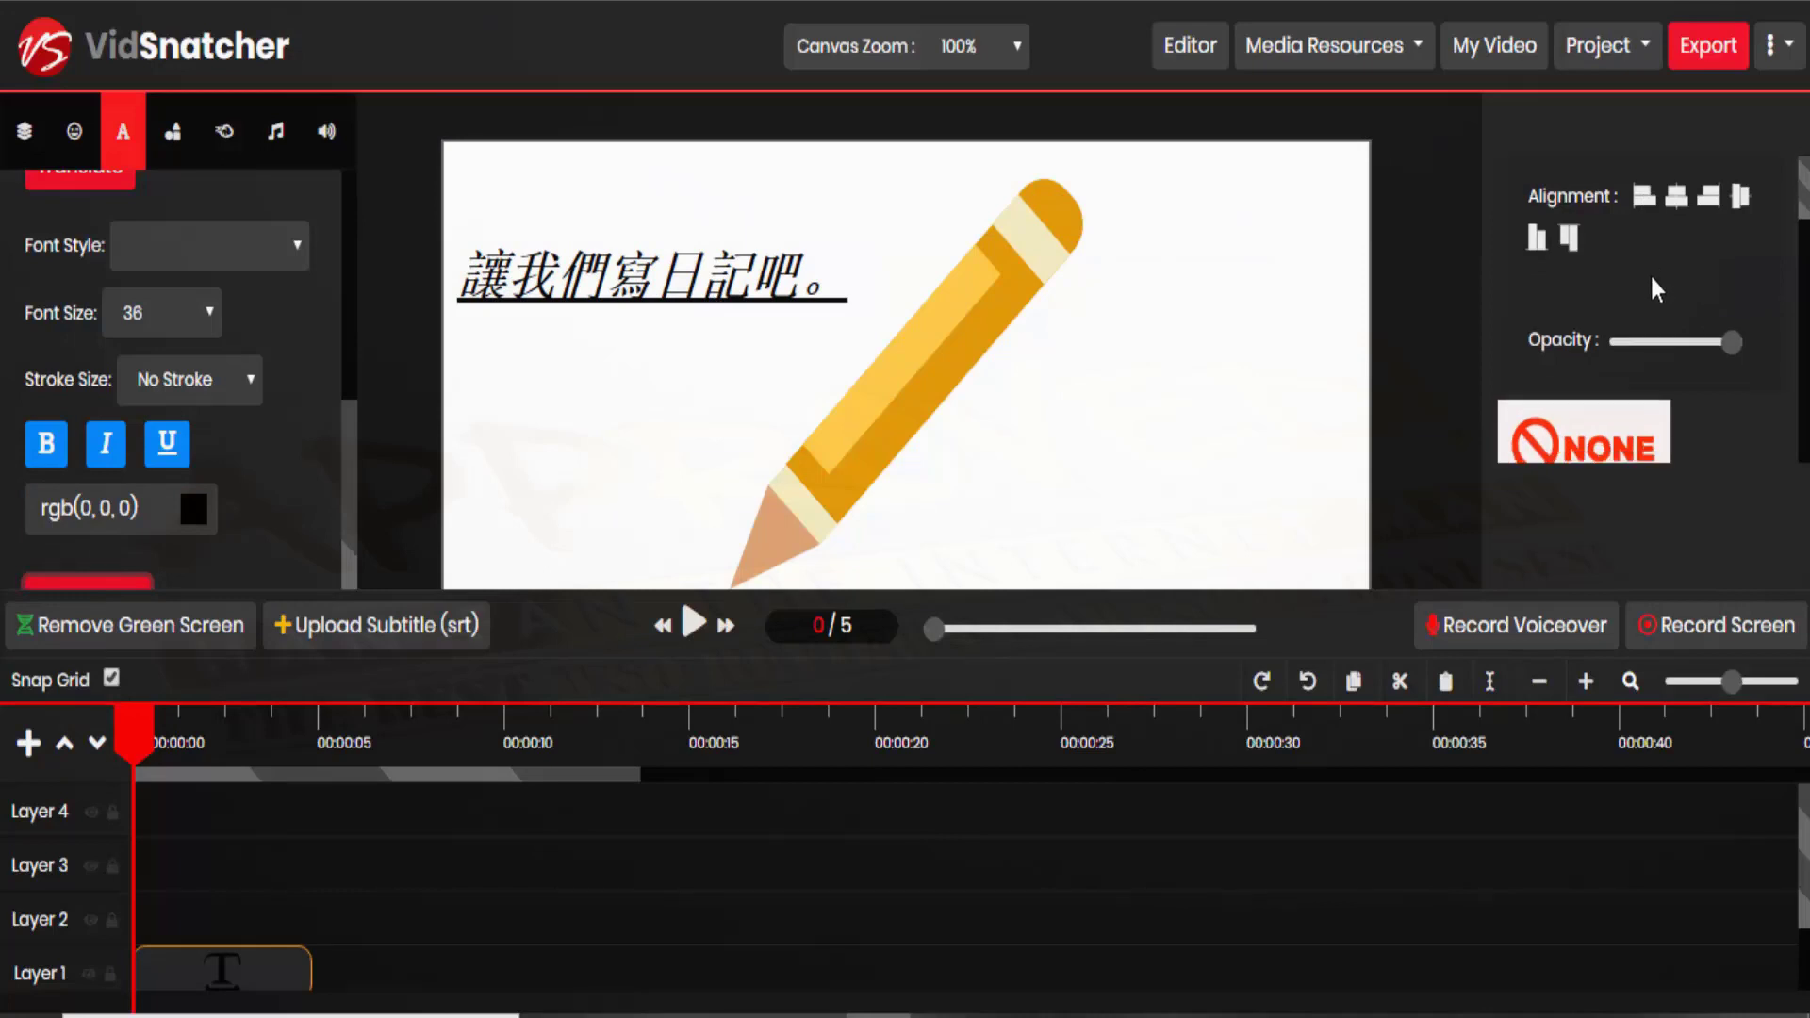
scroll(1649, 273, down, 10)
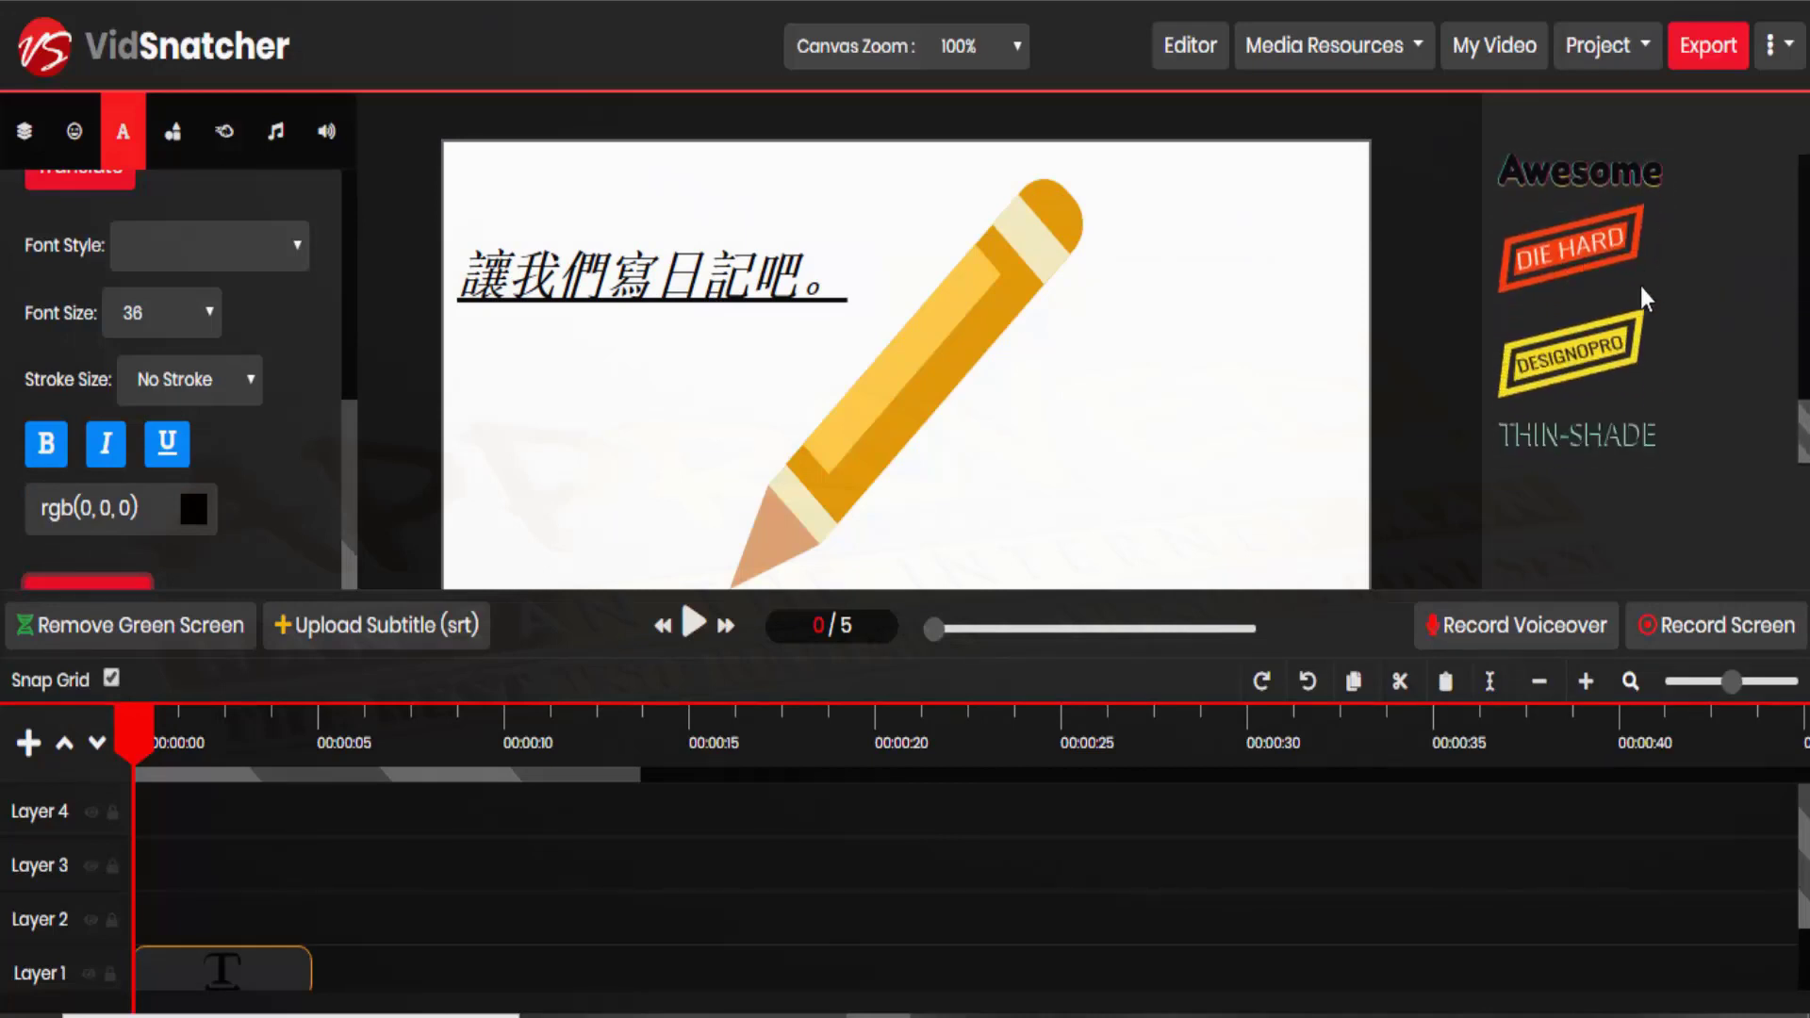
scroll(1640, 285, up, 10)
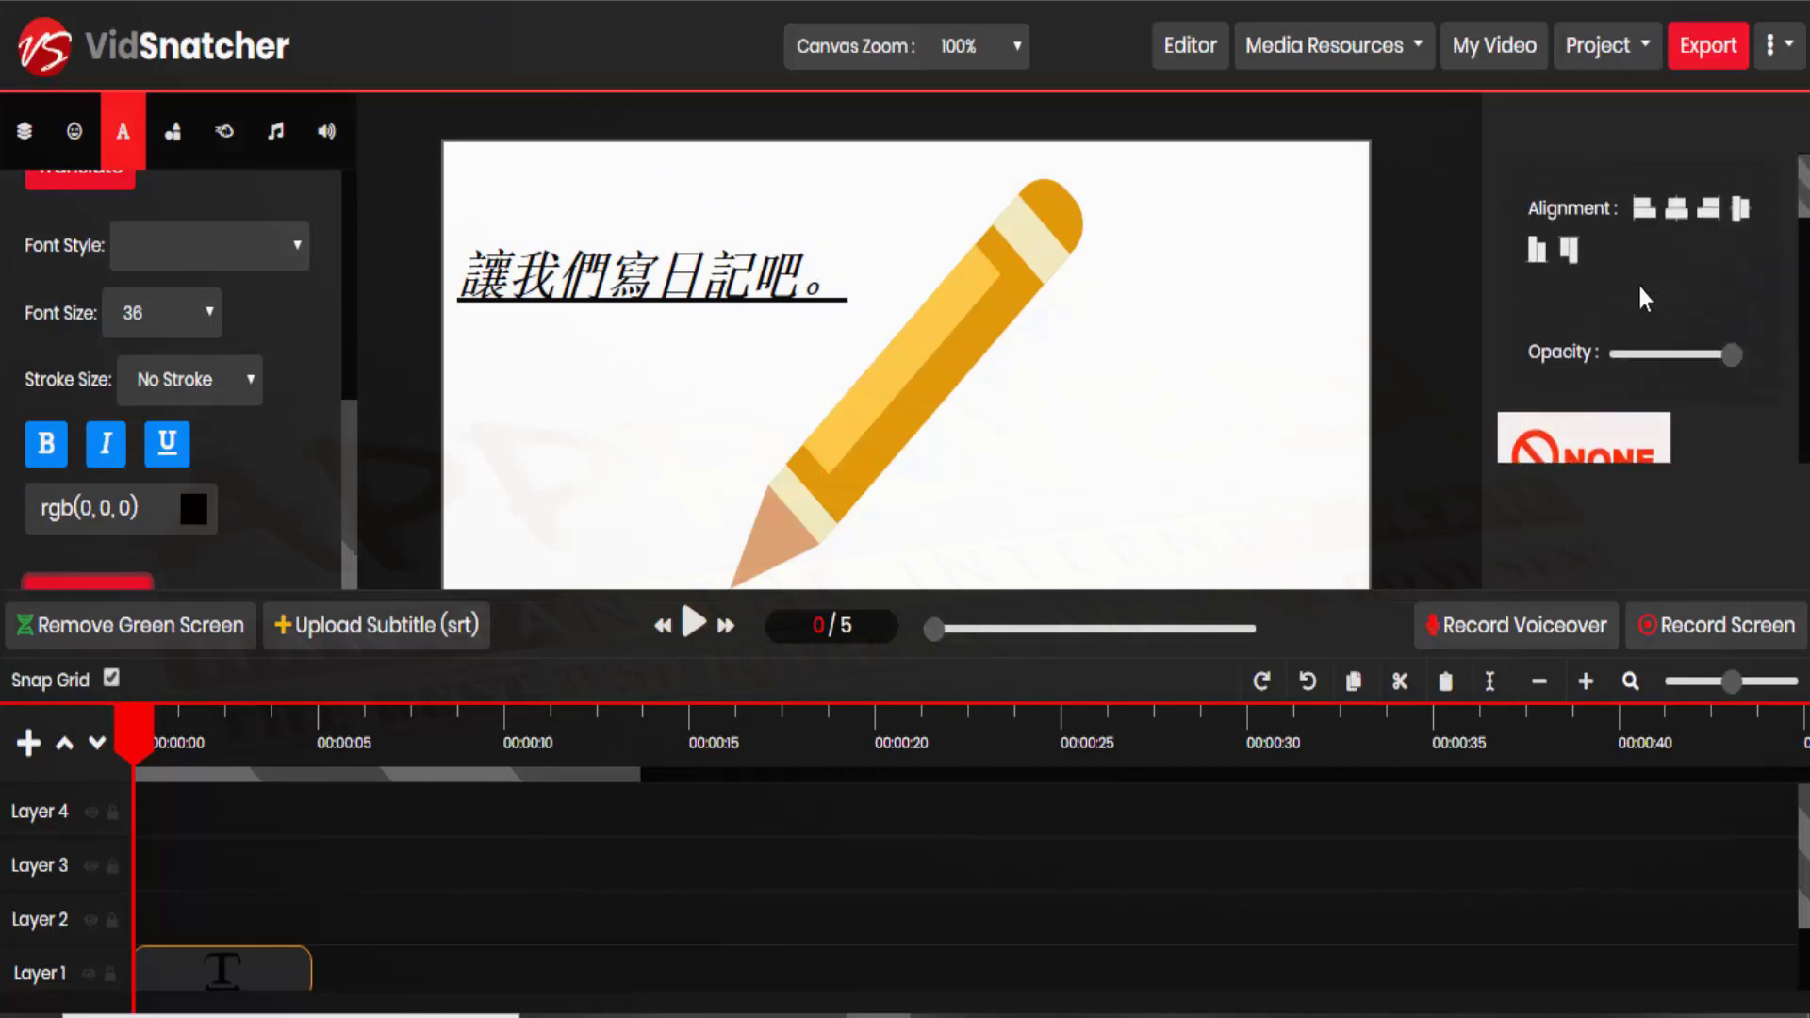
Add a rectangle shape that frames the Chinese text, and move the pencil to the right, clear of the frame
click(175, 137)
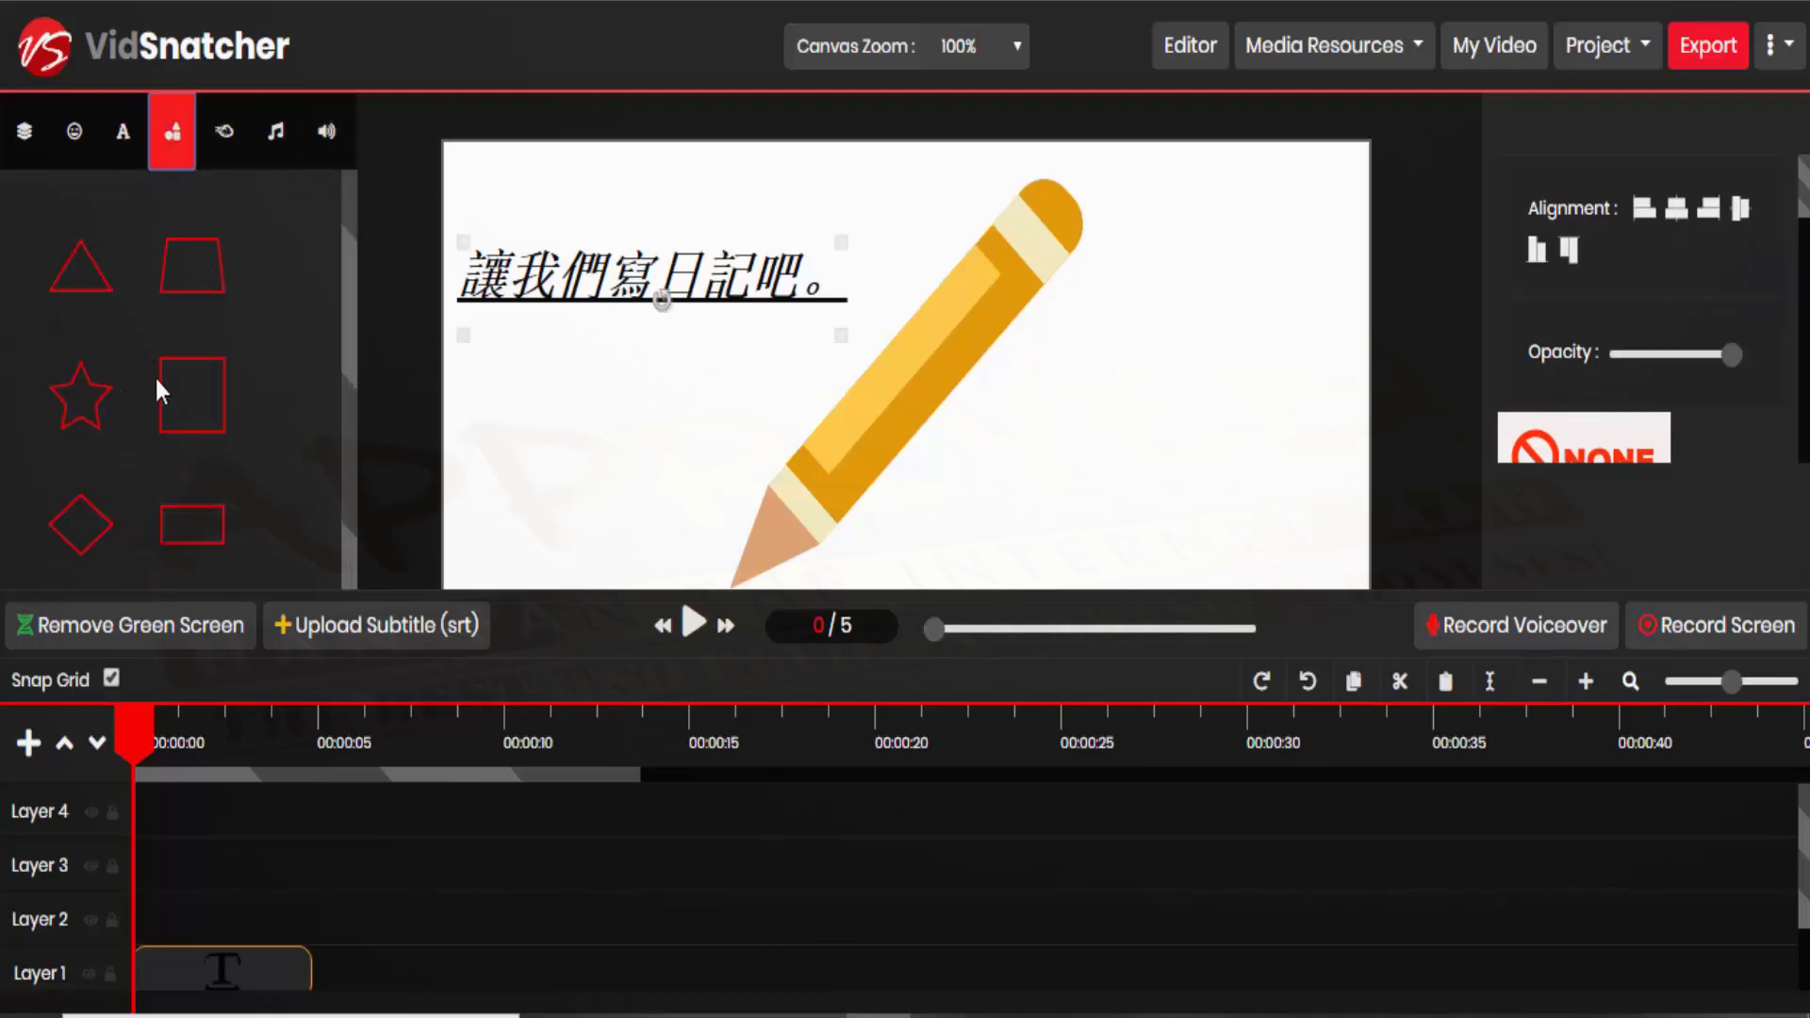
drag(170, 513, 698, 332)
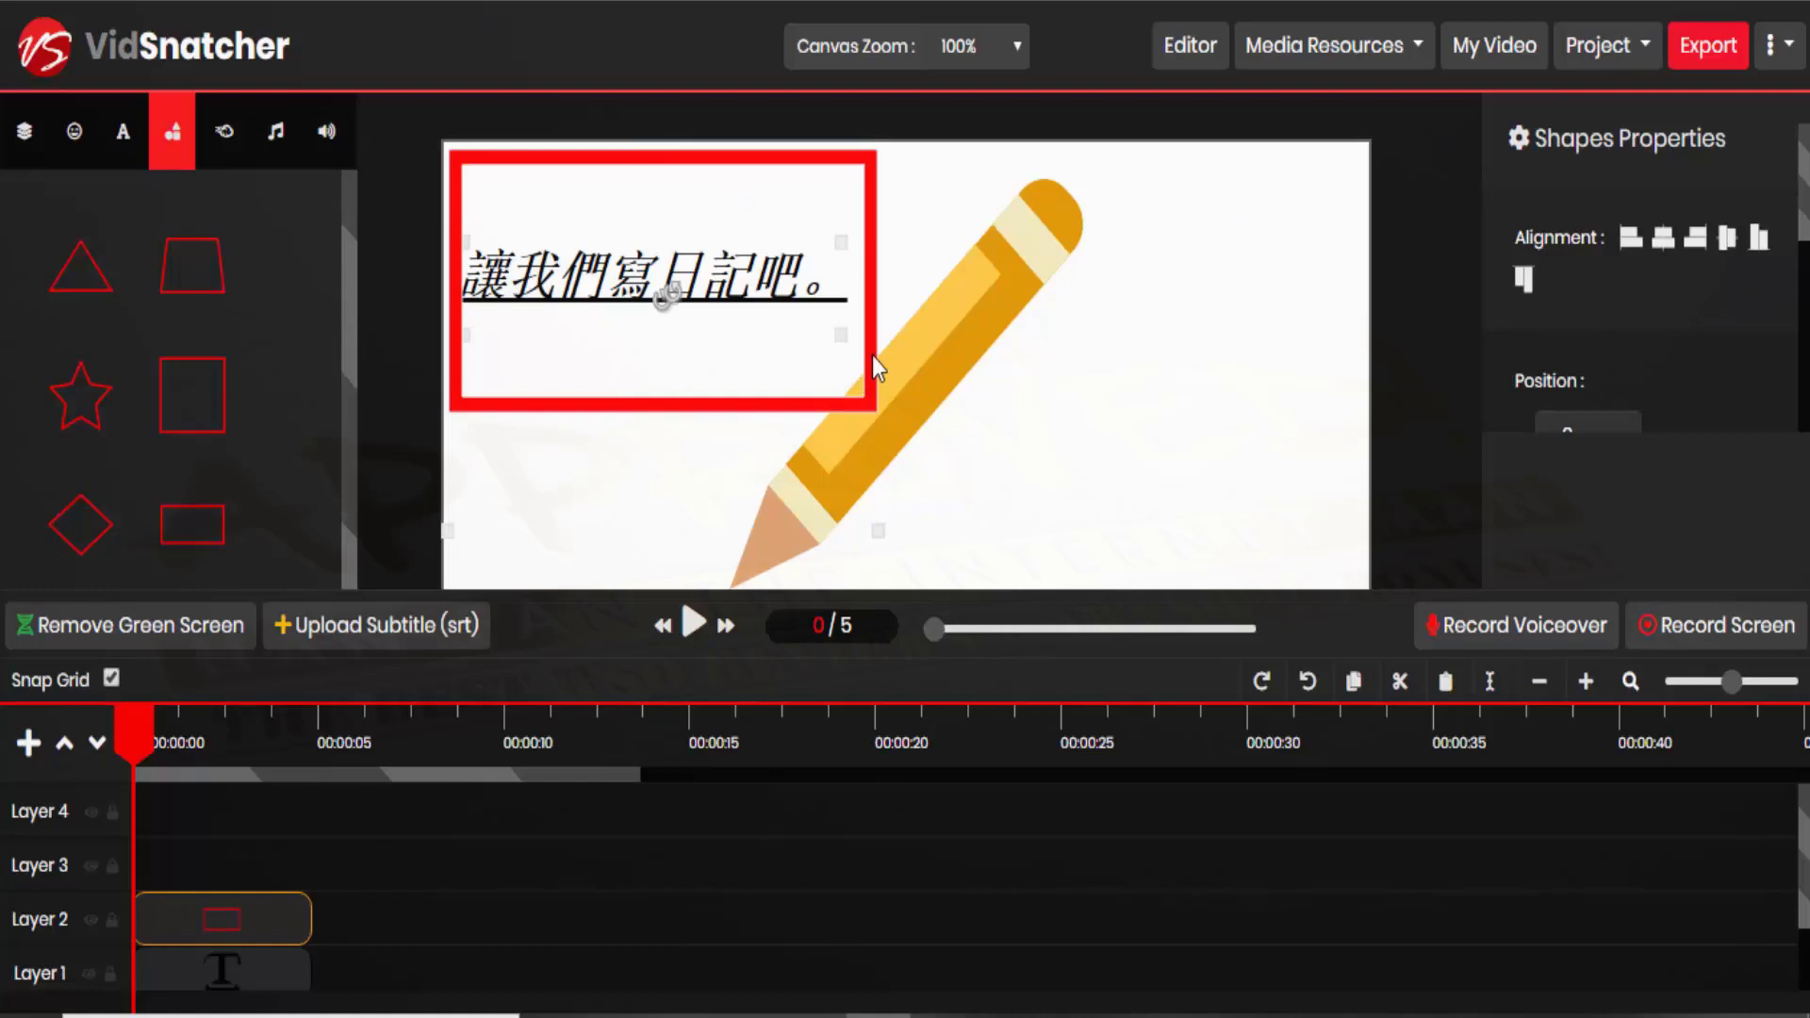
mouse_move(922, 382)
mouse_down()
mouse_move(1099, 372)
mouse_move(1103, 391)
mouse_up()
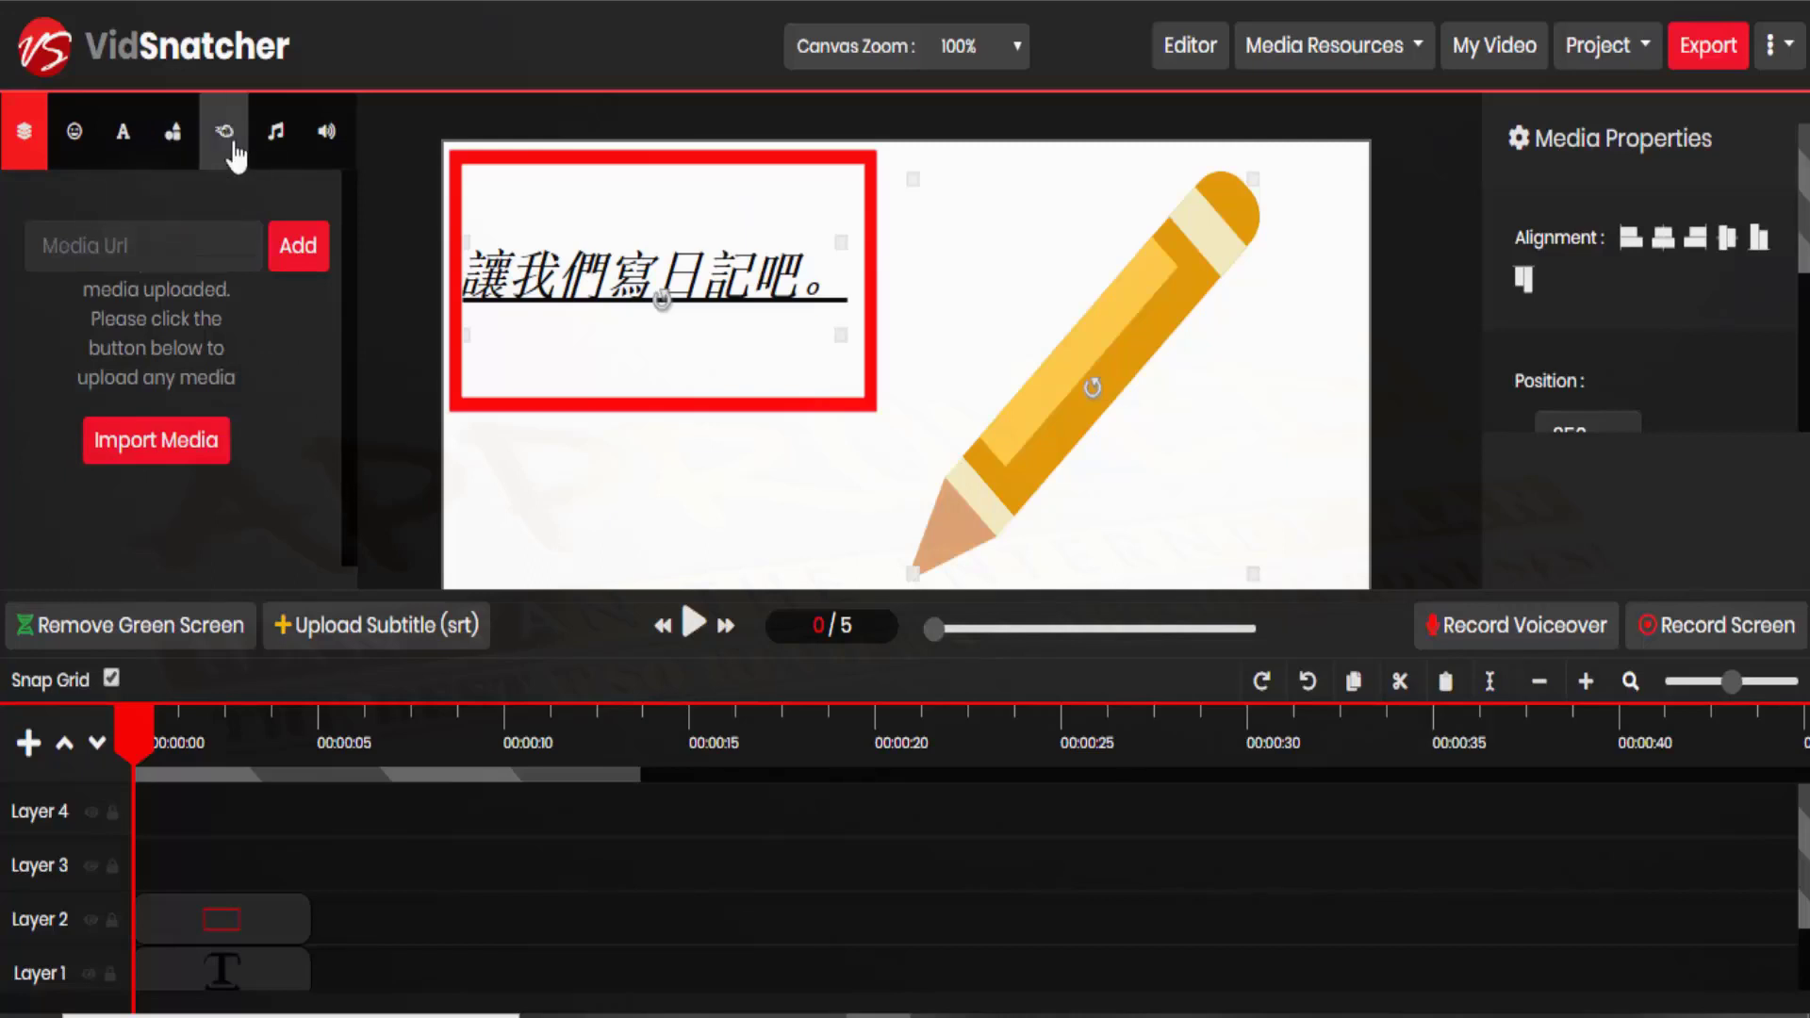
Try the From Right, From Left, From Up and From Down in-effects on the pencil, and apply Grow
click(233, 149)
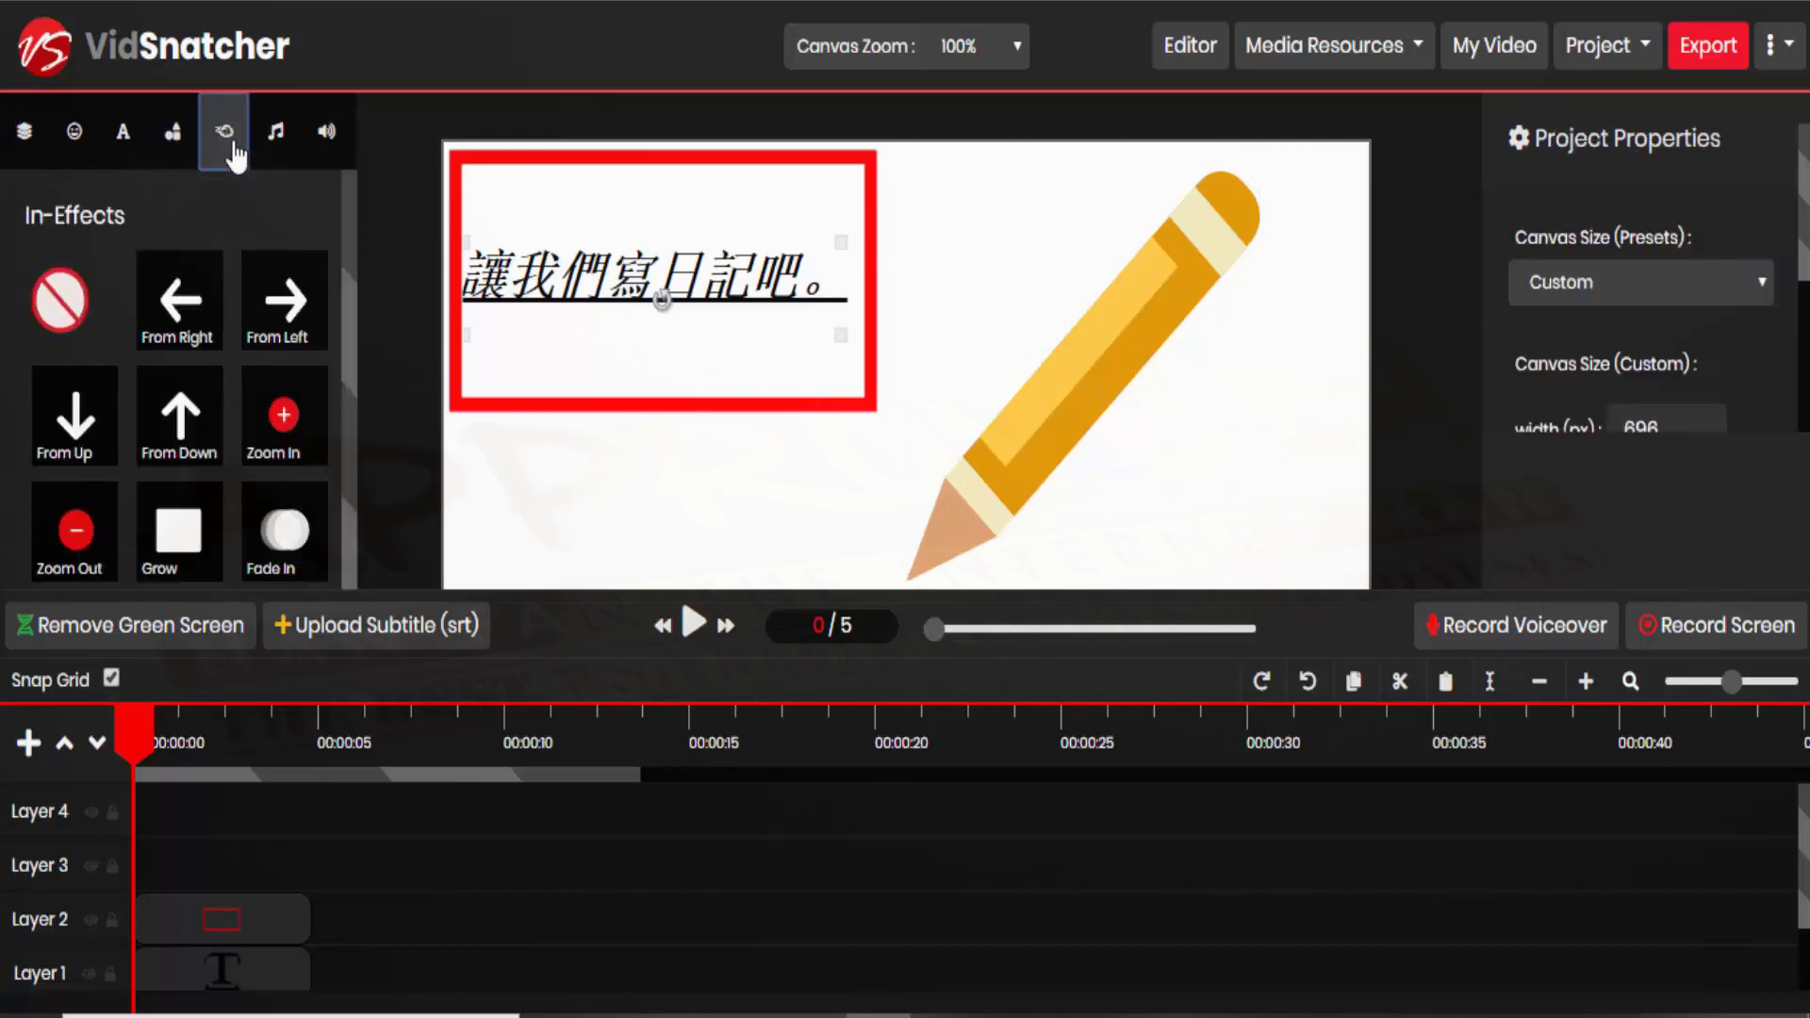
click(179, 301)
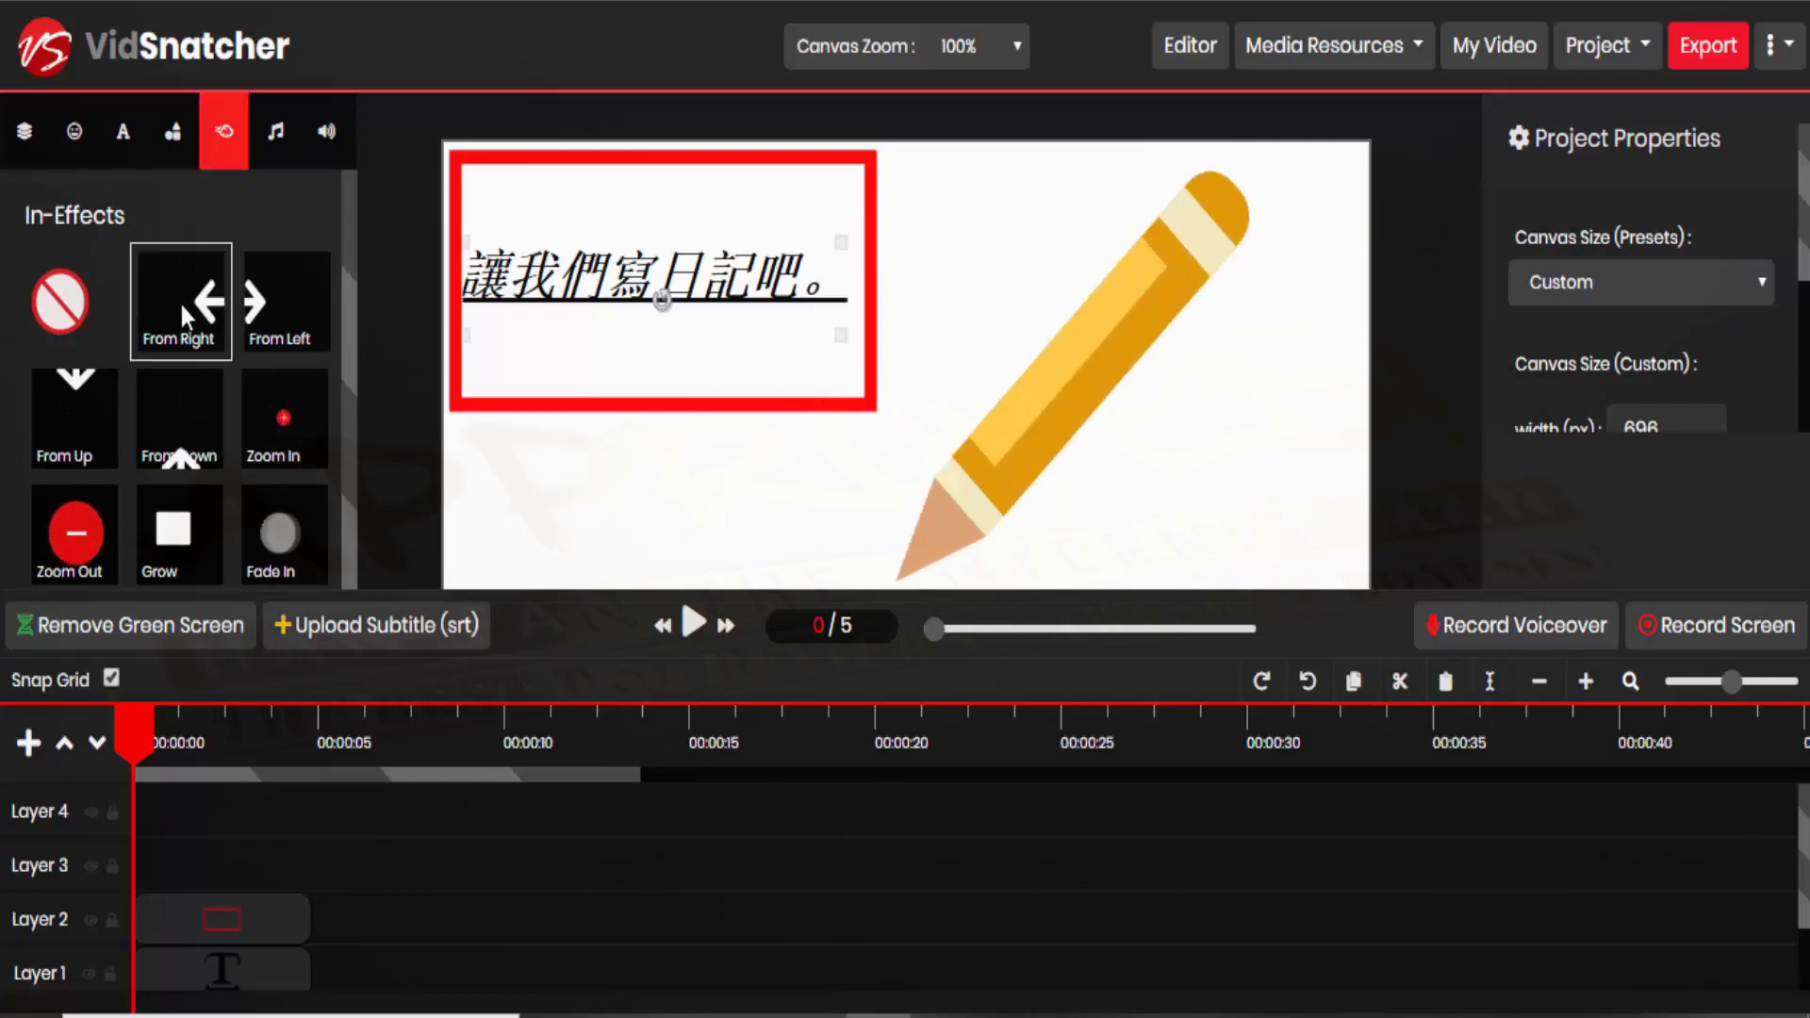
click(300, 321)
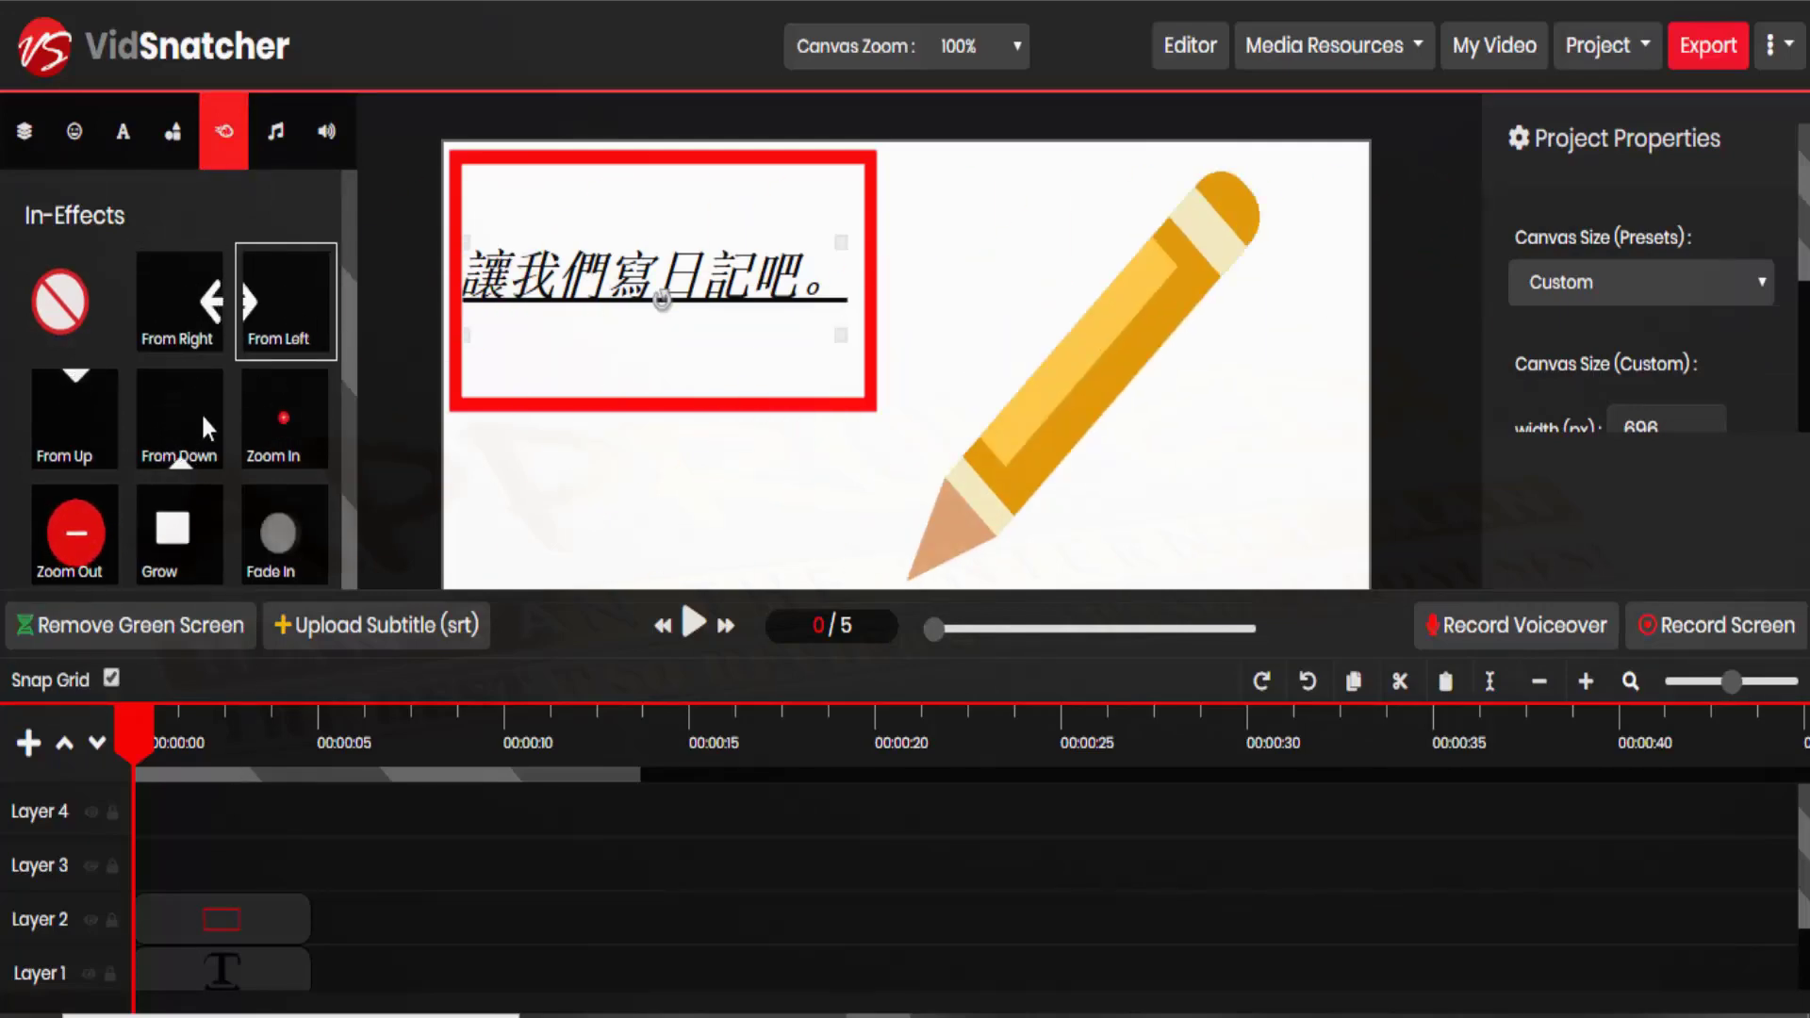
click(87, 443)
click(183, 443)
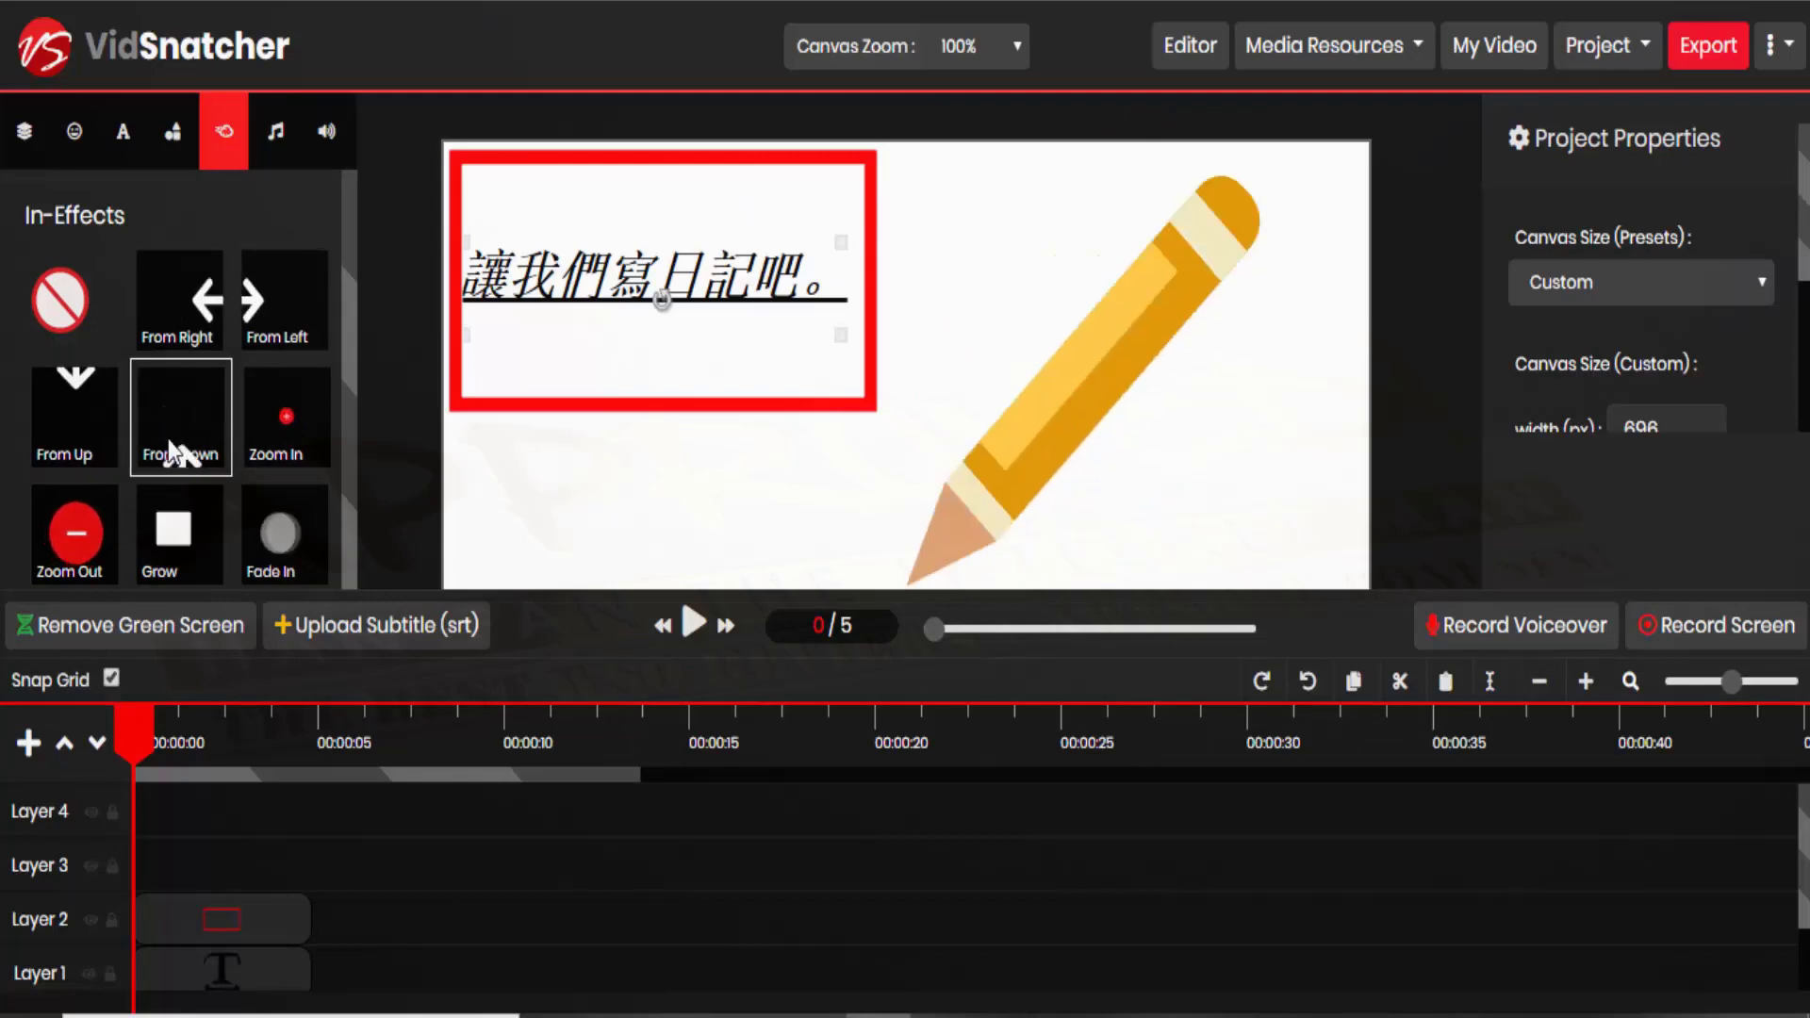
scroll(197, 453, down, 2)
click(220, 418)
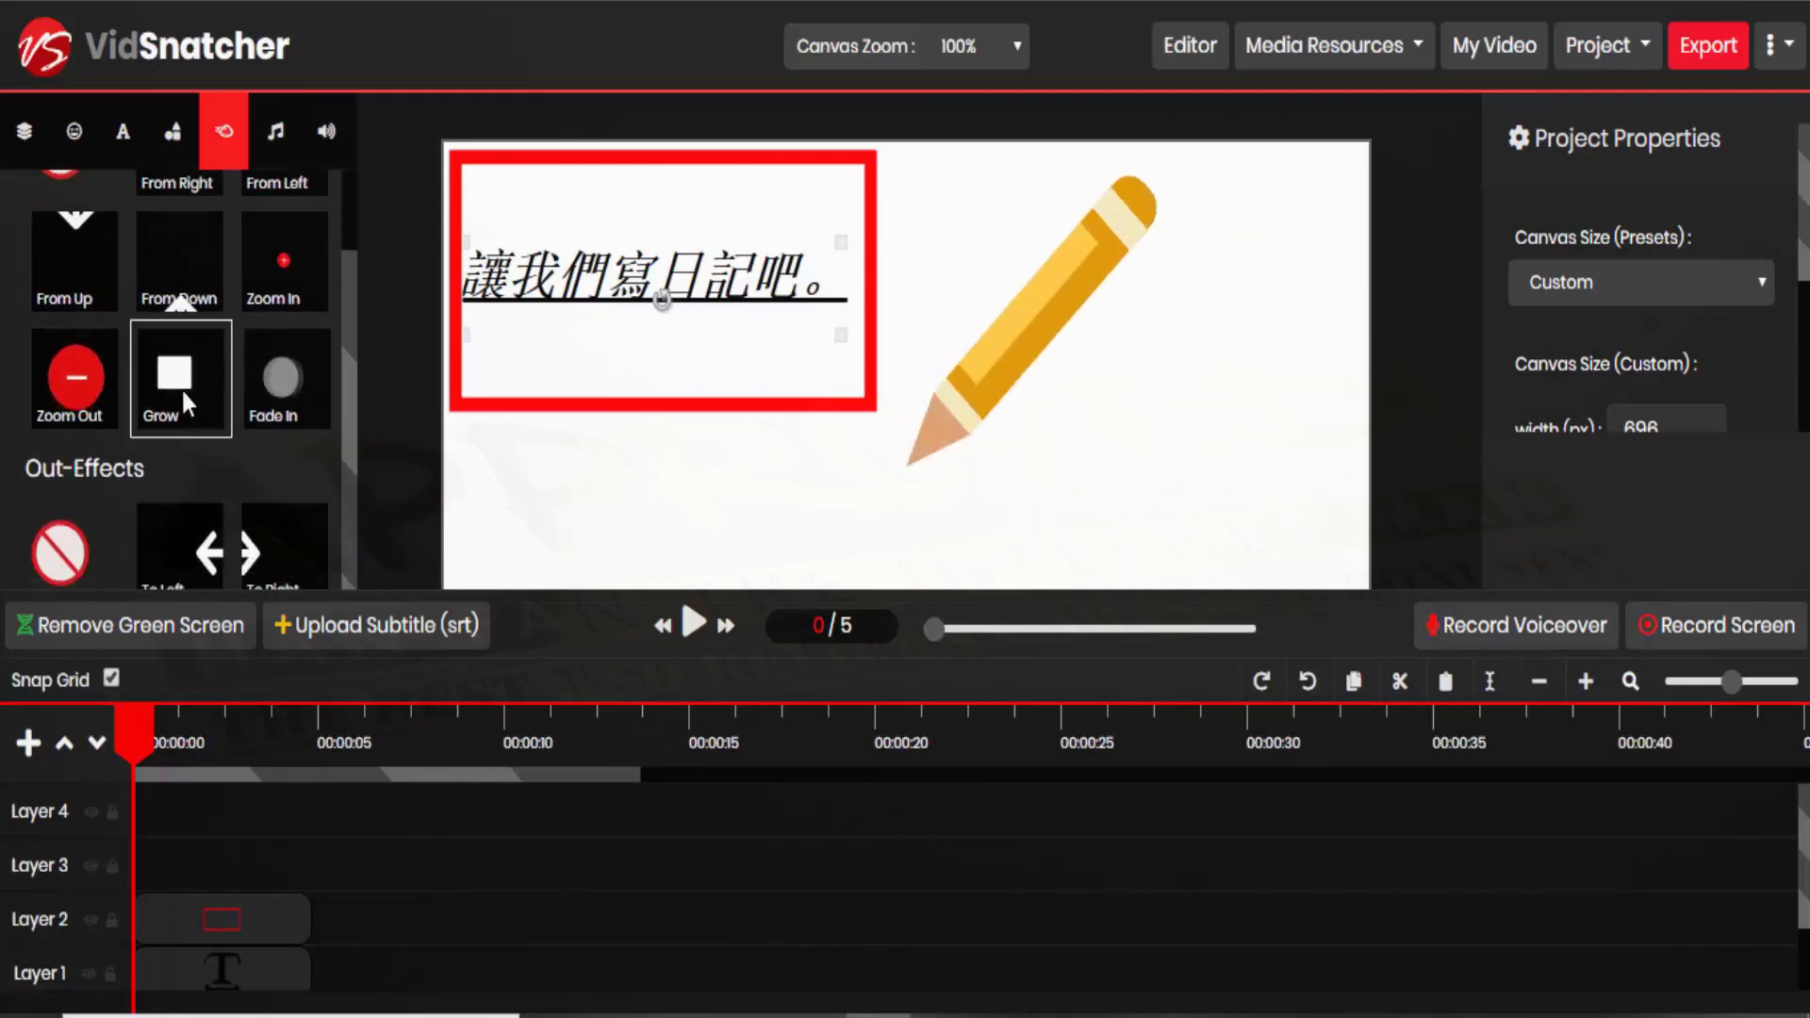